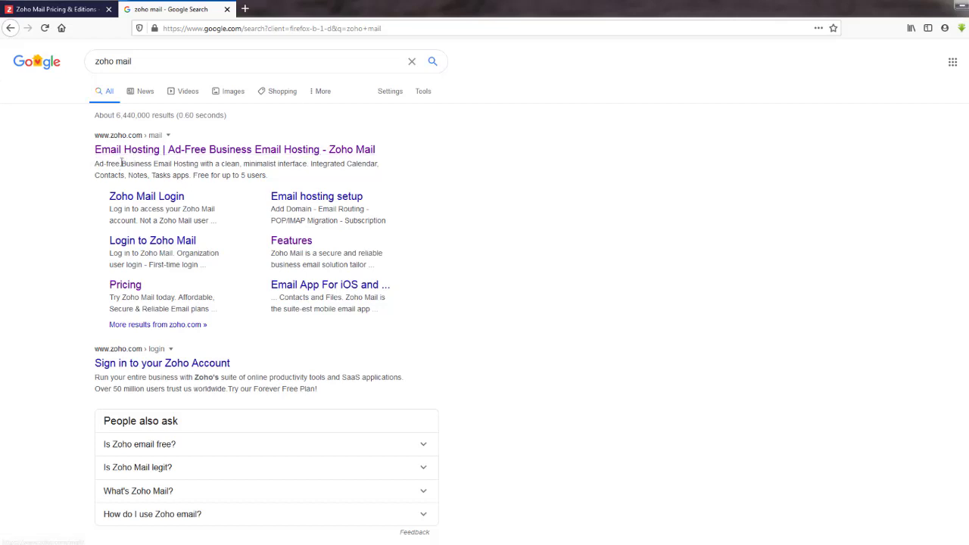
Switch to the 'Zoho Mail Pricing & Editions' tab that is already open
{"action": "left_click", "coordinate": [58, 11]}
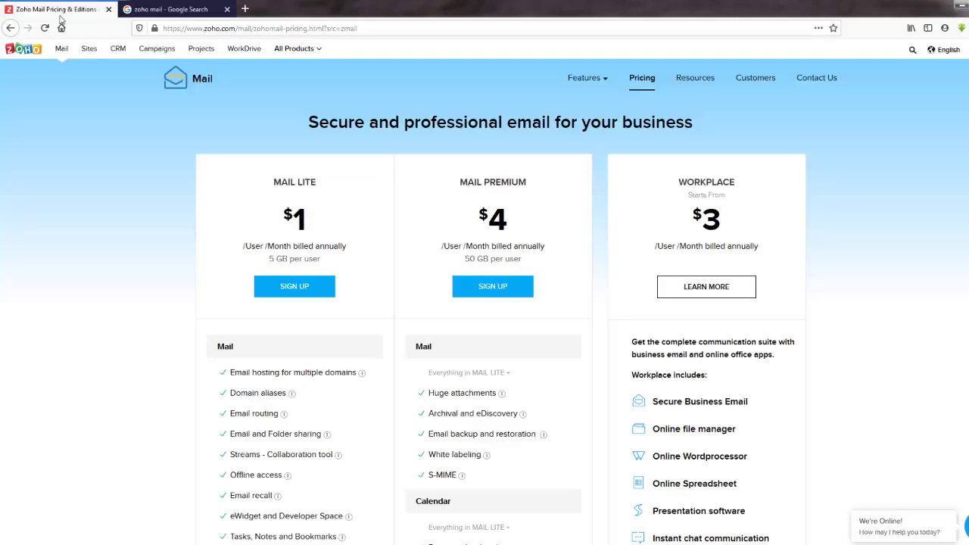
Close the Google results tab and scroll the pricing page down to the Forever Free Plan
{"action": "left_click", "coordinate": [226, 10]}
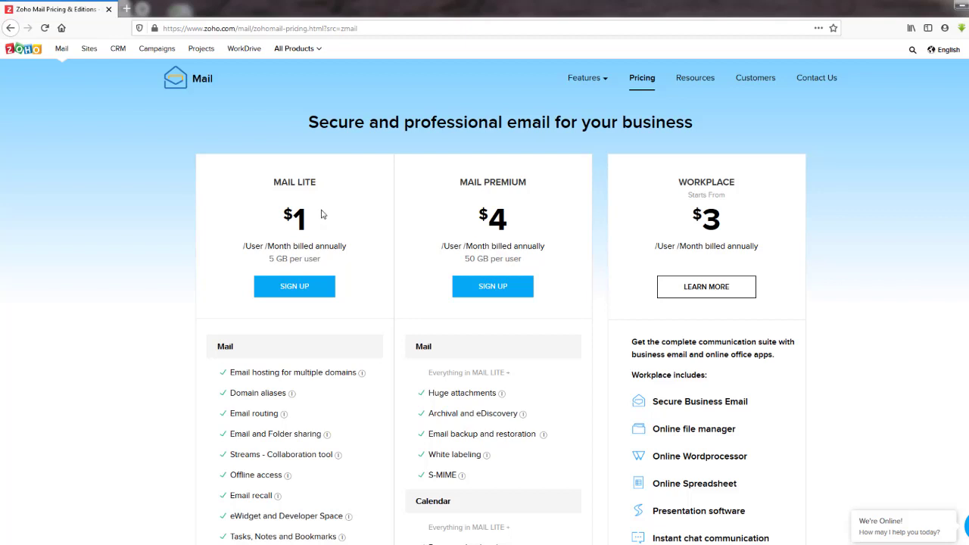
{"action": "scroll", "coordinate": [321, 214], "scroll_direction": "down", "scroll_amount": 2}
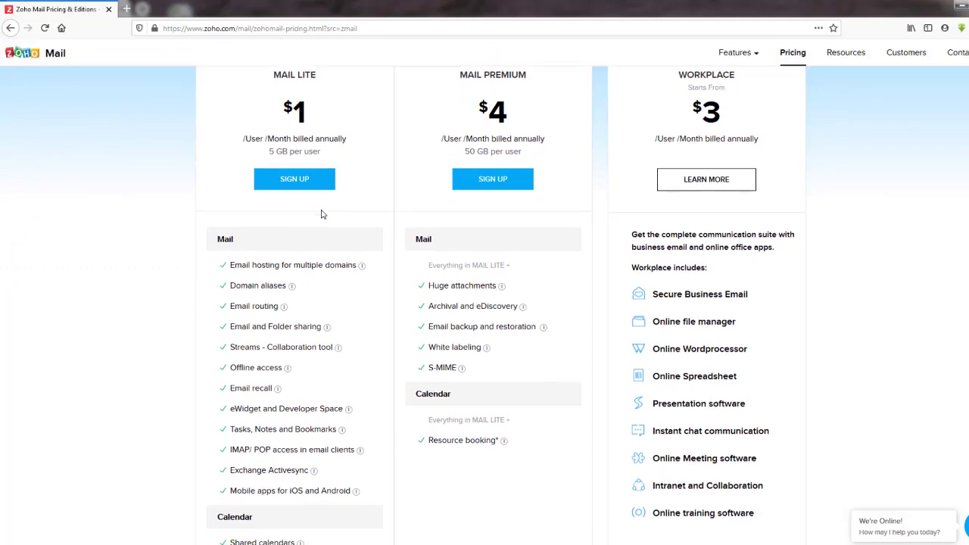
{"action": "scroll", "coordinate": [321, 214], "scroll_direction": "up", "scroll_amount": 3}
{"action": "scroll", "coordinate": [321, 215], "scroll_direction": "down", "scroll_amount": 1}
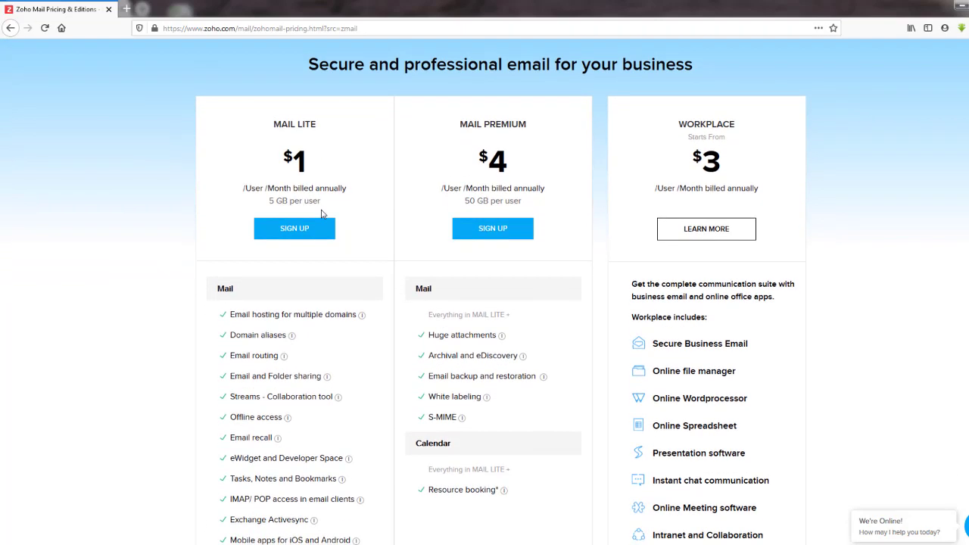
{"action": "scroll", "coordinate": [321, 214], "scroll_direction": "down", "scroll_amount": 1}
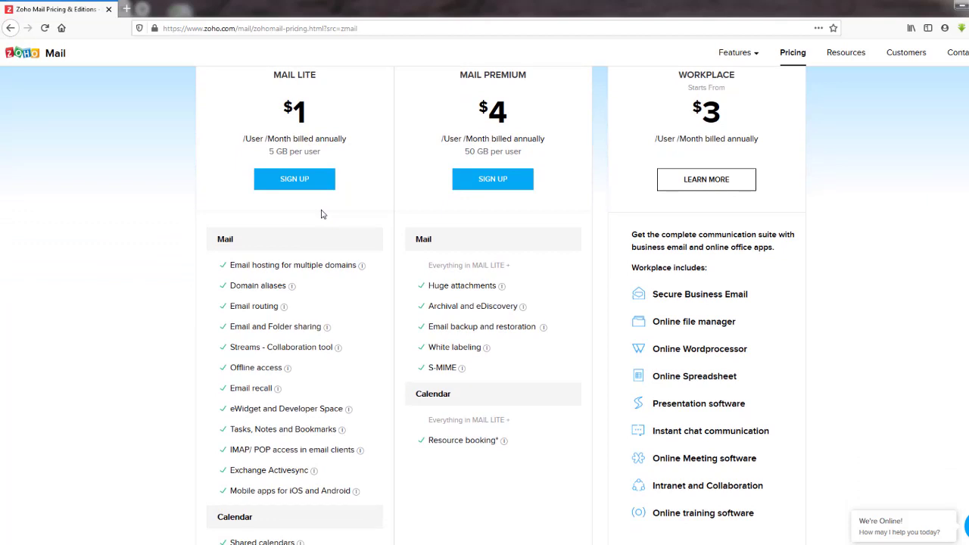
{"action": "scroll", "coordinate": [321, 214], "scroll_direction": "down", "scroll_amount": 10}
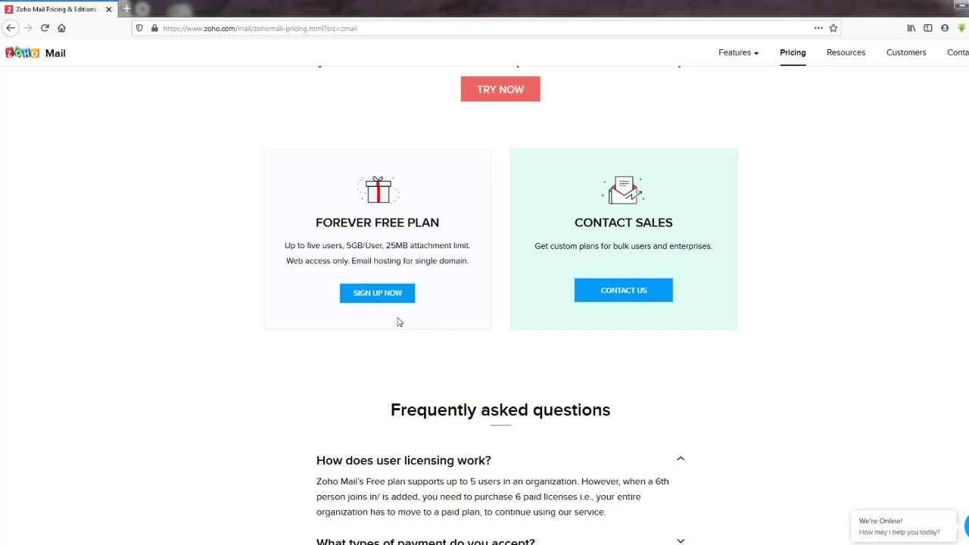
Start the Forever Free Plan signup and check whether smoothiehelp.com is available to buy
{"action": "left_click", "coordinate": [368, 294]}
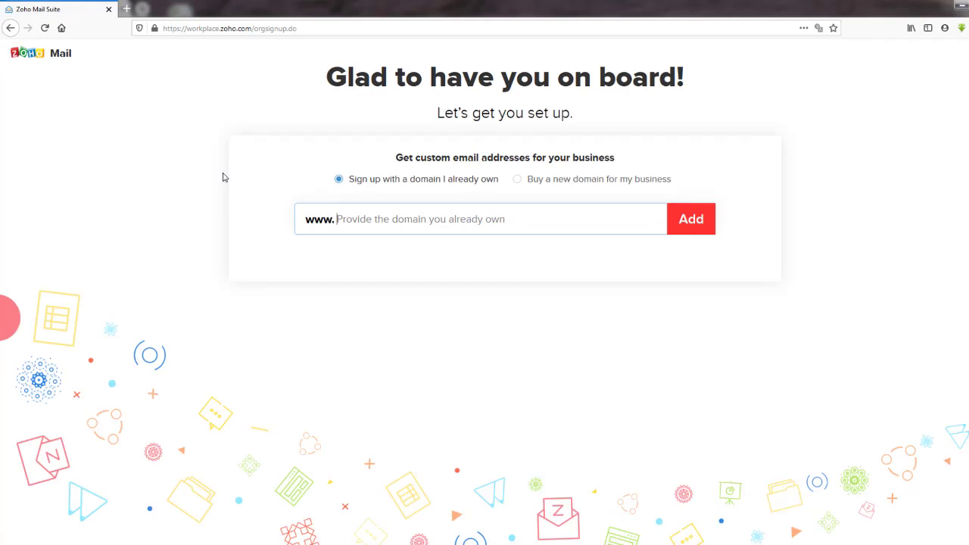
{"action": "left_click", "coordinate": [518, 181]}
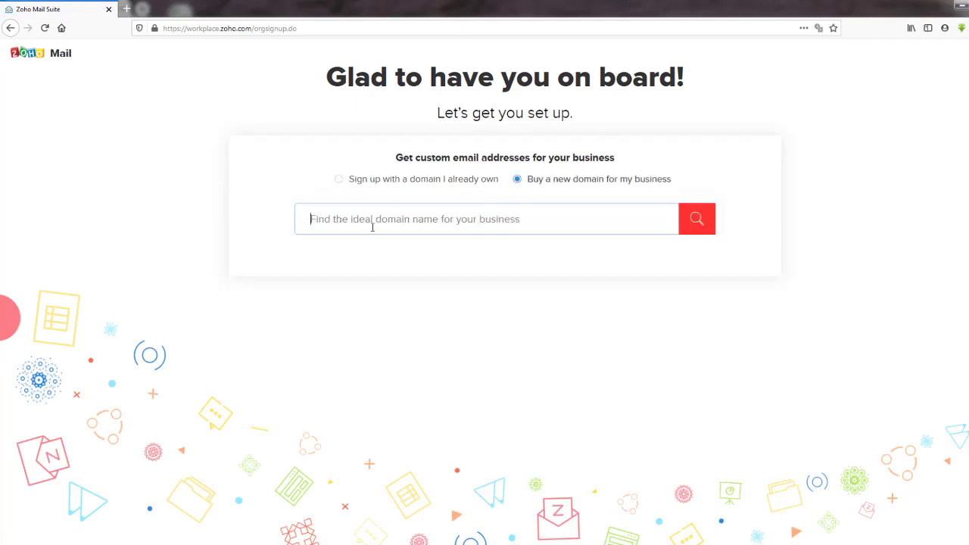
{"action": "type", "text": "smooh"}
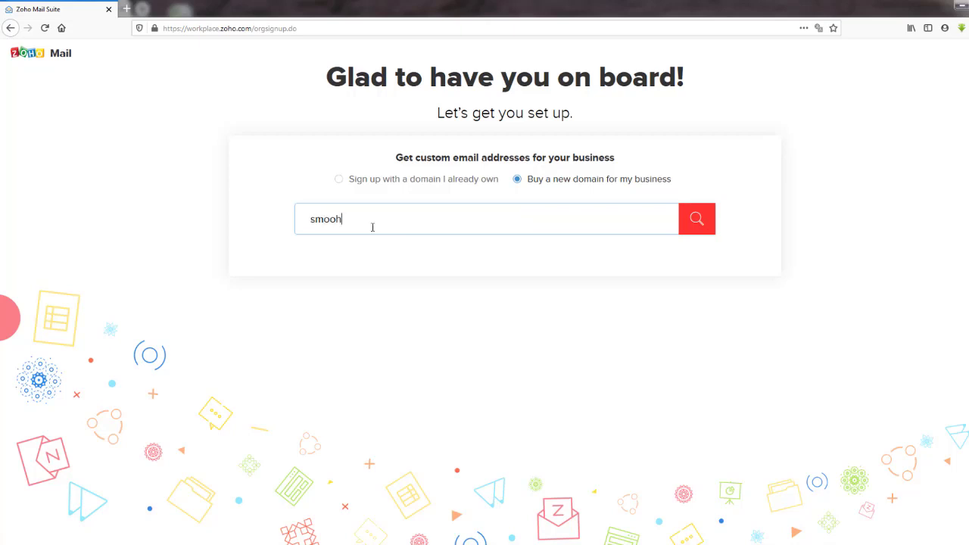
{"action": "key", "text": "BackSpace"}
{"action": "type", "text": "thiehelp.com"}
{"action": "key", "text": "Return"}
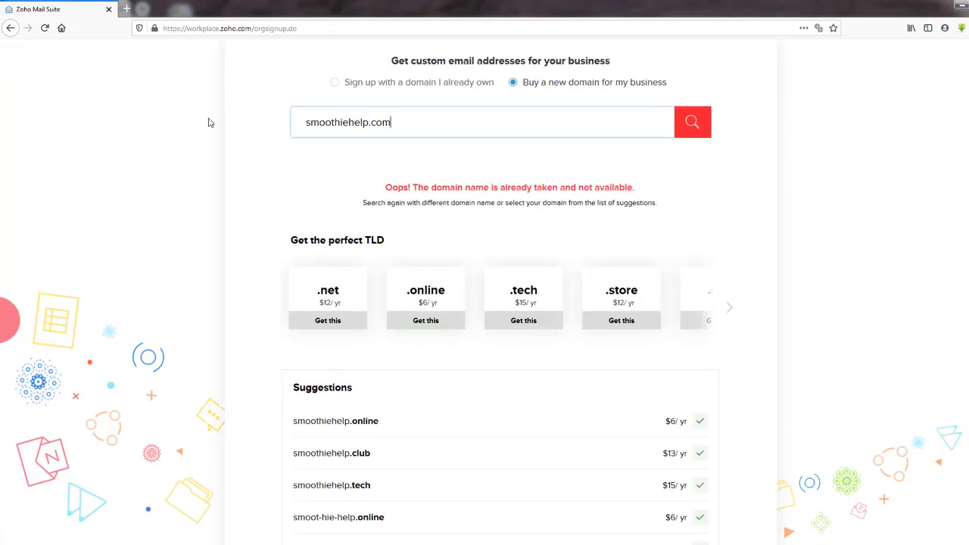
Copy smoothiehelp.com and switch to signing up with an owned domain, pasting it in
{"action": "scroll", "coordinate": [424, 189], "scroll_direction": "up", "scroll_amount": 2}
{"action": "left_click_drag", "start_coordinate": [391, 220], "coordinate": [297, 226]}
{"action": "key", "text": "ctrl+c"}
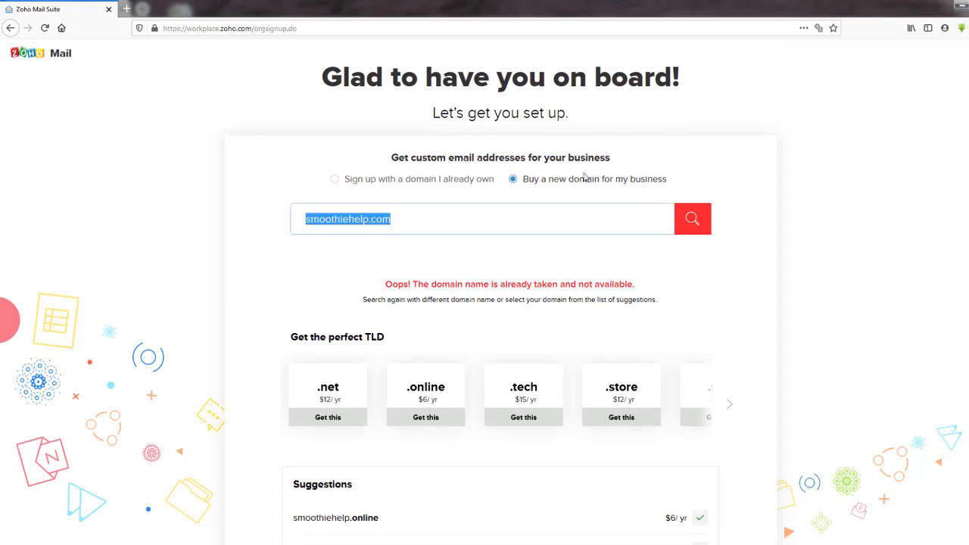
{"action": "left_click", "coordinate": [334, 182]}
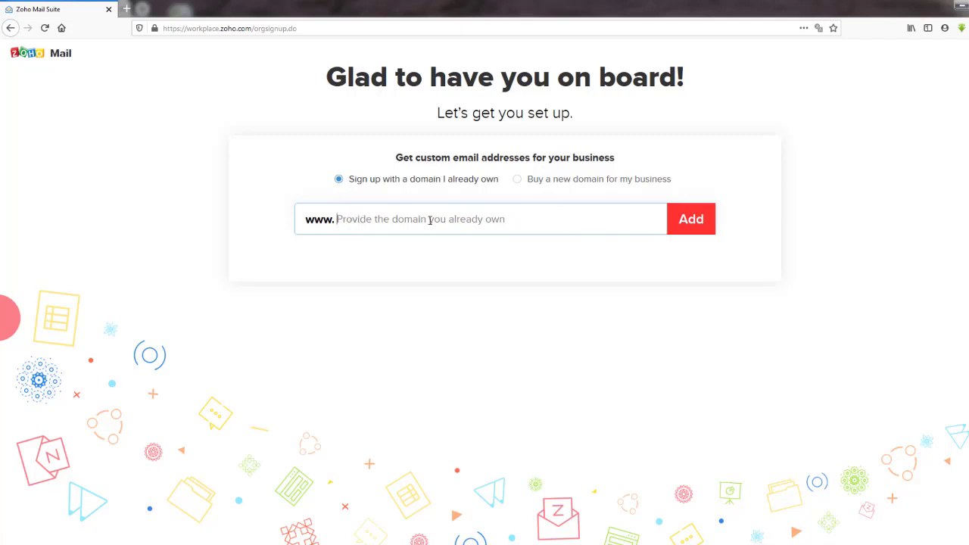
{"action": "key", "text": "ctrl+v"}
Add smoothiehelp.com as the organization domain and submit the Free plan signup
{"action": "left_click", "coordinate": [697, 231]}
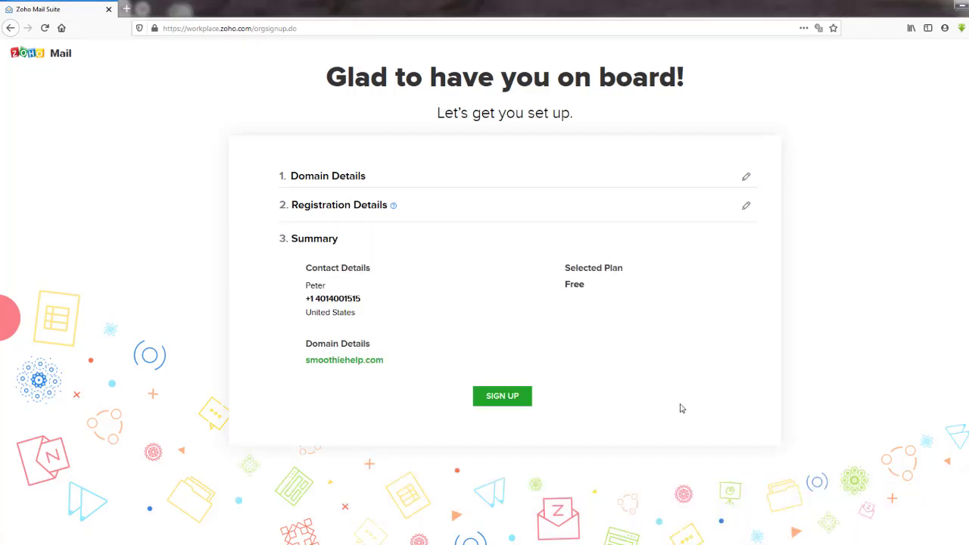
{"action": "left_click", "coordinate": [503, 399]}
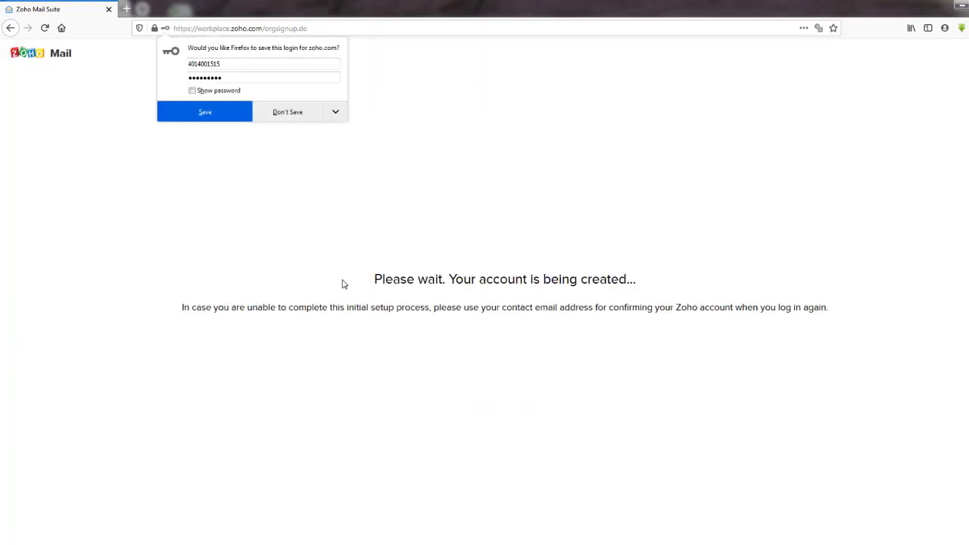
Decline Firefox's login save and verify the mobile number with the received verification code
{"action": "left_click", "coordinate": [282, 111]}
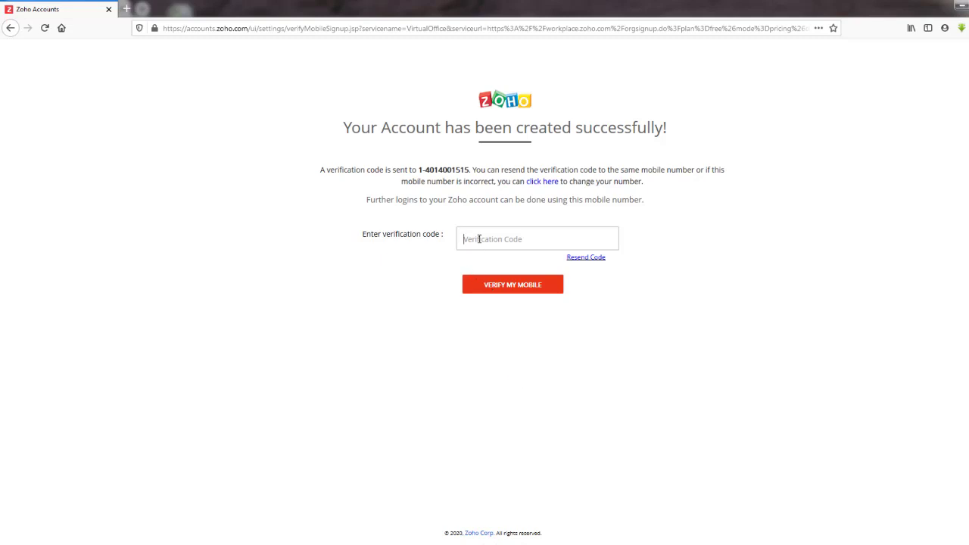
{"action": "left_click", "coordinate": [519, 288]}
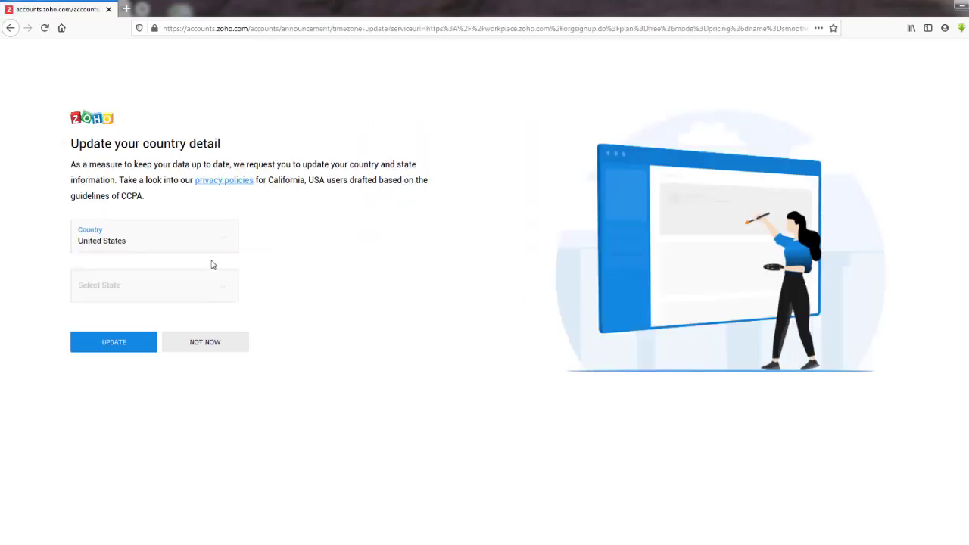
Set the state to Florida, United States, save the update, and confirm it
{"action": "left_click", "coordinate": [116, 285]}
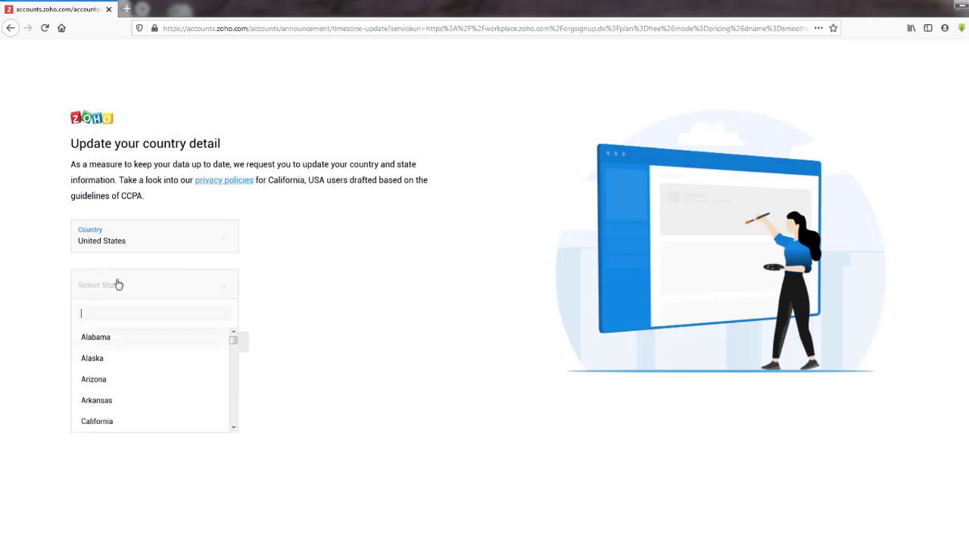
{"action": "type", "text": "flori"}
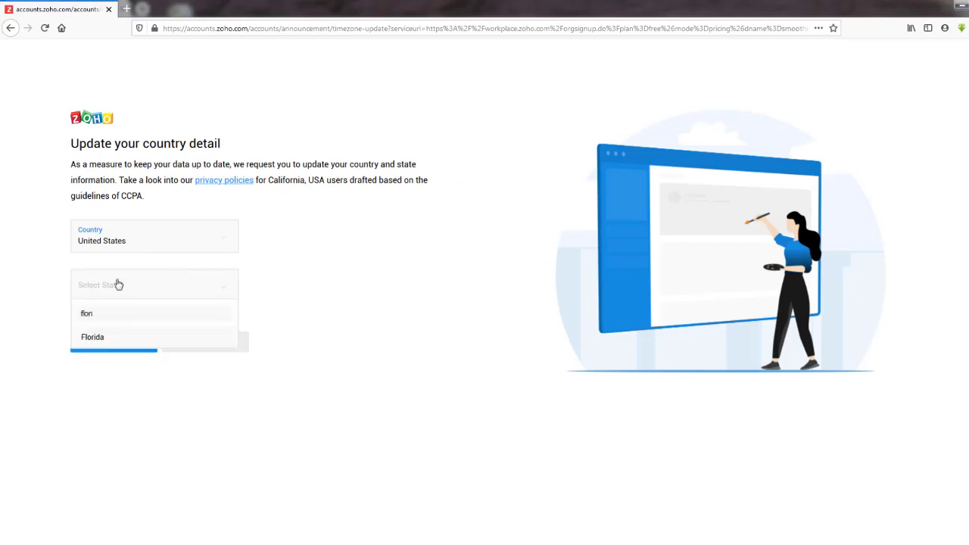
{"action": "left_click", "coordinate": [90, 342]}
{"action": "left_click", "coordinate": [111, 347]}
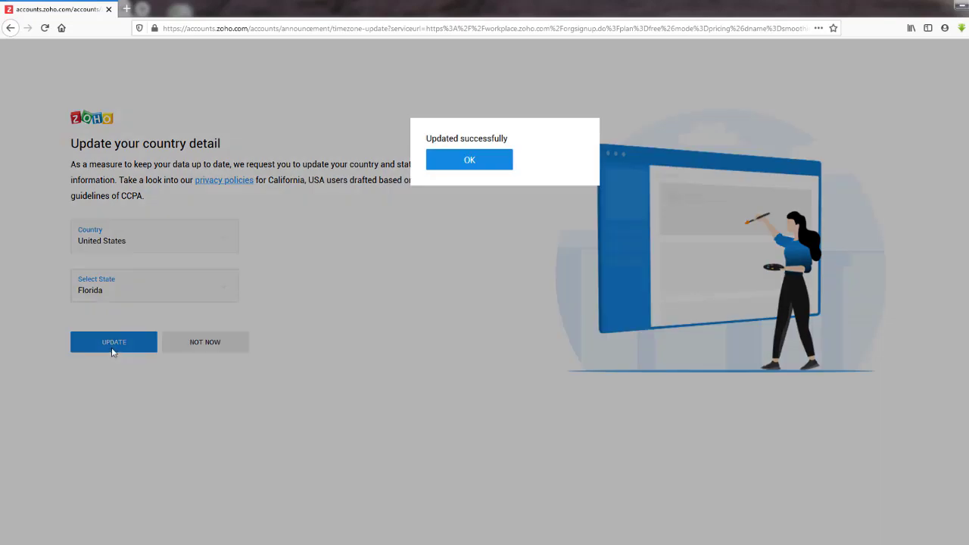
{"action": "left_click", "coordinate": [469, 160]}
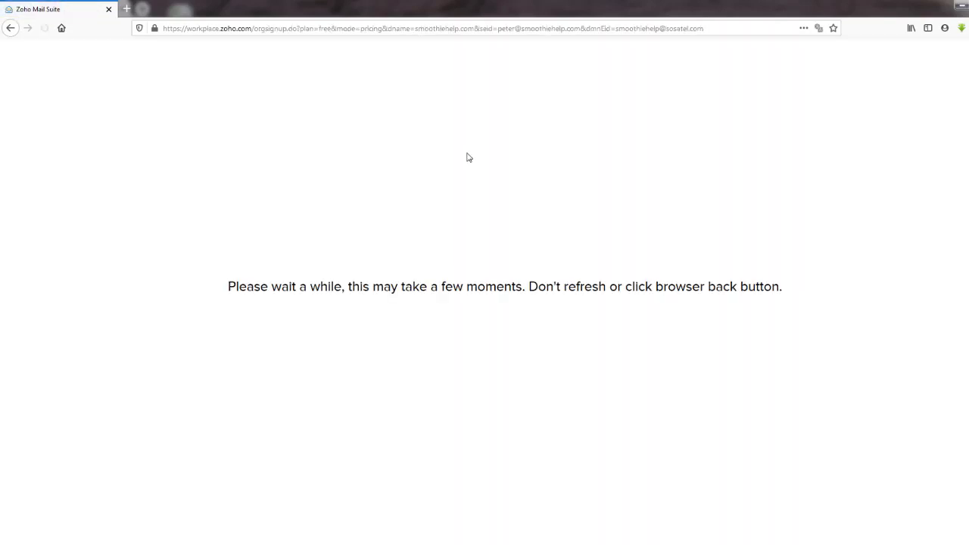
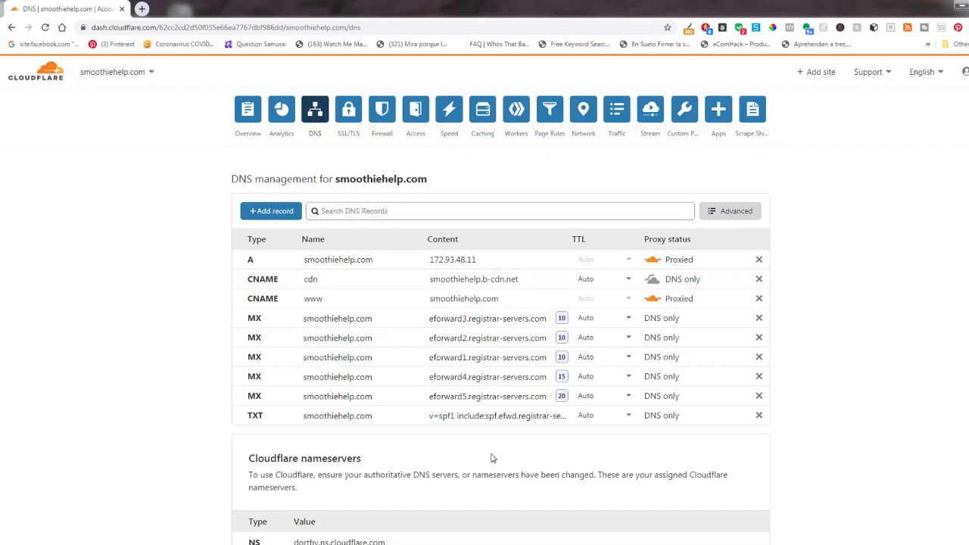
Switch from Cloudflare's DNS records to the Zoho Mail domain setup window
{"action": "key", "text": "alt+Tab"}
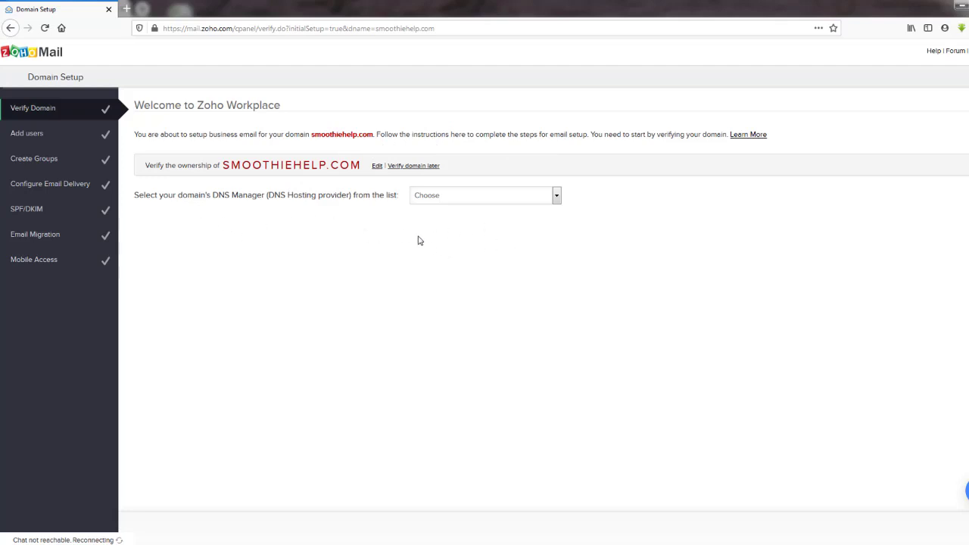
Choose Others as the DNS provider and copy the TXT verification value for Cloudflare
{"action": "left_click", "coordinate": [557, 196]}
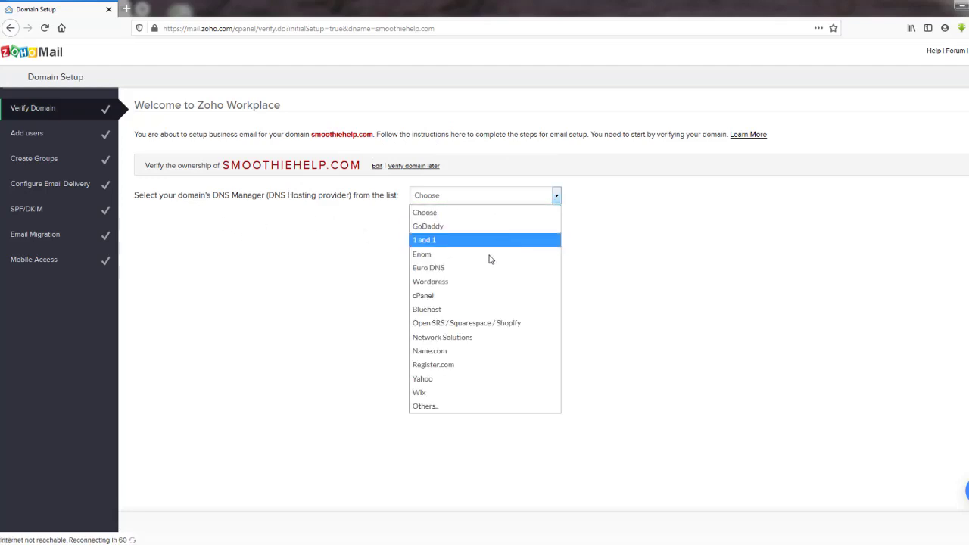
{"action": "left_click", "coordinate": [454, 411]}
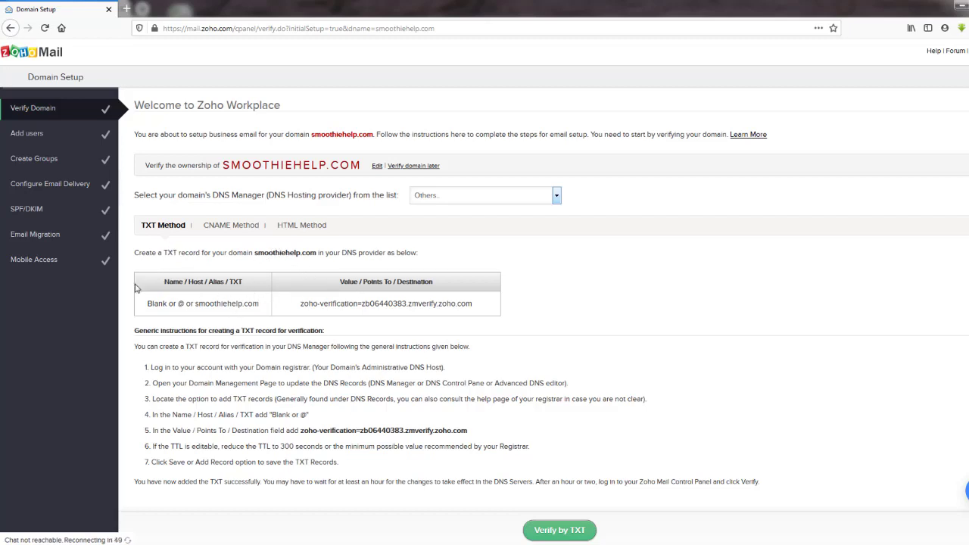
{"action": "left_click_drag", "start_coordinate": [471, 304], "coordinate": [297, 306]}
{"action": "right_click", "coordinate": [315, 304]}
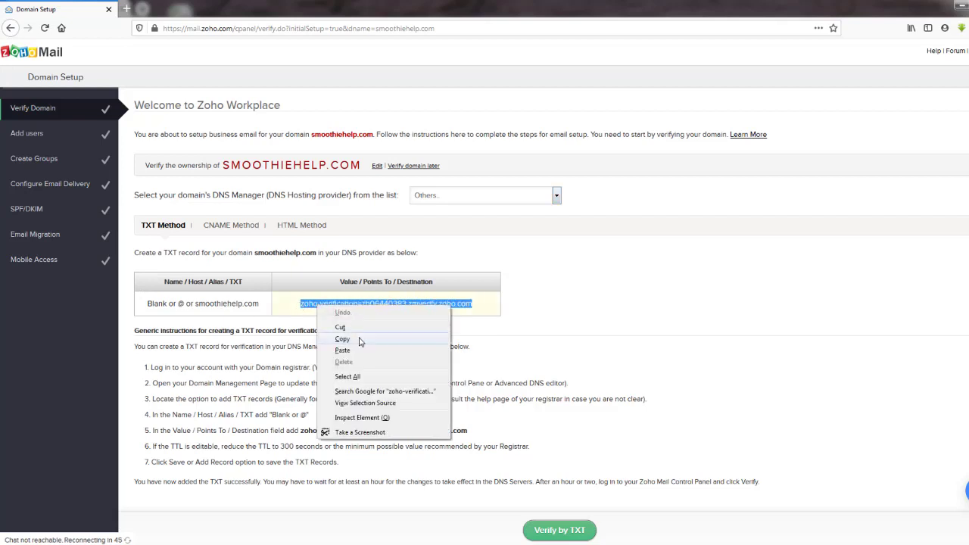
{"action": "left_click", "coordinate": [361, 334]}
{"action": "key", "text": "alt+Tab"}
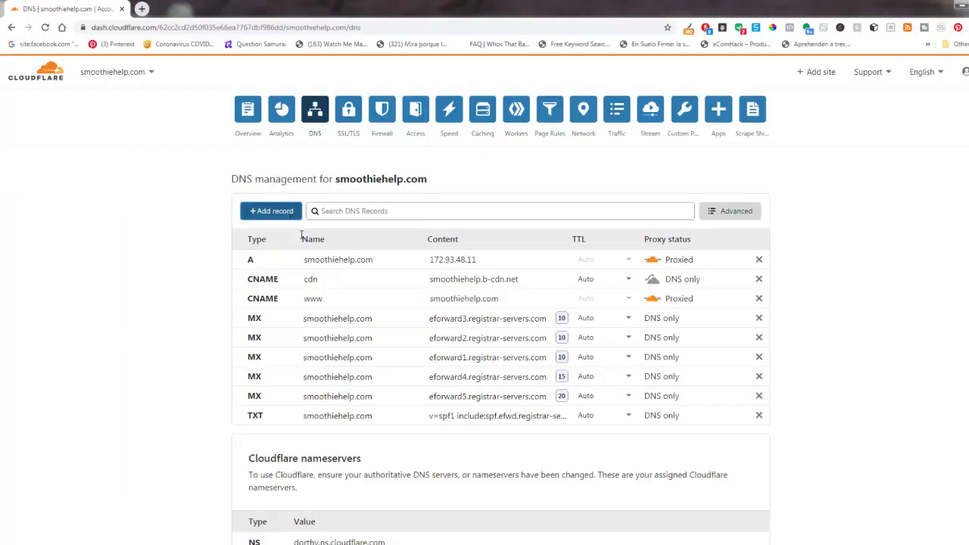
Start a new Cloudflare DNS record of type TXT with name @
{"action": "left_click", "coordinate": [292, 213]}
{"action": "left_click", "coordinate": [291, 270]}
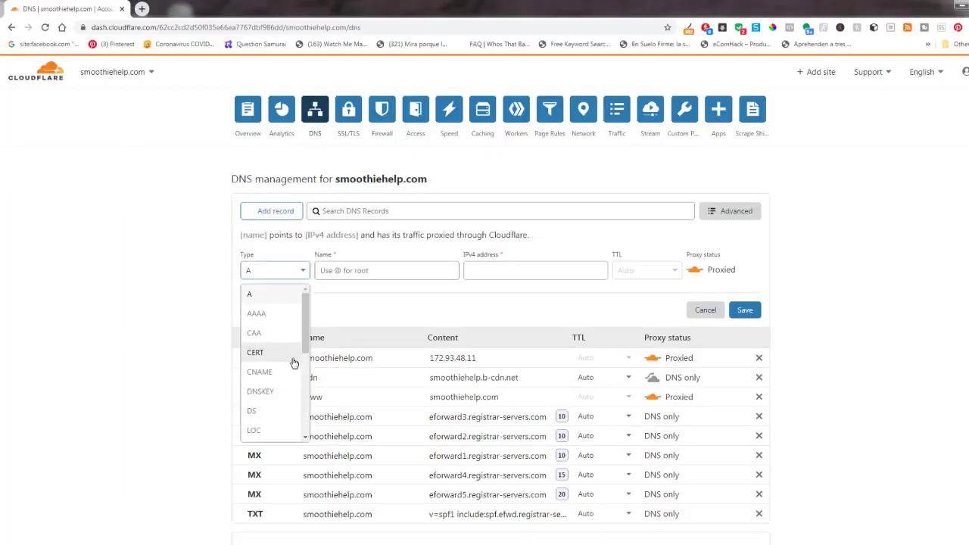
{"action": "scroll", "coordinate": [294, 361], "scroll_direction": "down", "scroll_amount": 3}
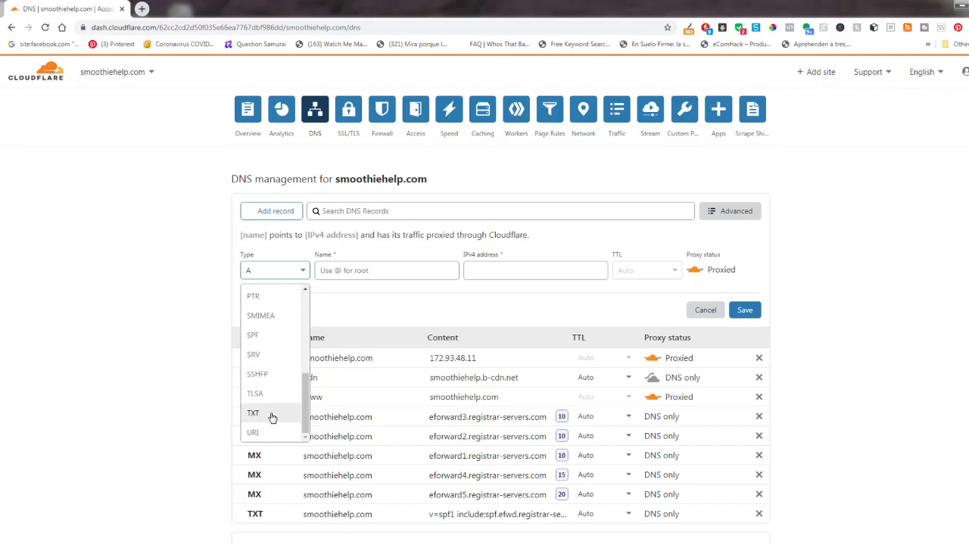
{"action": "left_click", "coordinate": [273, 413]}
{"action": "left_click", "coordinate": [415, 270]}
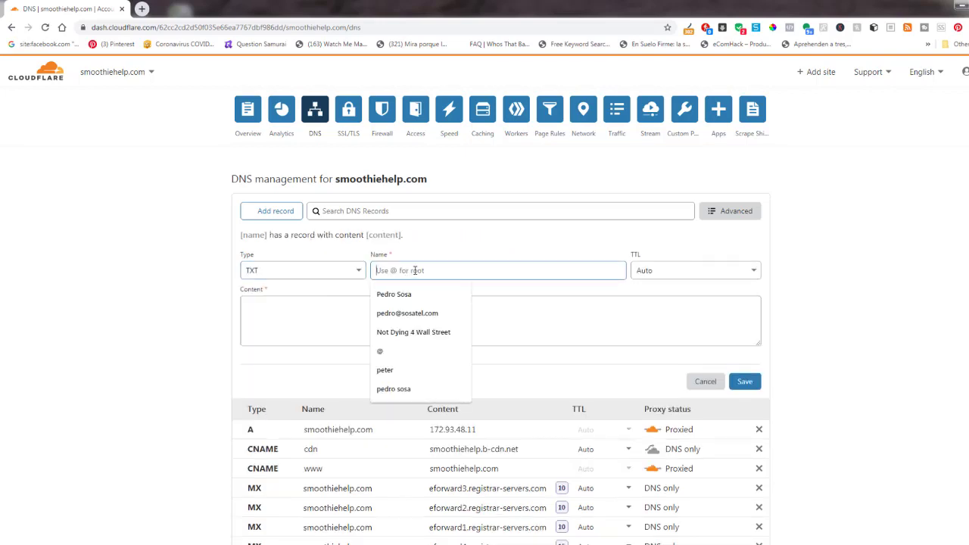
{"action": "type", "text": "@"}
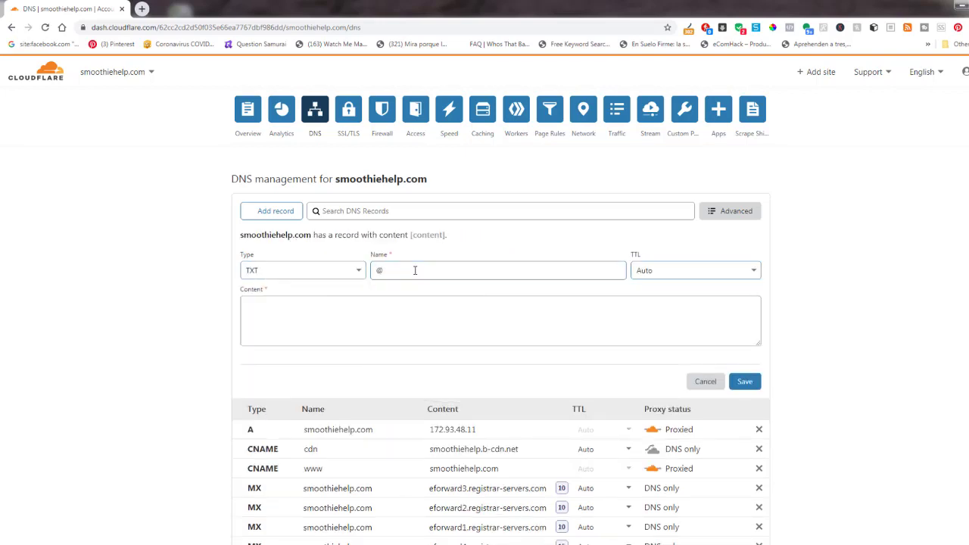
{"action": "left_click", "coordinate": [360, 322]}
Paste the zoho-verification value as the TXT content and save the record
{"action": "left_click", "coordinate": [365, 304]}
{"action": "key", "text": "ctrl+v"}
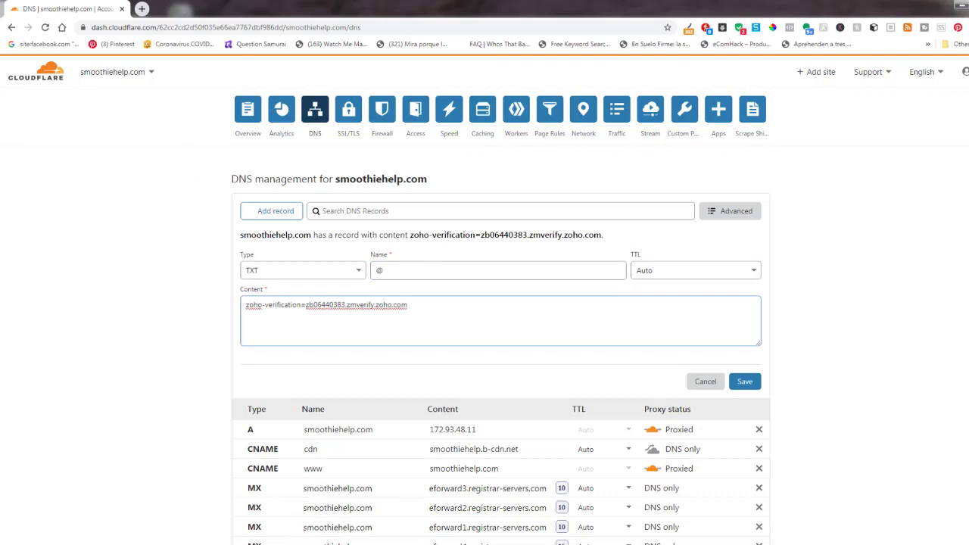
{"action": "key", "text": "alt+Tab"}
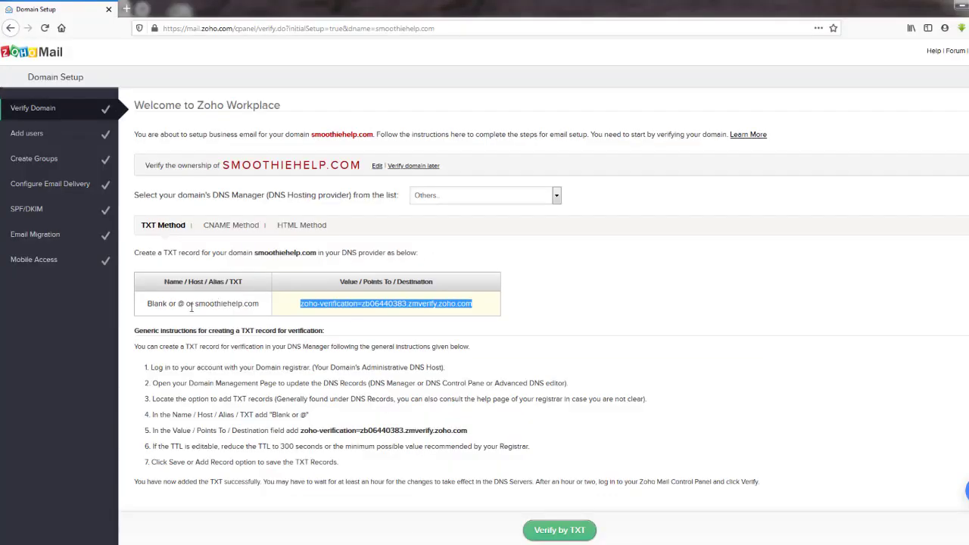
{"action": "key", "text": "alt+Tab"}
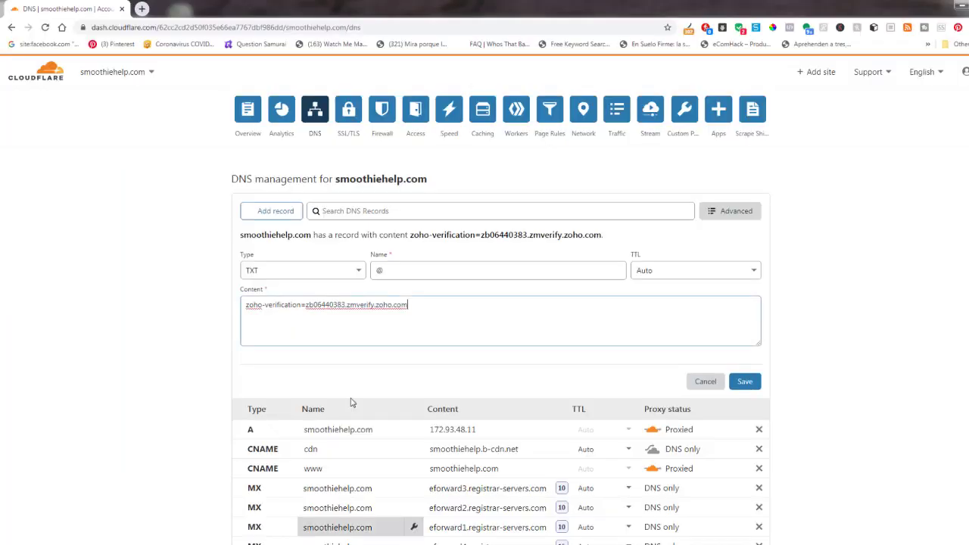
{"action": "left_click", "coordinate": [389, 266]}
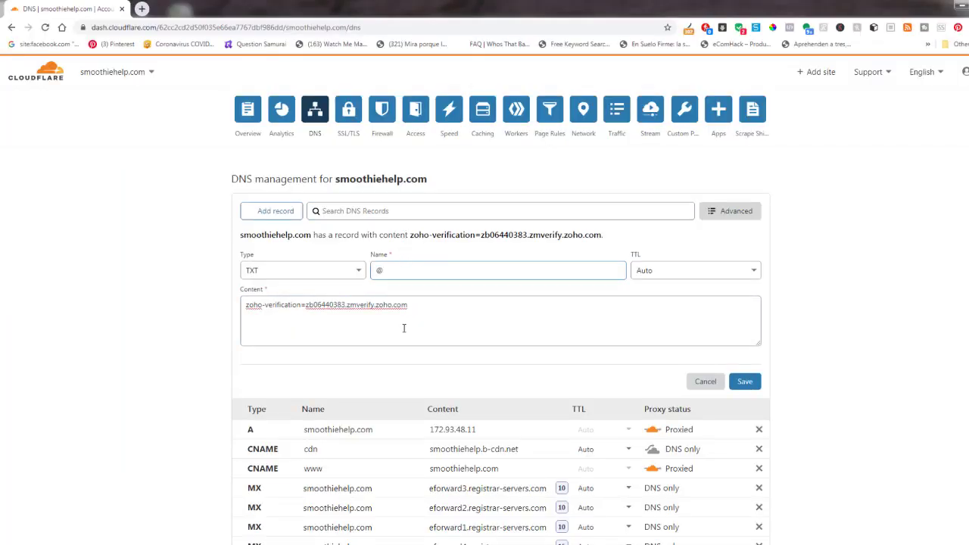
{"action": "left_click", "coordinate": [745, 381]}
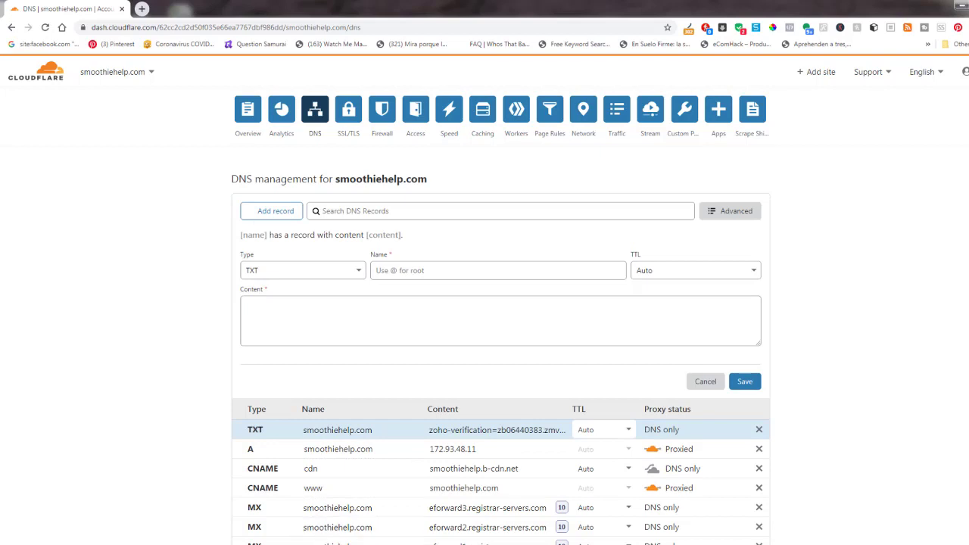
{"action": "key", "text": "alt+Tab"}
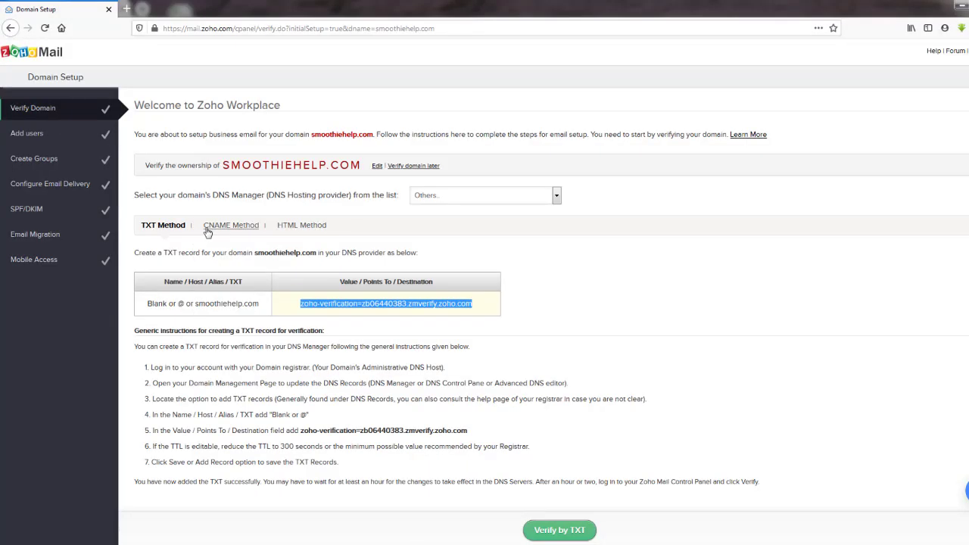
Show Zoho's CNAME Method details and copy the zb06440383 code
{"action": "left_click", "coordinate": [220, 225]}
{"action": "left_click_drag", "start_coordinate": [255, 299], "coordinate": [188, 302]}
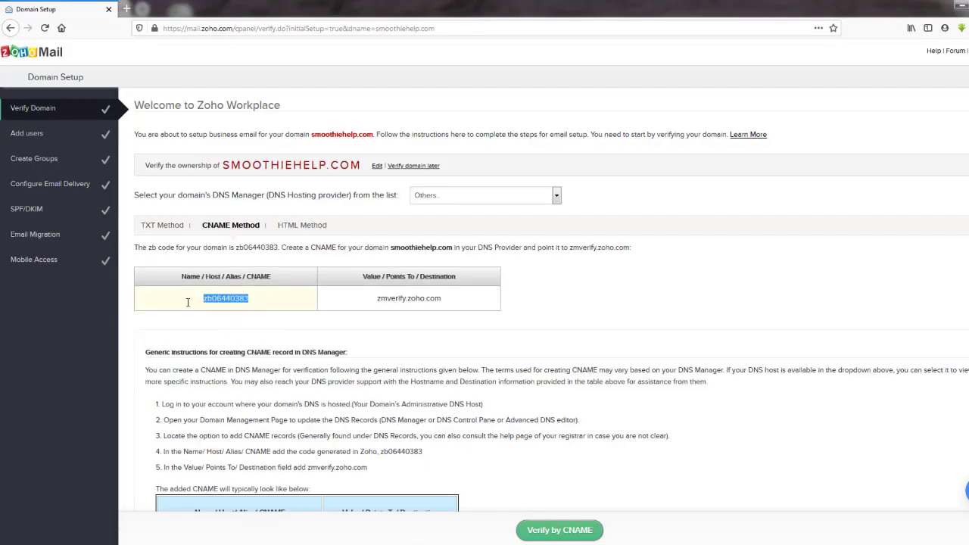
{"action": "right_click", "coordinate": [225, 299]}
{"action": "left_click", "coordinate": [238, 333]}
{"action": "key", "text": "alt+Tab"}
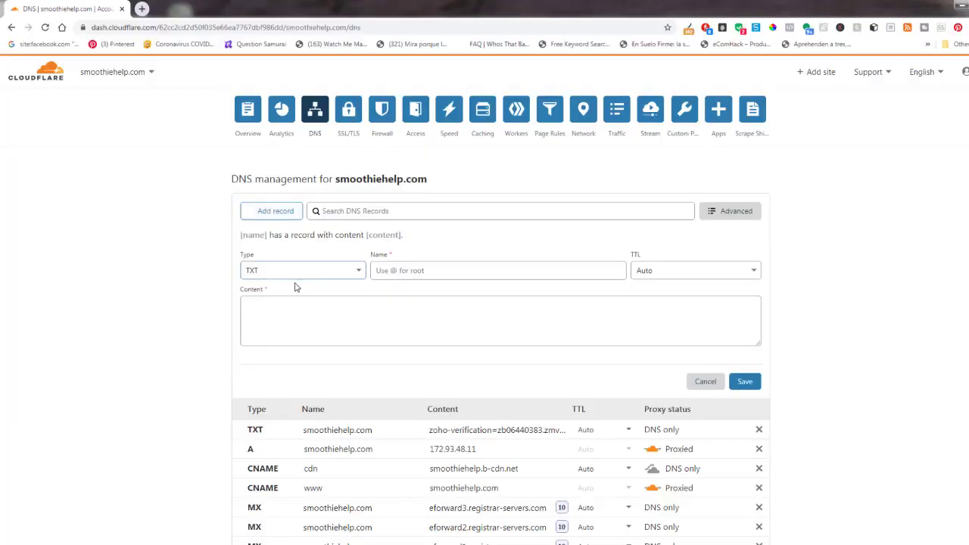
Set the new Cloudflare record to CNAME with name zb06440383
{"action": "left_click", "coordinate": [303, 270]}
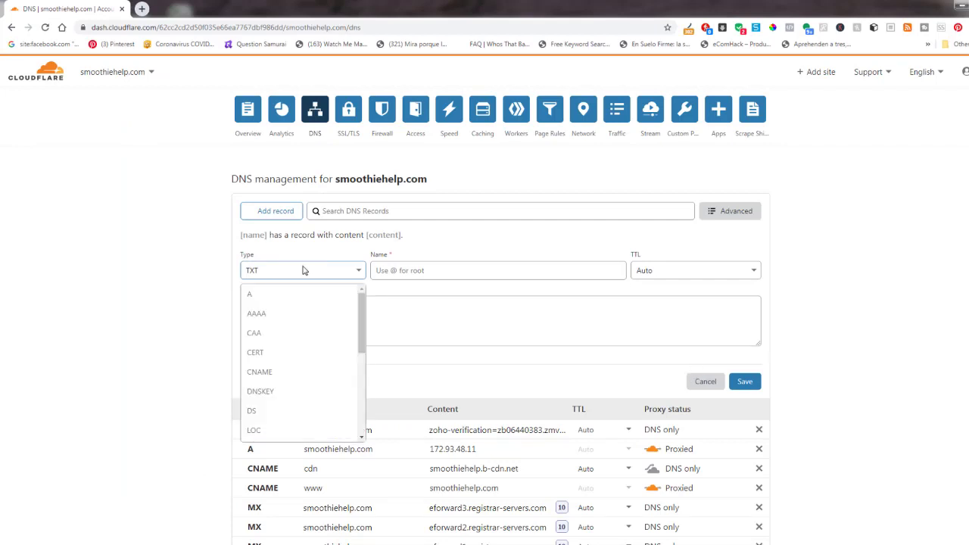
{"action": "left_click", "coordinate": [308, 371]}
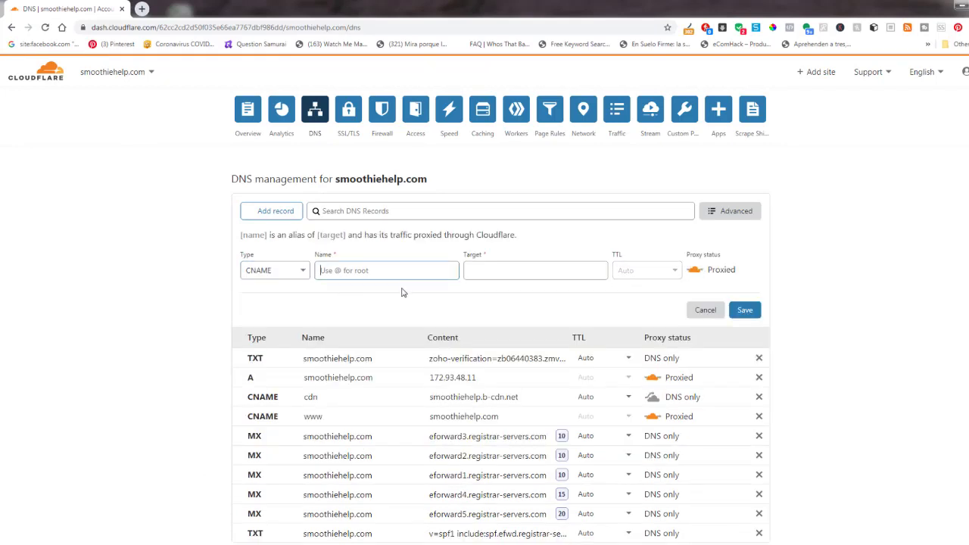
{"action": "left_click", "coordinate": [334, 271]}
{"action": "key", "text": "ctrl+v"}
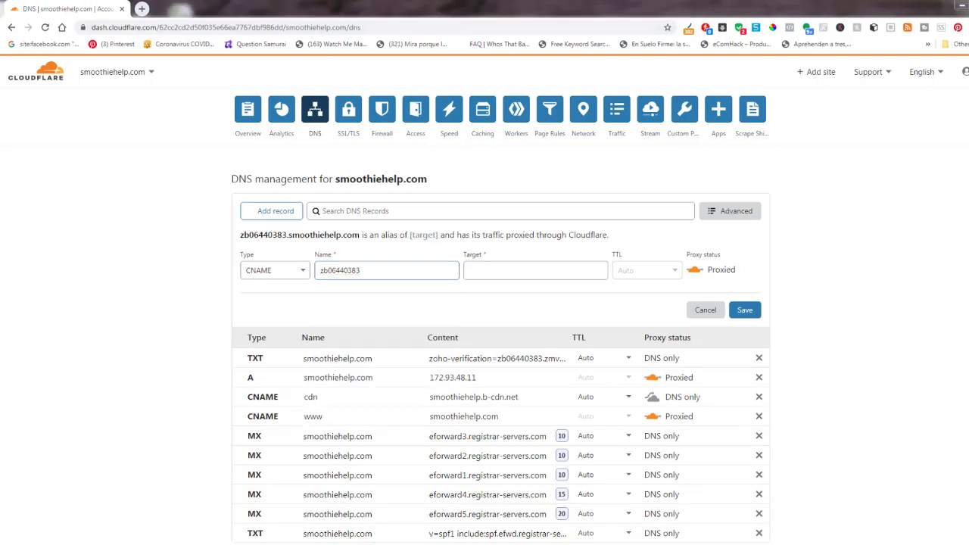
{"action": "key", "text": "alt+Tab"}
Use zmverify.zoho.com from Zoho as the CNAME target and save the record
{"action": "left_click_drag", "start_coordinate": [445, 299], "coordinate": [368, 301]}
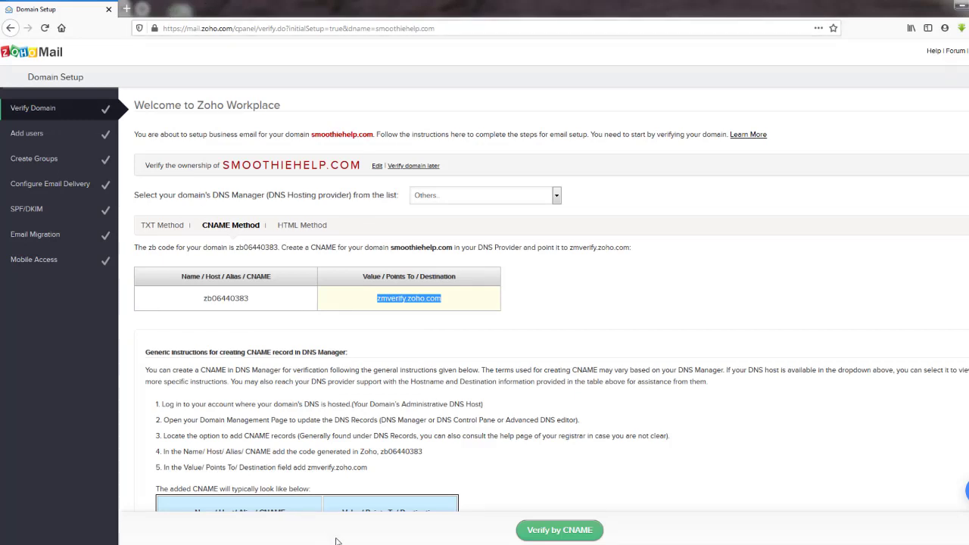
{"action": "key", "text": "alt+Tab"}
{"action": "left_click", "coordinate": [537, 273]}
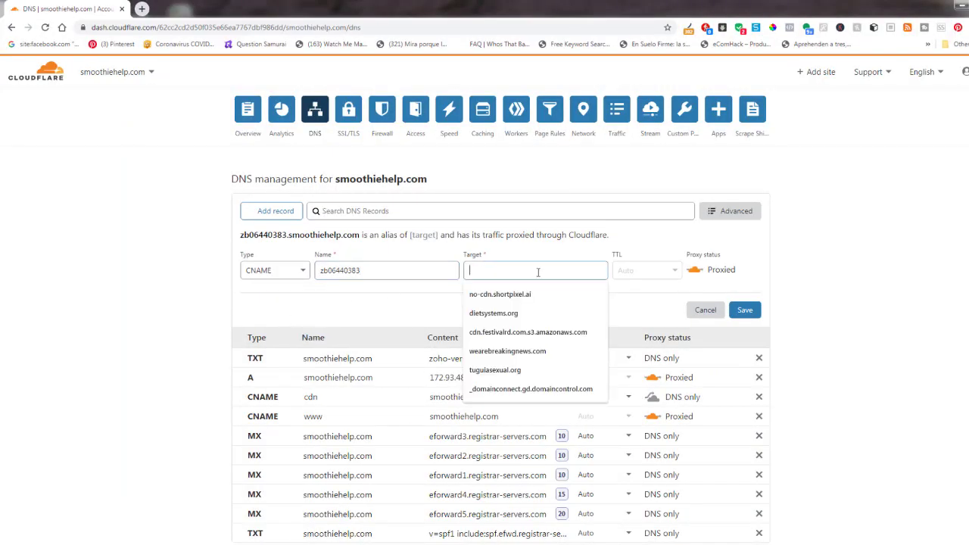
{"action": "key", "text": "ctrl+v"}
{"action": "left_click", "coordinate": [743, 310]}
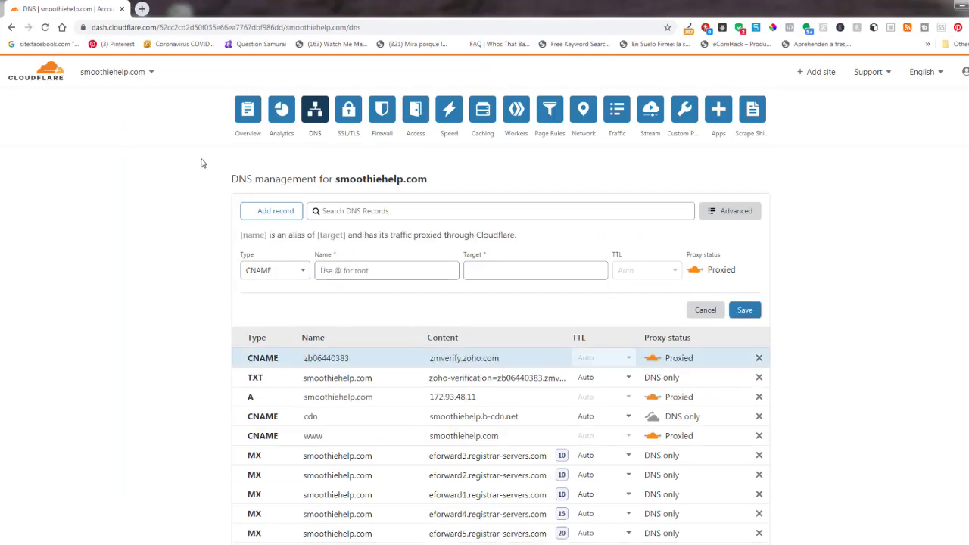
{"action": "key", "text": "alt+Tab"}
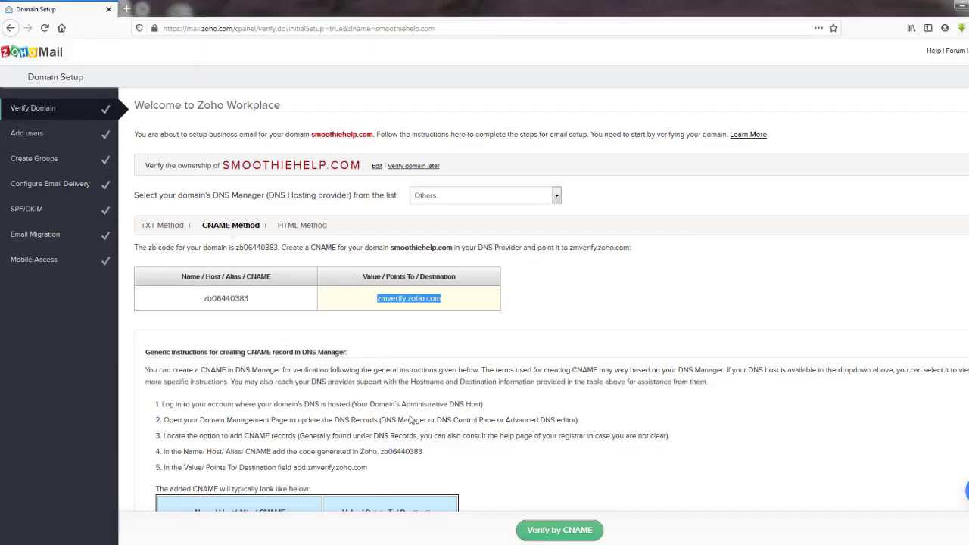
Look through the HTML and CNAME verification methods, then return to the TXT Method
{"action": "left_click", "coordinate": [295, 227]}
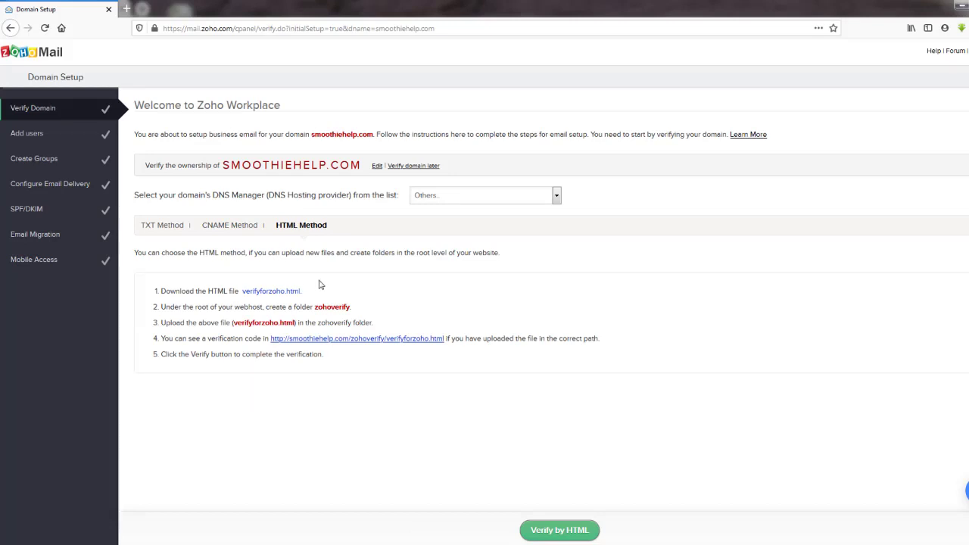
{"action": "left_click", "coordinate": [245, 230]}
{"action": "left_click", "coordinate": [151, 229]}
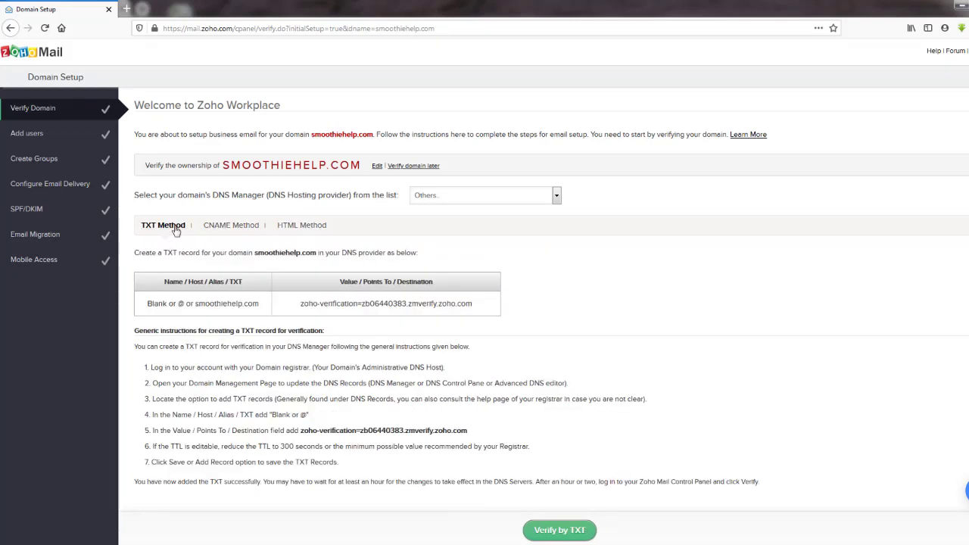
{"action": "scroll", "coordinate": [271, 179], "scroll_direction": "down", "scroll_amount": 1}
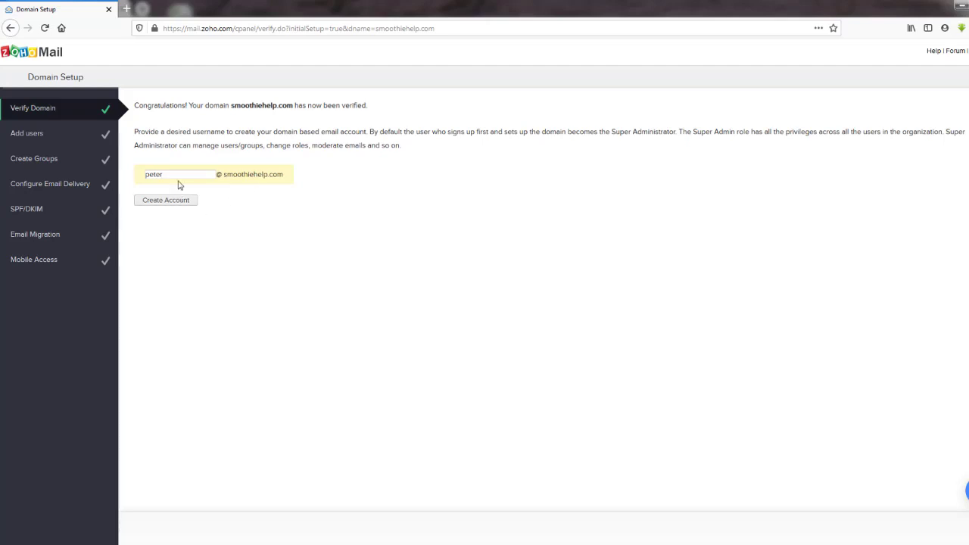
Create the super administrator account, proceed to Add Users, and return to the user list
{"action": "left_click", "coordinate": [158, 201]}
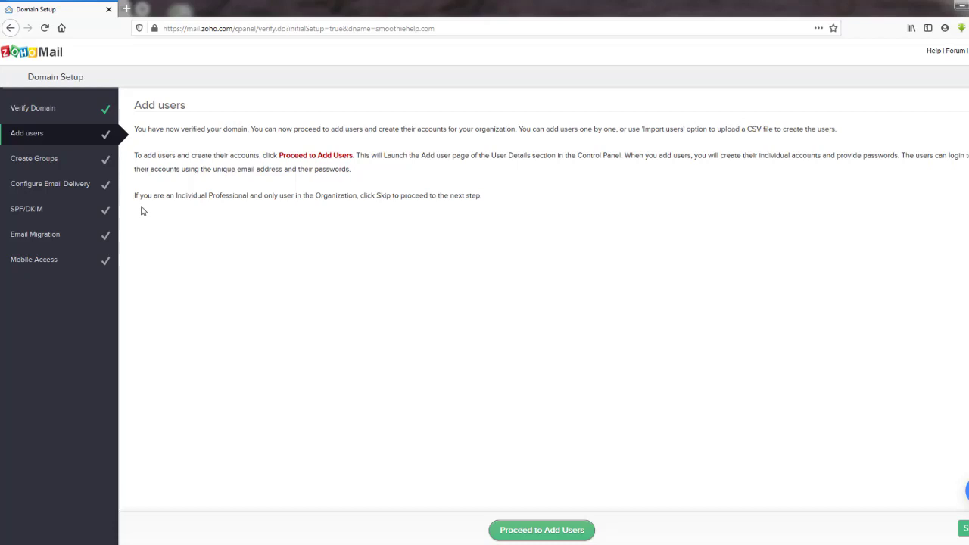
{"action": "left_click", "coordinate": [558, 531]}
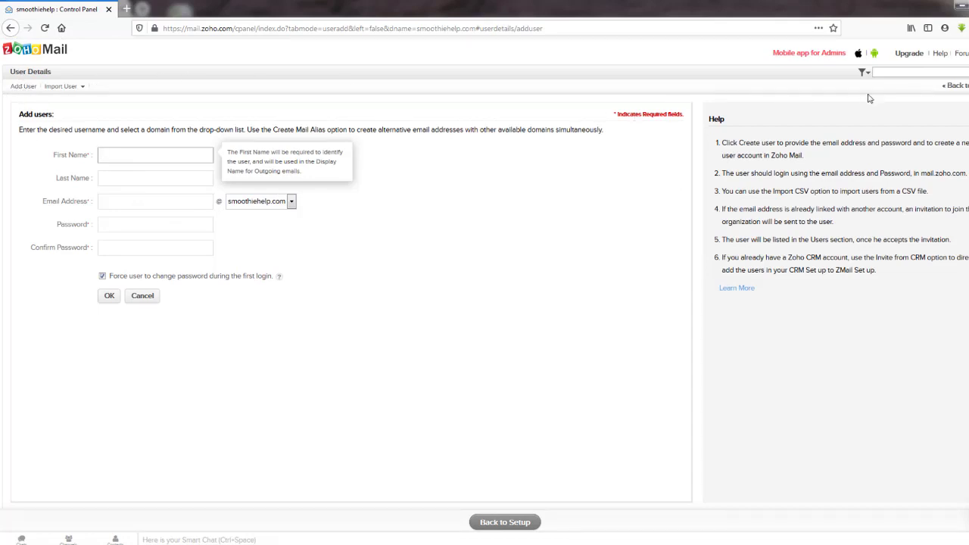
{"action": "left_click", "coordinate": [960, 86]}
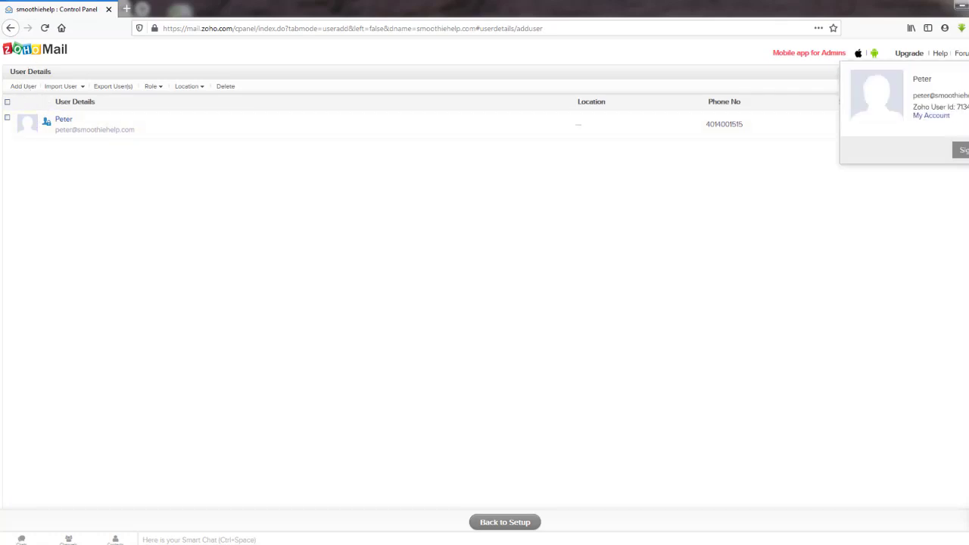
{"action": "left_click", "coordinate": [931, 118]}
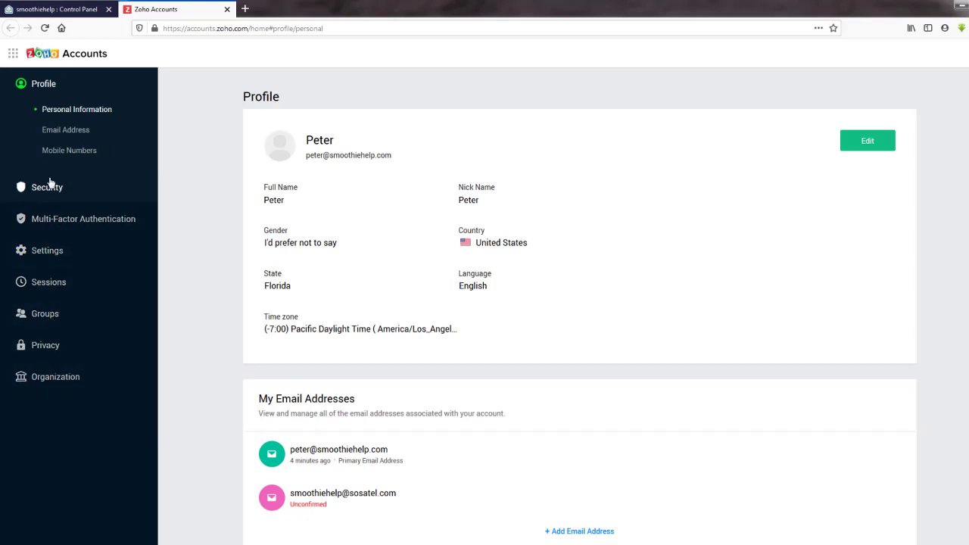
{"action": "scroll", "coordinate": [216, 261], "scroll_direction": "down", "scroll_amount": 2}
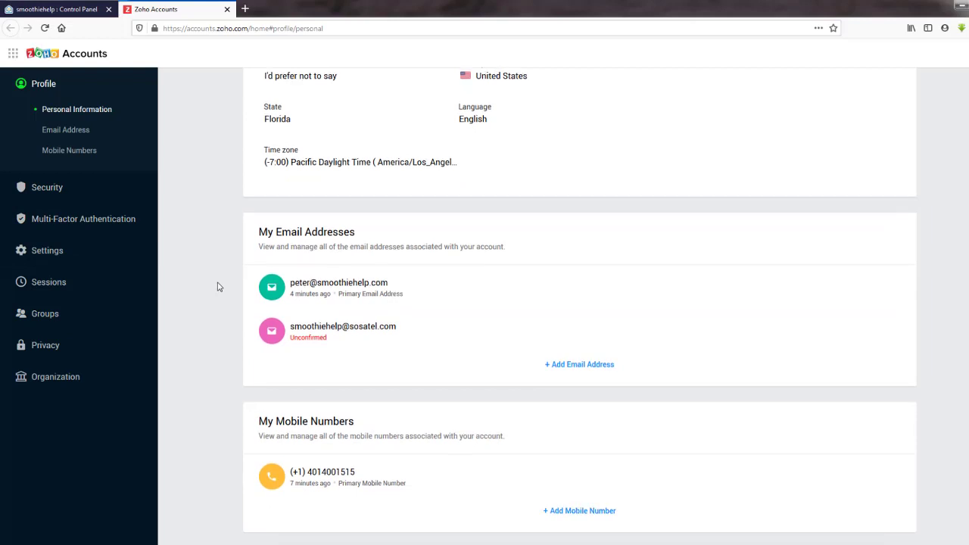
{"action": "scroll", "coordinate": [218, 286], "scroll_direction": "up", "scroll_amount": 2}
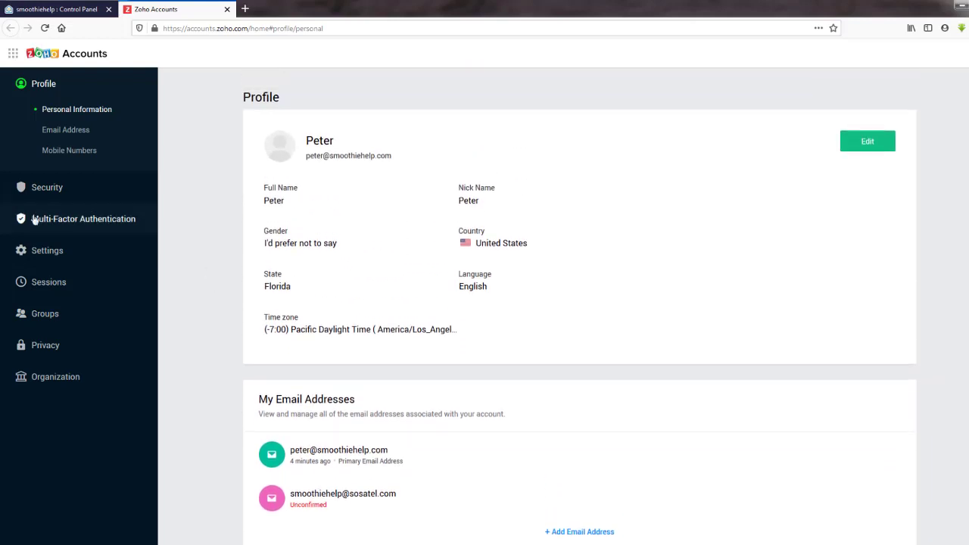
{"action": "left_click", "coordinate": [56, 253]}
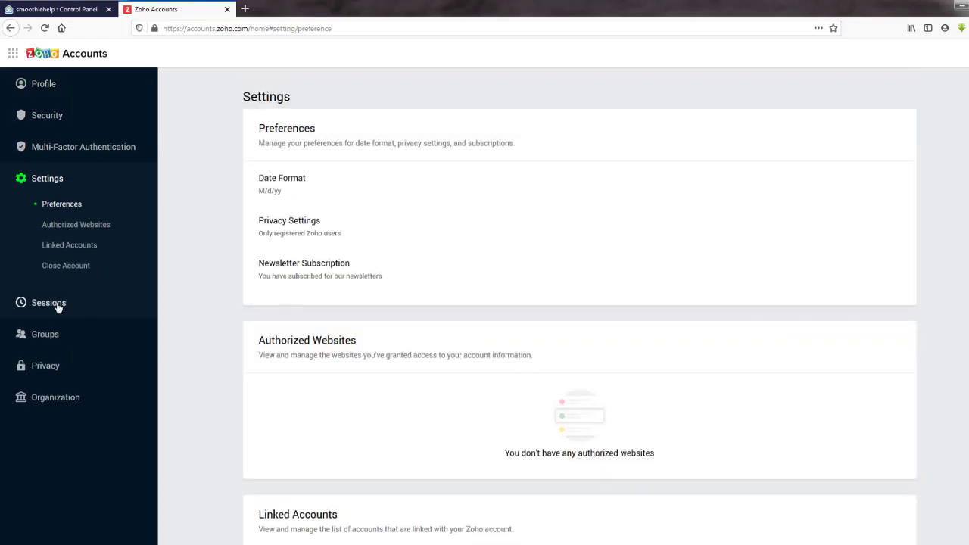
{"action": "left_click", "coordinate": [63, 397]}
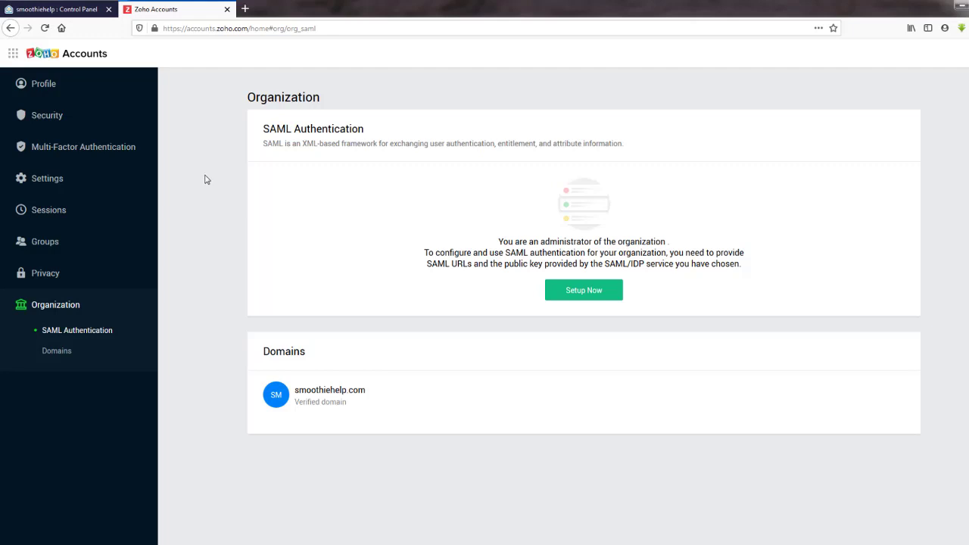
{"action": "left_click", "coordinate": [330, 388]}
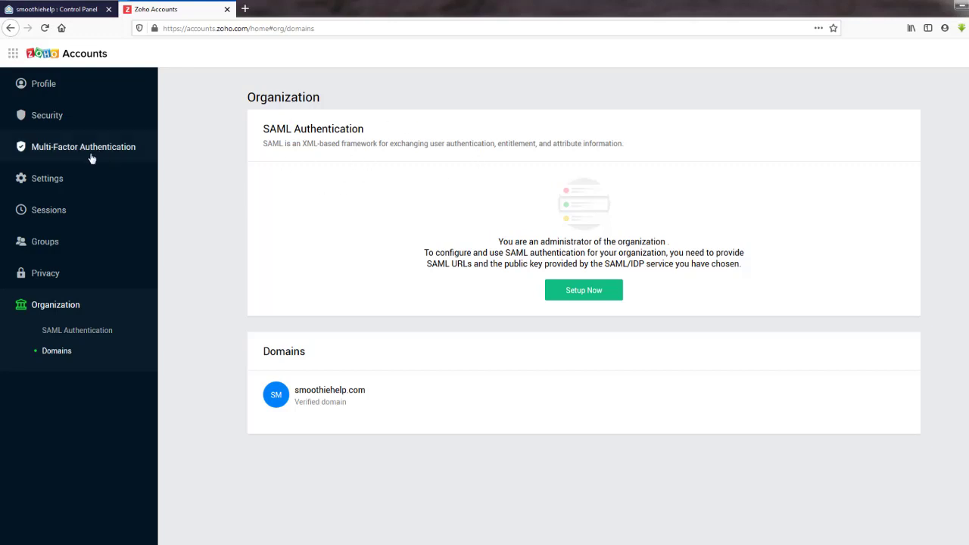
{"action": "left_click", "coordinate": [65, 83]}
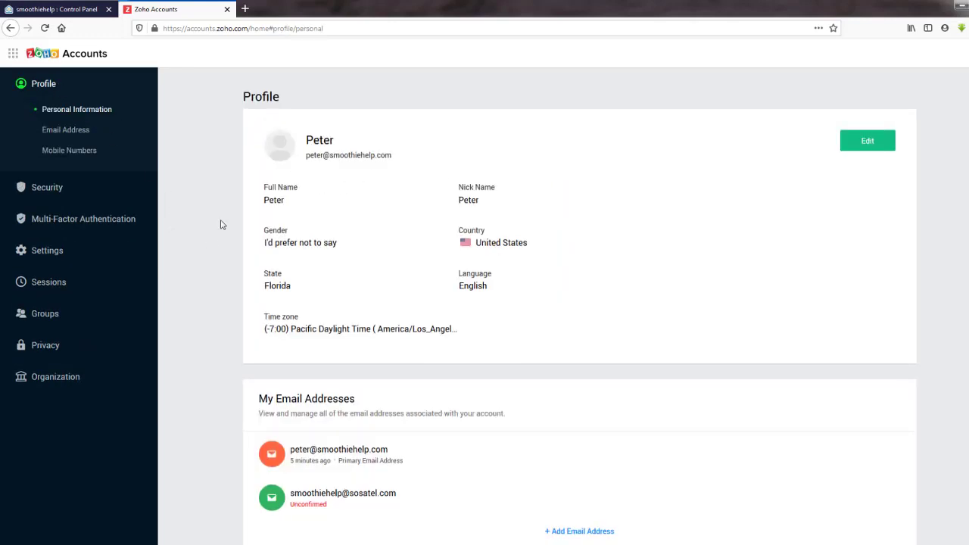
{"action": "scroll", "coordinate": [209, 214], "scroll_direction": "down", "scroll_amount": 2}
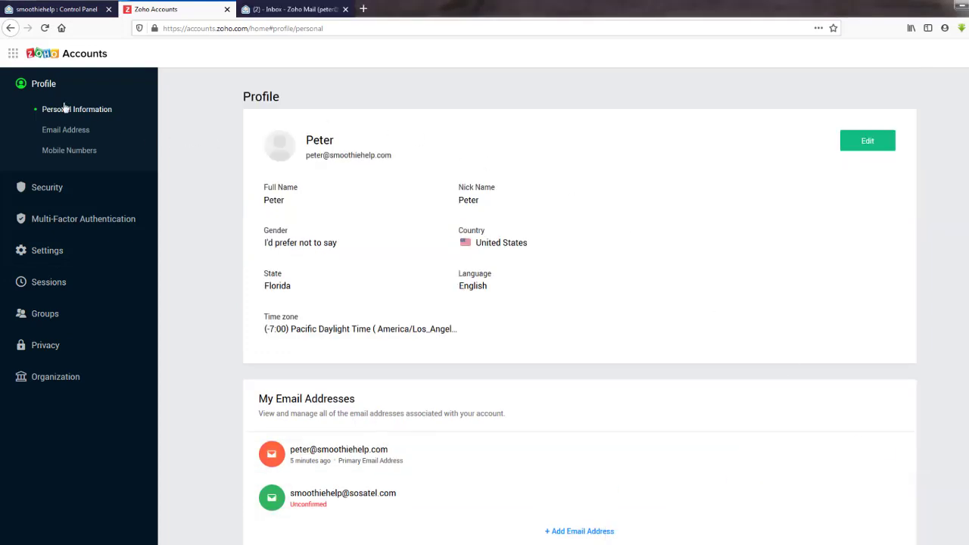
Open Zoho Mail in a new tab and switch between it and Zoho Accounts
{"action": "left_click", "coordinate": [13, 53]}
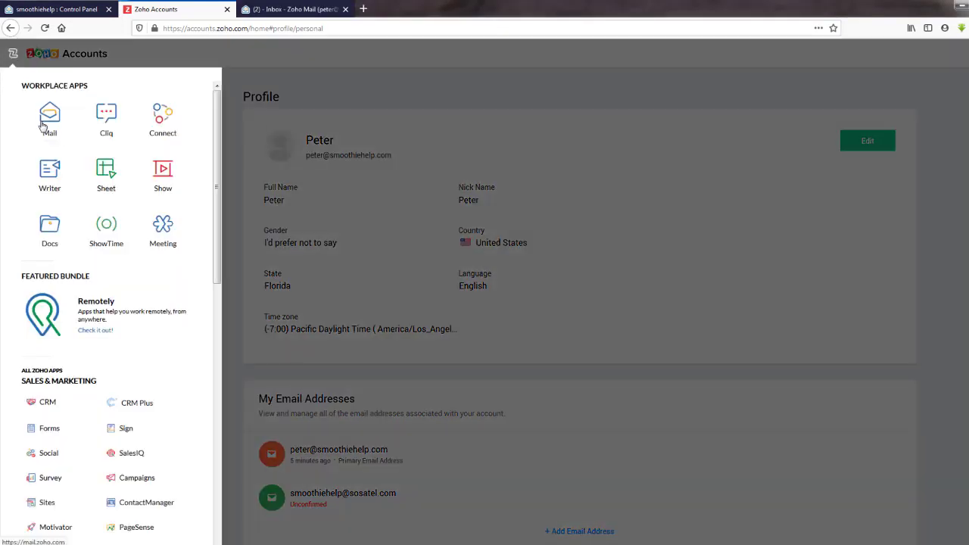
{"action": "left_click", "coordinate": [53, 130]}
{"action": "left_click", "coordinate": [155, 9]}
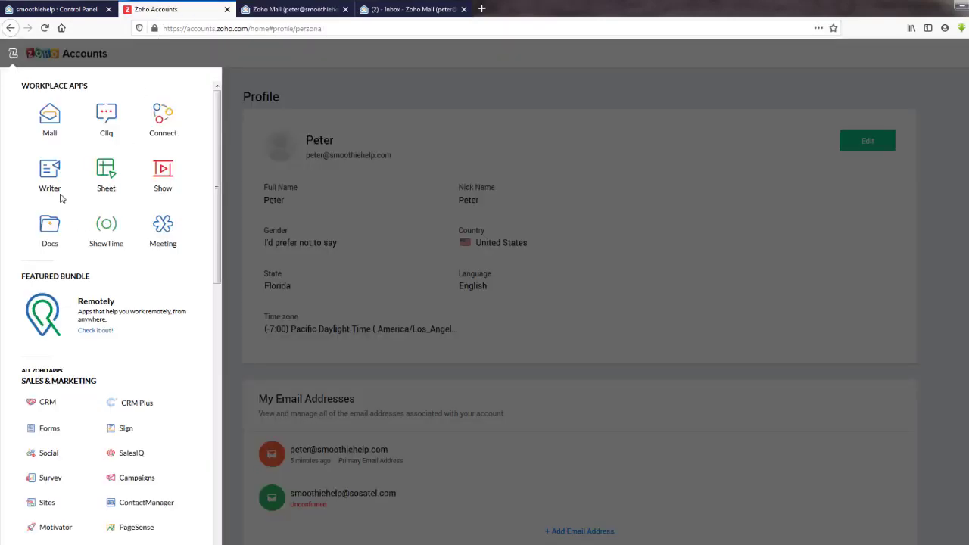
{"action": "left_click", "coordinate": [291, 9]}
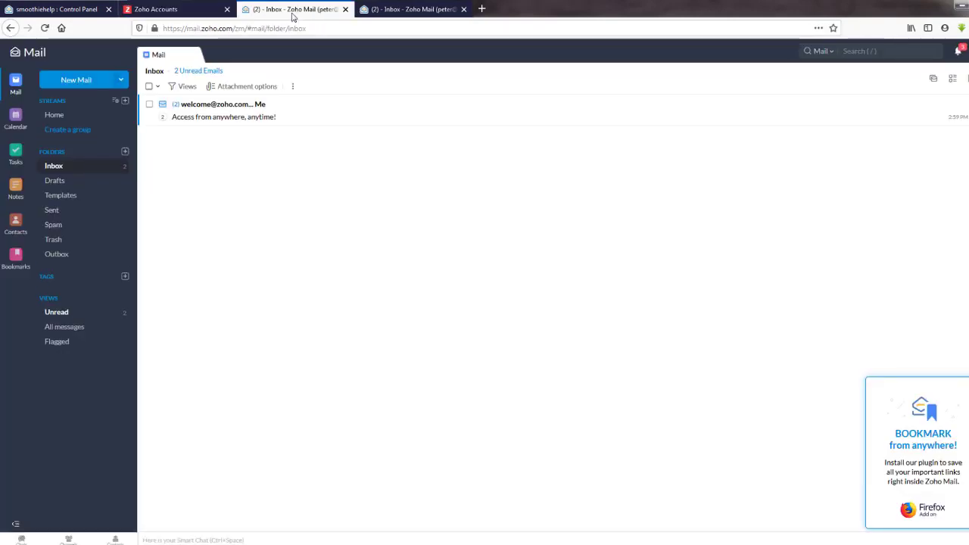
{"action": "left_click", "coordinate": [158, 9]}
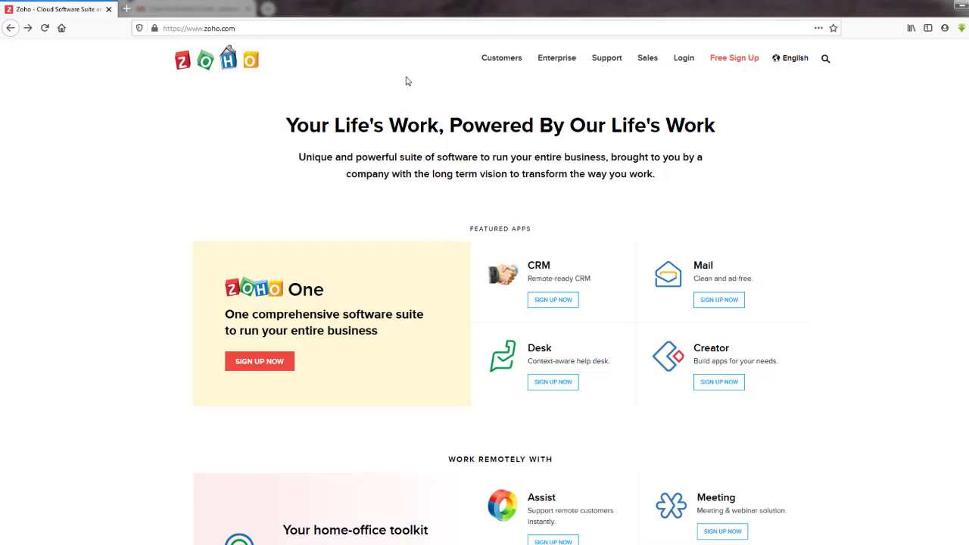
Sign in at zoho.com with the domain account's email and password, declining to save the login
{"action": "left_click", "coordinate": [212, 24]}
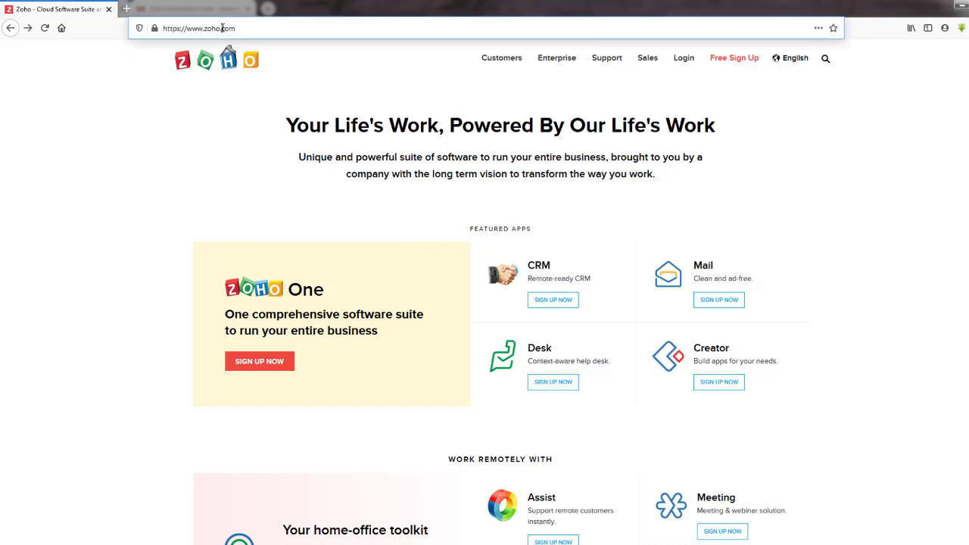
{"action": "left_click", "coordinate": [91, 238]}
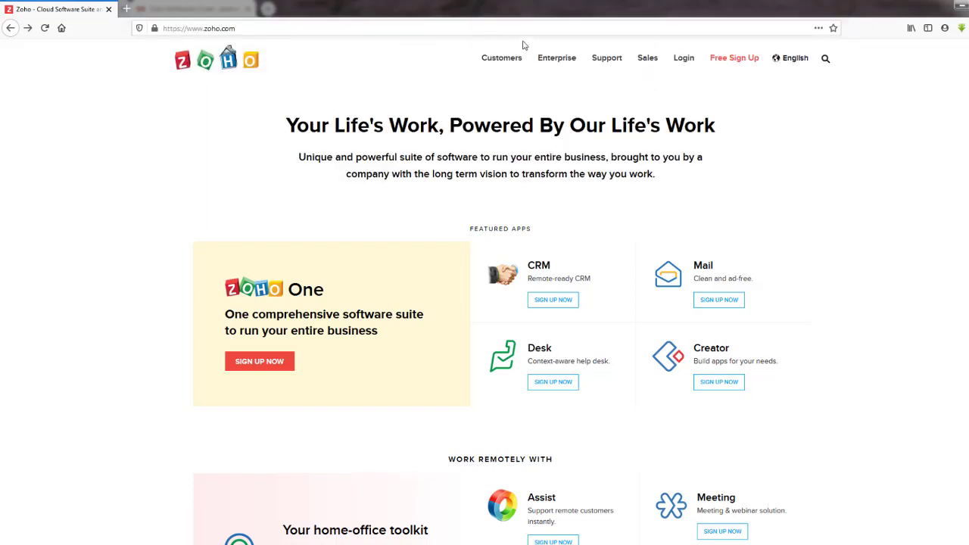
{"action": "left_click", "coordinate": [684, 59]}
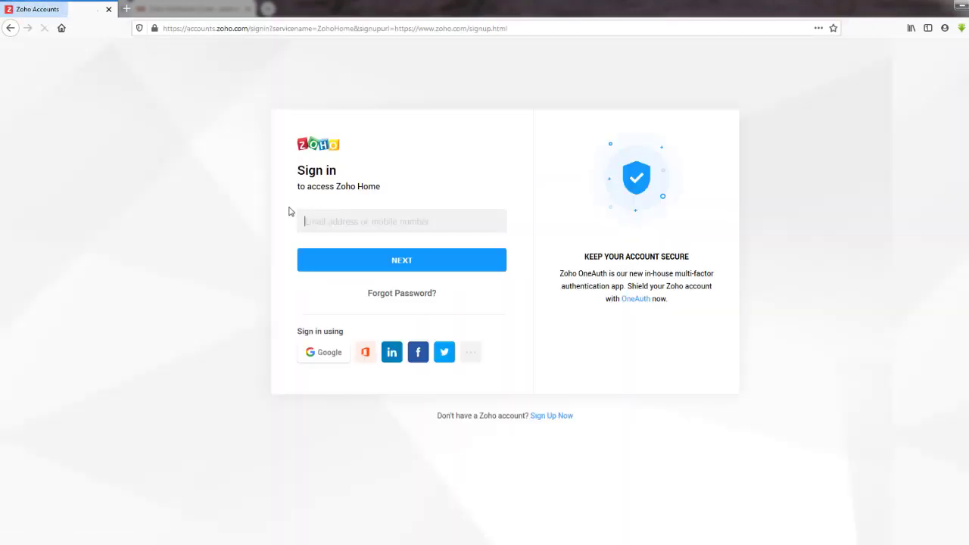
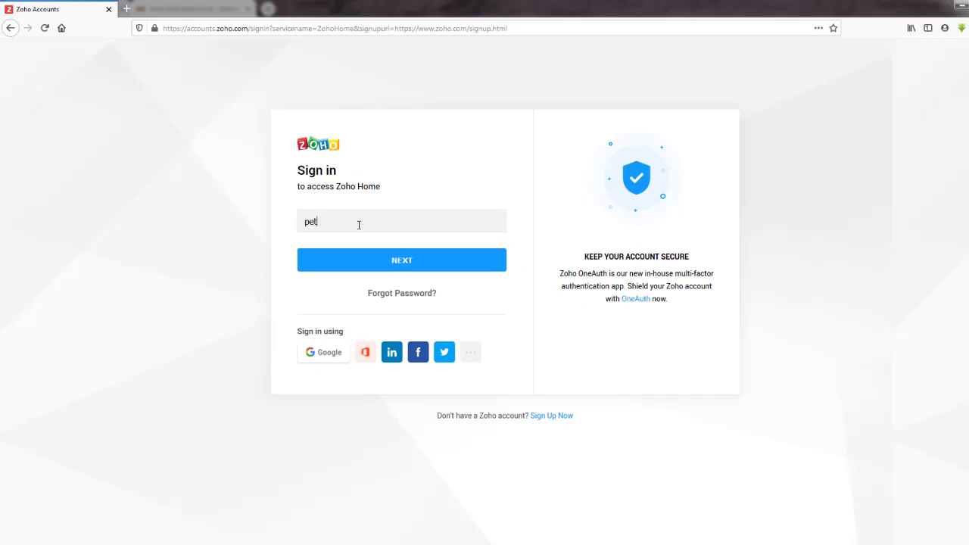
{"action": "key", "text": "Return"}
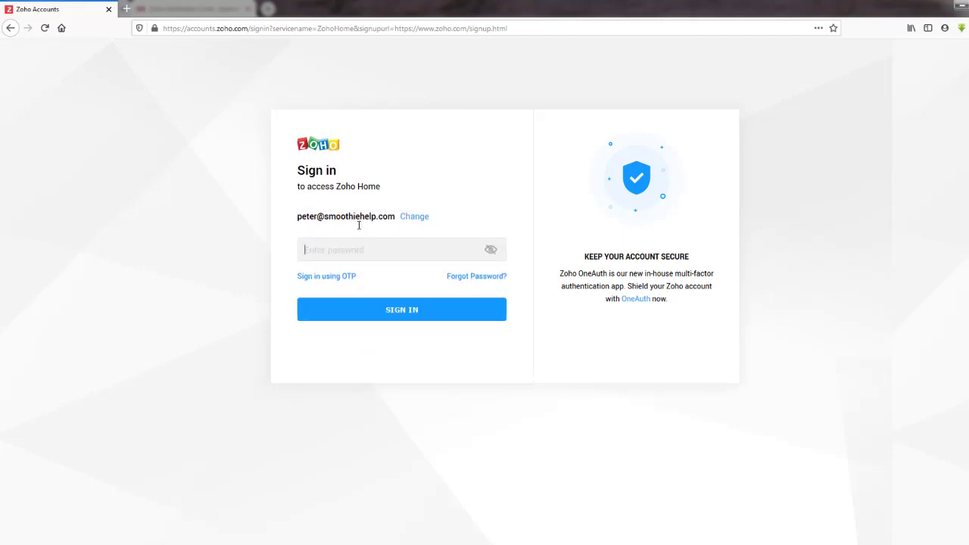
{"action": "type", "text": "••••••••"}
{"action": "key", "text": "Return"}
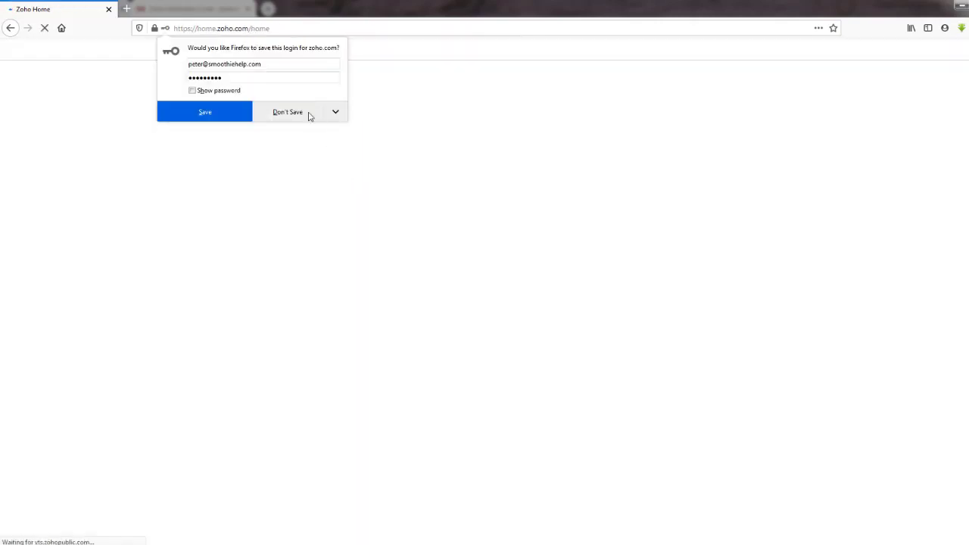
{"action": "left_click", "coordinate": [306, 112]}
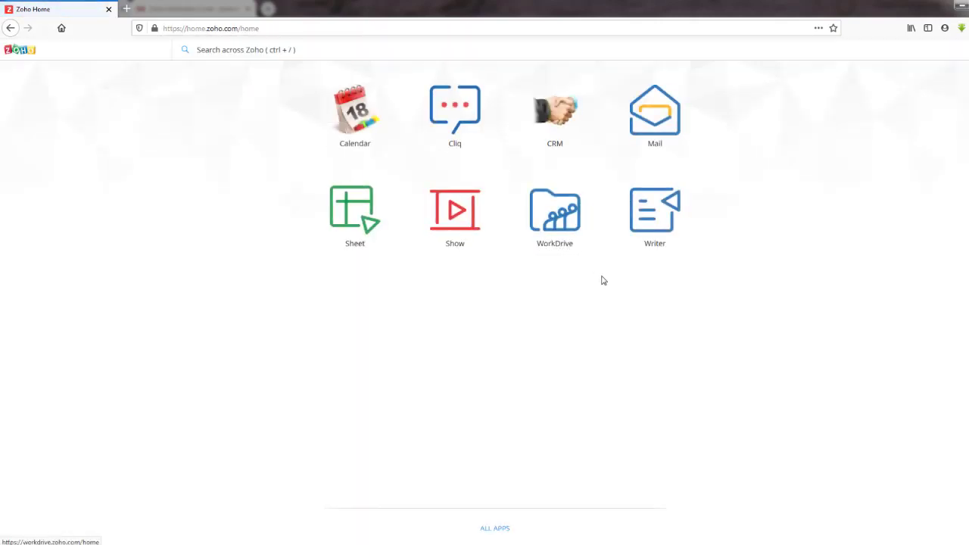
Open Mail from Zoho Home, then the Control Panel from the profile panel
{"action": "left_click", "coordinate": [633, 118]}
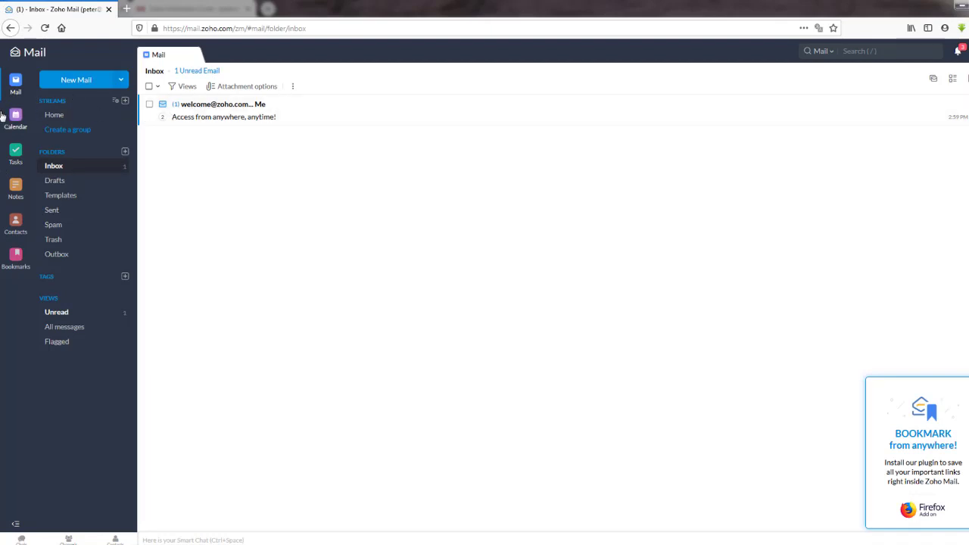
{"action": "left_click", "coordinate": [952, 78]}
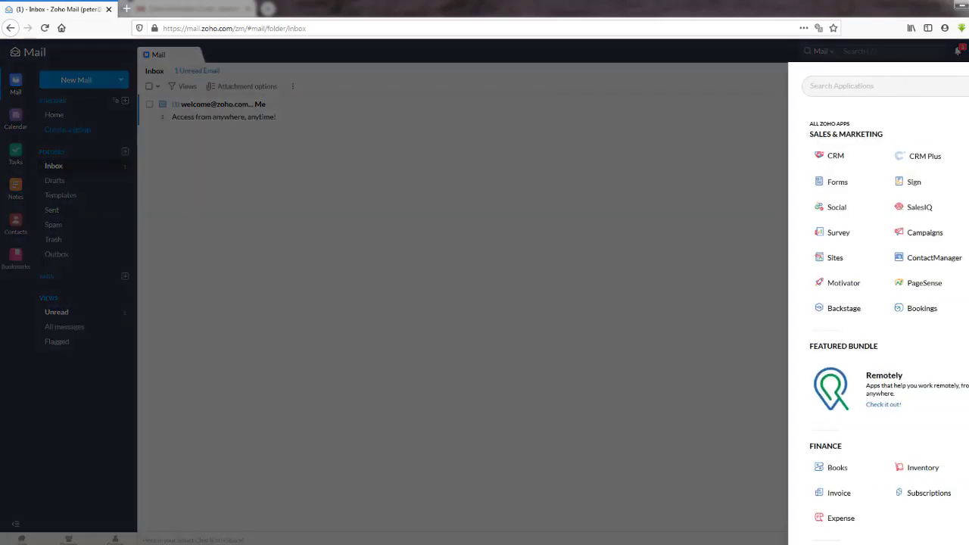
{"action": "left_click", "coordinate": [722, 161]}
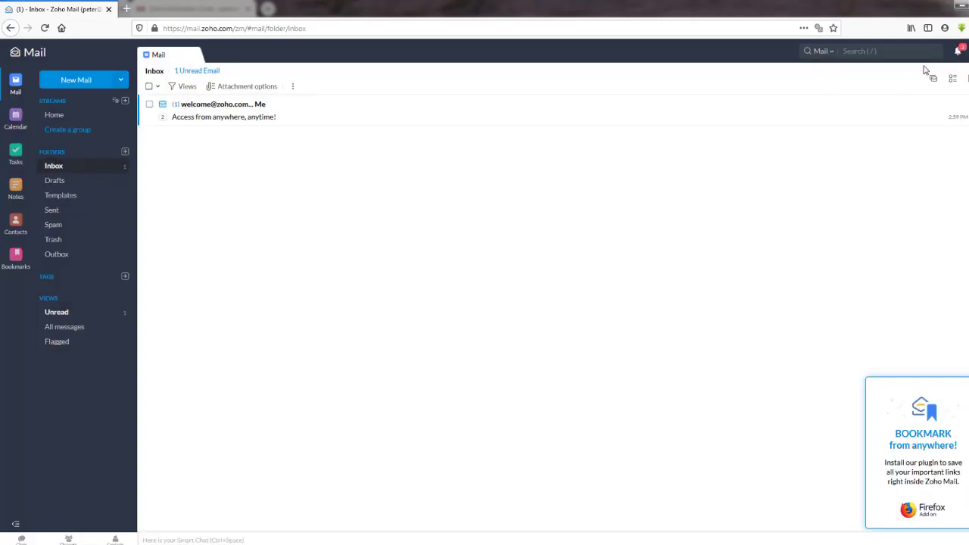
{"action": "left_click", "coordinate": [964, 51]}
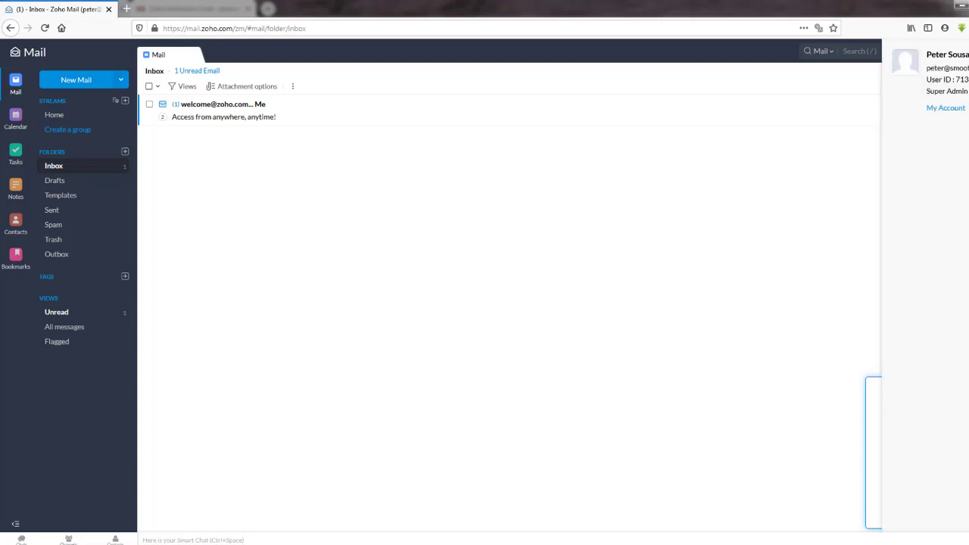
{"action": "left_click", "coordinate": [905, 138]}
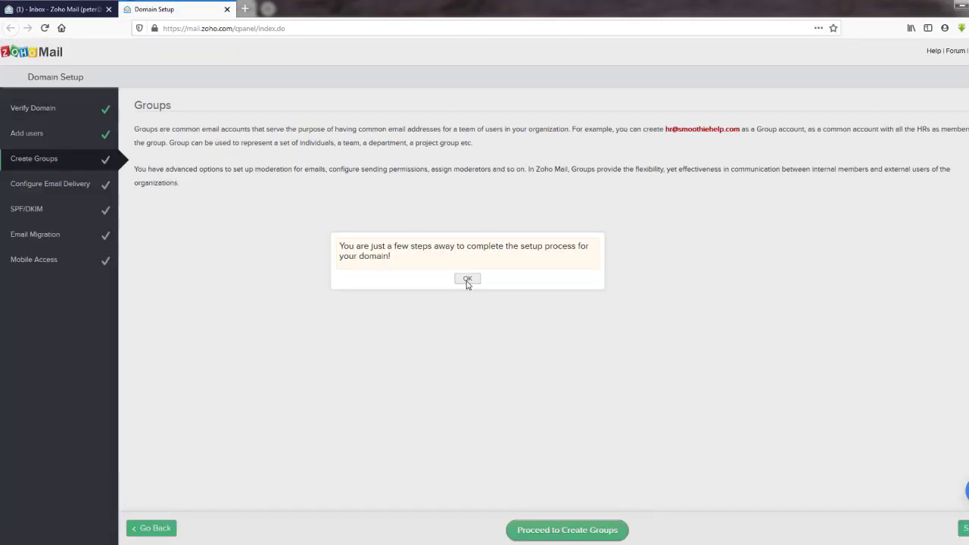
Dismiss the setup reminder, advance to Configure Email Delivery, and switch to Gmail
{"action": "left_click", "coordinate": [466, 278]}
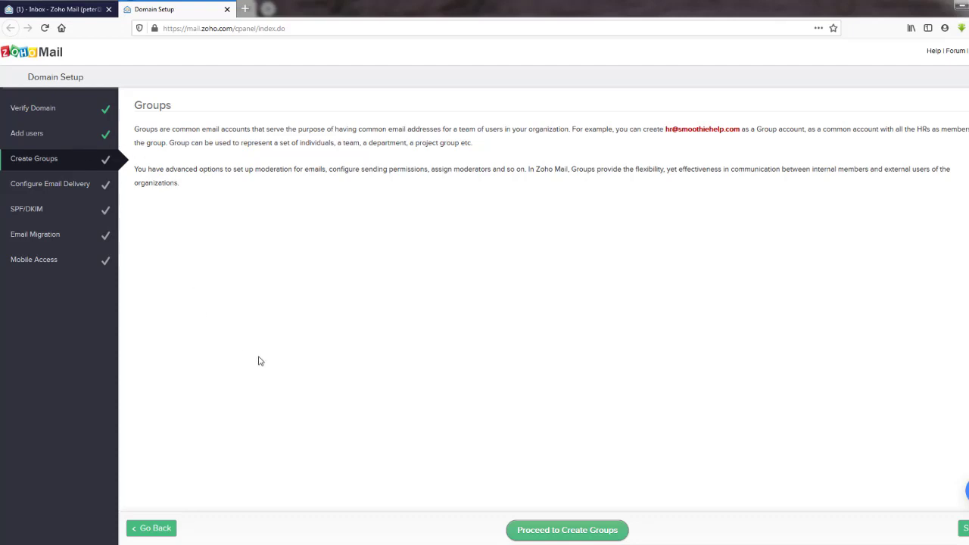
{"action": "left_click", "coordinate": [964, 530]}
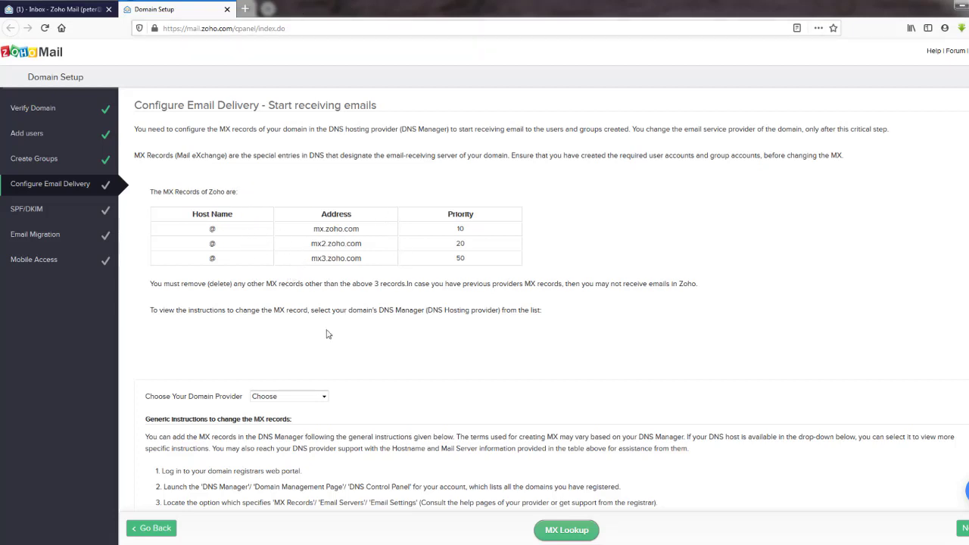
{"action": "key", "text": "alt+Tab"}
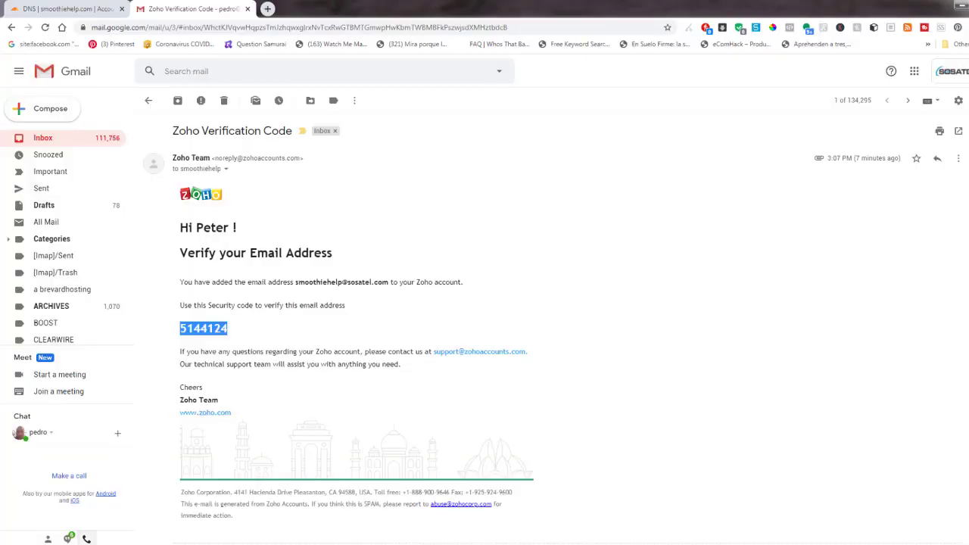
Close the Gmail tab and tile Cloudflare's smoothiehelp.com DNS page left, Zoho's MX instructions right
{"action": "left_click", "coordinate": [72, 9]}
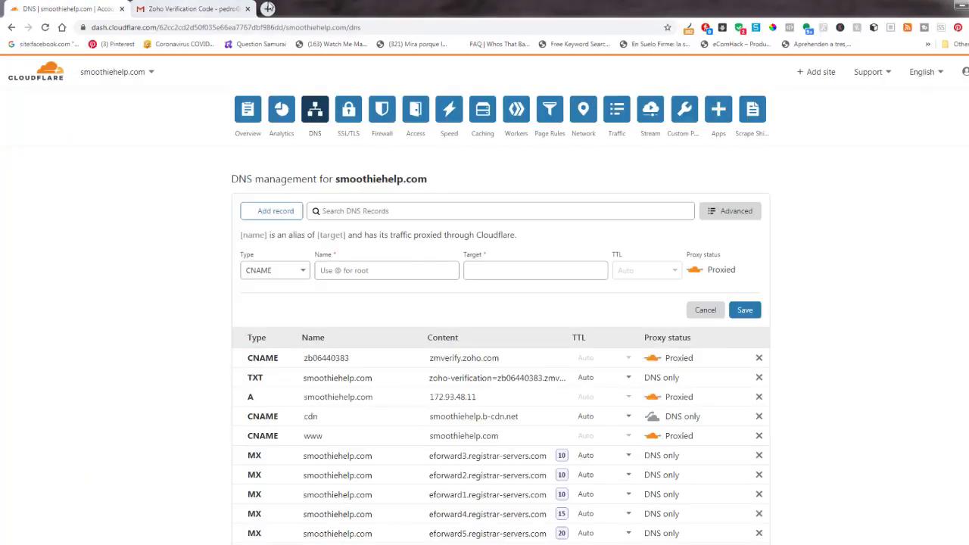
{"action": "left_click", "coordinate": [247, 9]}
{"action": "key", "text": "super+Left"}
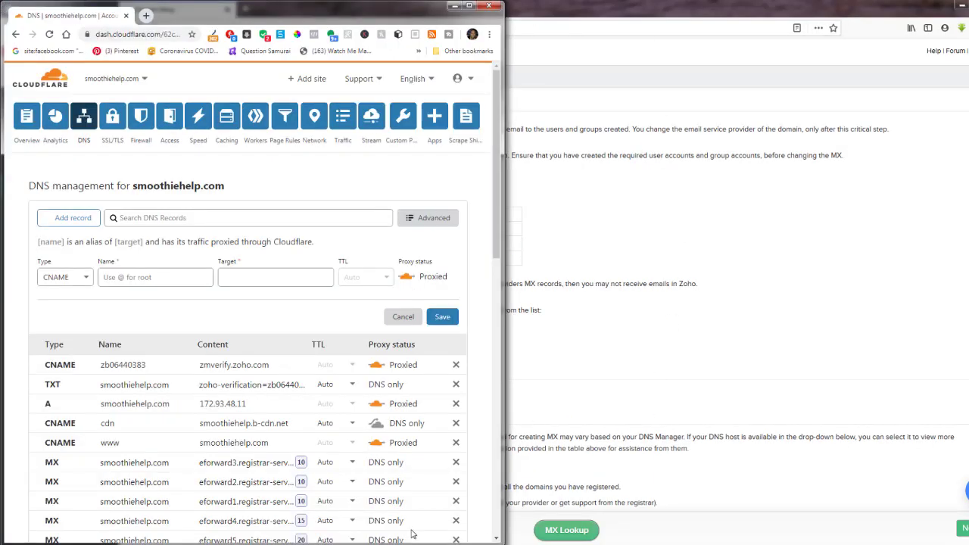
{"action": "key", "text": "alt+Tab"}
{"action": "key", "text": "super+Right"}
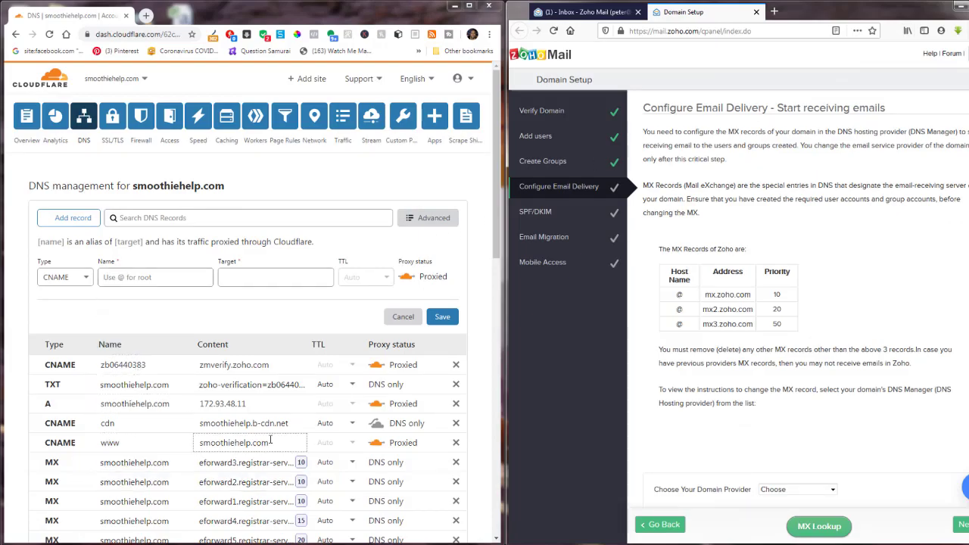
{"action": "left_click_drag", "start_coordinate": [498, 167], "coordinate": [502, 269]}
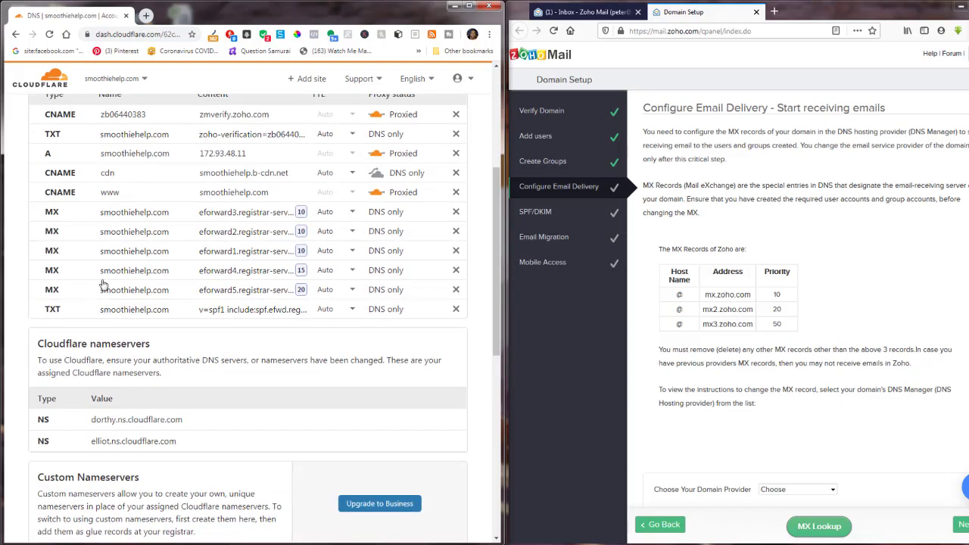
Delete the eforward5, eforward4 and eforward1 MX records from smoothiehelp.com's DNS list
{"action": "left_click", "coordinate": [455, 290]}
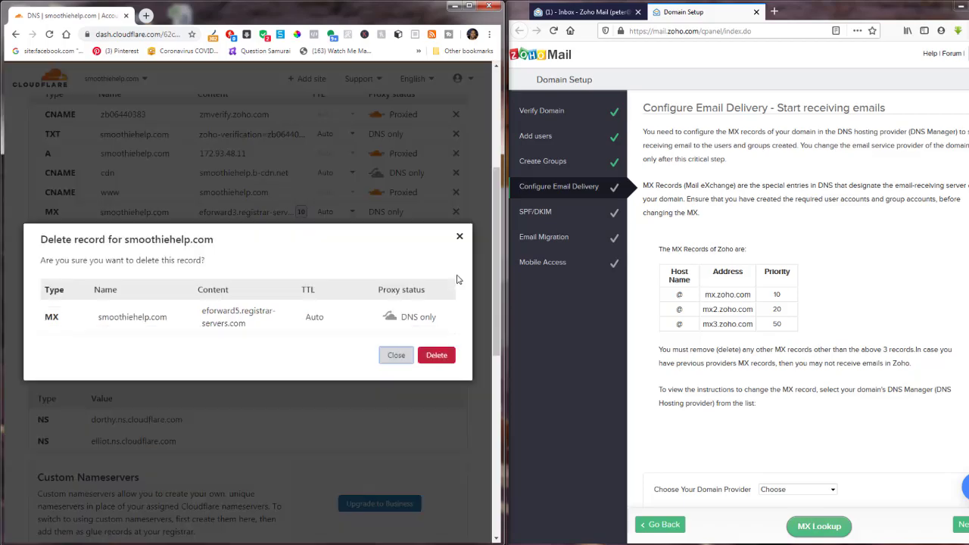
{"action": "left_click", "coordinate": [437, 356]}
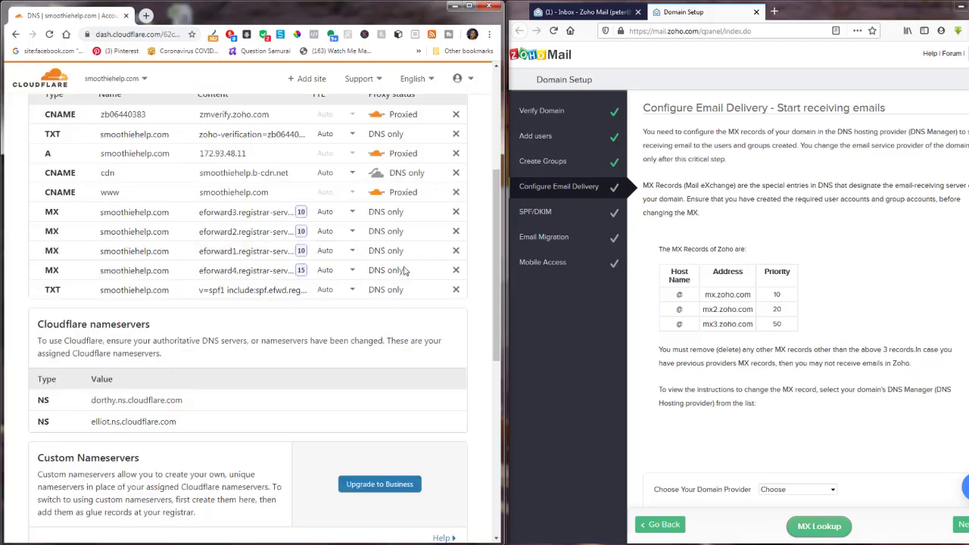
{"action": "left_click", "coordinate": [456, 270]}
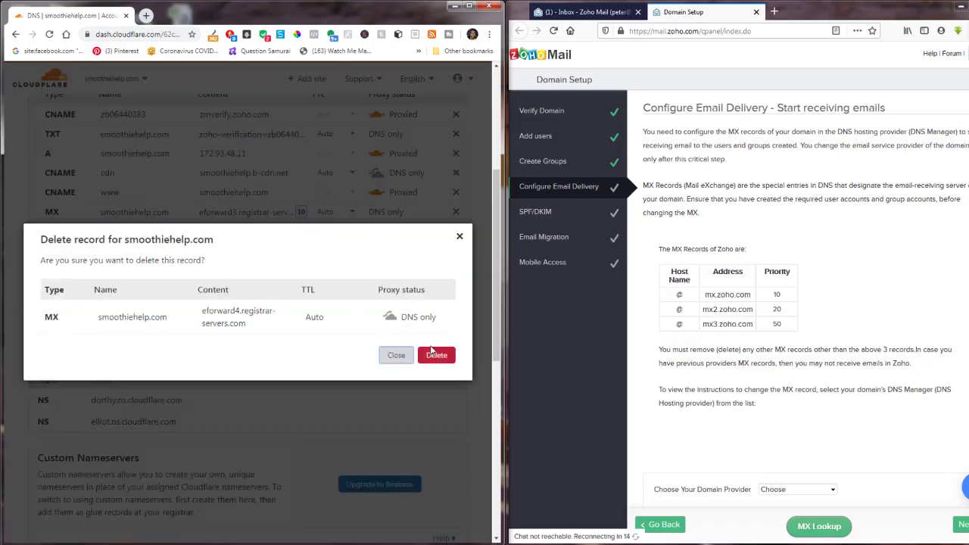
{"action": "left_click", "coordinate": [431, 350]}
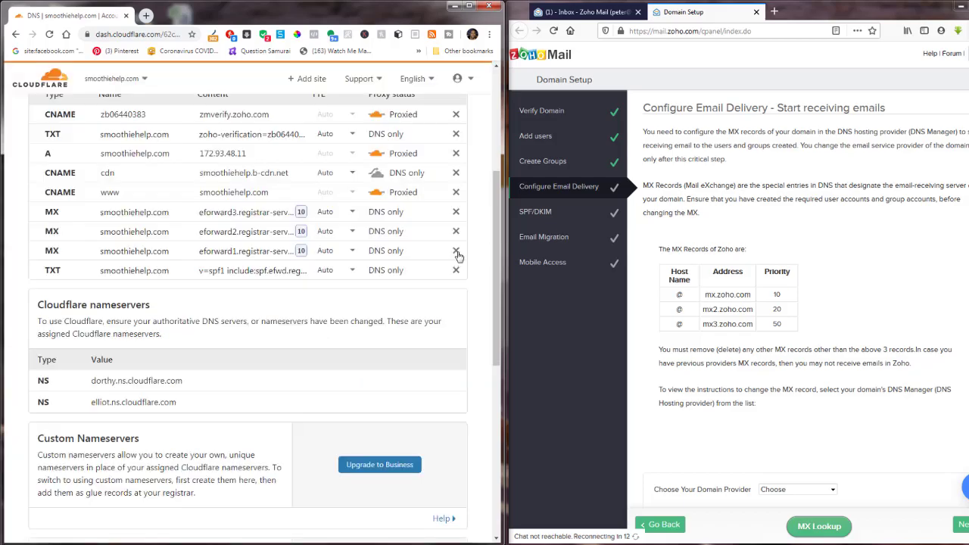
{"action": "left_click", "coordinate": [456, 252]}
{"action": "left_click", "coordinate": [436, 355]}
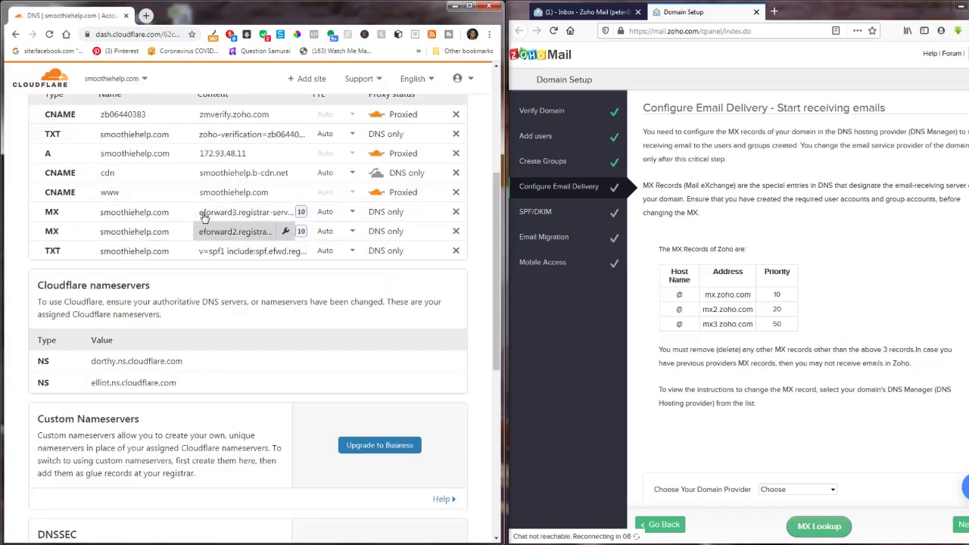
{"action": "scroll", "coordinate": [189, 234], "scroll_direction": "up", "scroll_amount": 3}
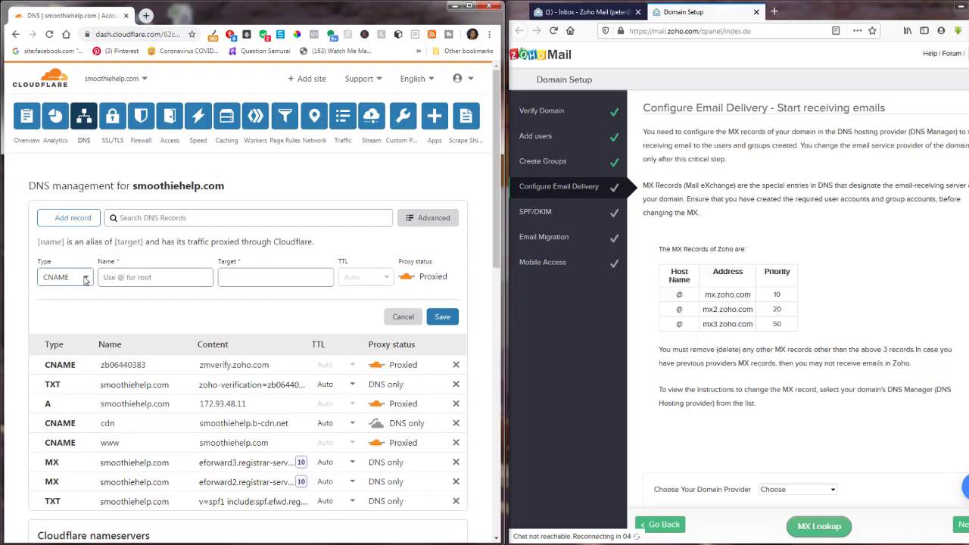
Add an MX record named @ with mail server mx.zoho.com and priority 10
{"action": "left_click", "coordinate": [66, 277]}
{"action": "scroll", "coordinate": [74, 374], "scroll_direction": "down", "scroll_amount": 1}
{"action": "scroll", "coordinate": [72, 371], "scroll_direction": "down", "scroll_amount": 1}
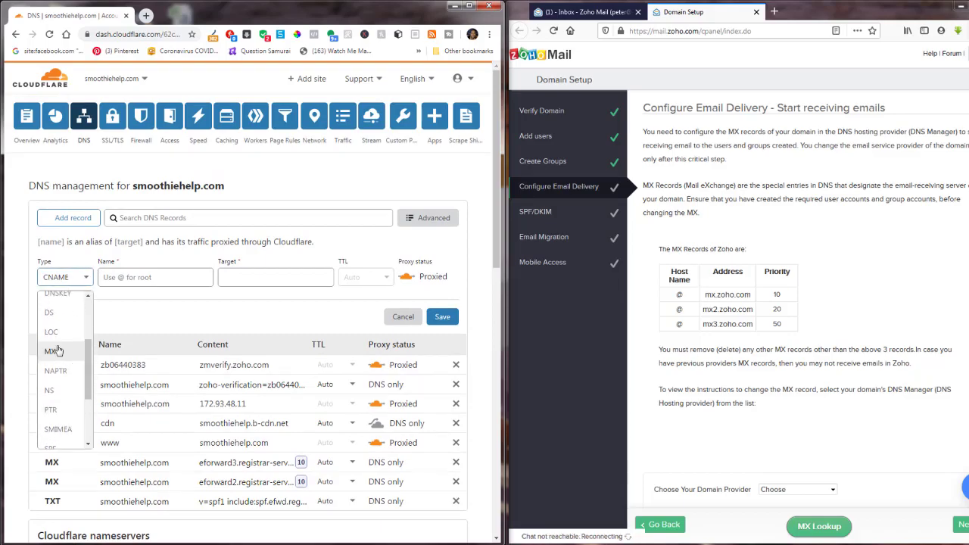
{"action": "left_click", "coordinate": [51, 352]}
{"action": "left_click", "coordinate": [128, 276]}
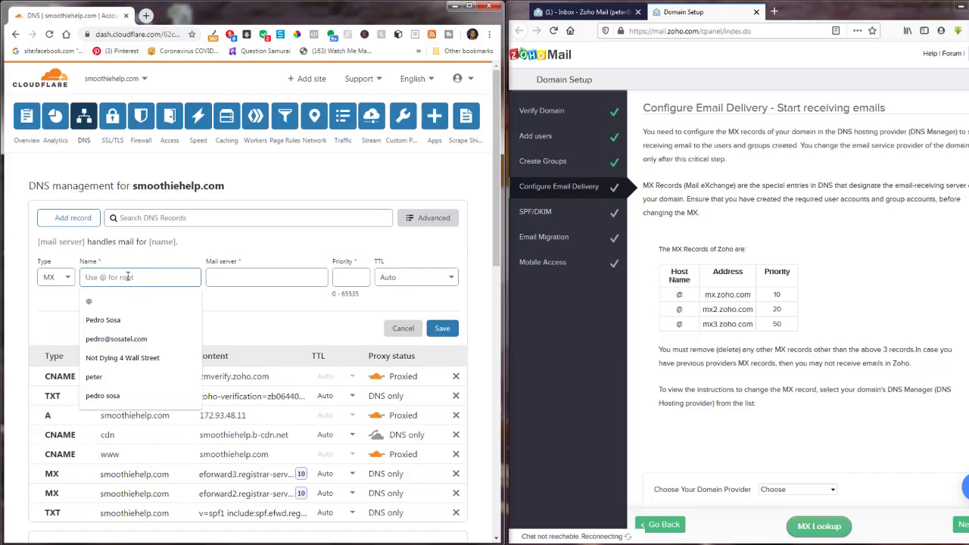
{"action": "type", "text": "@"}
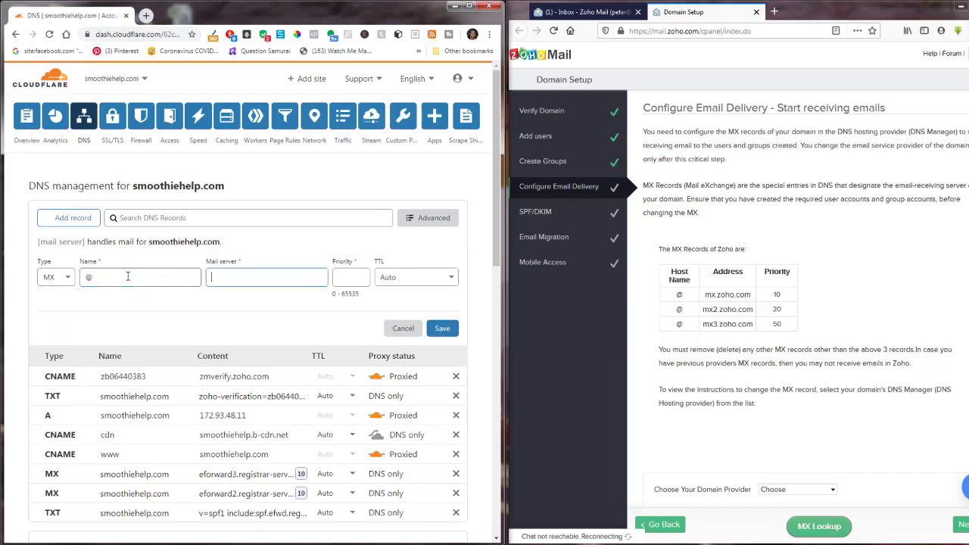
{"action": "left_click_drag", "start_coordinate": [751, 293], "coordinate": [708, 304]}
{"action": "key", "text": "ctrl+c"}
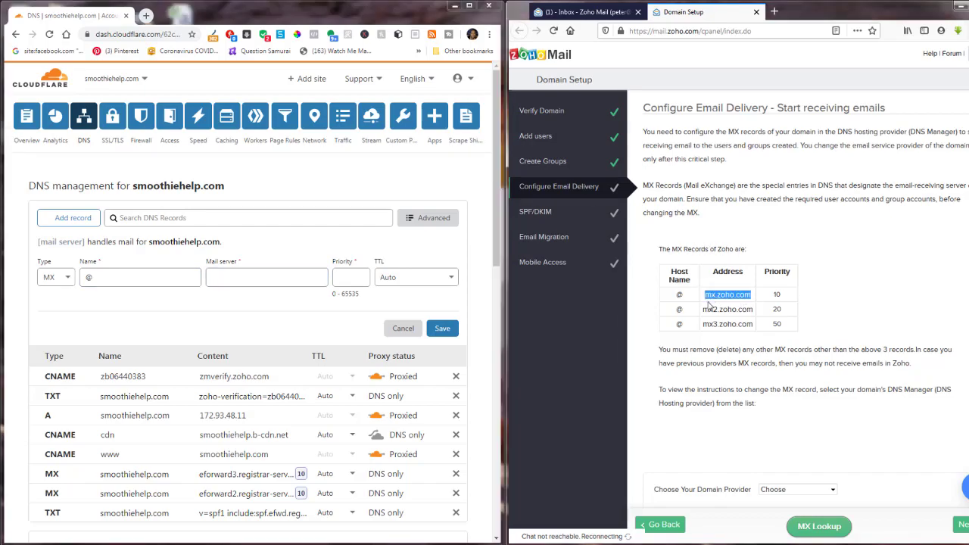
{"action": "left_click", "coordinate": [239, 275]}
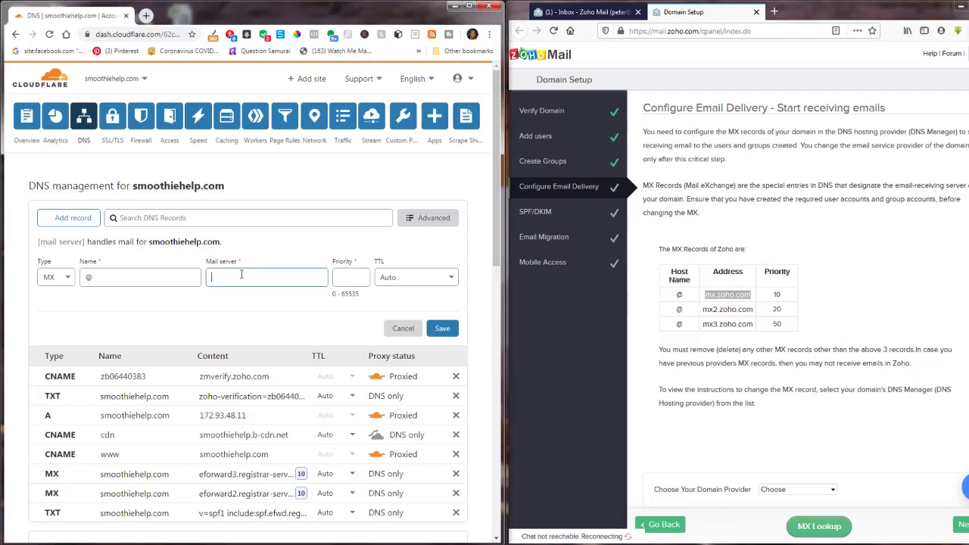
{"action": "key", "text": "ctrl+v"}
{"action": "left_click", "coordinate": [361, 278]}
{"action": "type", "text": "1"}
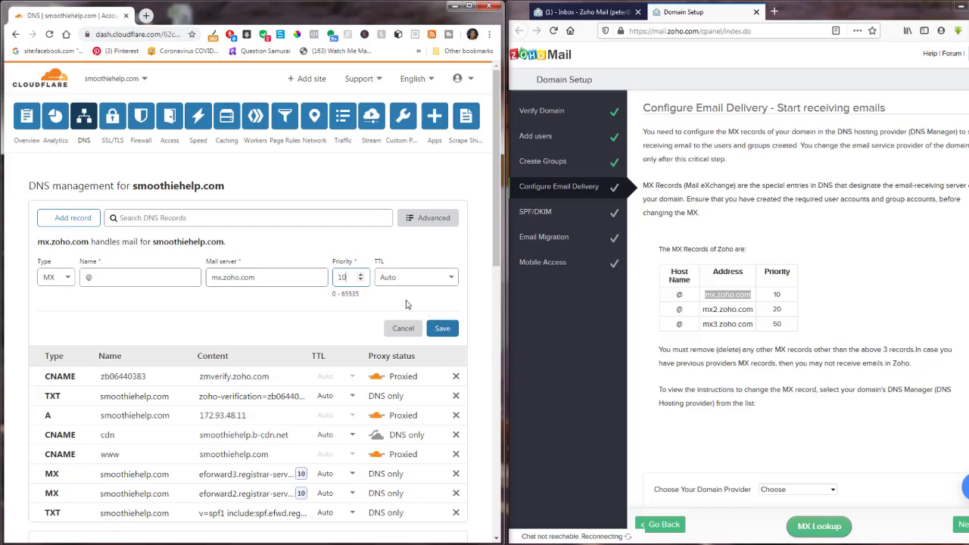
{"action": "left_click", "coordinate": [443, 329]}
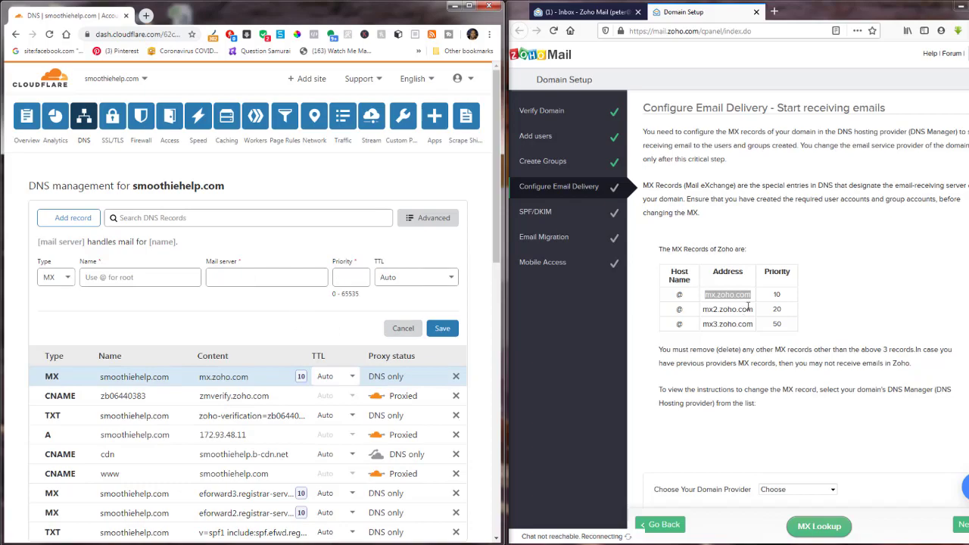
Fill a new MX record named @ with mail server mx2.zoho.com, trimming its leading space
{"action": "left_click_drag", "start_coordinate": [754, 310], "coordinate": [700, 314]}
{"action": "key", "text": "ctrl+c"}
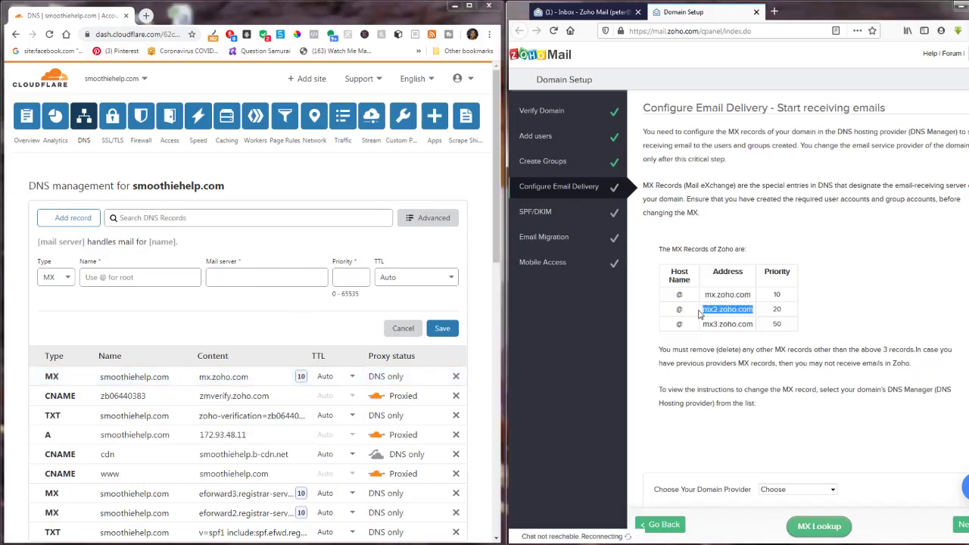
{"action": "left_click", "coordinate": [120, 277]}
{"action": "left_click", "coordinate": [262, 278]}
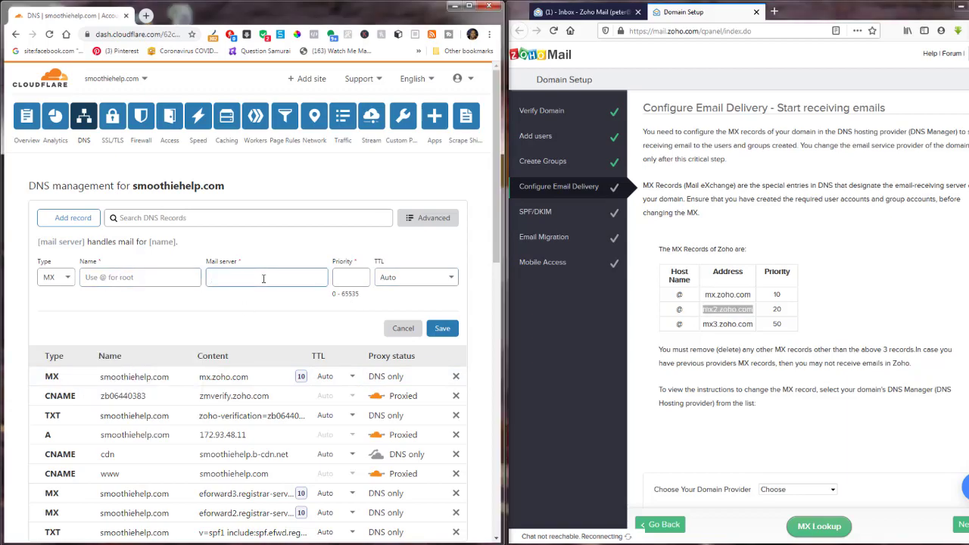
{"action": "key", "text": "ctrl+v"}
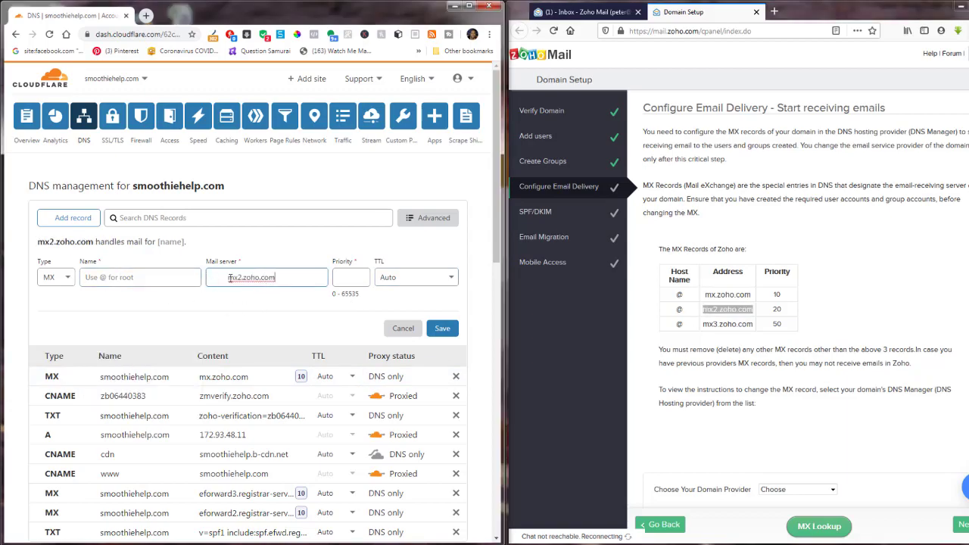
{"action": "key", "text": "Home"}
{"action": "key", "text": "Delete"}
{"action": "left_click", "coordinate": [141, 277]}
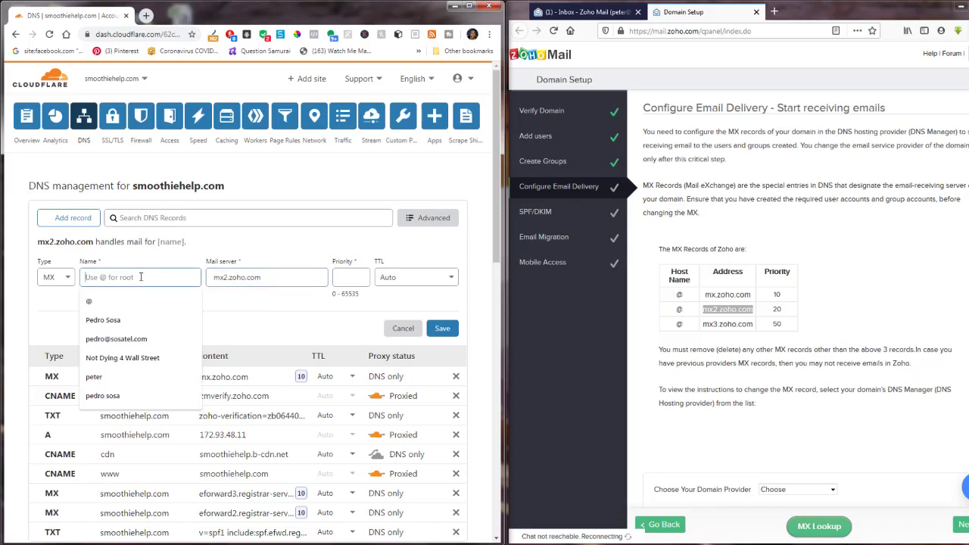
{"action": "type", "text": "@"}
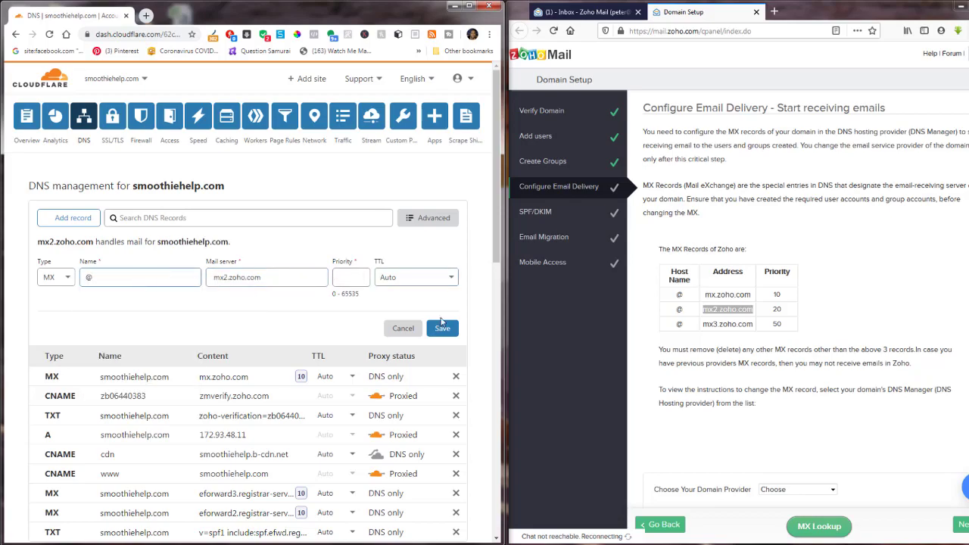
{"action": "left_click", "coordinate": [442, 328]}
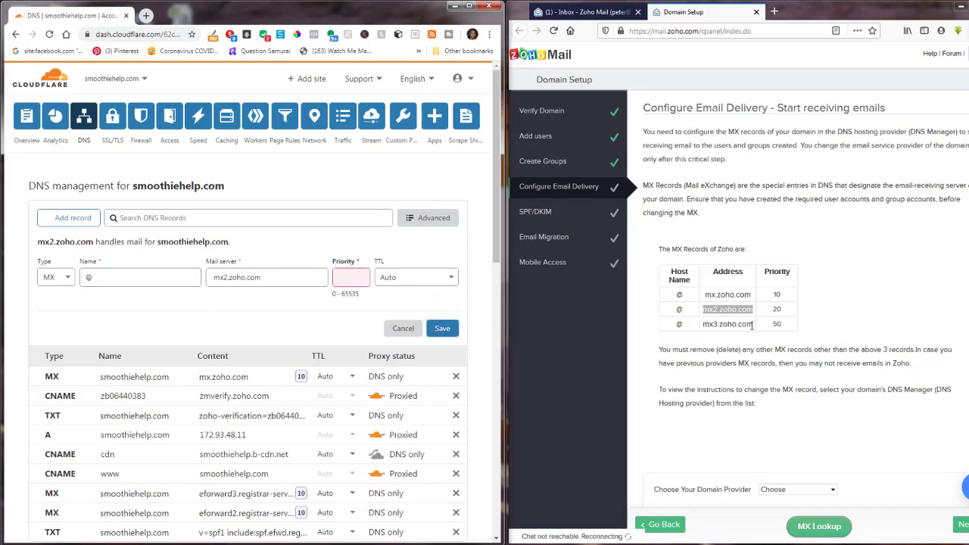
Copy mx3.zoho.com, then give the mx2.zoho.com record priority 20 and save it
{"action": "left_click_drag", "start_coordinate": [752, 325], "coordinate": [711, 325]}
{"action": "right_click", "coordinate": [712, 325]}
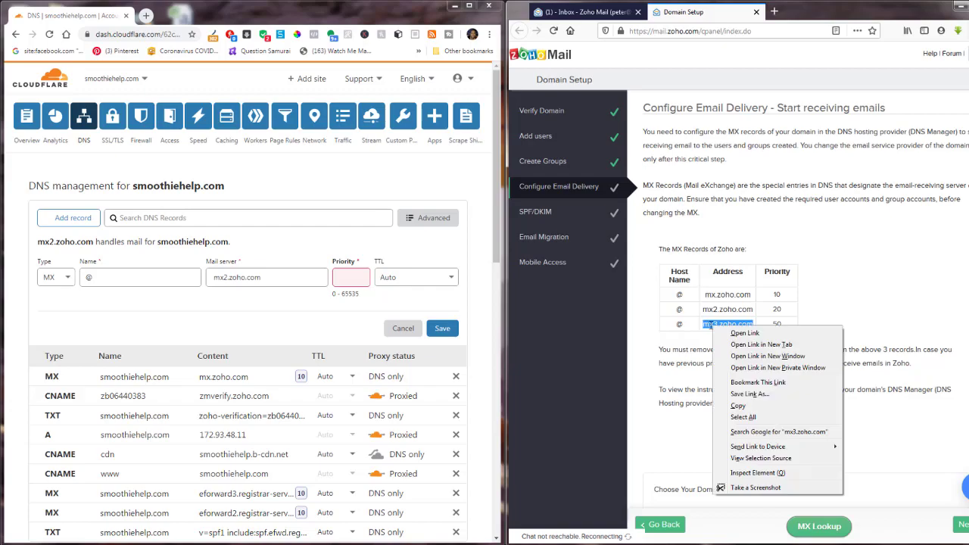
{"action": "left_click", "coordinate": [738, 406]}
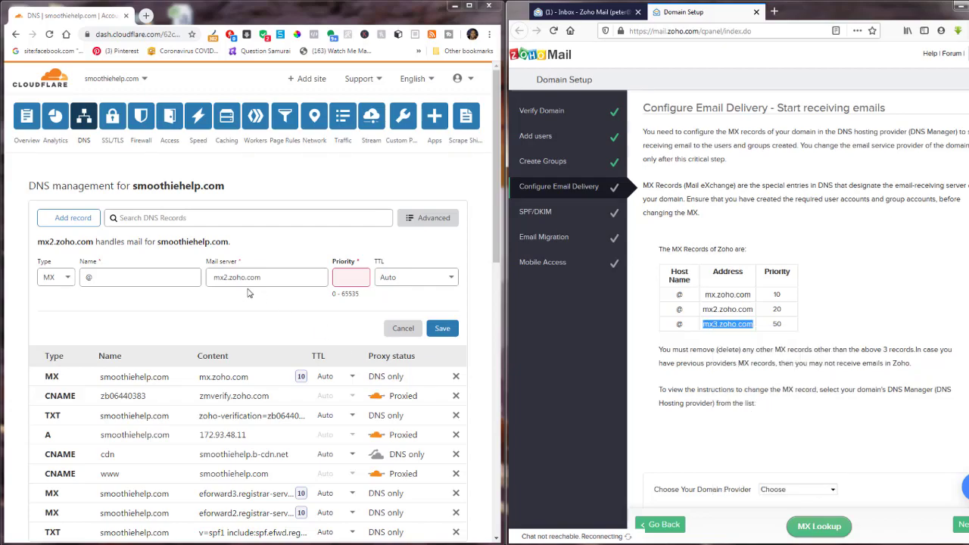
{"action": "left_click_drag", "start_coordinate": [261, 277], "coordinate": [206, 280]}
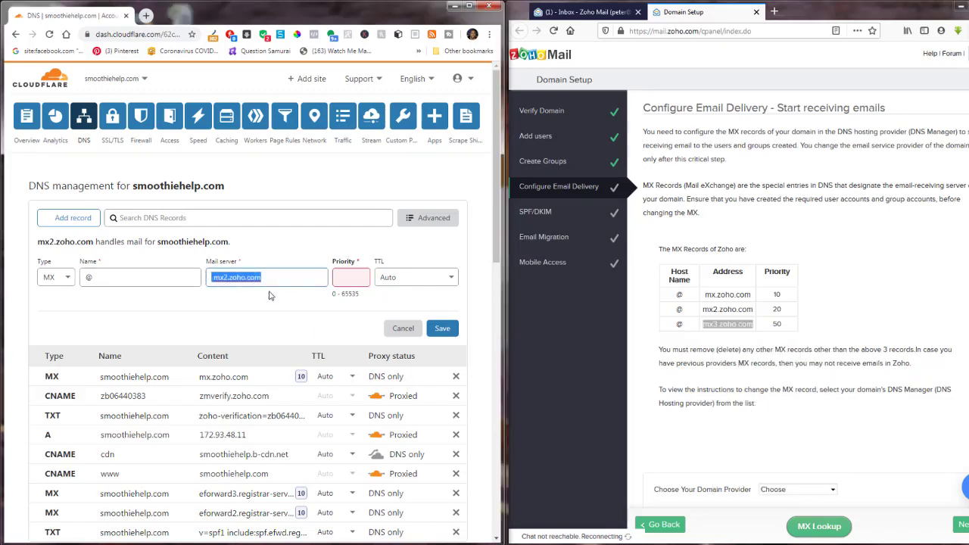
{"action": "scroll", "coordinate": [293, 309], "scroll_direction": "down", "scroll_amount": 2}
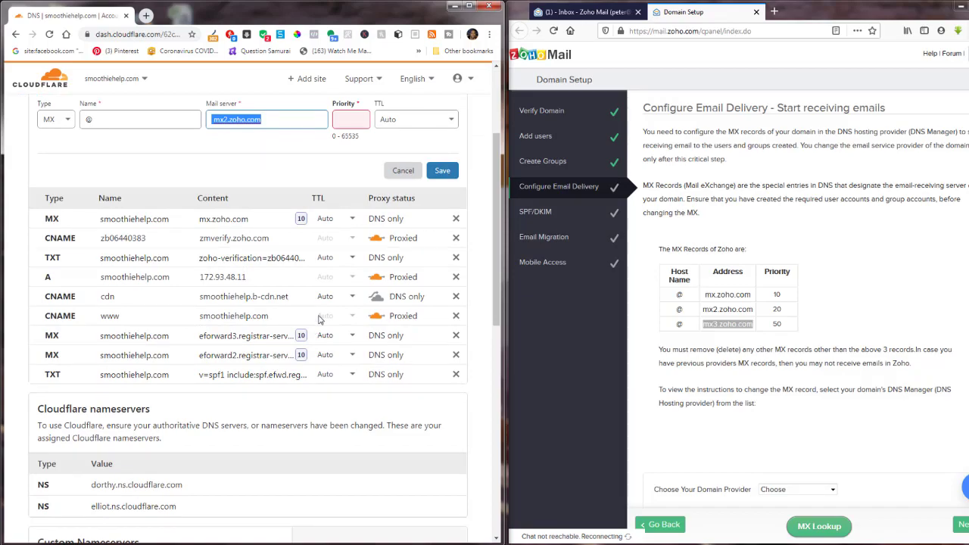
{"action": "scroll", "coordinate": [320, 306], "scroll_direction": "up", "scroll_amount": 2}
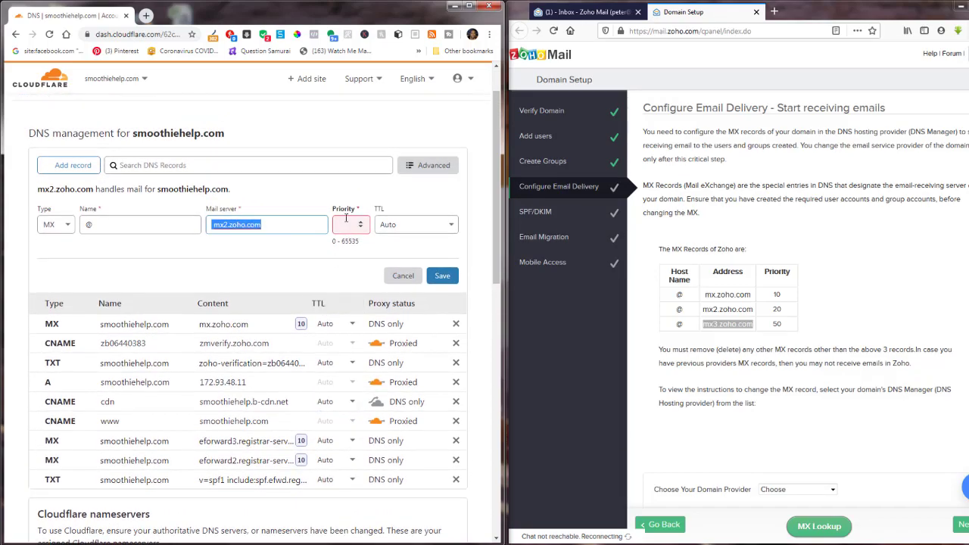
{"action": "left_click", "coordinate": [346, 219]}
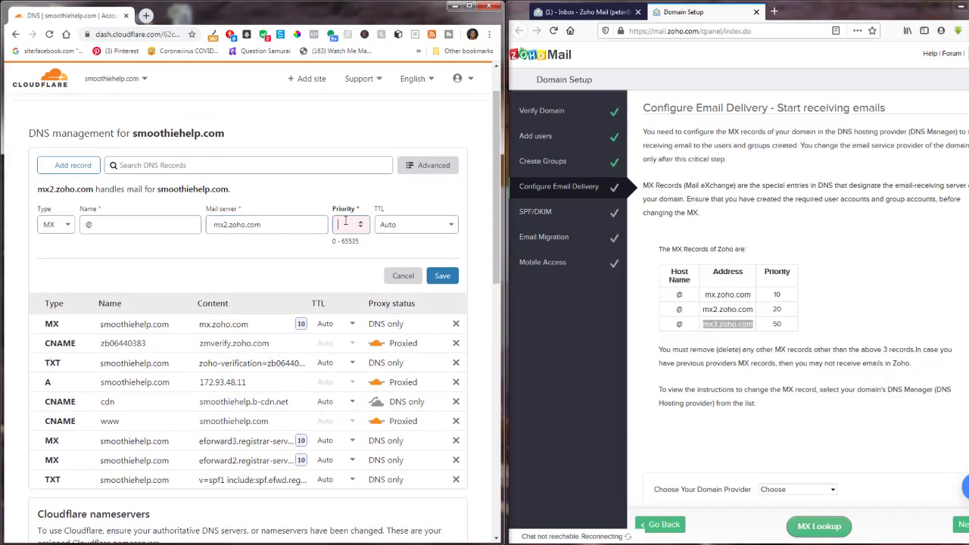
{"action": "type", "text": "20"}
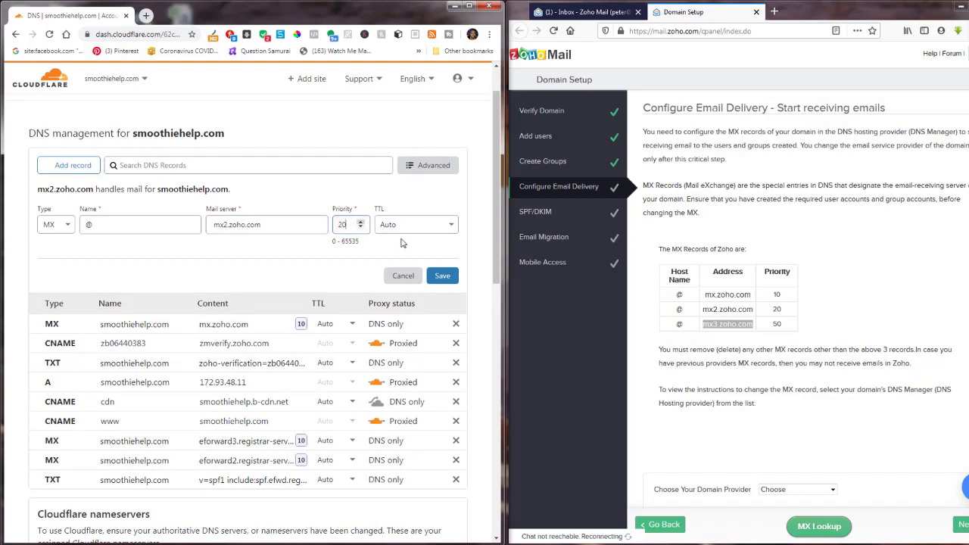
{"action": "left_click", "coordinate": [440, 274]}
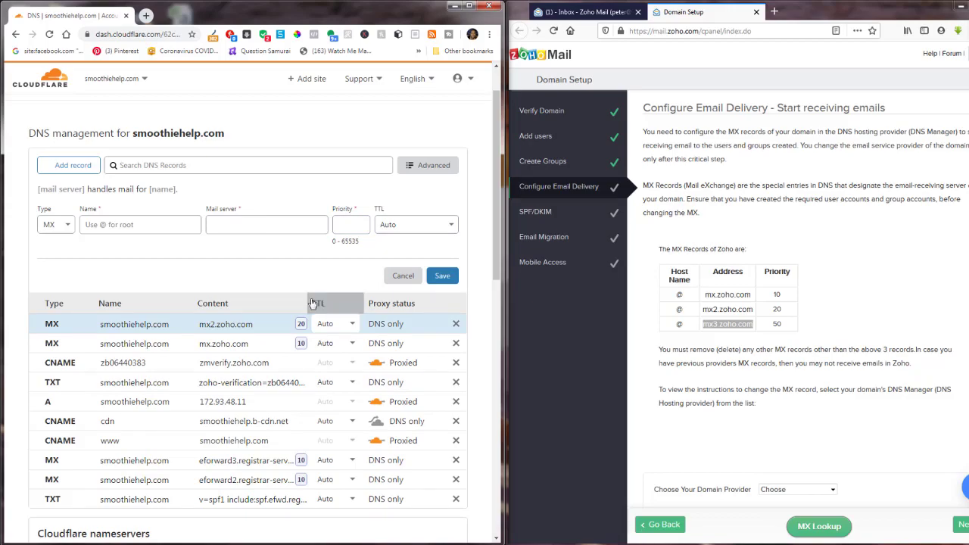
Add a third MX record named @ with mail server mx3.zoho.com and priority 50
{"action": "scroll", "coordinate": [131, 384], "scroll_direction": "down", "scroll_amount": 2}
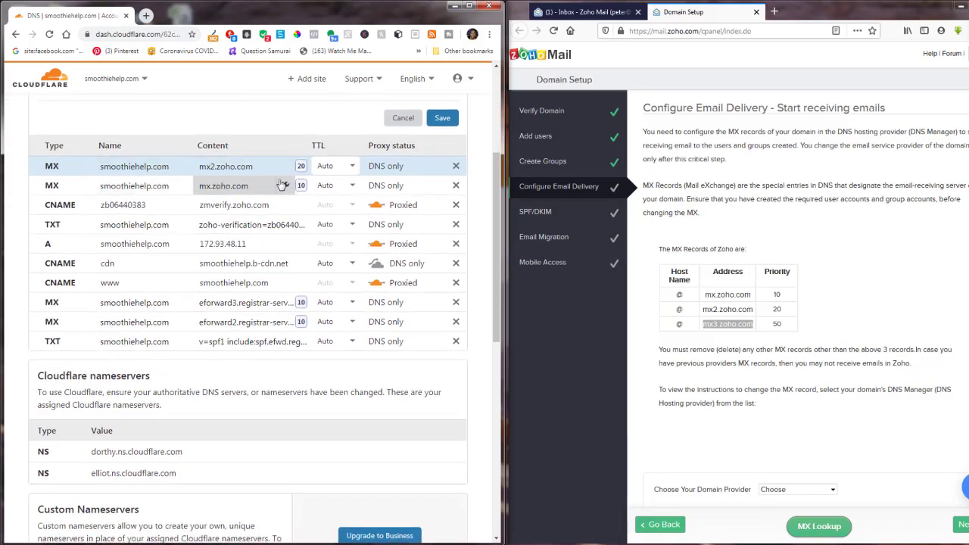
{"action": "scroll", "coordinate": [284, 252], "scroll_direction": "up", "scroll_amount": 2}
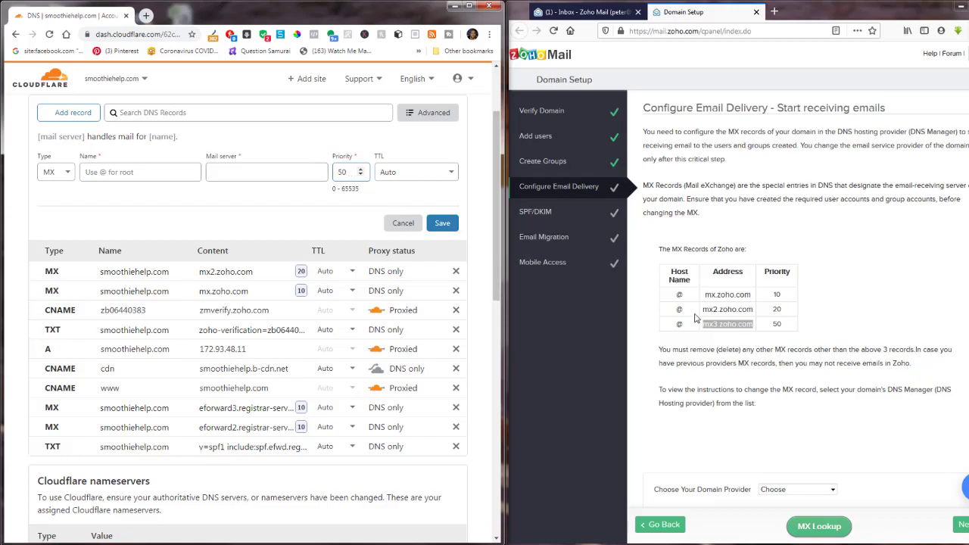
{"action": "right_click", "coordinate": [717, 324]}
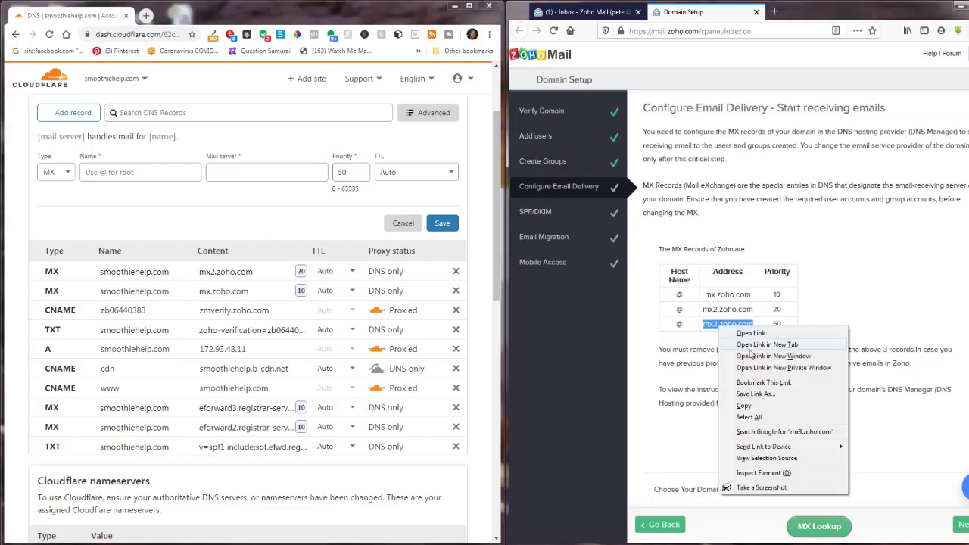
{"action": "left_click", "coordinate": [761, 413]}
{"action": "left_click", "coordinate": [233, 173]}
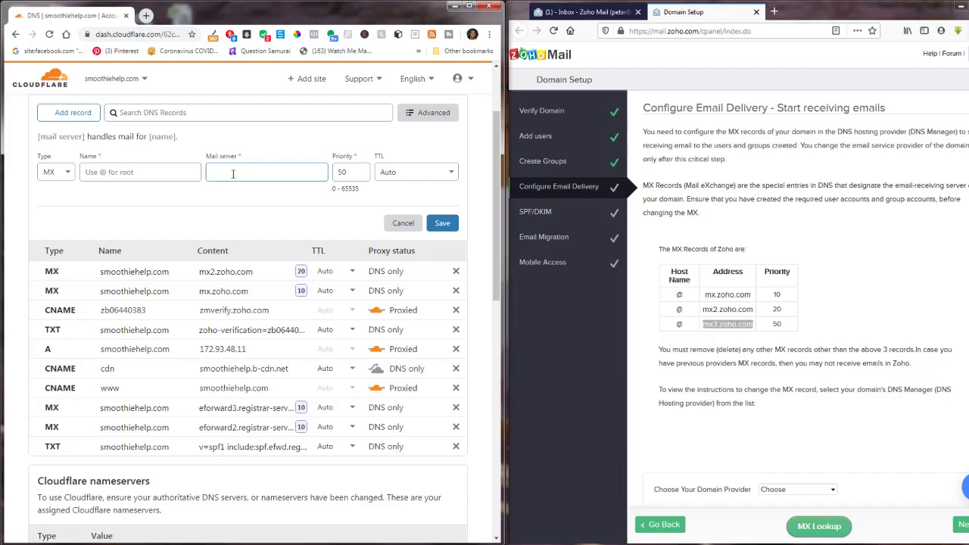
{"action": "key", "text": "ctrl+v"}
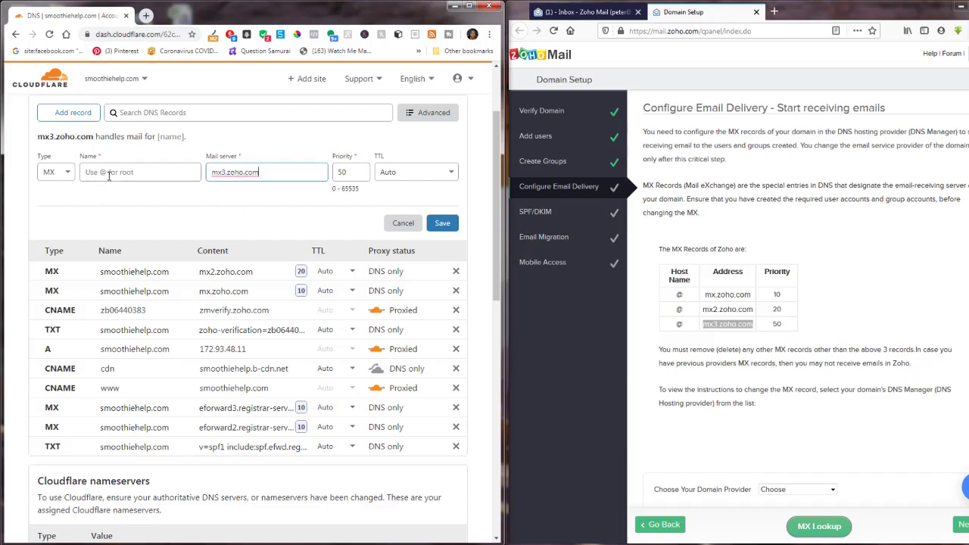
{"action": "left_click", "coordinate": [110, 173]}
{"action": "type", "text": "@"}
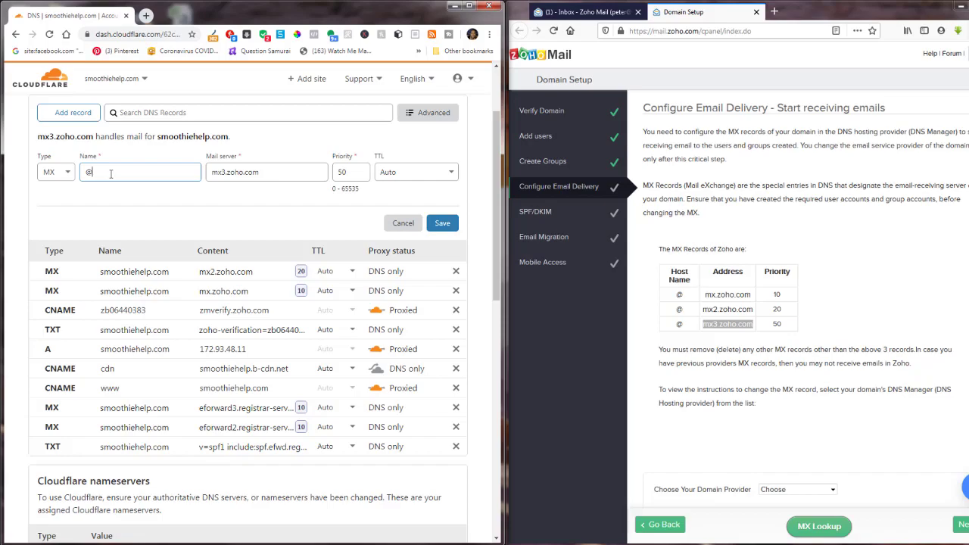
{"action": "left_click", "coordinate": [442, 223]}
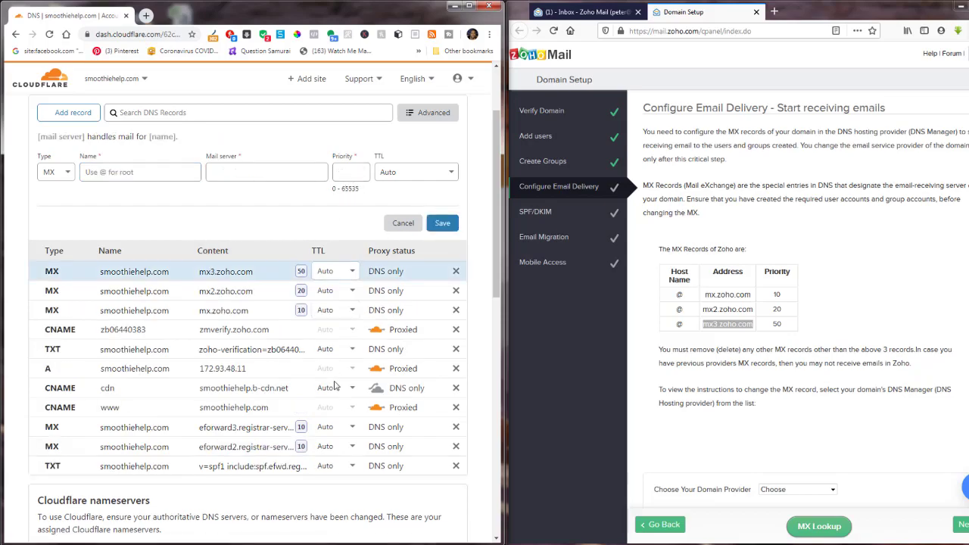
Delete the eforward2 and eforward3 MX records from smoothiehelp.com's DNS list
{"action": "scroll", "coordinate": [329, 378], "scroll_direction": "down", "scroll_amount": 1}
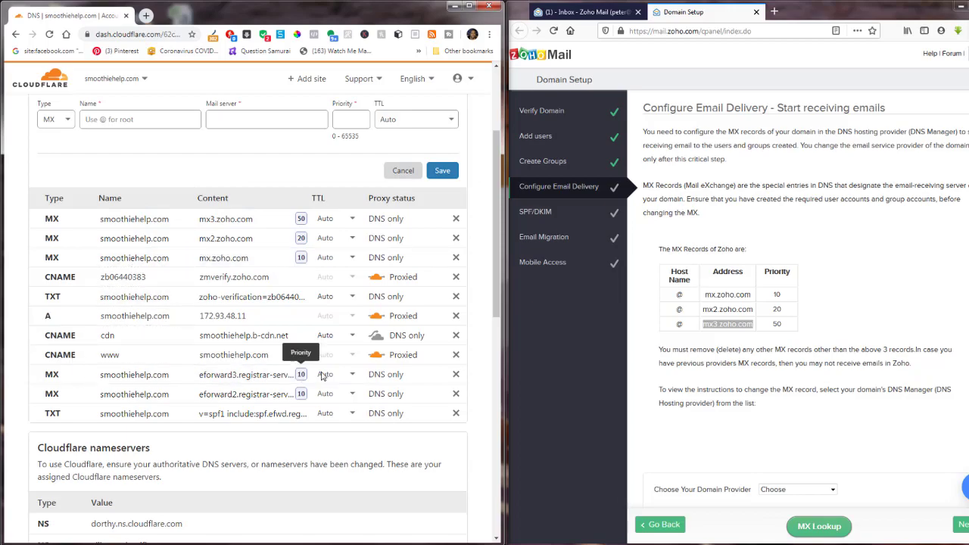
{"action": "scroll", "coordinate": [433, 382], "scroll_direction": "down", "scroll_amount": 2}
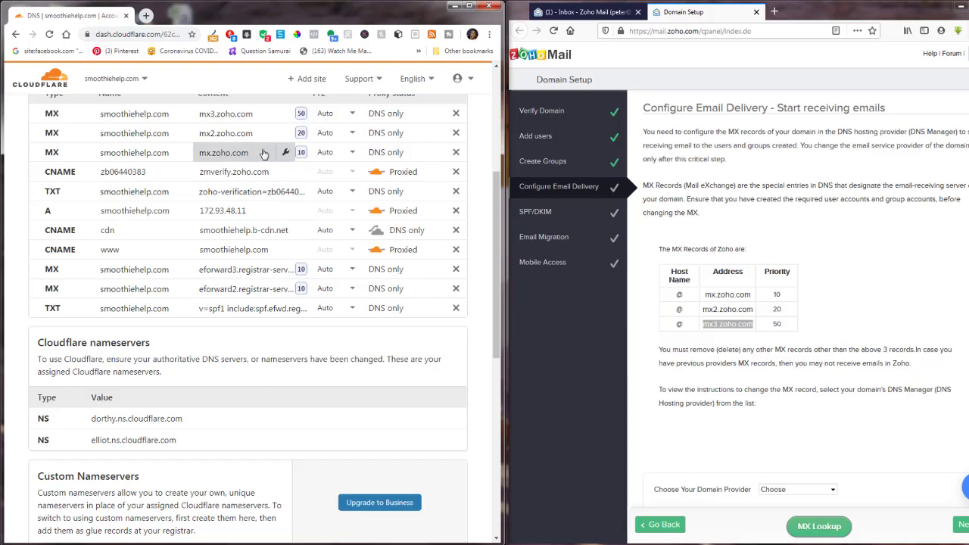
{"action": "left_click", "coordinate": [456, 289]}
{"action": "left_click", "coordinate": [428, 360]}
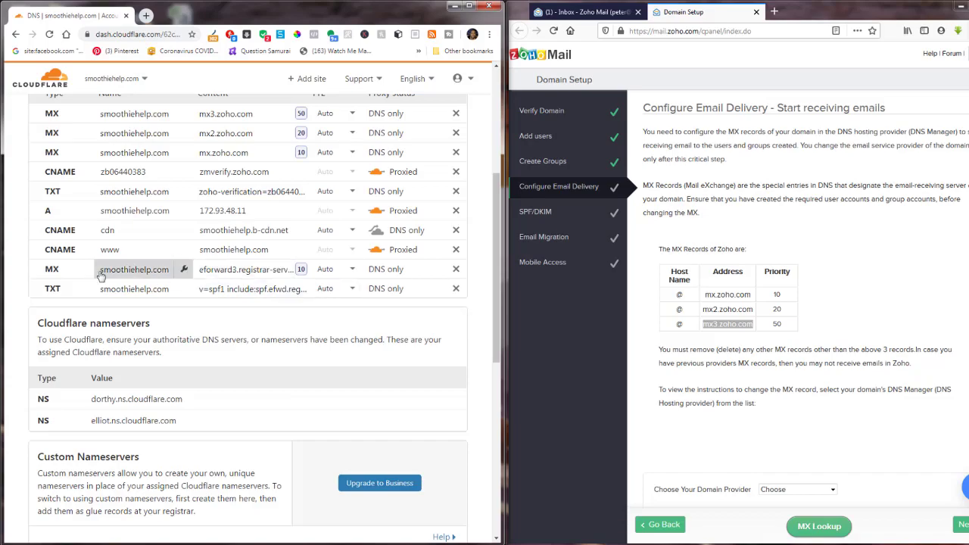
{"action": "left_click", "coordinate": [456, 269]}
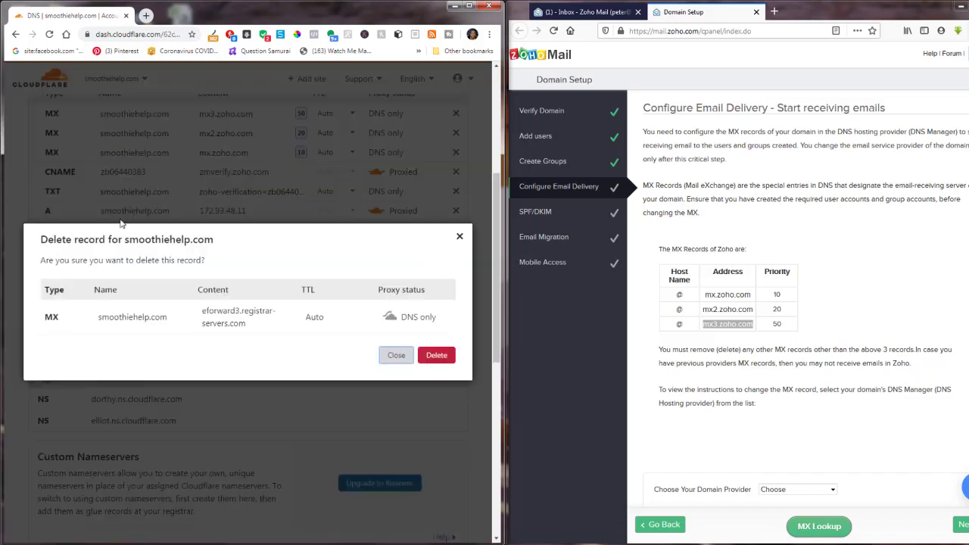
{"action": "left_click", "coordinate": [439, 355]}
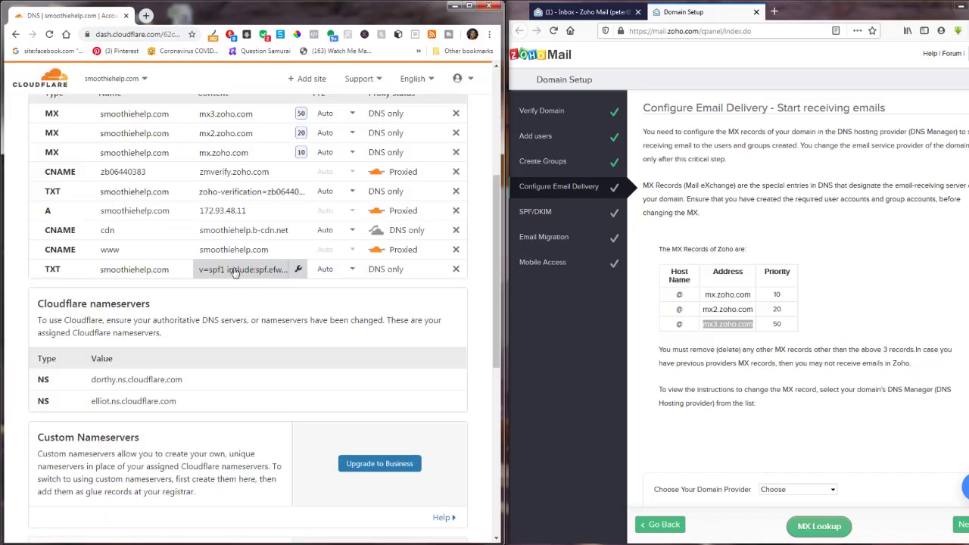
{"action": "scroll", "coordinate": [235, 273], "scroll_direction": "up", "scroll_amount": 1}
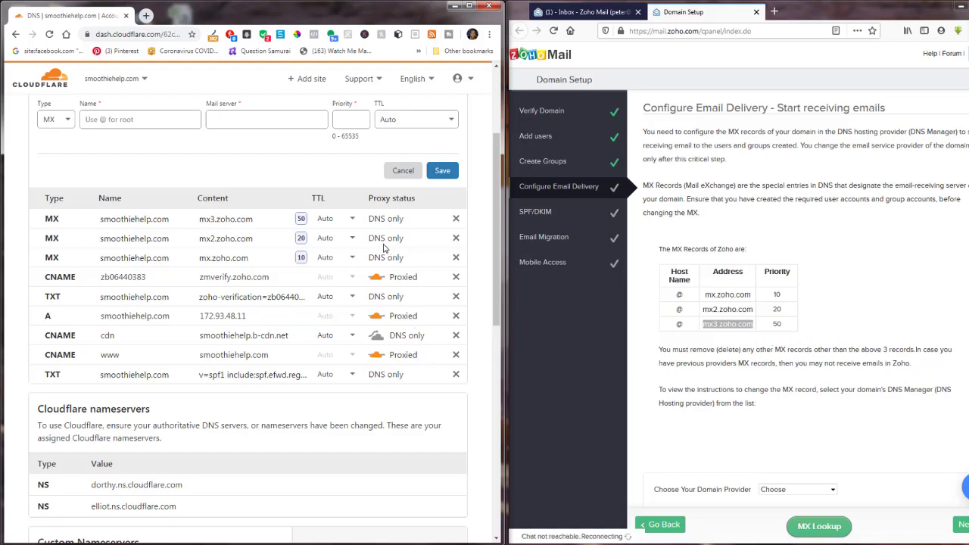
{"action": "scroll", "coordinate": [253, 258], "scroll_direction": "down", "scroll_amount": 3}
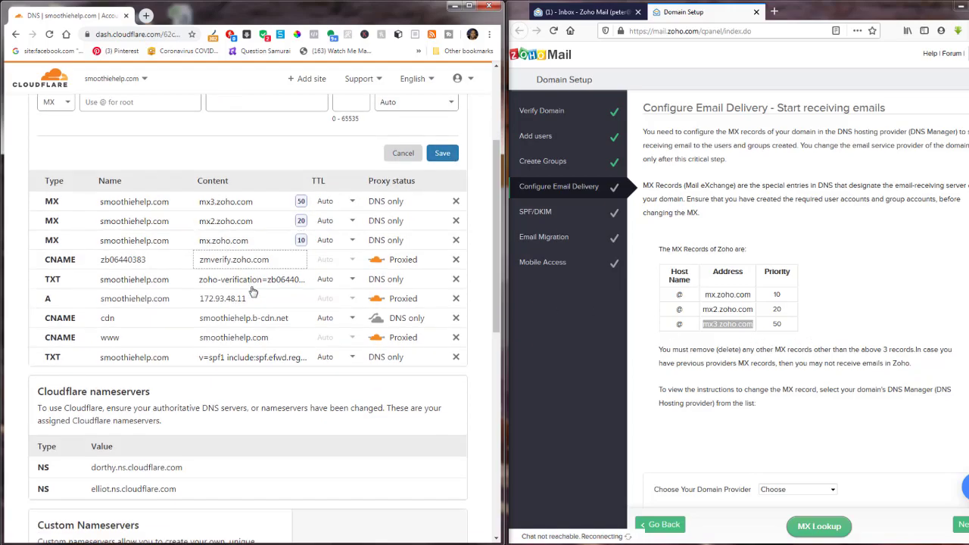
{"action": "scroll", "coordinate": [243, 281], "scroll_direction": "up", "scroll_amount": 5}
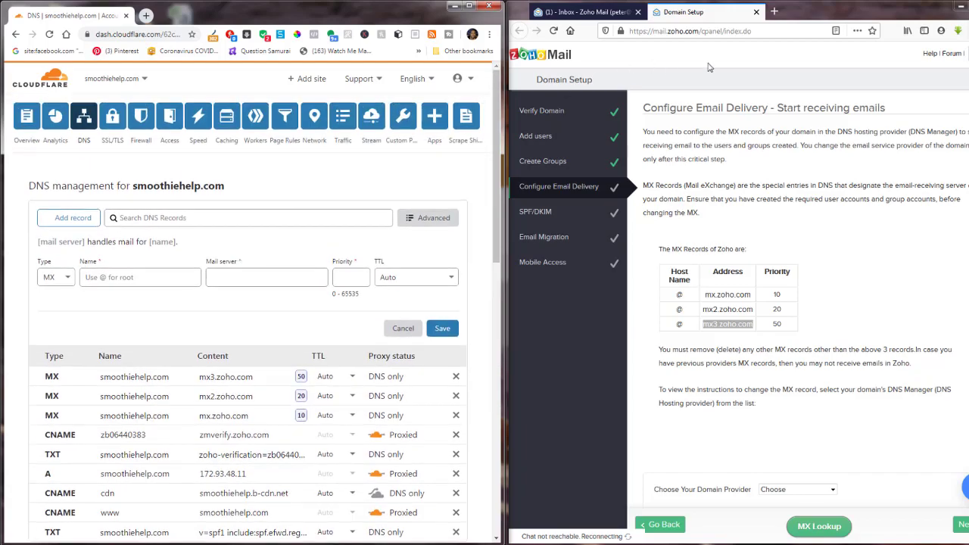
Maximize Zoho Mail, glance at the inbox welcome email, then return to the MX setup page
{"action": "double_click", "coordinate": [964, 8]}
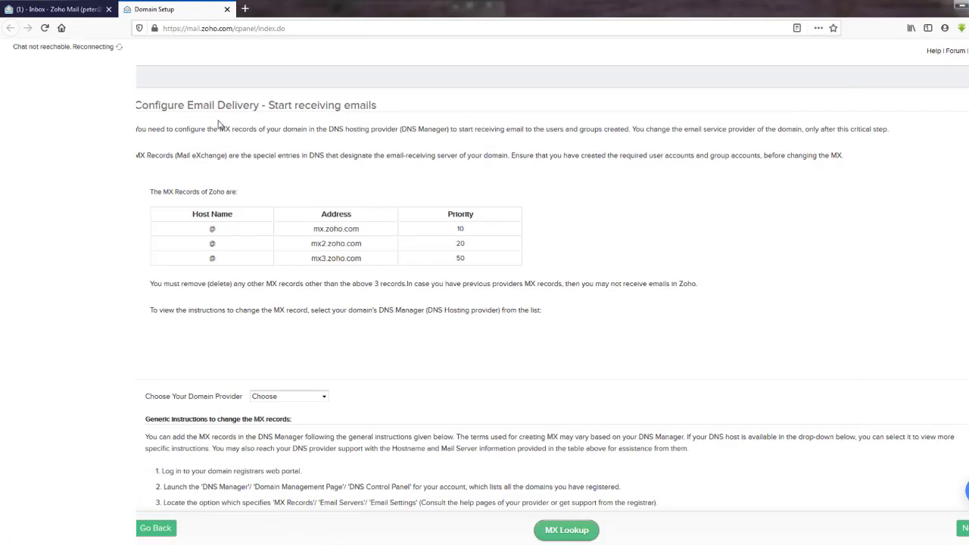
{"action": "left_click", "coordinate": [83, 11]}
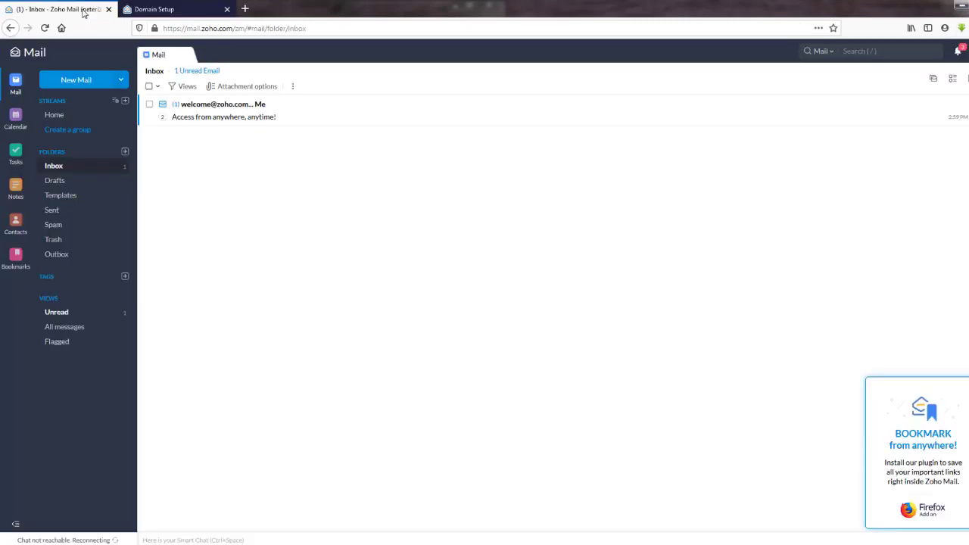
{"action": "left_click", "coordinate": [149, 10]}
{"action": "left_click", "coordinate": [53, 11]}
{"action": "left_click", "coordinate": [191, 120]}
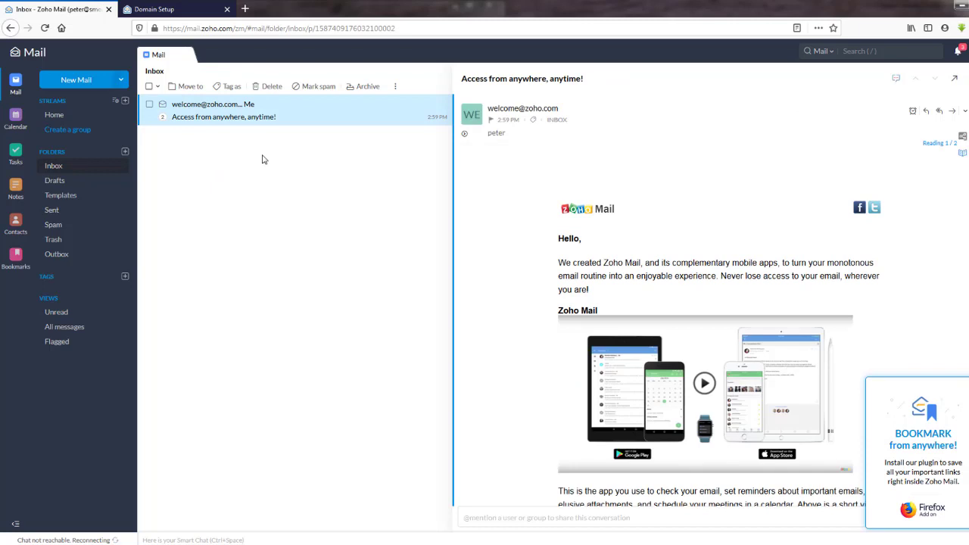
{"action": "left_click", "coordinate": [176, 9]}
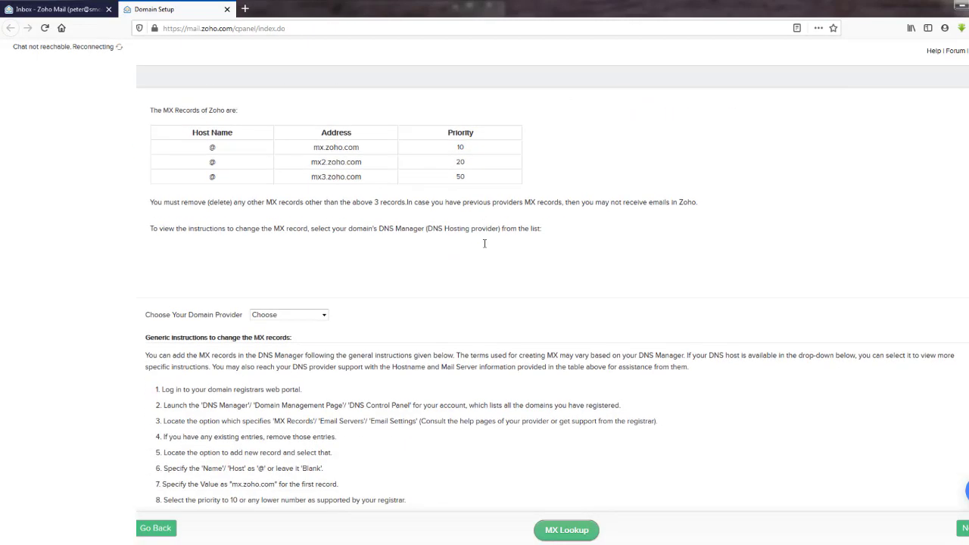
{"action": "scroll", "coordinate": [485, 246], "scroll_direction": "down", "scroll_amount": 3}
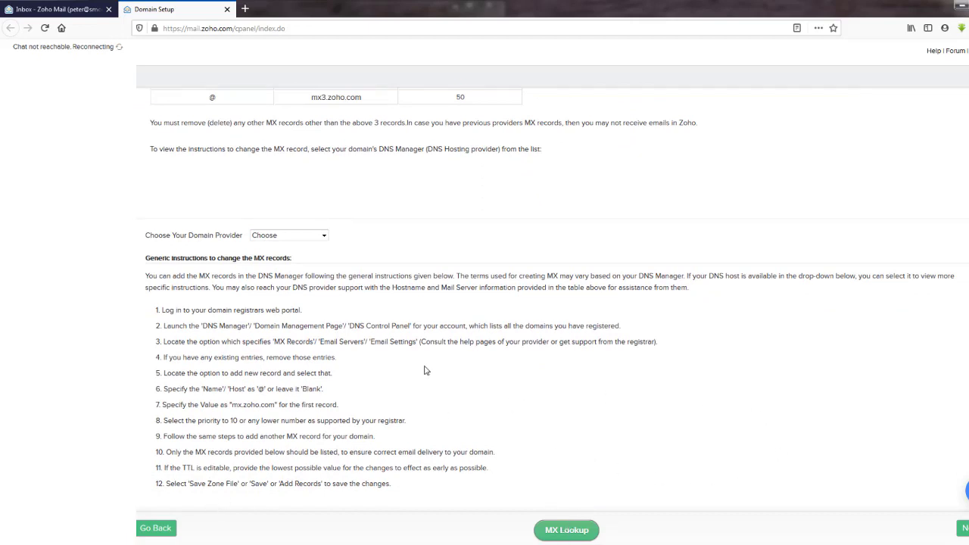
{"action": "scroll", "coordinate": [395, 295], "scroll_direction": "up", "scroll_amount": 3}
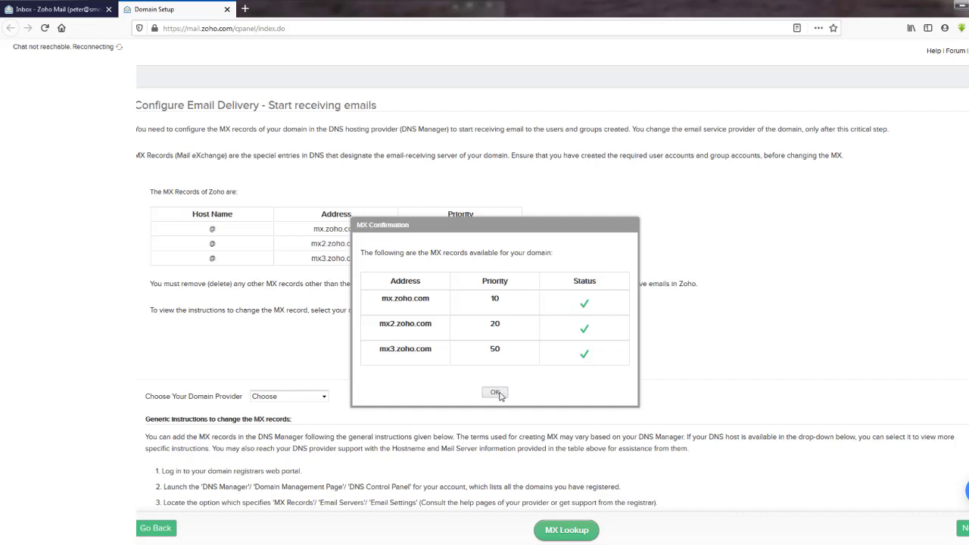
Dismiss the MX Confirmation and continue to the SPF/DKIM setup step
{"action": "left_click", "coordinate": [495, 393]}
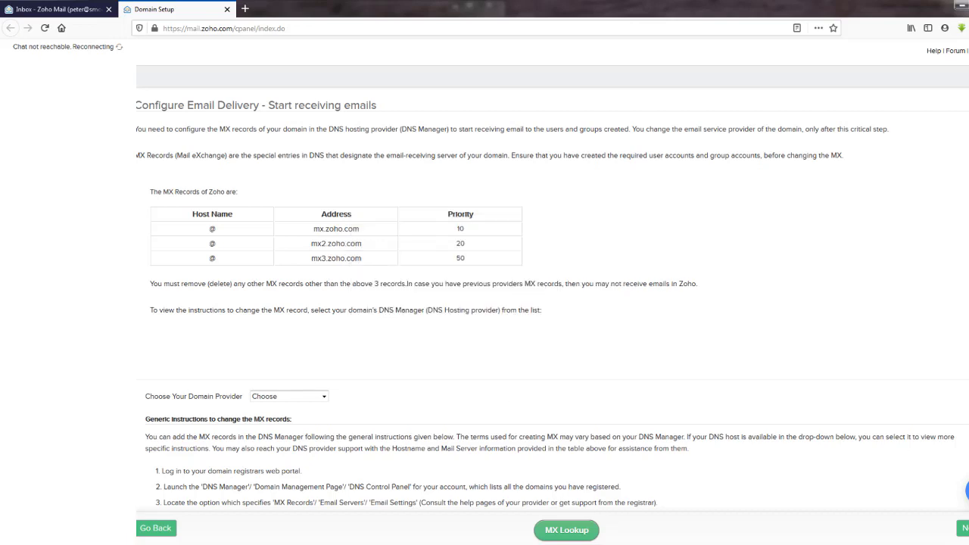
{"action": "left_click", "coordinate": [964, 527]}
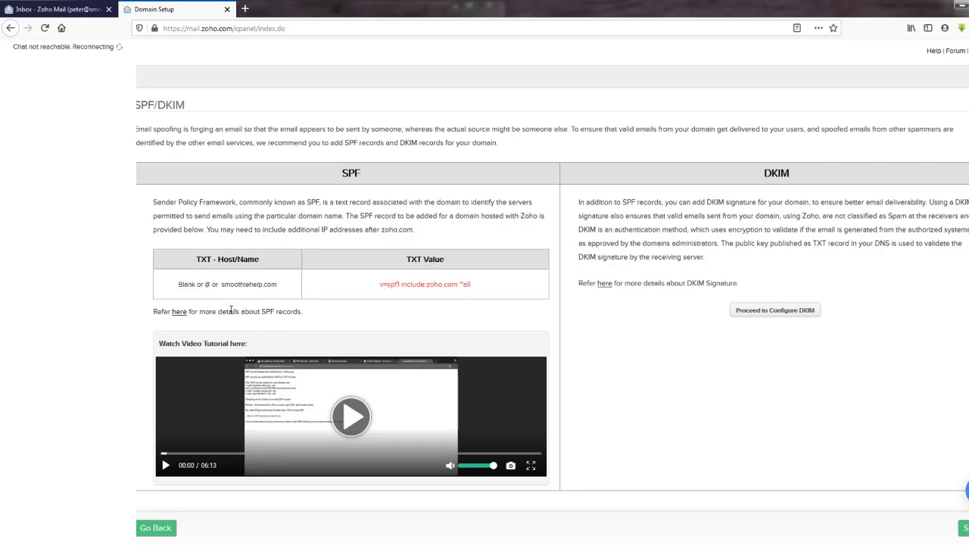
Copy the SPF value v=spf1 include:zoho.com ~all and switch to the Cloudflare DNS window
{"action": "left_click_drag", "start_coordinate": [476, 285], "coordinate": [381, 285]}
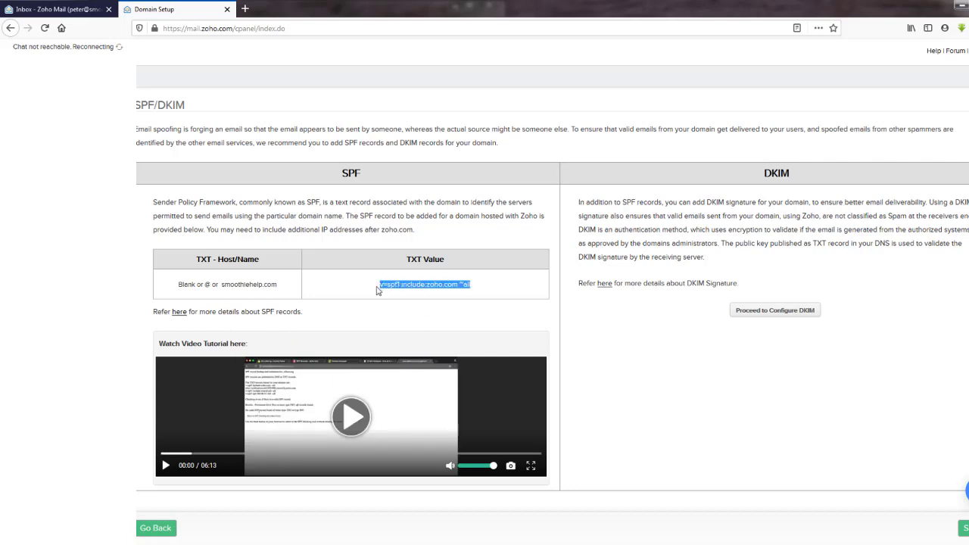
{"action": "right_click", "coordinate": [399, 288]}
{"action": "left_click", "coordinate": [428, 300]}
{"action": "key", "text": "alt+Tab"}
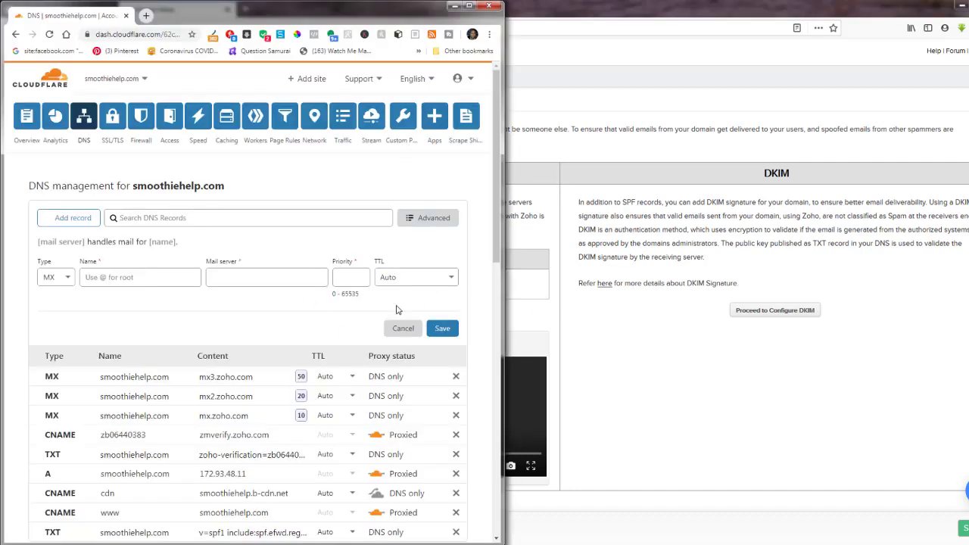
{"action": "left_click", "coordinate": [664, 365]}
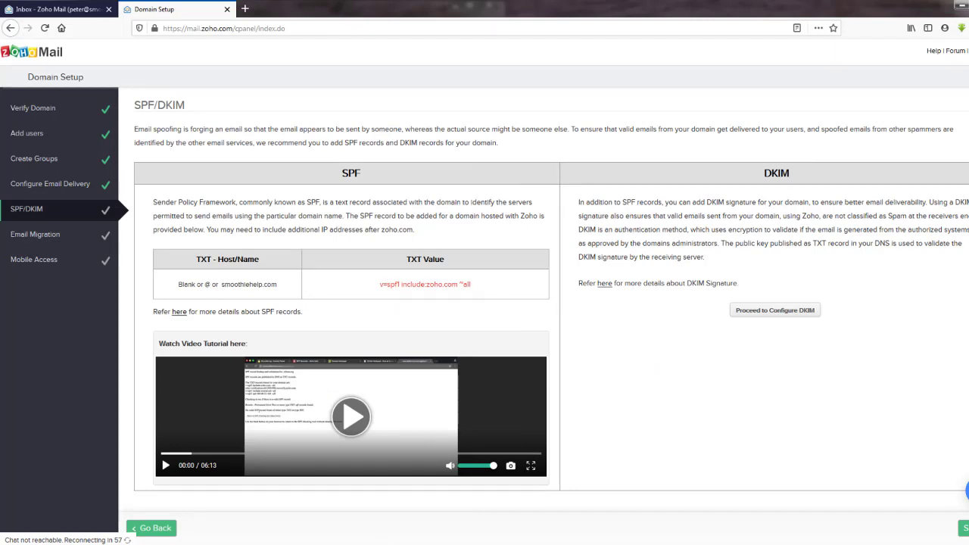
{"action": "key", "text": "alt+Tab"}
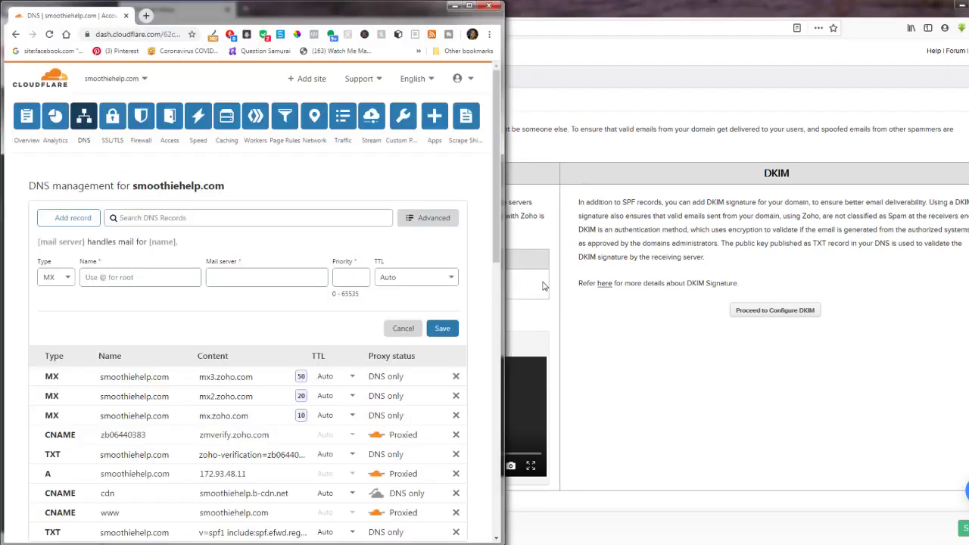
Start a new SPF-type DNS record named @ in Cloudflare
{"action": "left_click", "coordinate": [630, 356]}
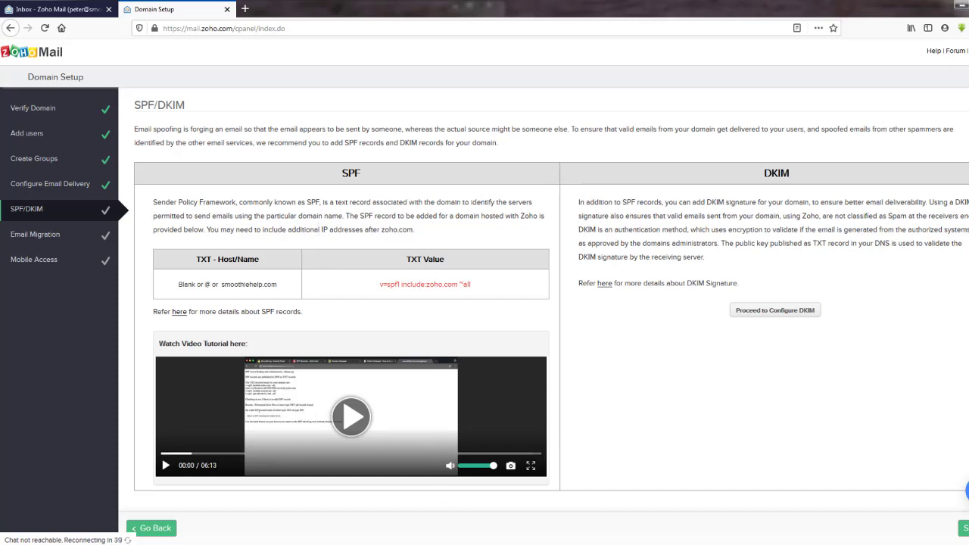
{"action": "key", "text": "alt+Tab"}
{"action": "left_click", "coordinate": [62, 280]}
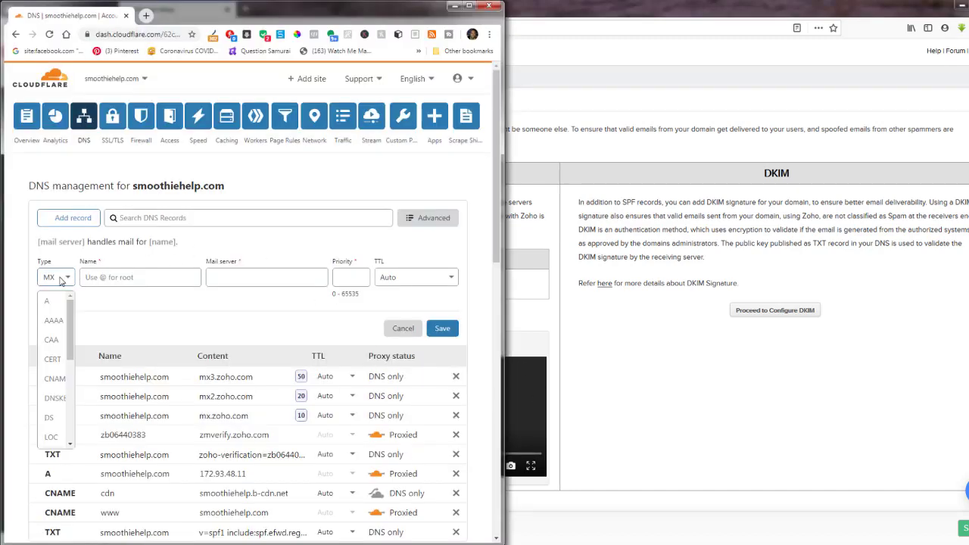
{"action": "left_click_drag", "start_coordinate": [71, 330], "coordinate": [60, 426]}
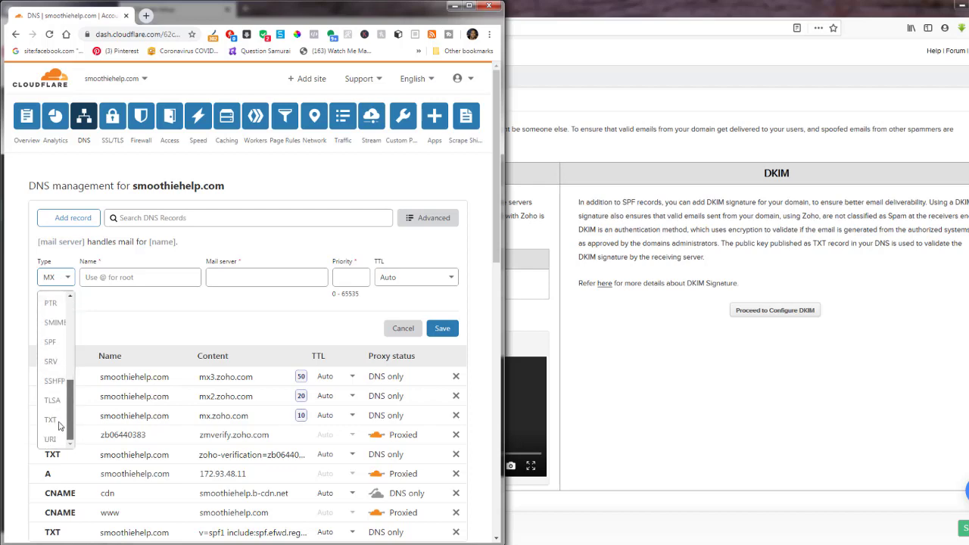
{"action": "left_click", "coordinate": [50, 342]}
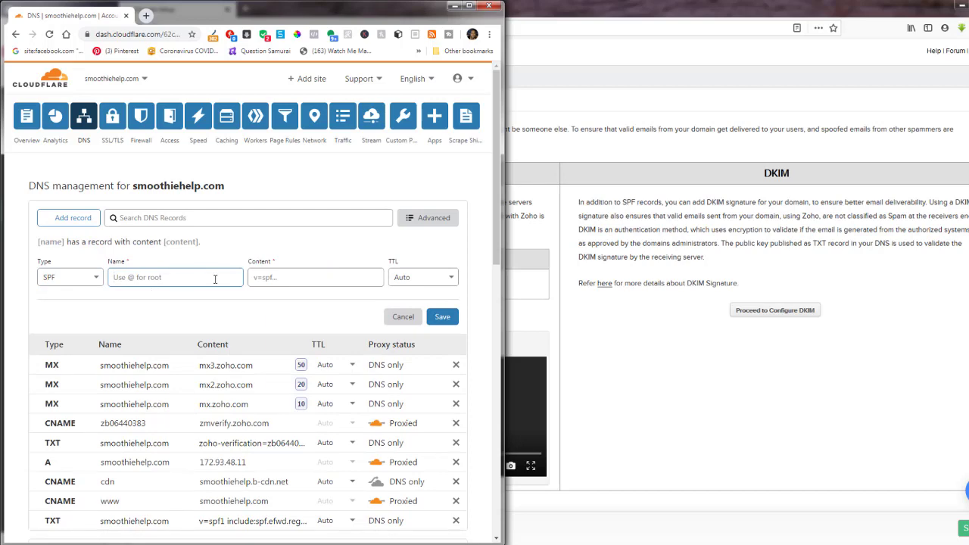
{"action": "type", "text": "@"}
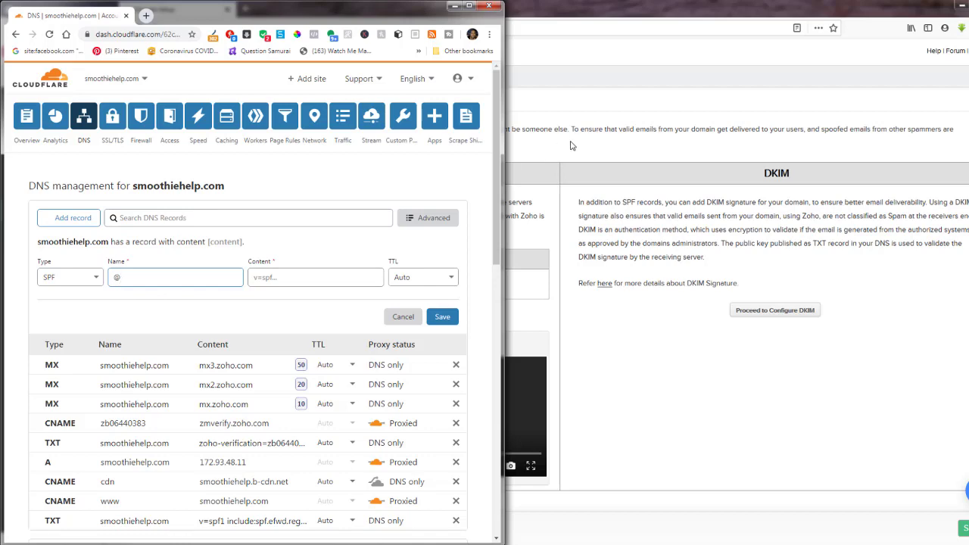
Paste v=spf1 include:zoho.com ~all as the record content and try to save it
{"action": "left_click", "coordinate": [573, 146]}
{"action": "left_click_drag", "start_coordinate": [476, 288], "coordinate": [380, 286]}
{"action": "right_click", "coordinate": [403, 287]}
{"action": "left_click", "coordinate": [428, 295]}
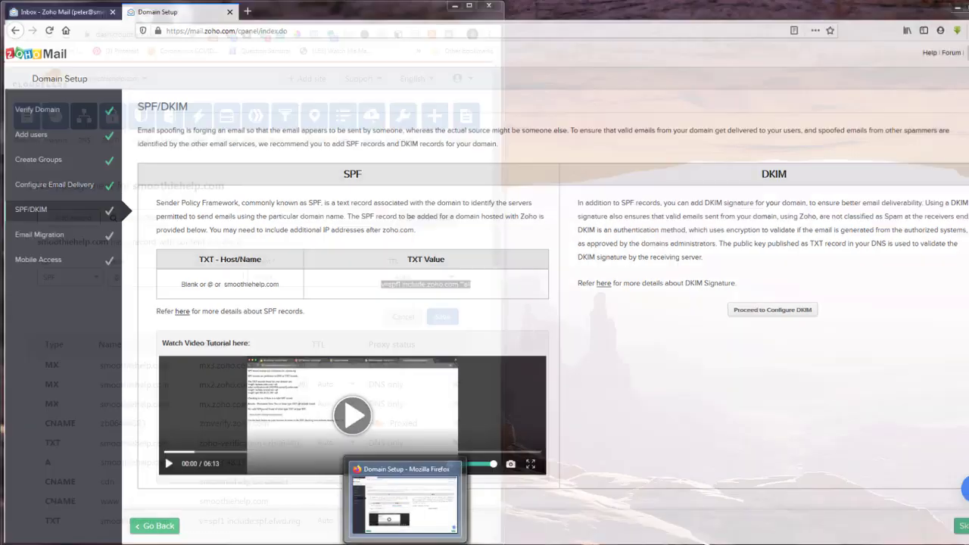
{"action": "left_click", "coordinate": [400, 539]}
{"action": "left_click", "coordinate": [275, 275]}
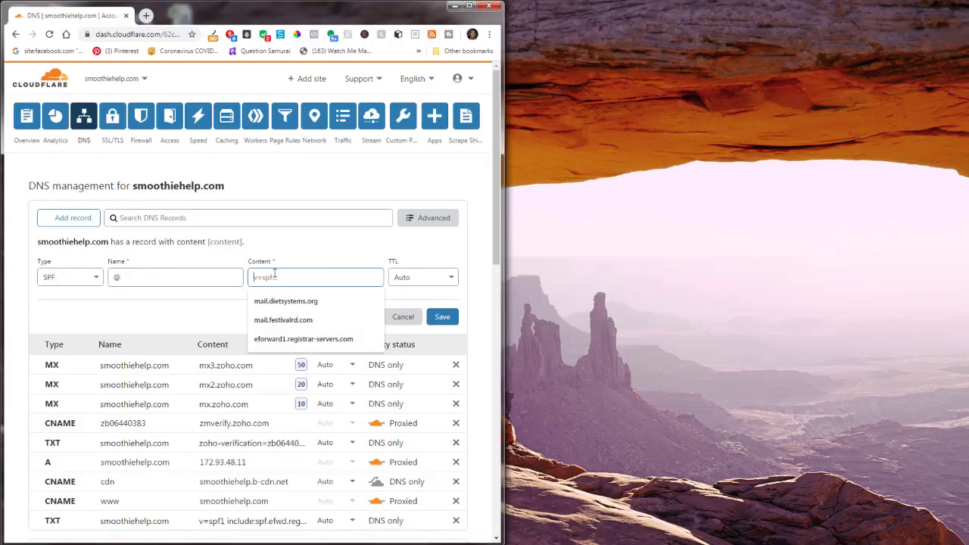
{"action": "key", "text": "ctrl+v"}
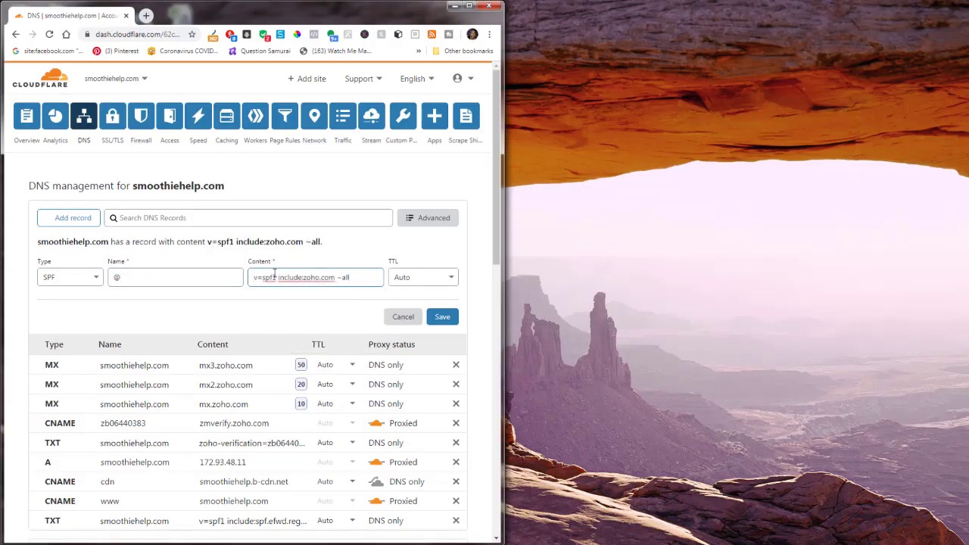
{"action": "left_click", "coordinate": [443, 316]}
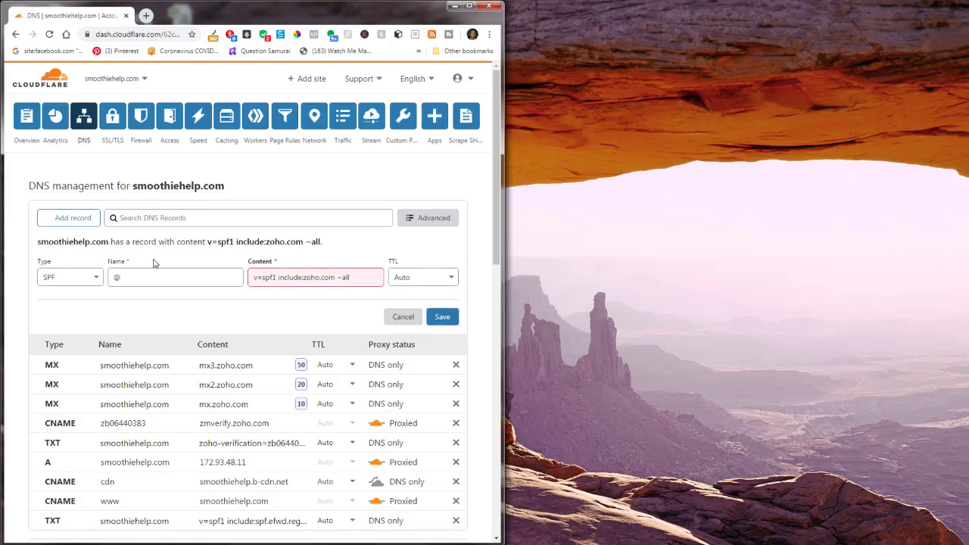
{"action": "left_click", "coordinate": [467, 9]}
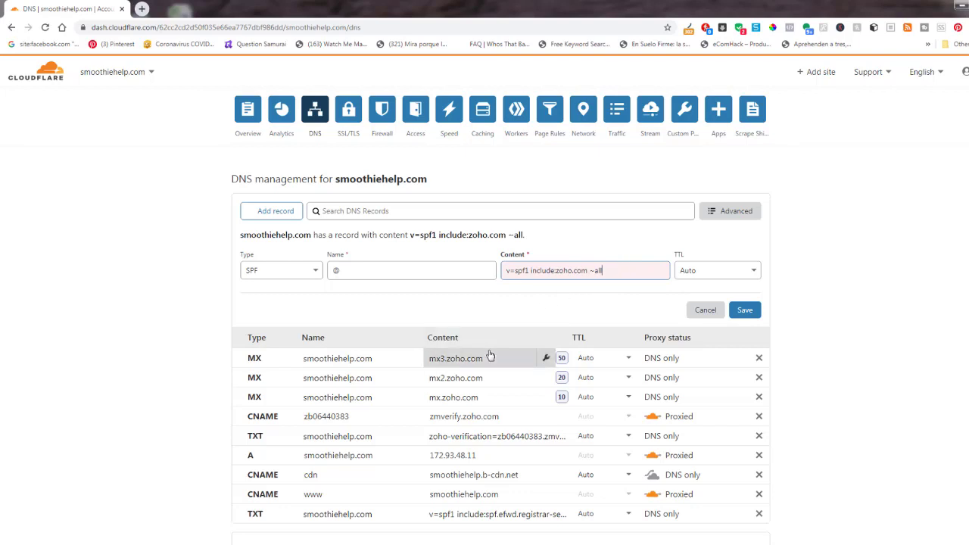
Inspect the old registrar SPF TXT record in Cloudflare, then return to Zoho Mail's SPF/DKIM page
{"action": "scroll", "coordinate": [490, 356], "scroll_direction": "down", "scroll_amount": 2}
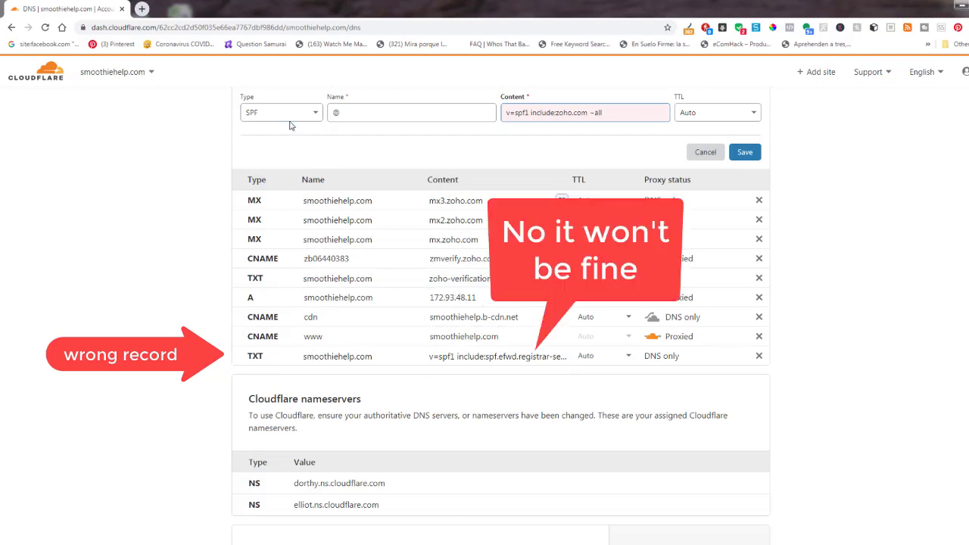
{"action": "scroll", "coordinate": [441, 216], "scroll_direction": "up", "scroll_amount": 2}
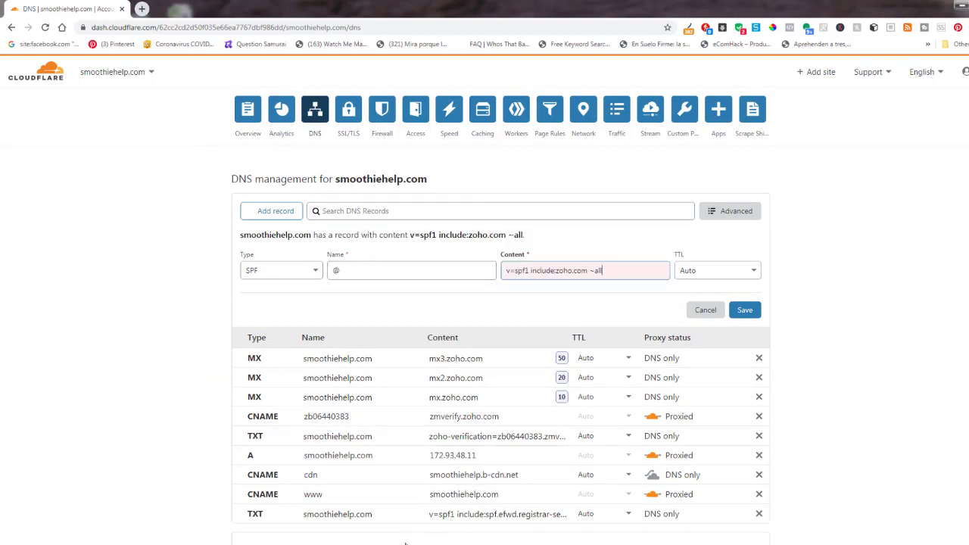
{"action": "key", "text": "alt+Tab"}
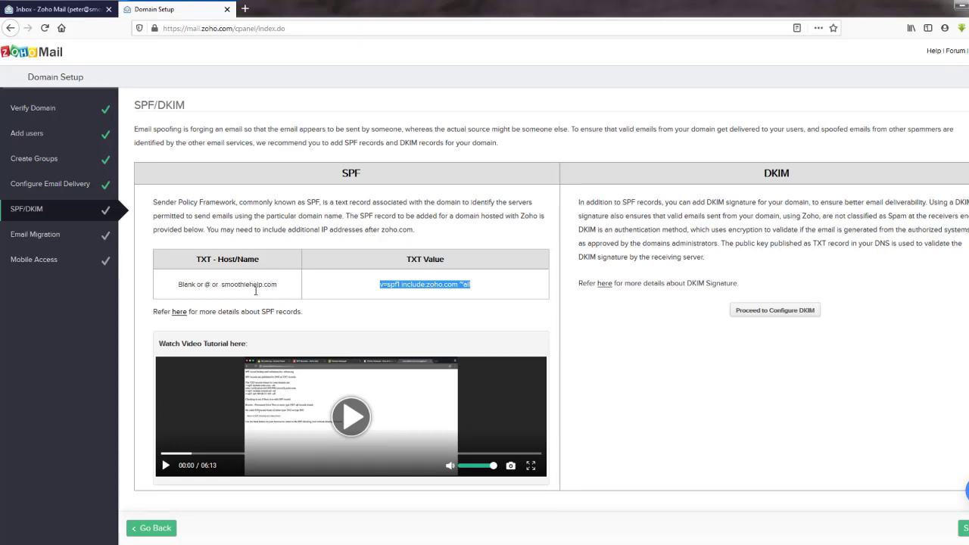
{"action": "scroll", "coordinate": [349, 367], "scroll_direction": "down", "scroll_amount": 1}
{"action": "scroll", "coordinate": [354, 370], "scroll_direction": "up", "scroll_amount": 1}
Open DKIM configuration for smoothiehelp.com and browse its selector list without adding a selector
{"action": "left_click", "coordinate": [774, 312]}
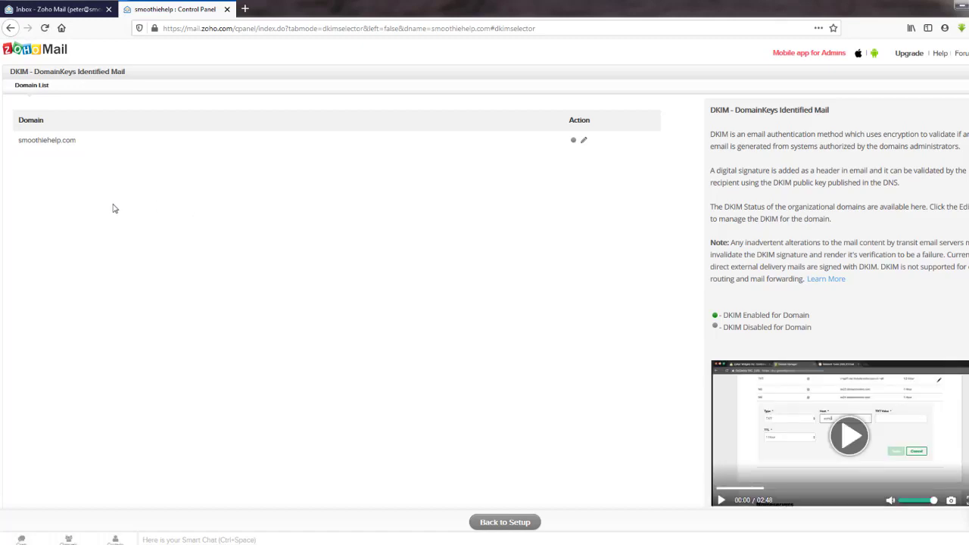
{"action": "left_click", "coordinate": [64, 143]}
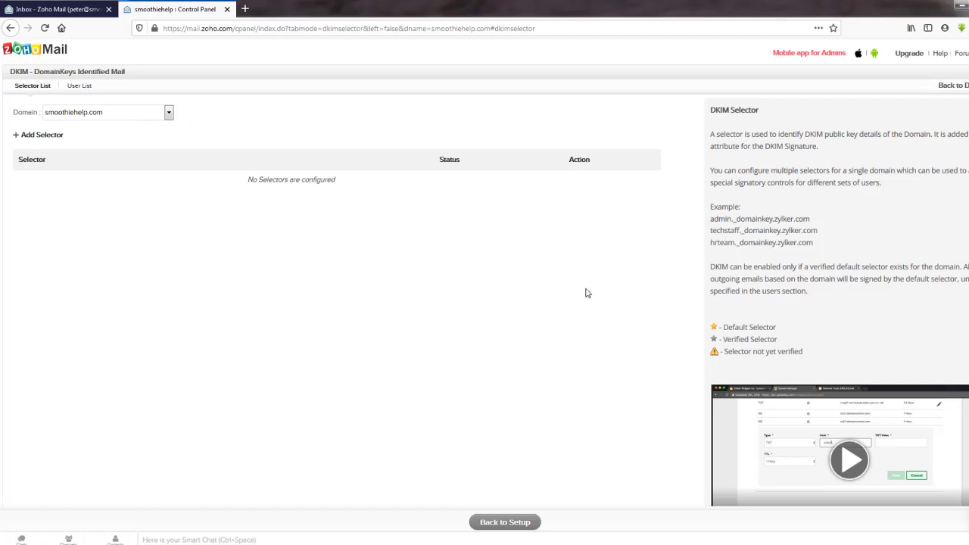
{"action": "left_click", "coordinate": [9, 28]}
{"action": "left_click", "coordinate": [45, 135]}
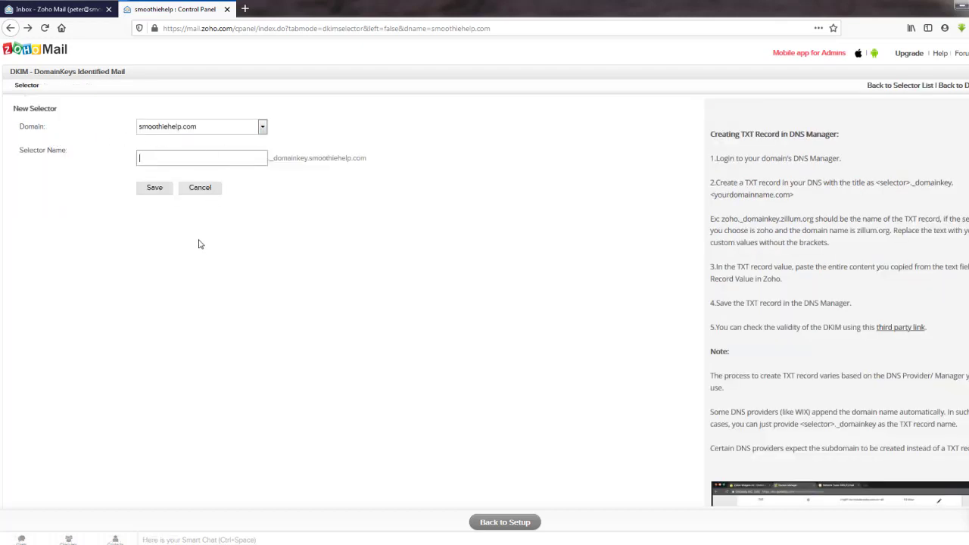
{"action": "left_click", "coordinate": [201, 190]}
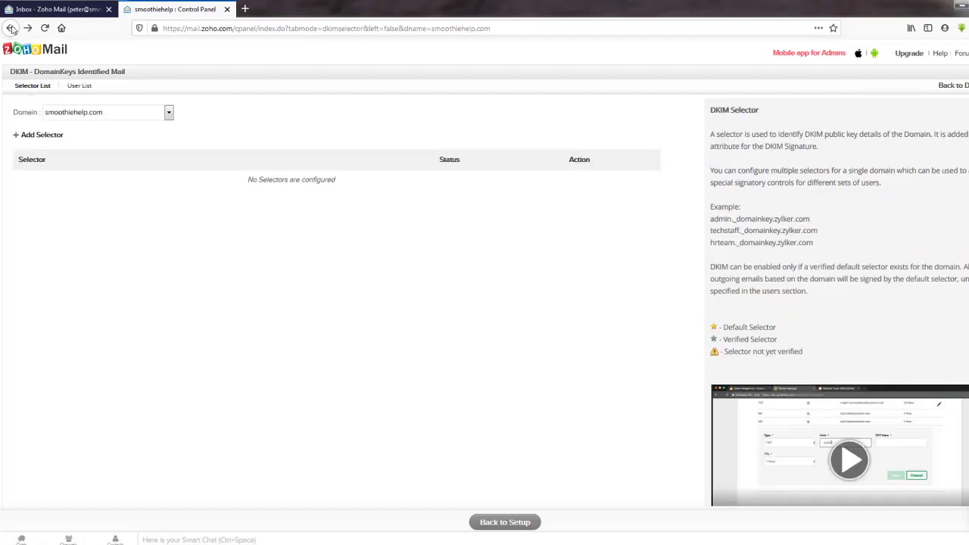
Return to the SPF/DKIM setup step and try enabling DKIM, which fails without a verified selector
{"action": "left_click", "coordinate": [10, 28]}
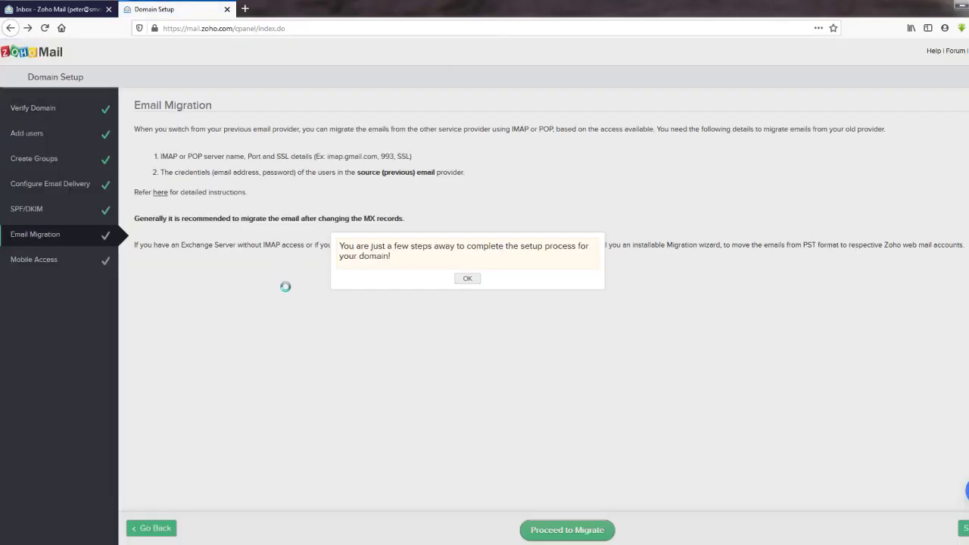
{"action": "left_click", "coordinate": [467, 279]}
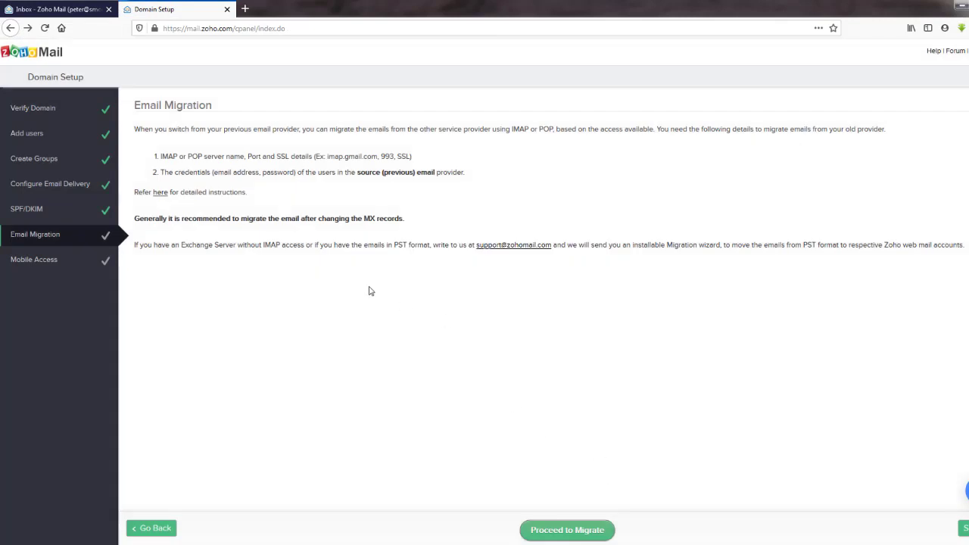
{"action": "left_click", "coordinate": [36, 211]}
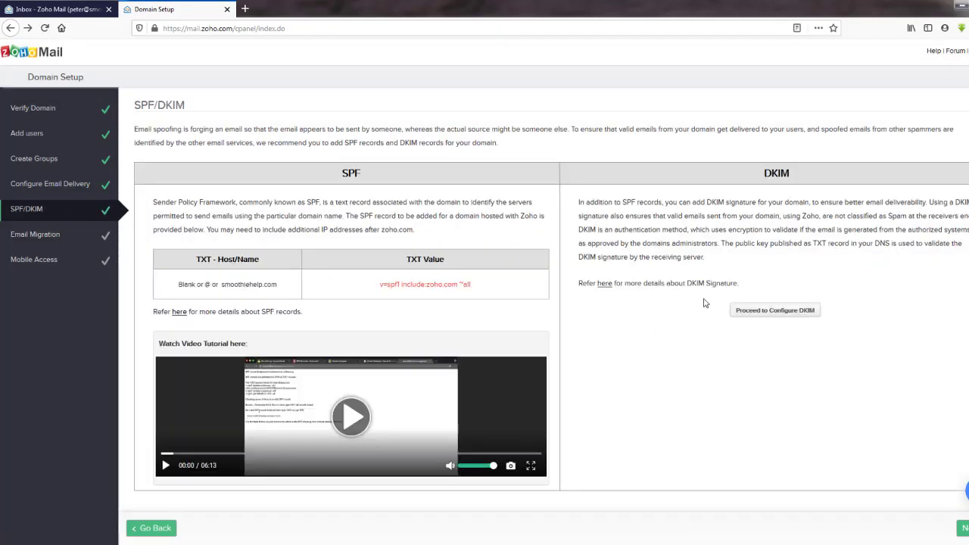
{"action": "left_click", "coordinate": [772, 311]}
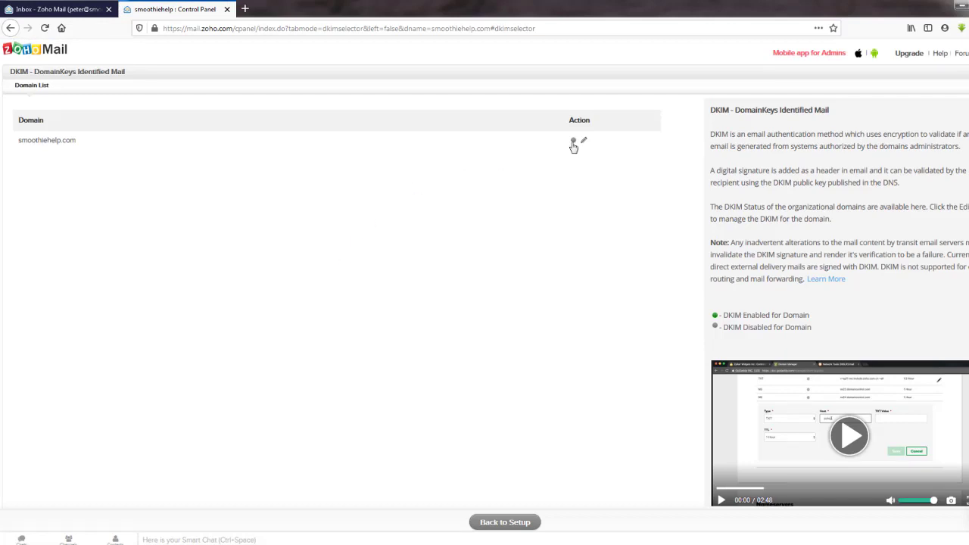
{"action": "left_click", "coordinate": [573, 142]}
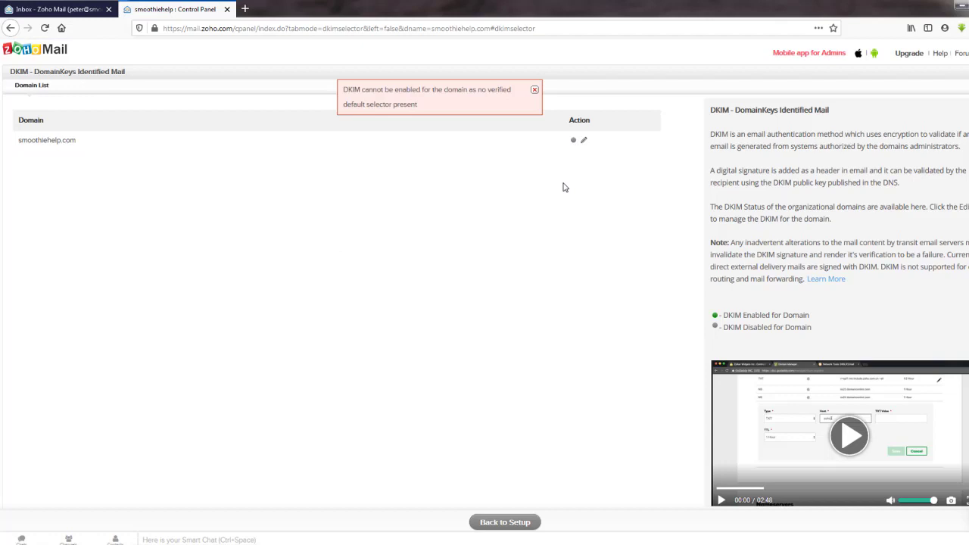
Add and save a DKIM selector named 'mail' for smoothiehelp.com
{"action": "left_click", "coordinate": [583, 143]}
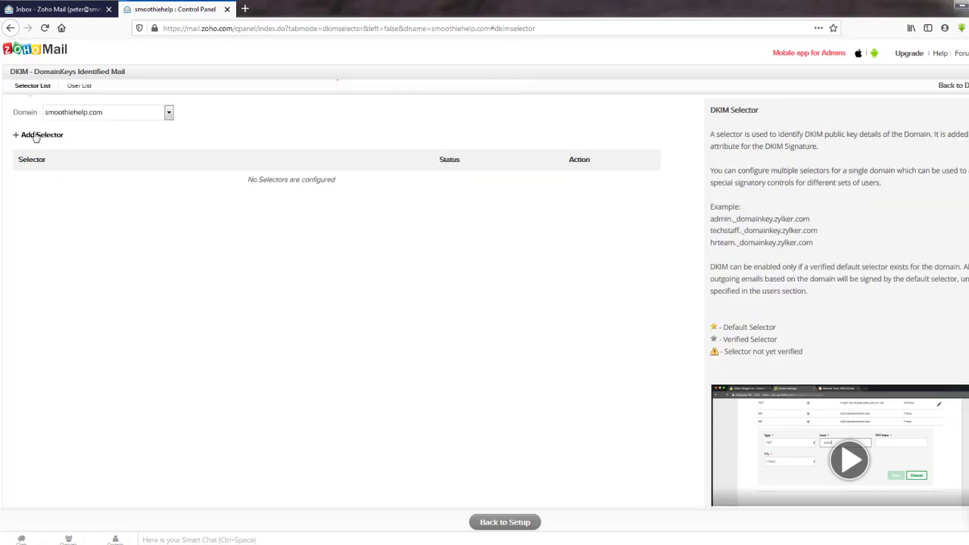
{"action": "left_click", "coordinate": [35, 137]}
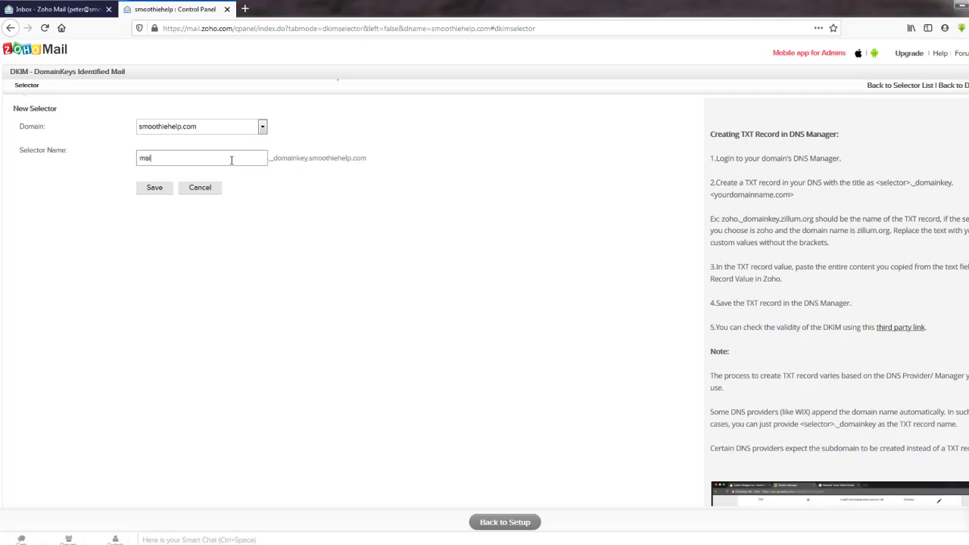
{"action": "left_click", "coordinate": [154, 188]}
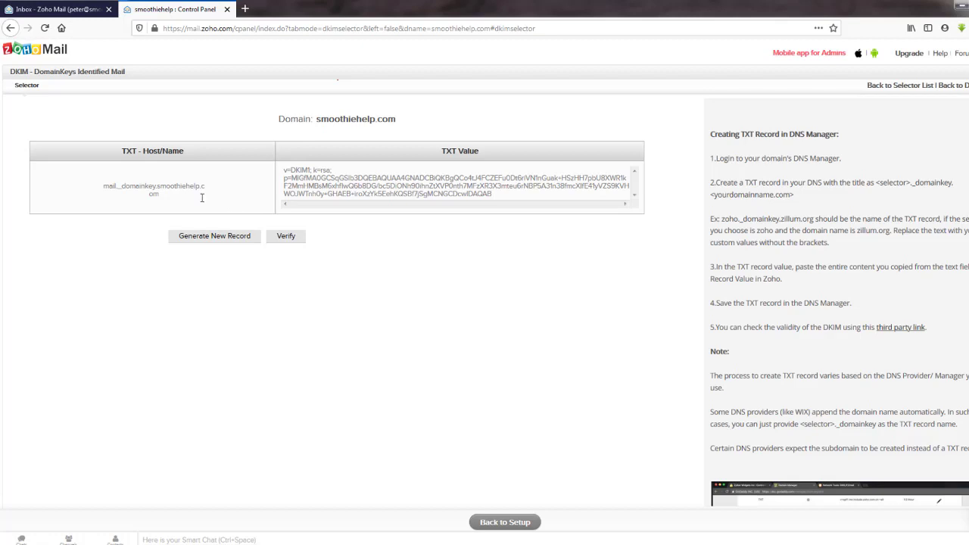
Copy the generated TXT host name mail._domainkey.smoothiehelp.com
{"action": "left_click_drag", "start_coordinate": [172, 201], "coordinate": [97, 192]}
{"action": "right_click", "coordinate": [128, 187]}
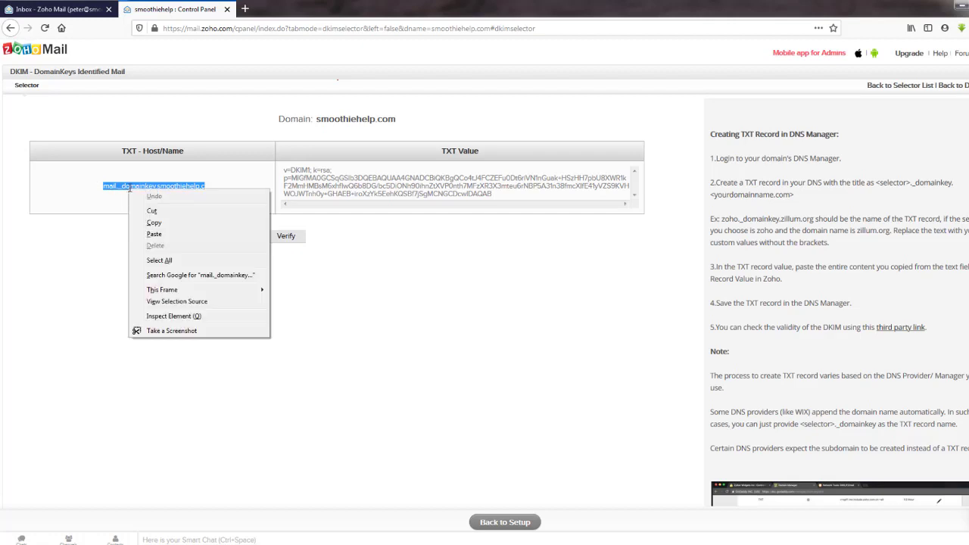
{"action": "left_click", "coordinate": [162, 223]}
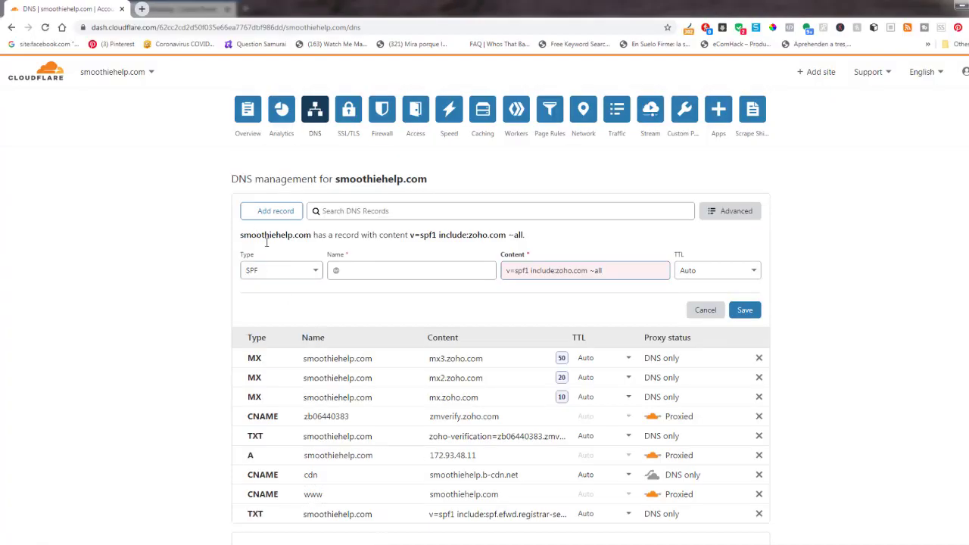
Change the new Cloudflare DNS record's type from SPF to TXT
{"action": "left_click", "coordinate": [278, 271]}
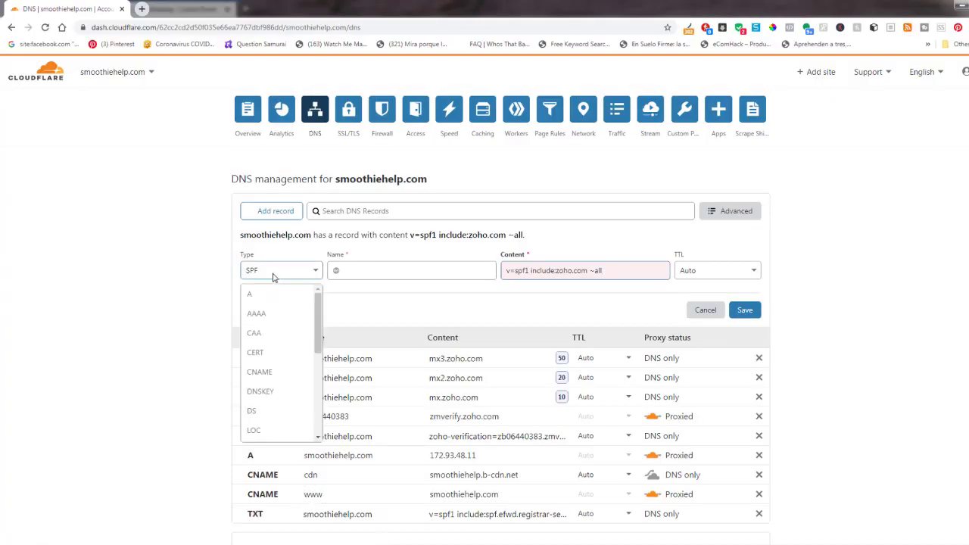
{"action": "scroll", "coordinate": [314, 378], "scroll_direction": "down", "scroll_amount": 3}
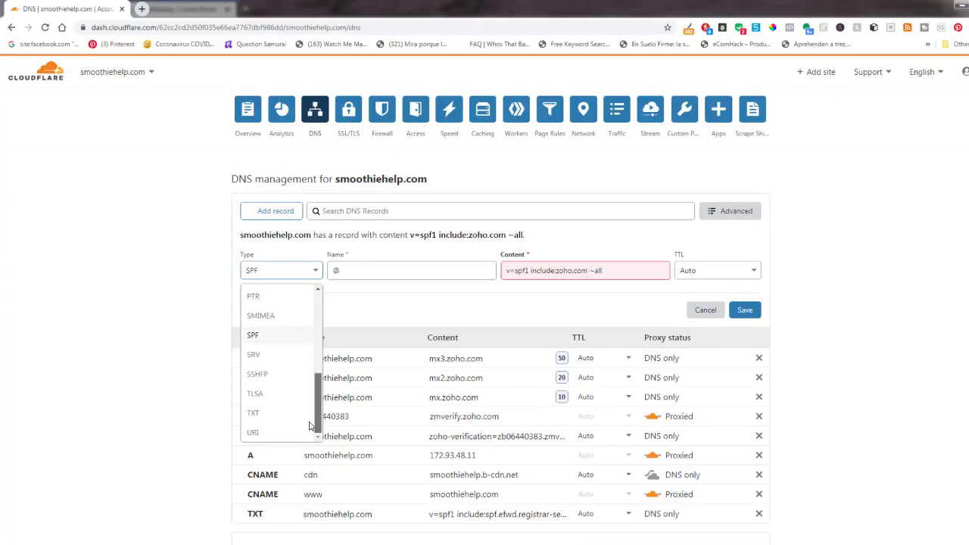
{"action": "scroll", "coordinate": [310, 424], "scroll_direction": "up", "scroll_amount": 3}
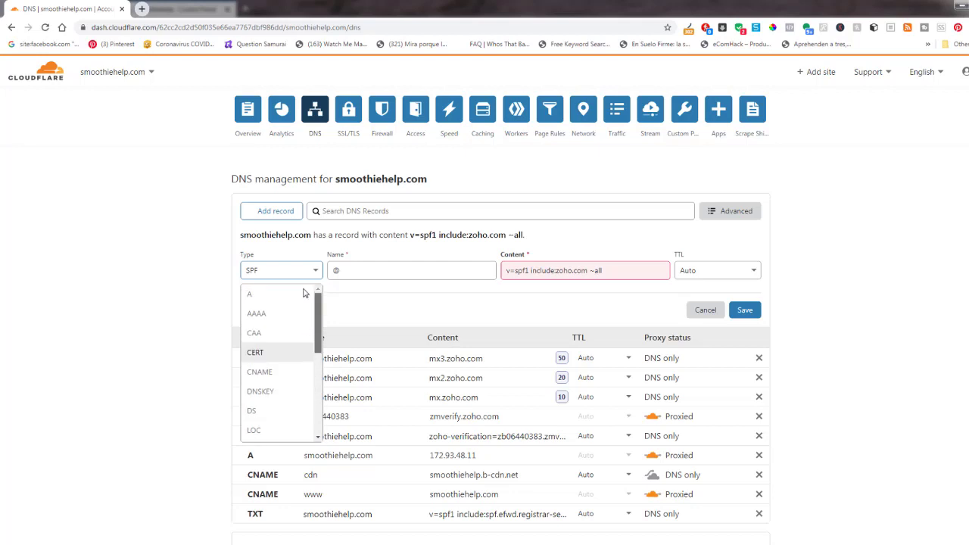
{"action": "scroll", "coordinate": [312, 348], "scroll_direction": "down", "scroll_amount": 3}
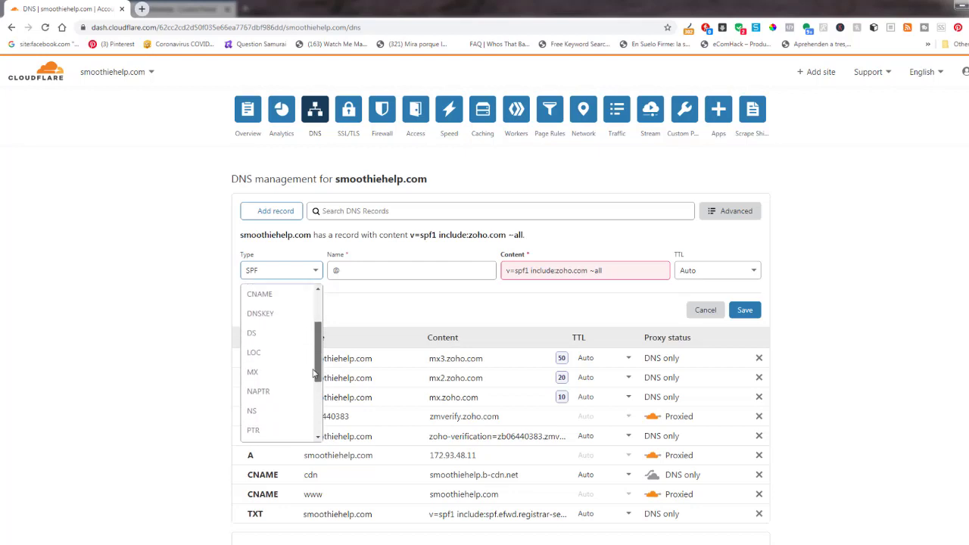
{"action": "left_click", "coordinate": [274, 416]}
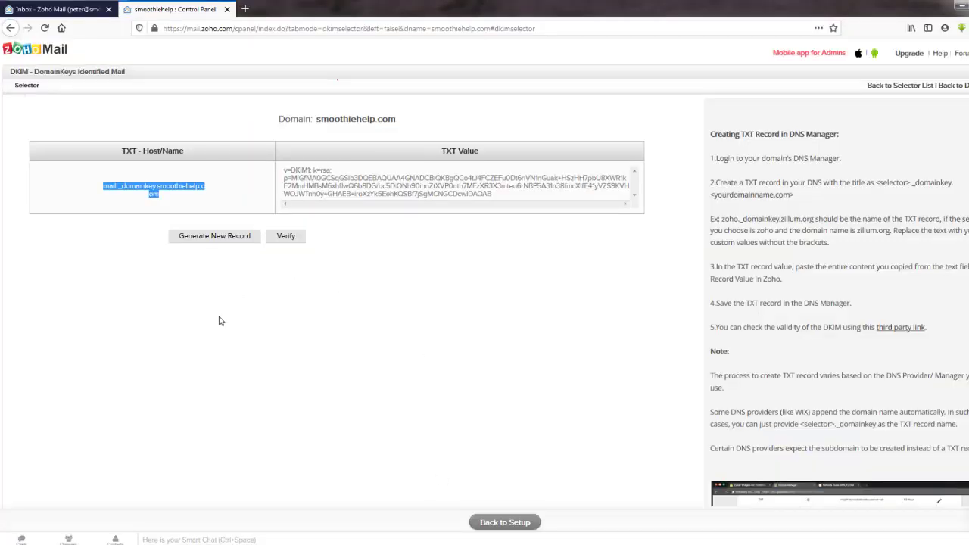
Paste mail._domainkey.smoothiehelp.com into the record's Name field, leaving Content empty
{"action": "right_click", "coordinate": [154, 187]}
{"action": "left_click", "coordinate": [186, 225]}
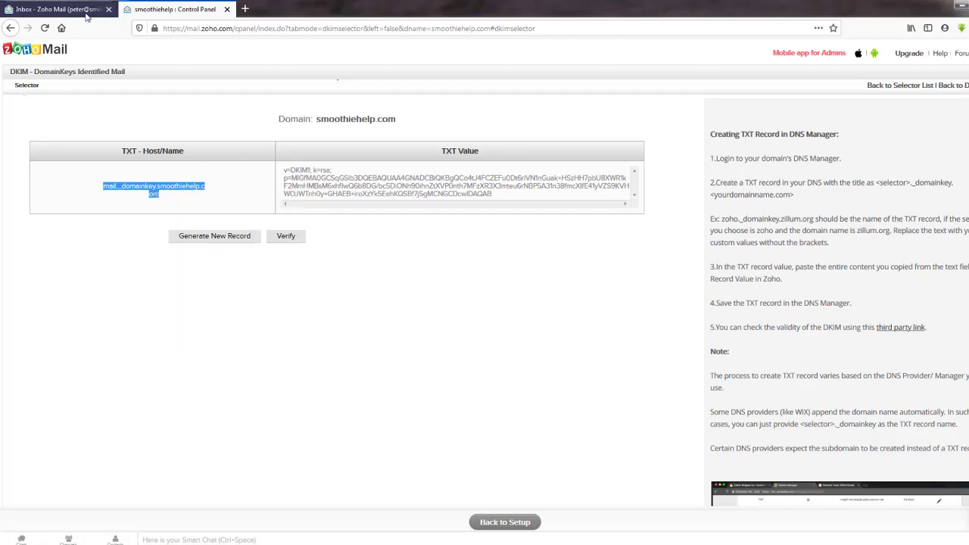
{"action": "left_click", "coordinate": [87, 15]}
{"action": "key", "text": "alt+Tab"}
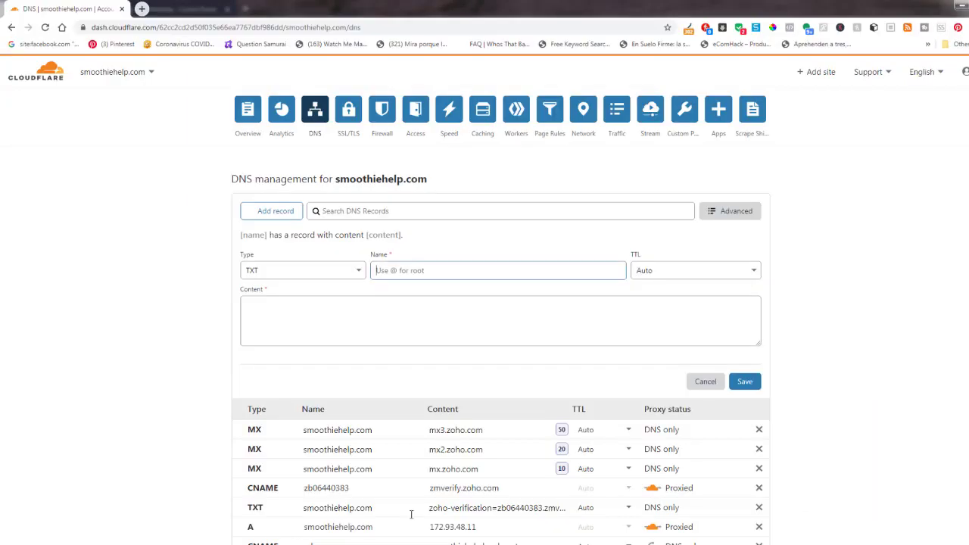
{"action": "left_click", "coordinate": [391, 269]}
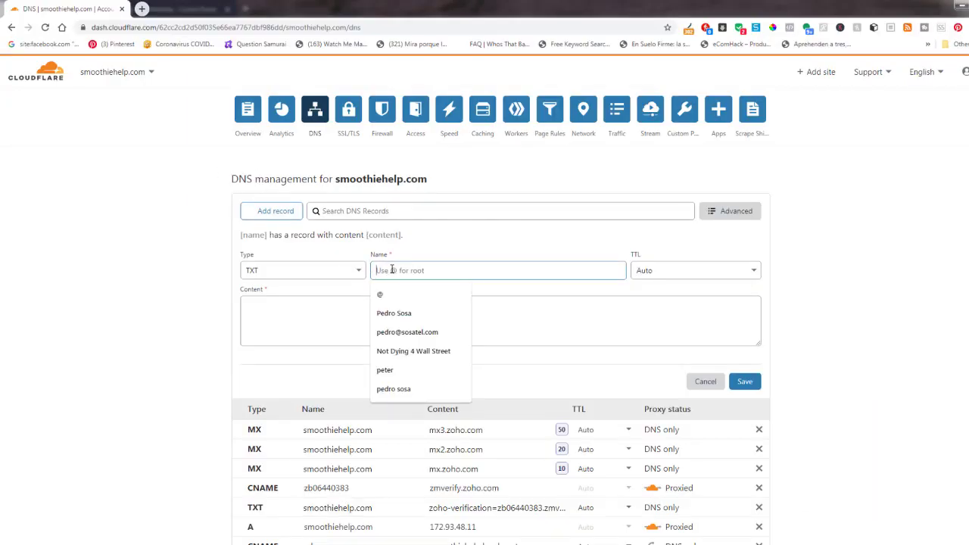
{"action": "key", "text": "ctrl+v"}
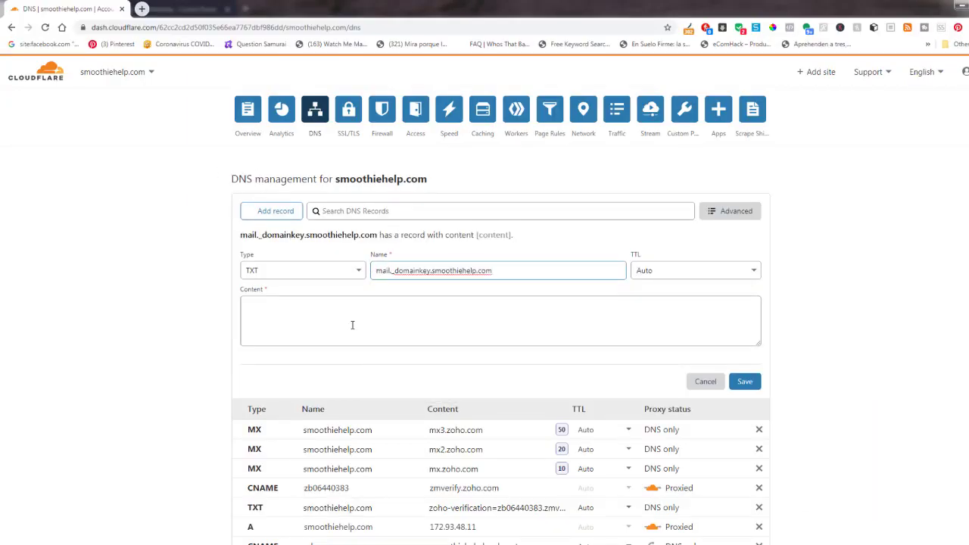
{"action": "left_click", "coordinate": [353, 326]}
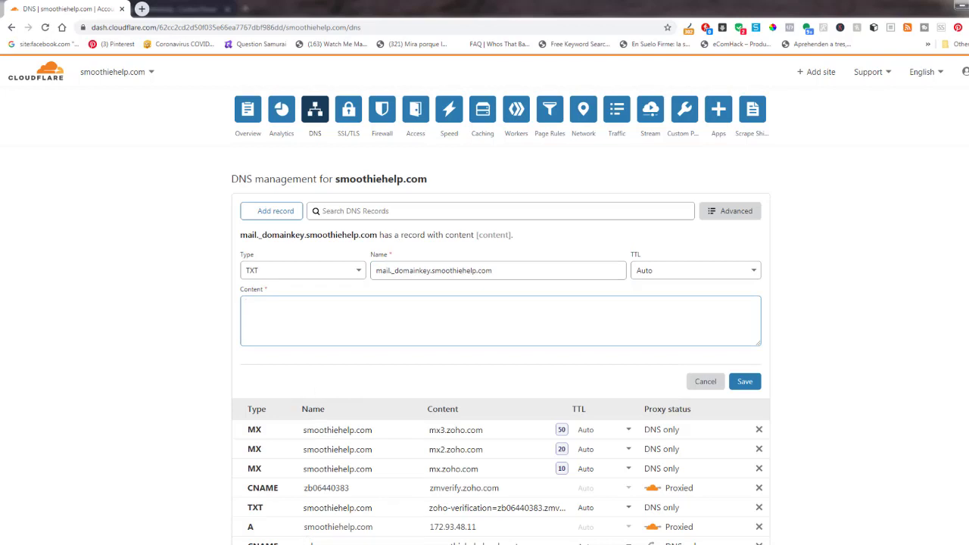
{"action": "key", "text": "alt+Tab"}
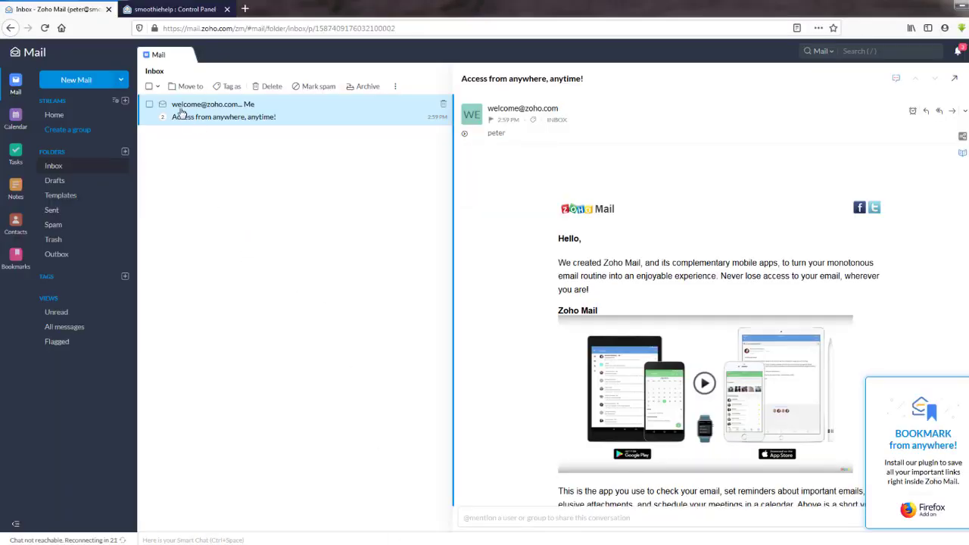
Copy the full v=DKIM1 TXT value for the mail selector from Zoho's DKIM page
{"action": "left_click", "coordinate": [175, 9]}
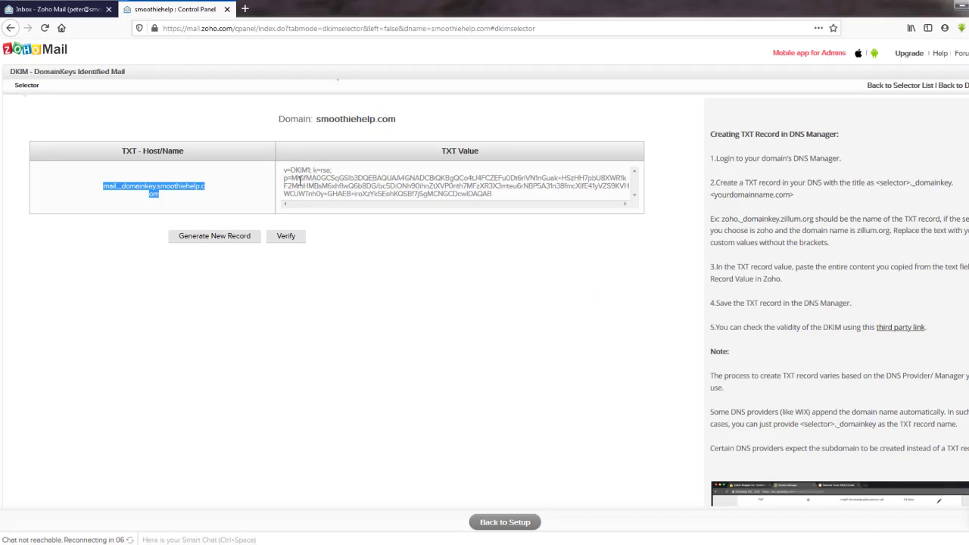
{"action": "left_click_drag", "start_coordinate": [283, 171], "coordinate": [602, 208]}
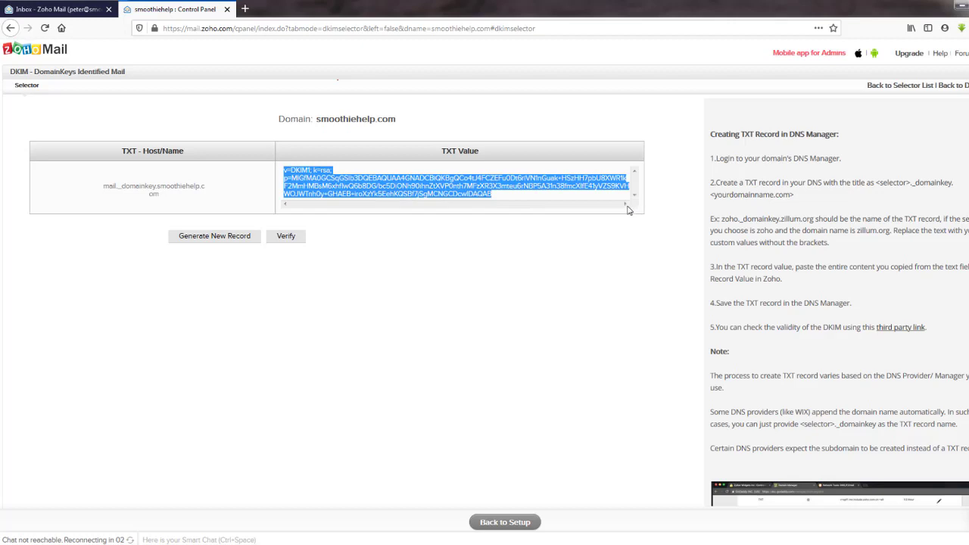
{"action": "right_click", "coordinate": [477, 187]}
{"action": "left_click", "coordinate": [507, 220]}
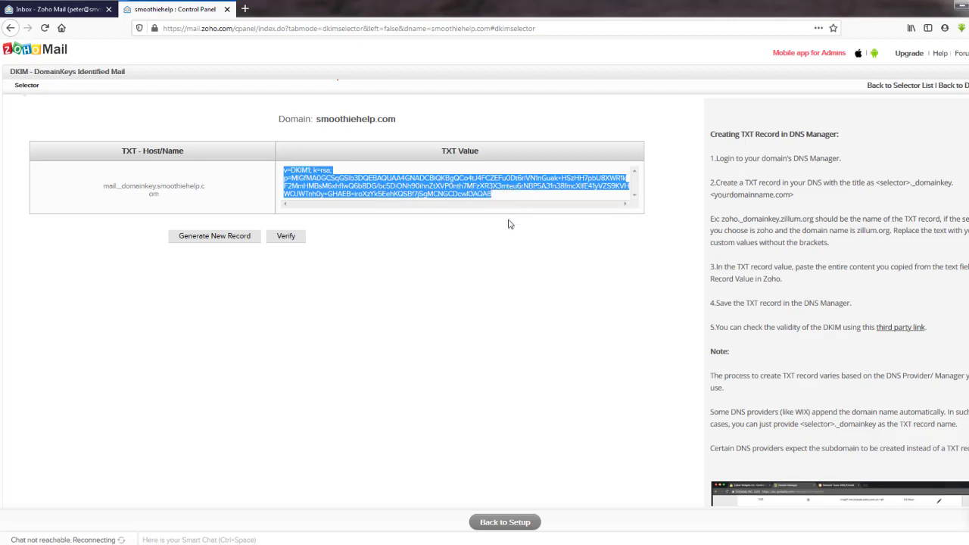
{"action": "left_click", "coordinate": [53, 10]}
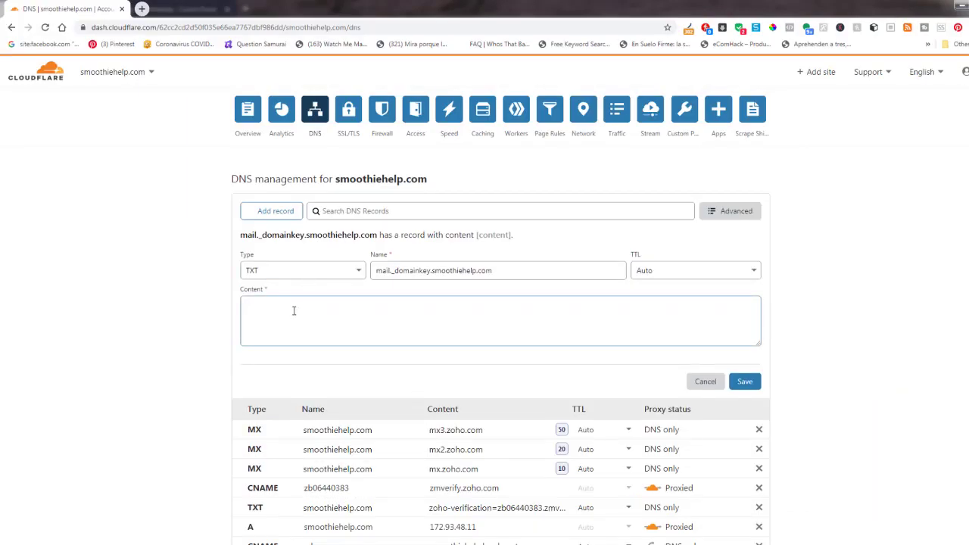
Paste the DKIM key into the TXT record's Content, save it, and check the mail._domainkey row
{"action": "right_click", "coordinate": [290, 312]}
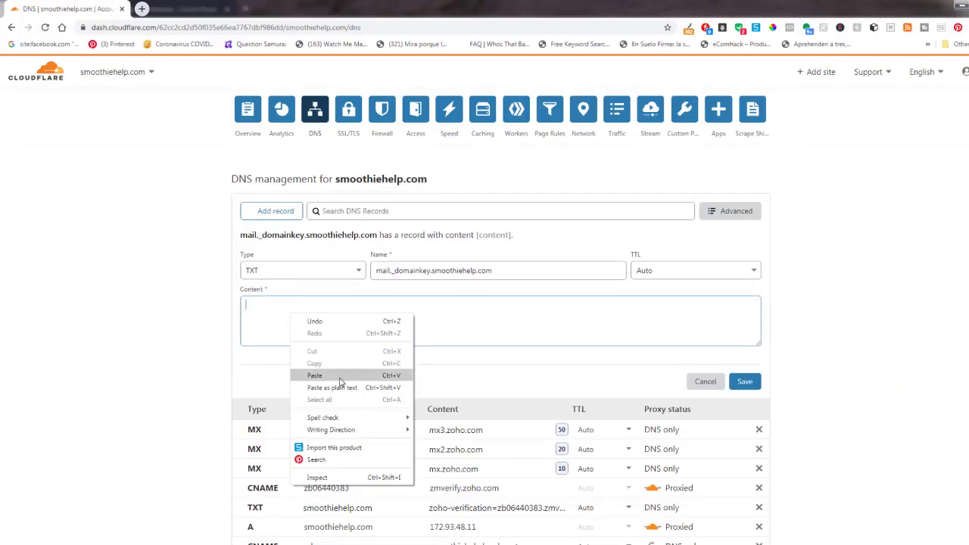
{"action": "left_click", "coordinate": [342, 375]}
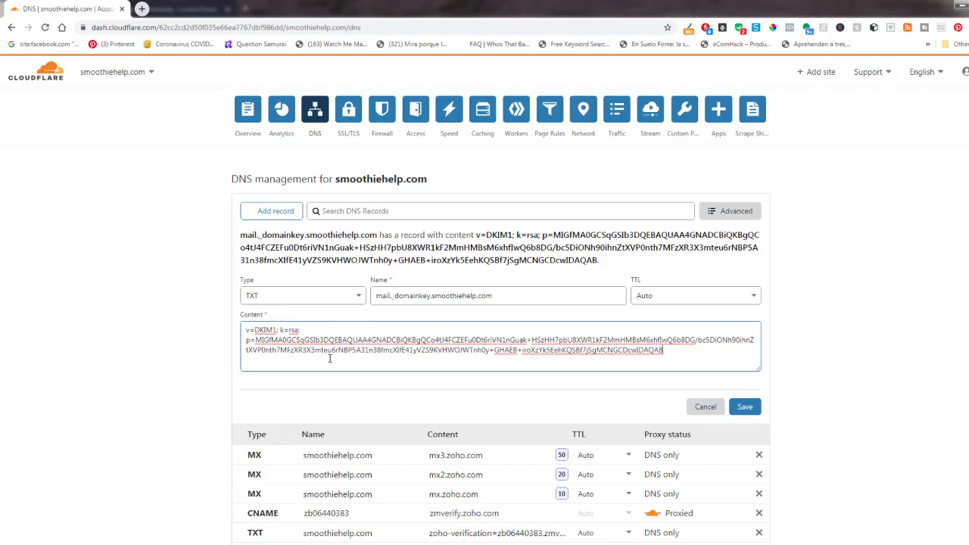
{"action": "scroll", "coordinate": [492, 393], "scroll_direction": "down", "scroll_amount": 2}
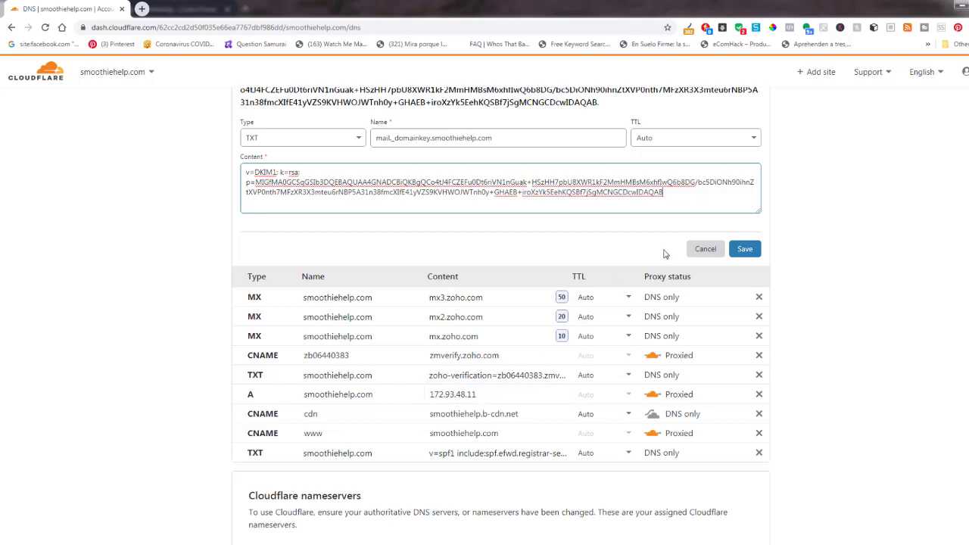
{"action": "scroll", "coordinate": [492, 398], "scroll_direction": "up", "scroll_amount": 2}
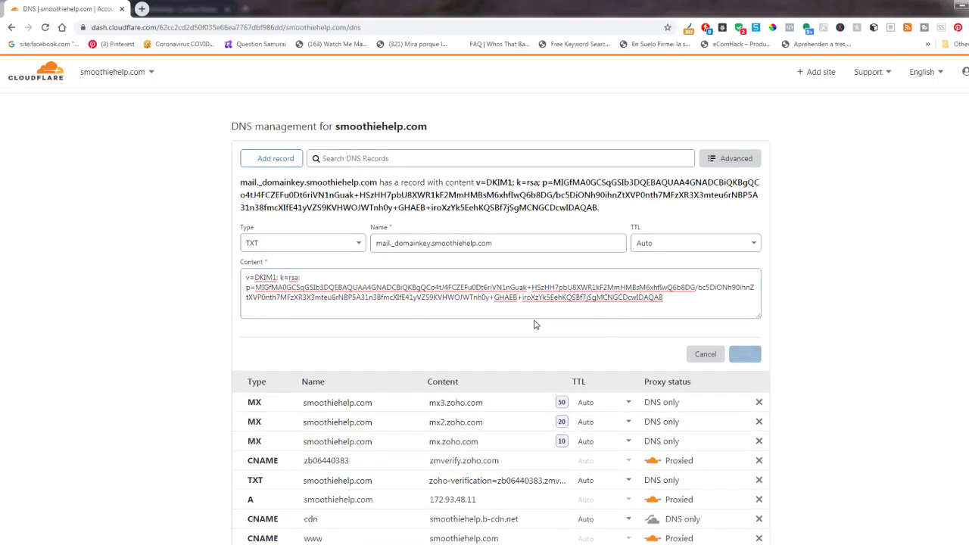
{"action": "scroll", "coordinate": [411, 308], "scroll_direction": "down", "scroll_amount": 4}
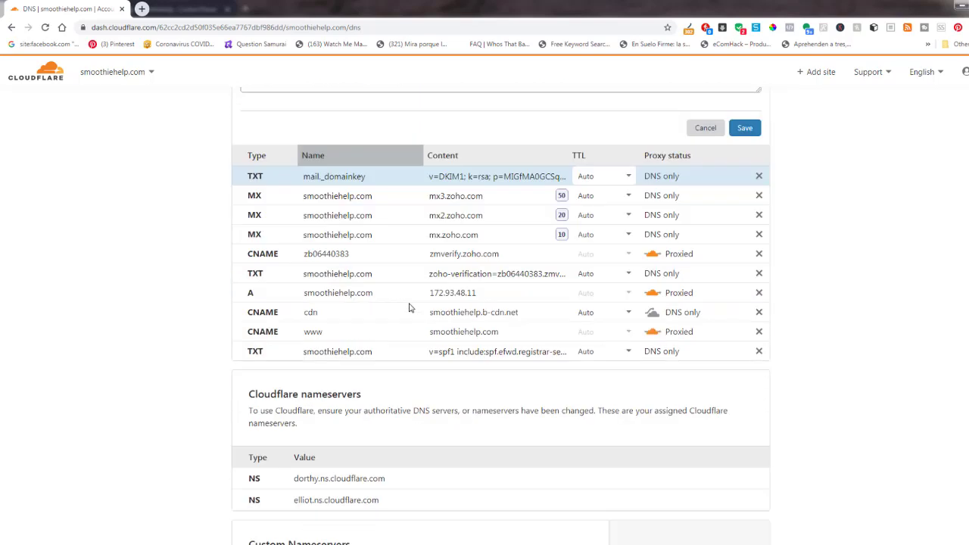
{"action": "scroll", "coordinate": [363, 305], "scroll_direction": "up", "scroll_amount": 2}
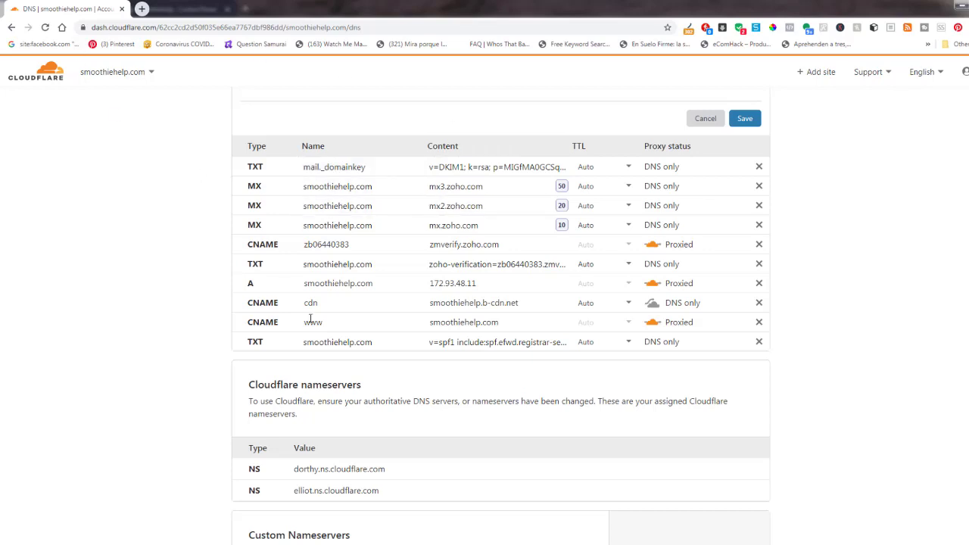
{"action": "left_click", "coordinate": [409, 503]}
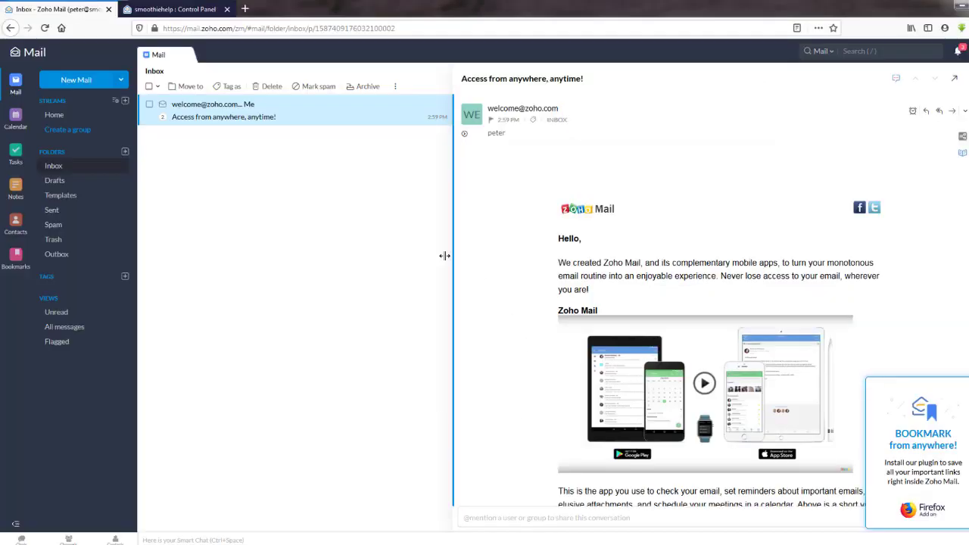
Verify the mail._domainkey DKIM record and open the dkimcore.org checker in a new tab
{"action": "left_click", "coordinate": [156, 9]}
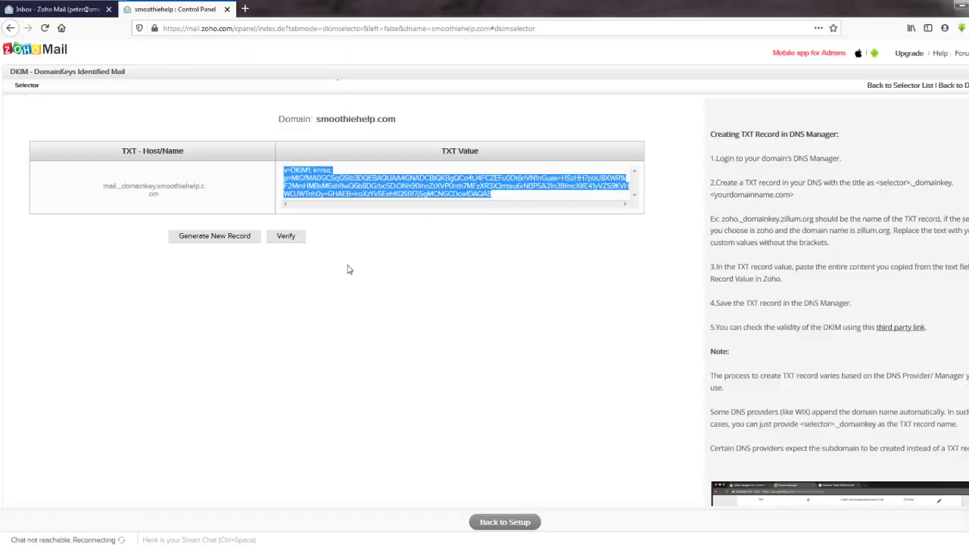
{"action": "left_click", "coordinate": [277, 240]}
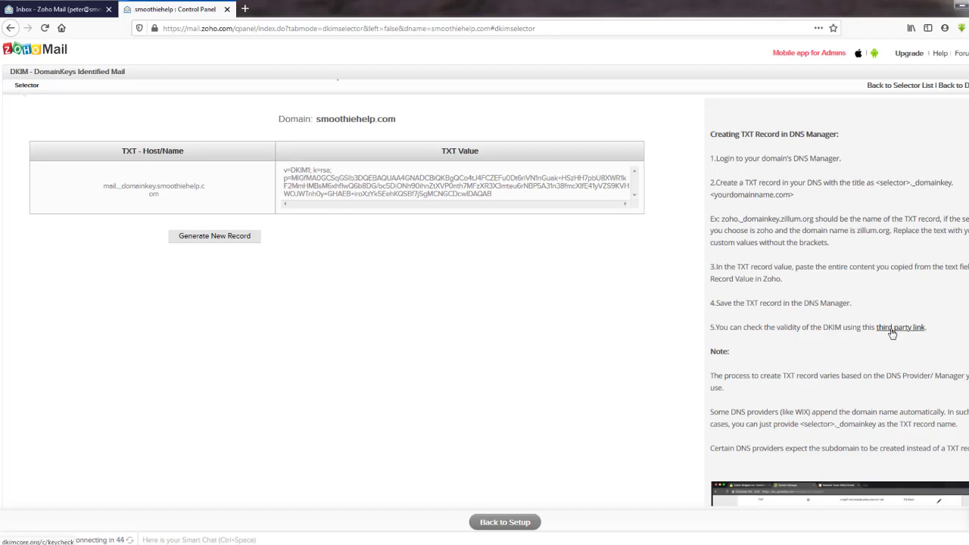
{"action": "right_click", "coordinate": [892, 333]}
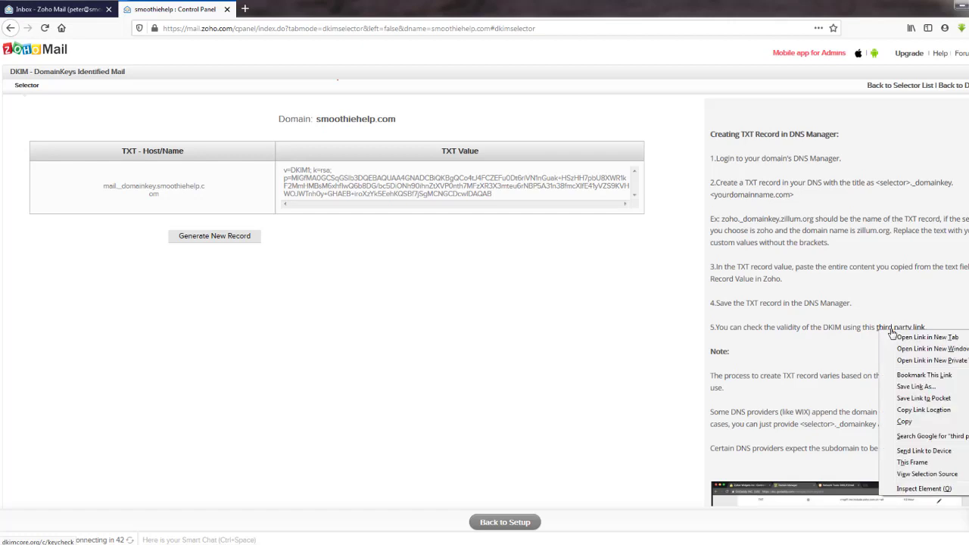
{"action": "left_click", "coordinate": [925, 336]}
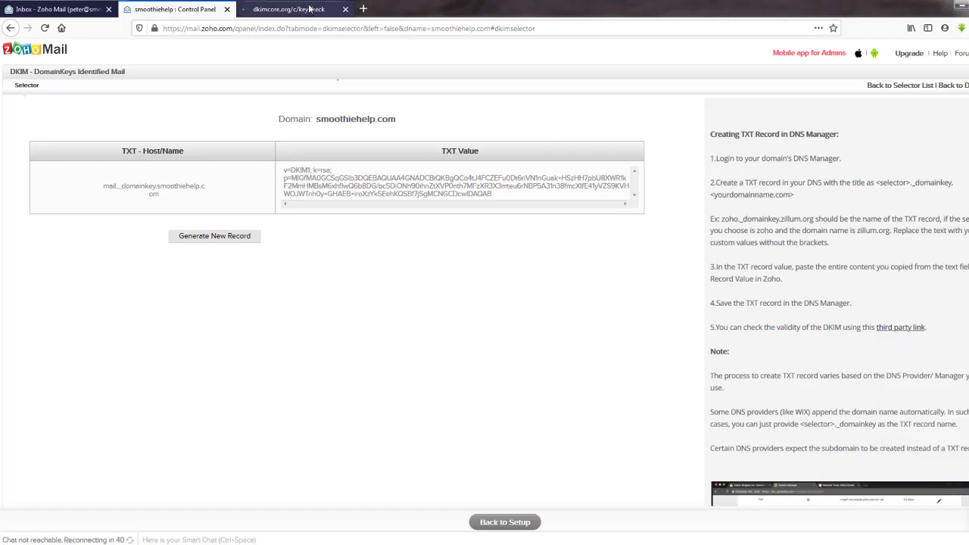
{"action": "left_click", "coordinate": [307, 10]}
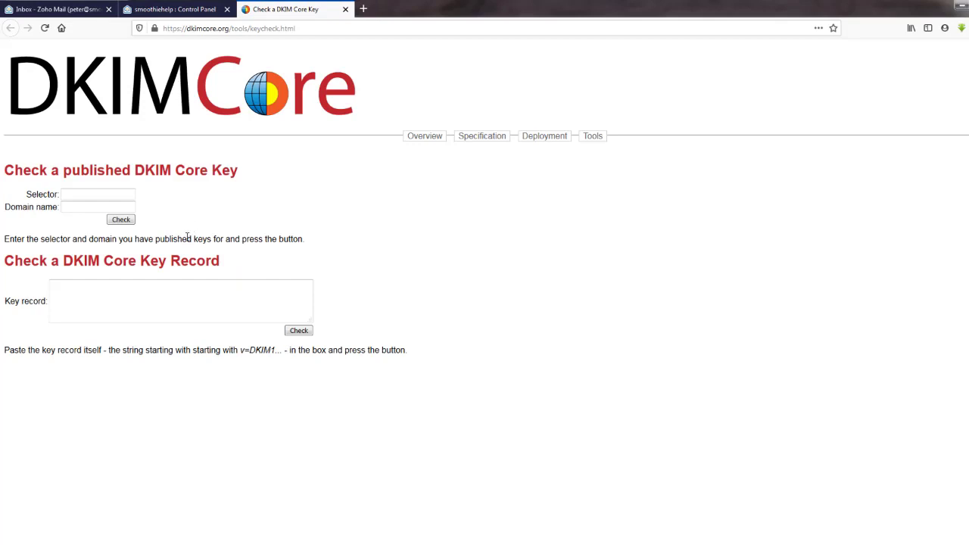
{"action": "left_click", "coordinate": [171, 11]}
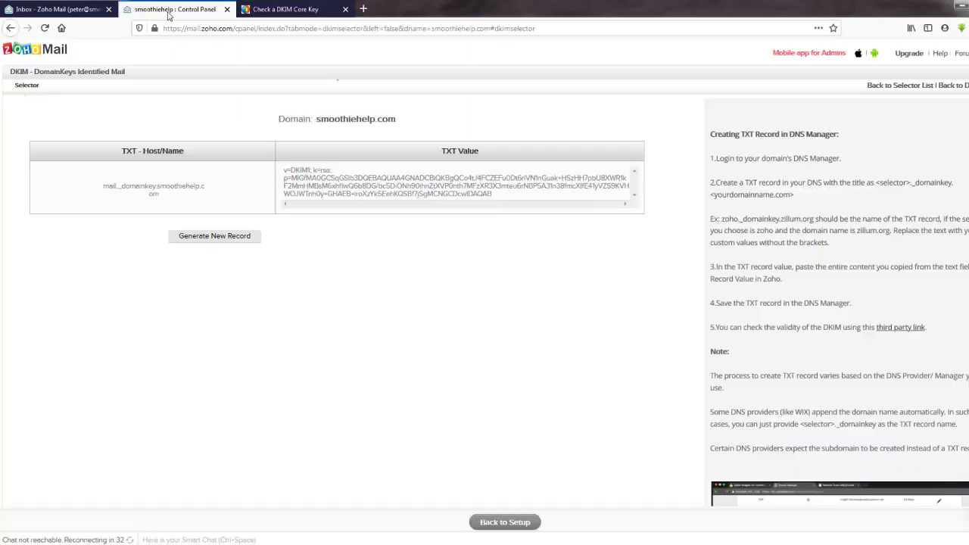
Go back to Domain Setup's SPF/DKIM step and open the DKIM domain list showing smoothiehelp.com enabled
{"action": "left_click", "coordinate": [509, 522]}
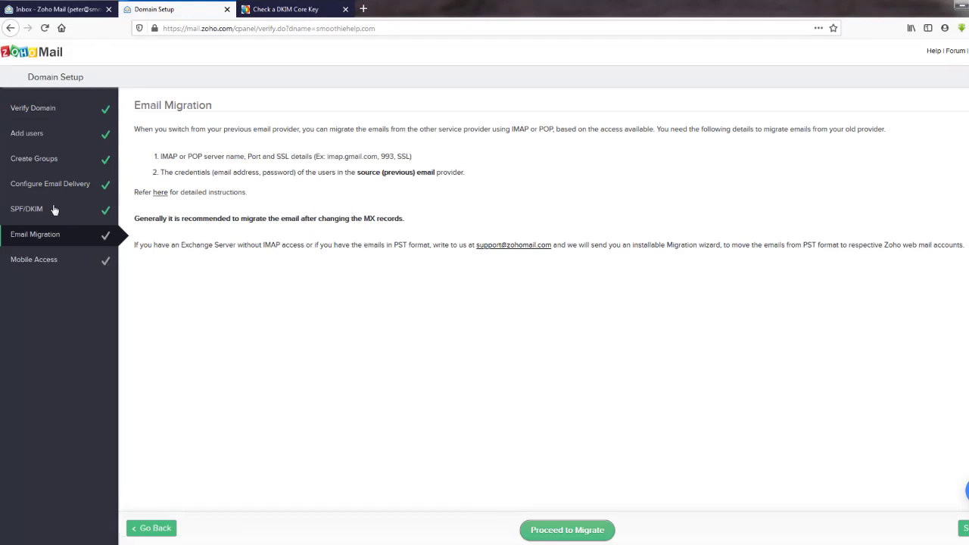
{"action": "left_click", "coordinate": [34, 207]}
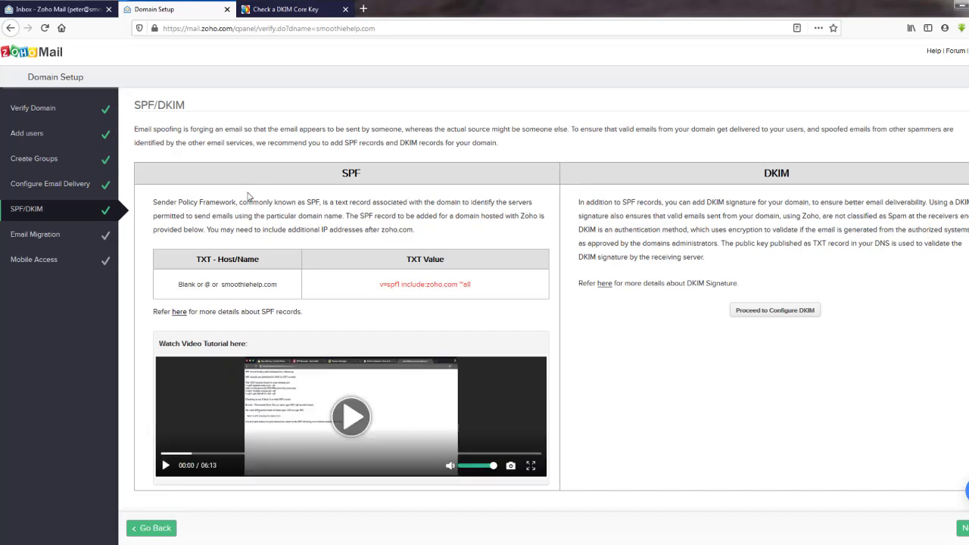
{"action": "left_click", "coordinate": [766, 309]}
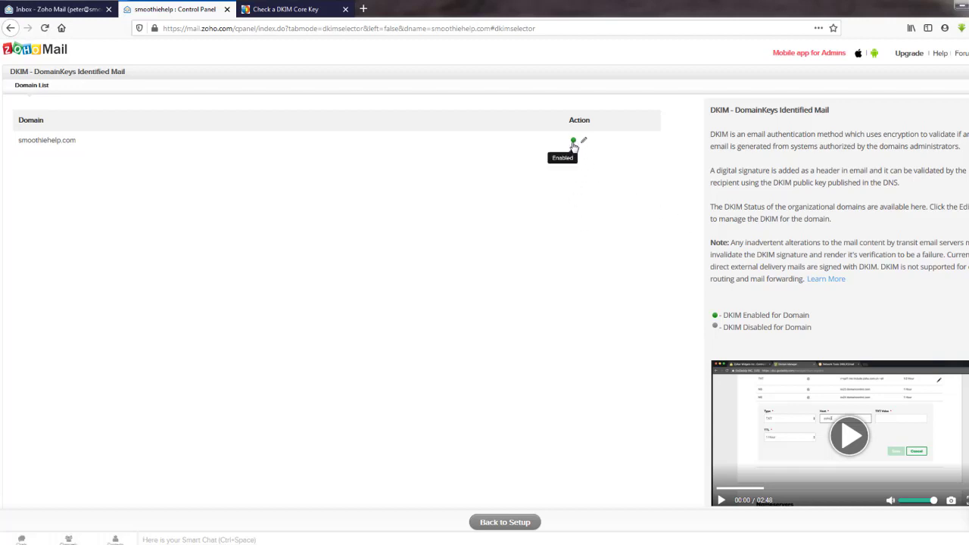
Check that the mail selector is verified, then return to the wizard's Email Migration step
{"action": "left_click", "coordinate": [583, 140]}
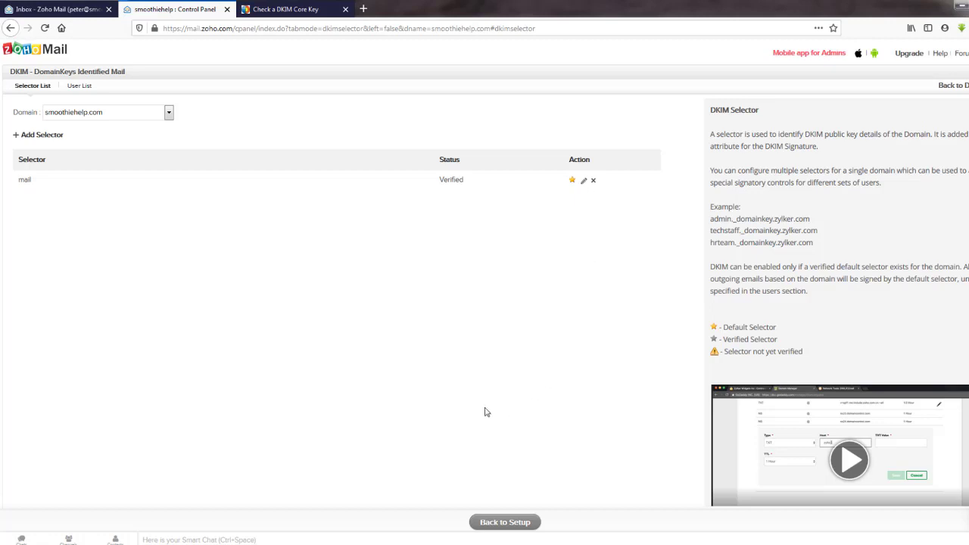
{"action": "left_click", "coordinate": [511, 521]}
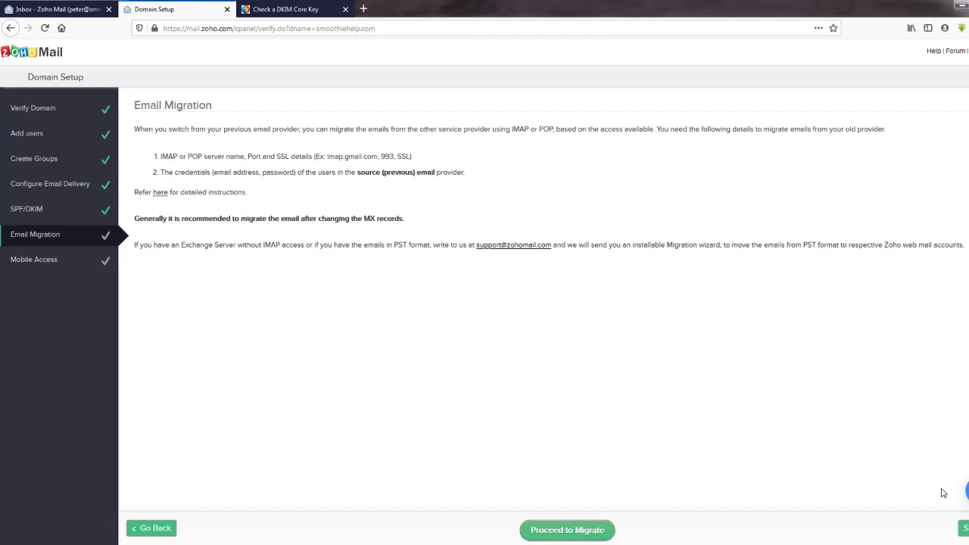
Advance past Mobile Access, complete the domain setup wizard, and open the Control Panel dashboard
{"action": "left_click", "coordinate": [966, 527]}
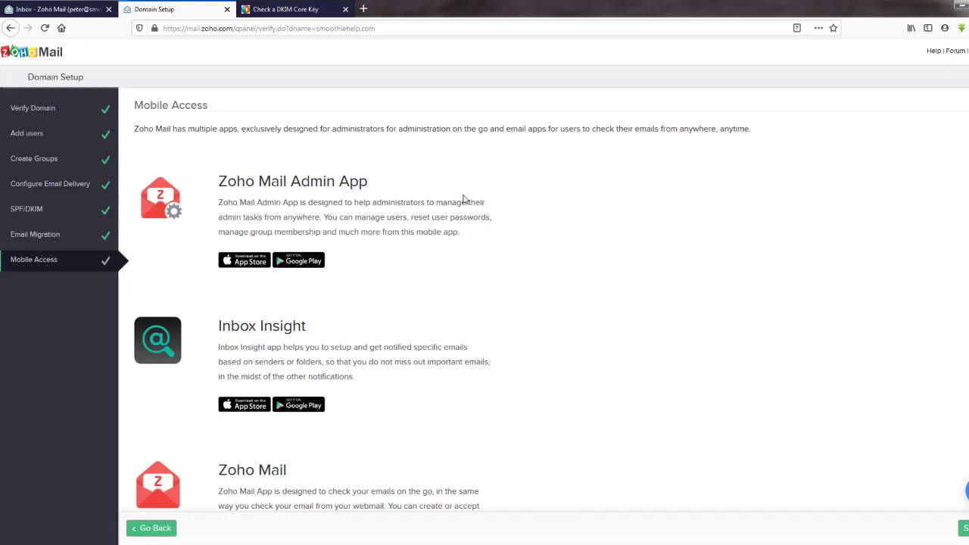
{"action": "scroll", "coordinate": [464, 199], "scroll_direction": "down", "scroll_amount": 3}
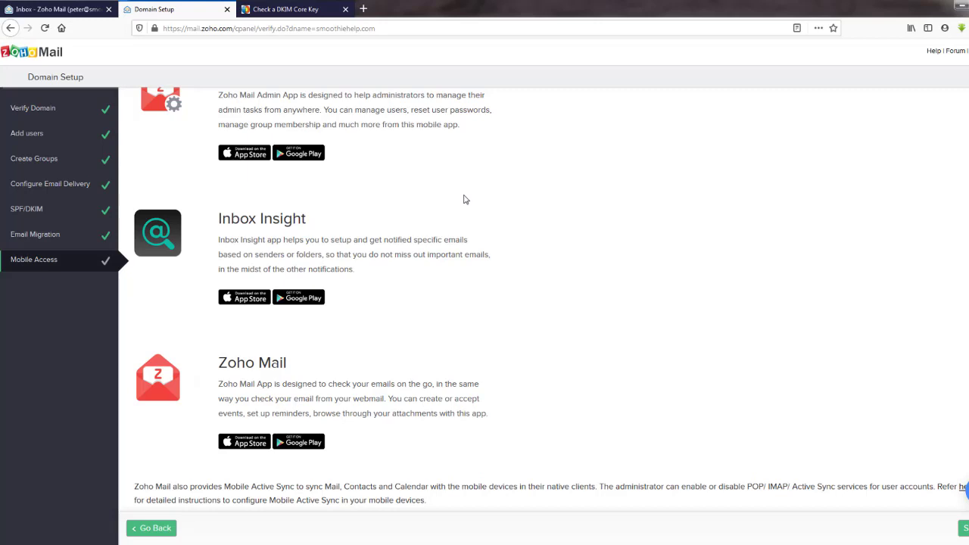
{"action": "scroll", "coordinate": [464, 199], "scroll_direction": "down", "scroll_amount": 1}
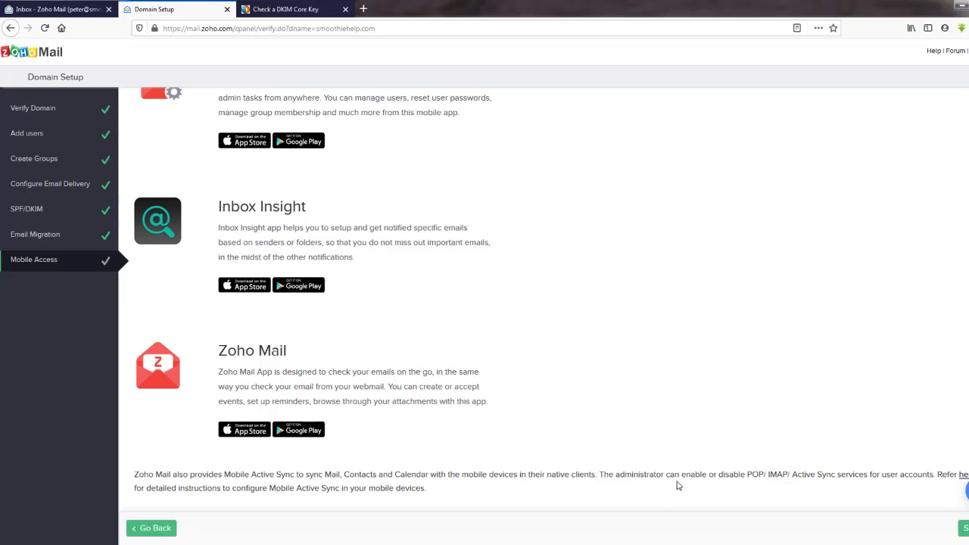
{"action": "left_click", "coordinate": [964, 521]}
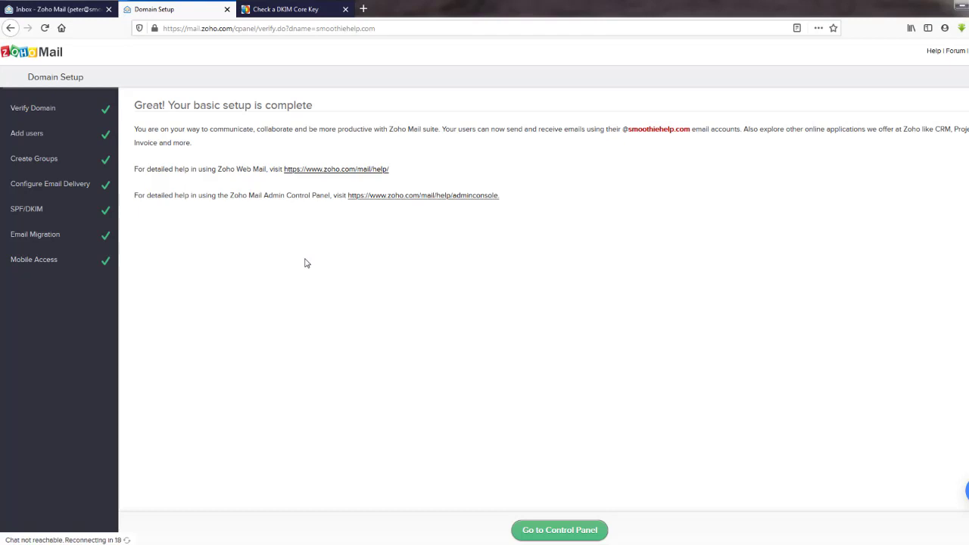
{"action": "left_click", "coordinate": [575, 530]}
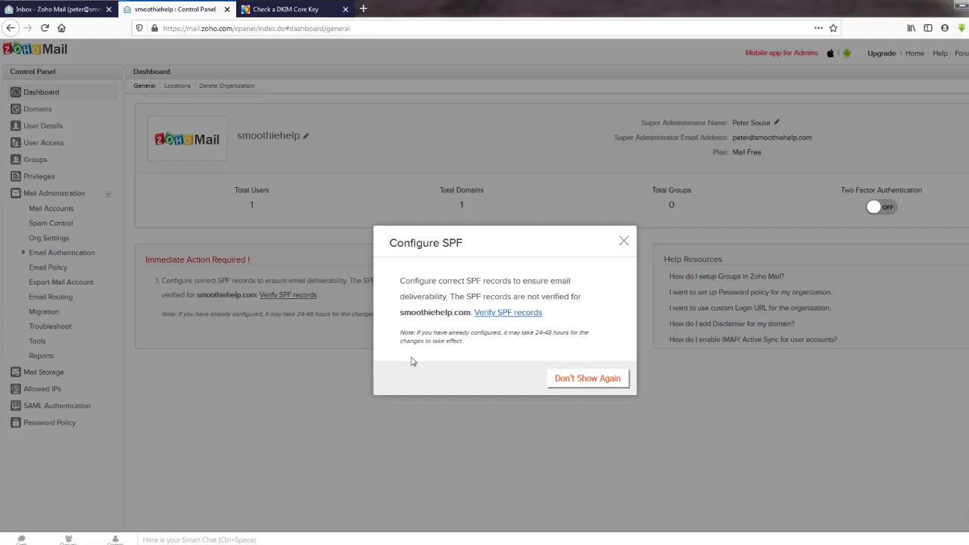
Retry SPF verification for smoothiehelp.com in Zoho Mail and dismiss the 'not found' failure notice
{"action": "left_click", "coordinate": [498, 313]}
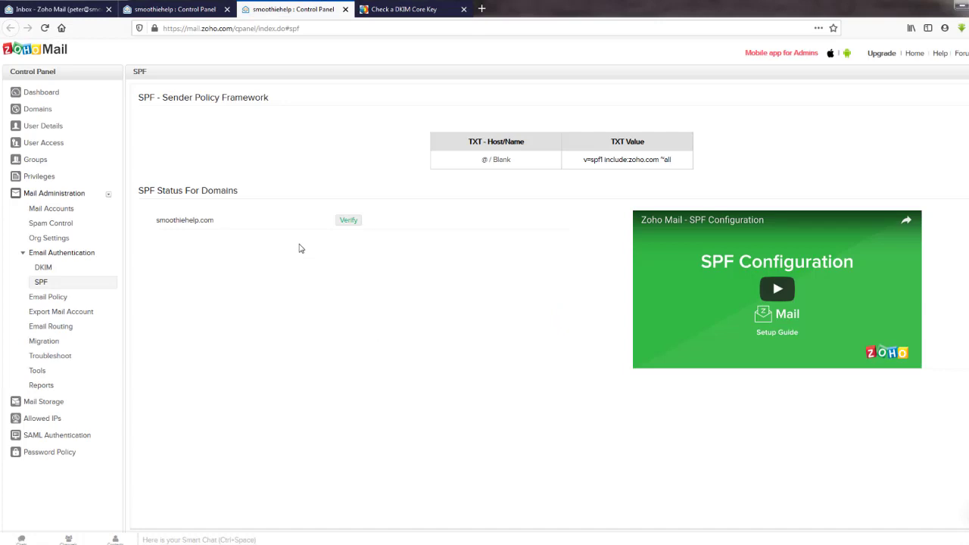
{"action": "left_click", "coordinate": [346, 221]}
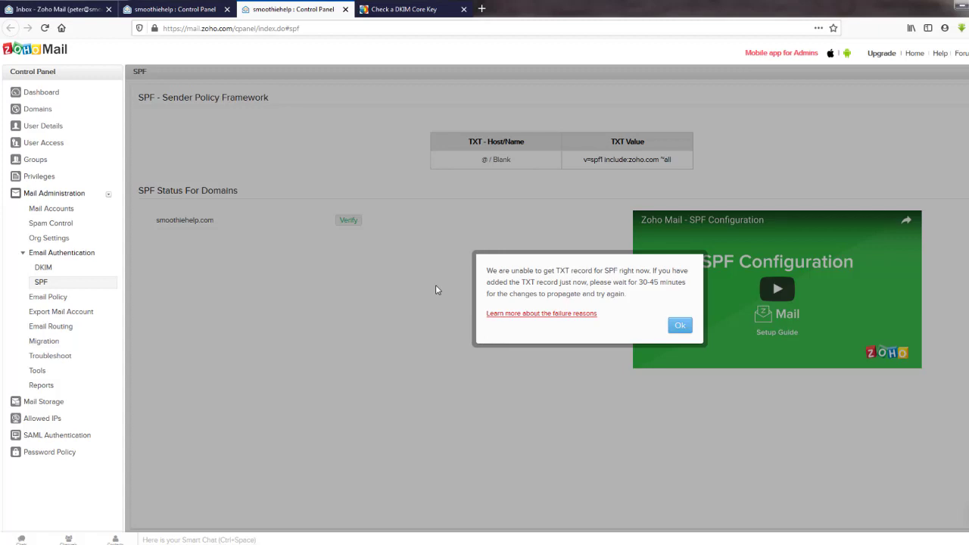
{"action": "left_click", "coordinate": [680, 326]}
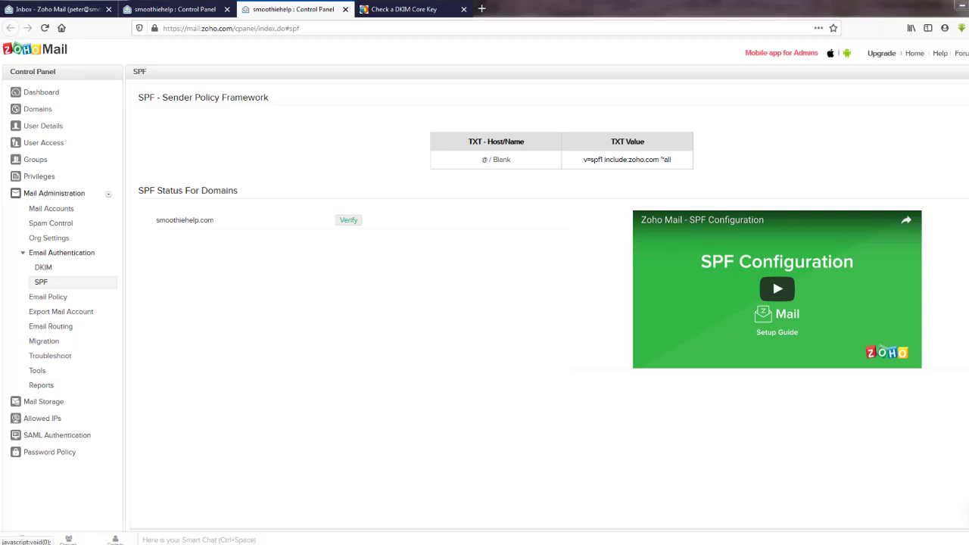
{"action": "left_click", "coordinate": [375, 542]}
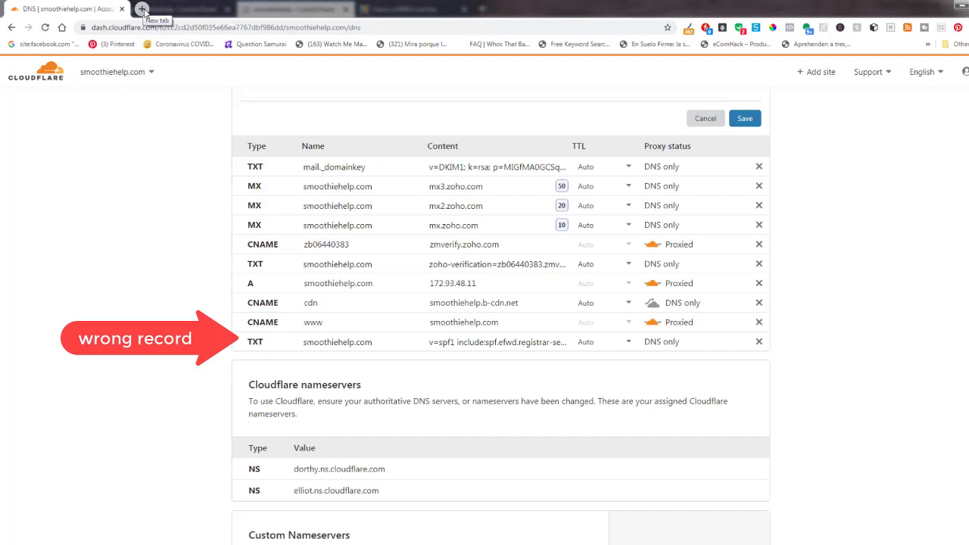
Search 'dns google flush' in a new tab and open Google Public DNS's Flush Cache page
{"action": "left_click", "coordinate": [142, 9]}
{"action": "left_click", "coordinate": [82, 14]}
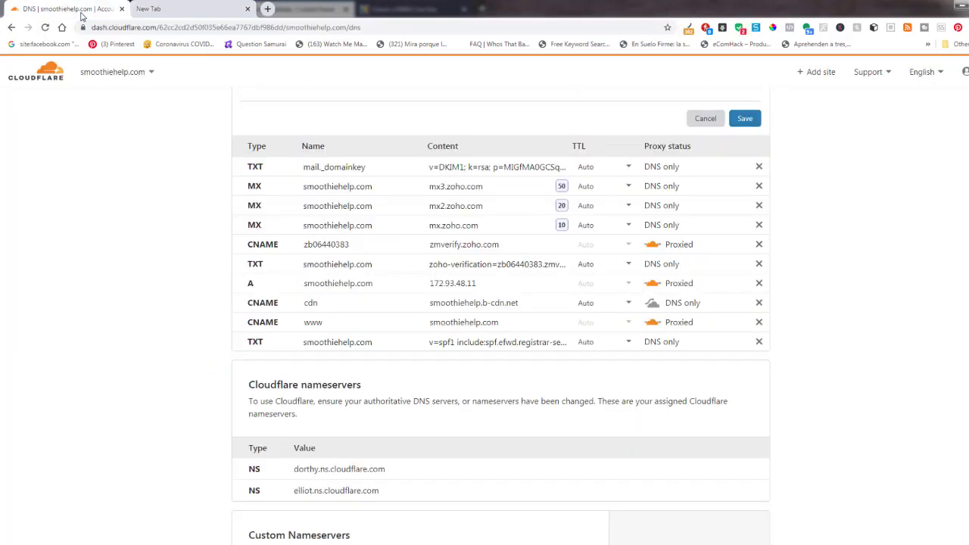
{"action": "left_click", "coordinate": [166, 13]}
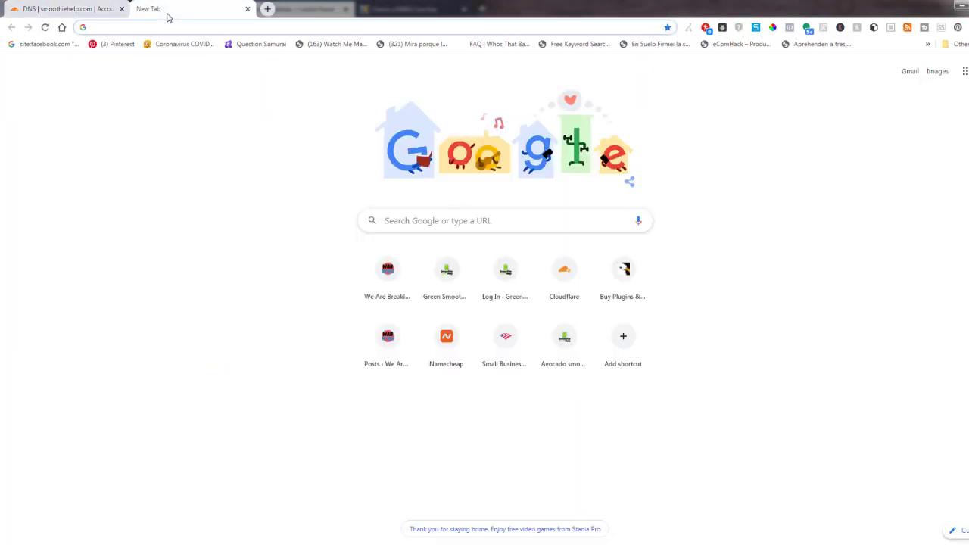
{"action": "type", "text": "d"}
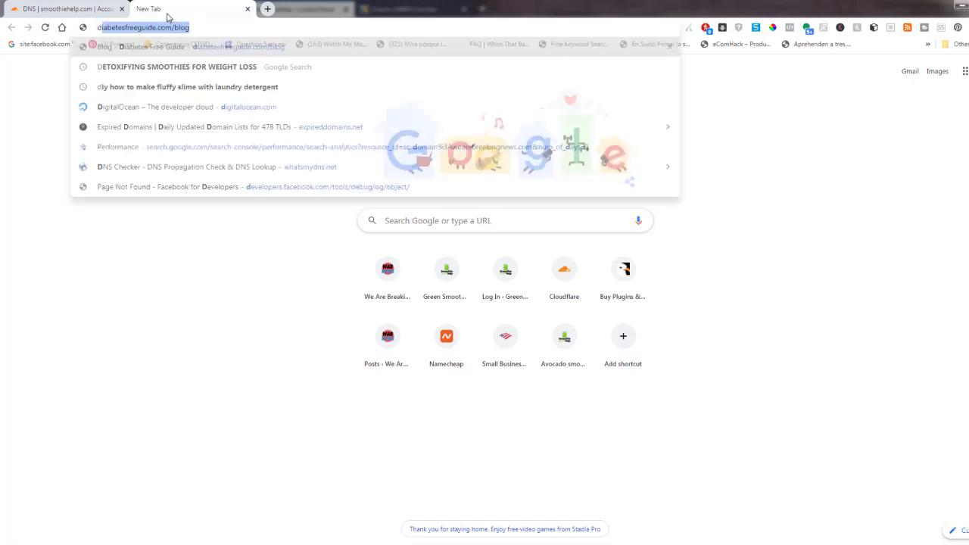
{"action": "type", "text": "ns google flsh"}
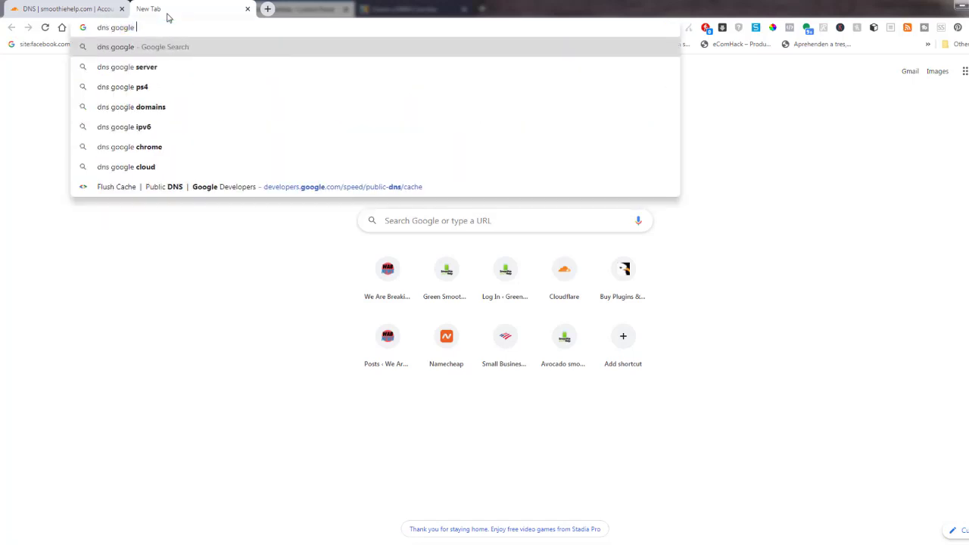
{"action": "key", "text": "BackSpace"}
{"action": "key", "text": "BackSpace"}
{"action": "type", "text": "ah"}
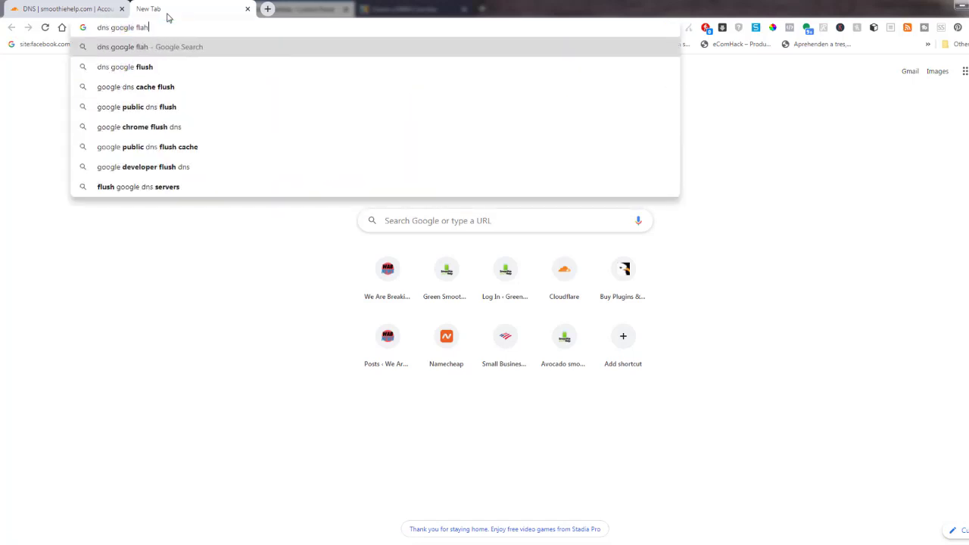
{"action": "key", "text": "Return"}
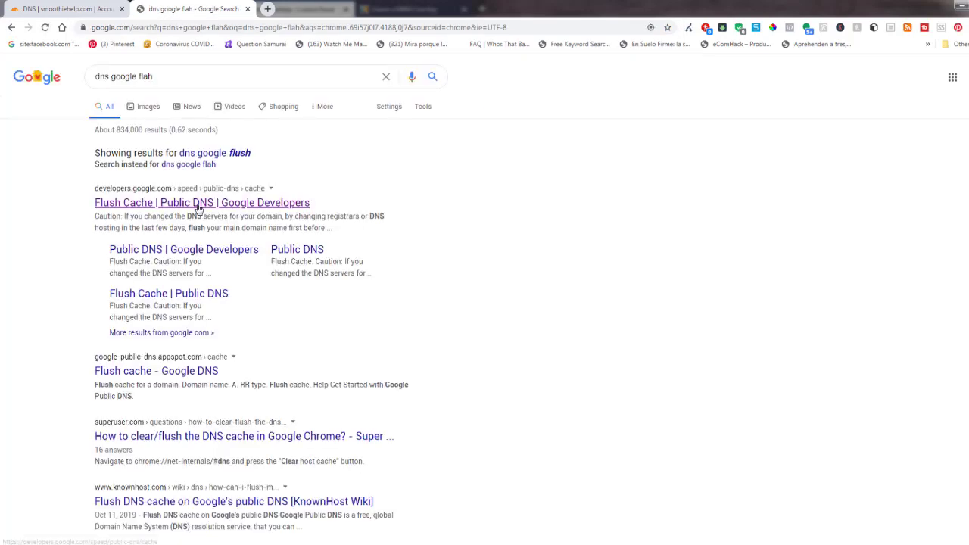
{"action": "left_click", "coordinate": [195, 205]}
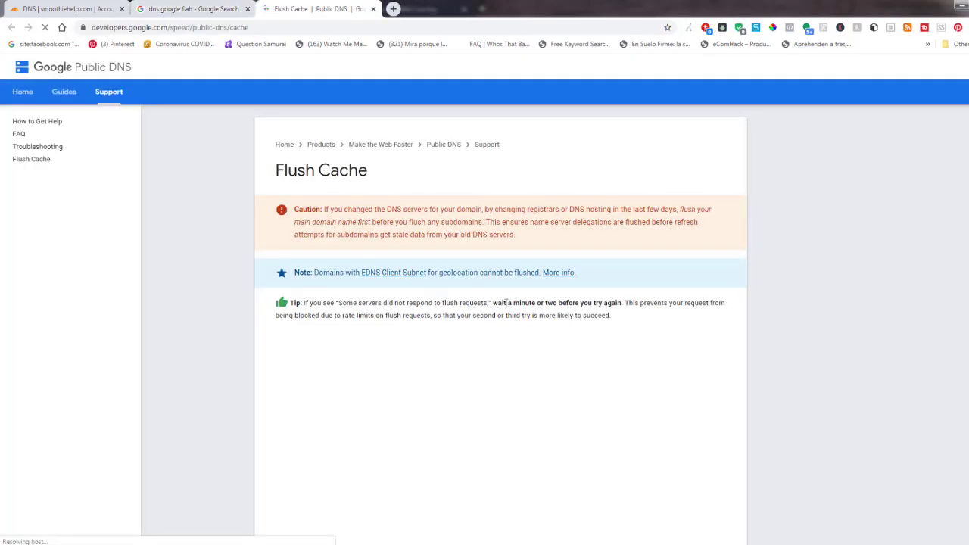
Flush Google Public DNS's cached TXT record for smoothiehelp.com
{"action": "scroll", "coordinate": [465, 337], "scroll_direction": "down", "scroll_amount": 1}
{"action": "scroll", "coordinate": [465, 337], "scroll_direction": "down", "scroll_amount": 1}
{"action": "left_click", "coordinate": [468, 269]}
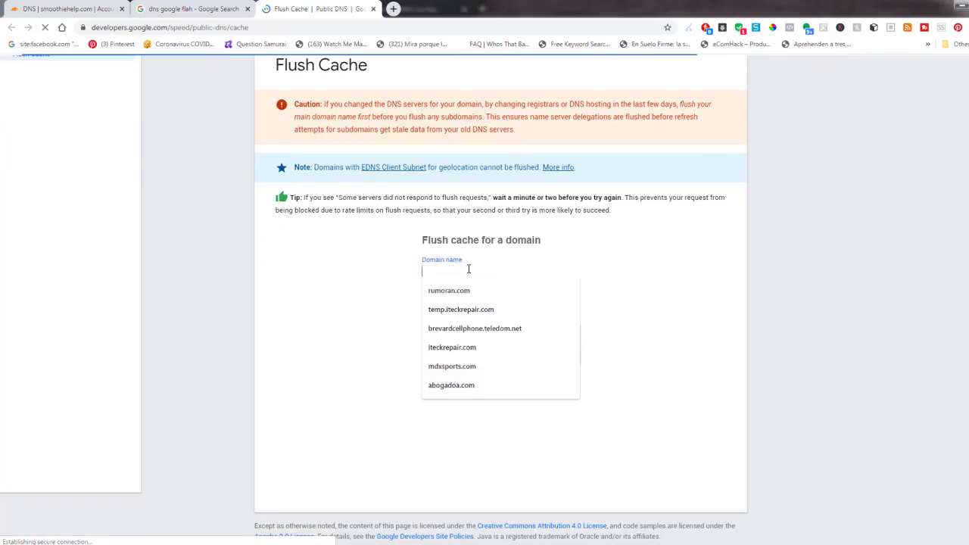
{"action": "type", "text": "s"}
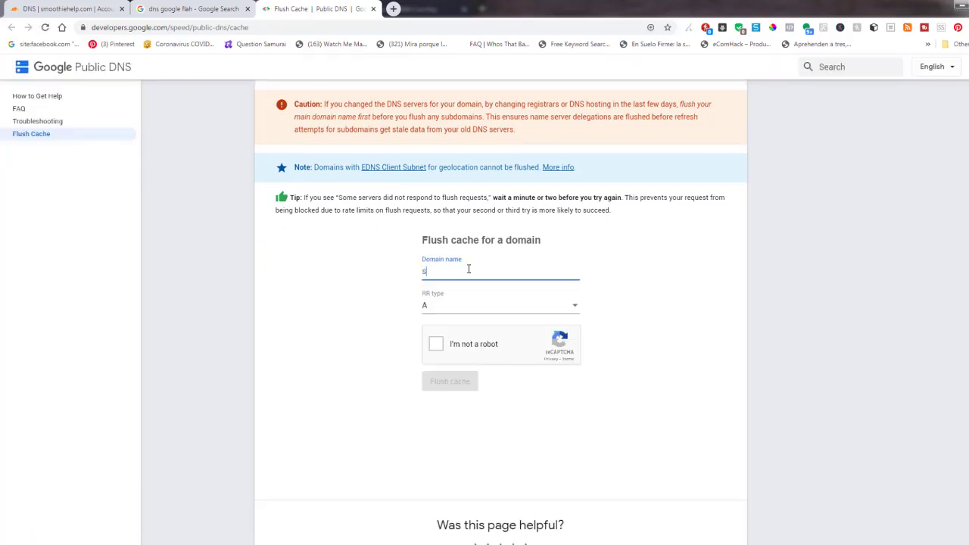
{"action": "type", "text": "mooth"}
{"action": "type", "text": "thie"}
{"action": "type", "text": "help.com"}
{"action": "left_click", "coordinate": [566, 307]}
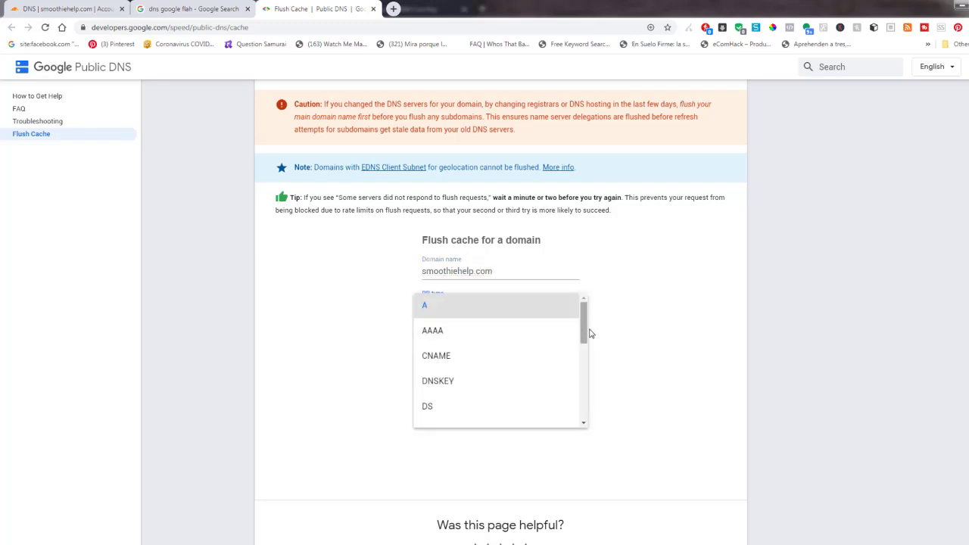
{"action": "left_click_drag", "start_coordinate": [584, 329], "coordinate": [580, 404]}
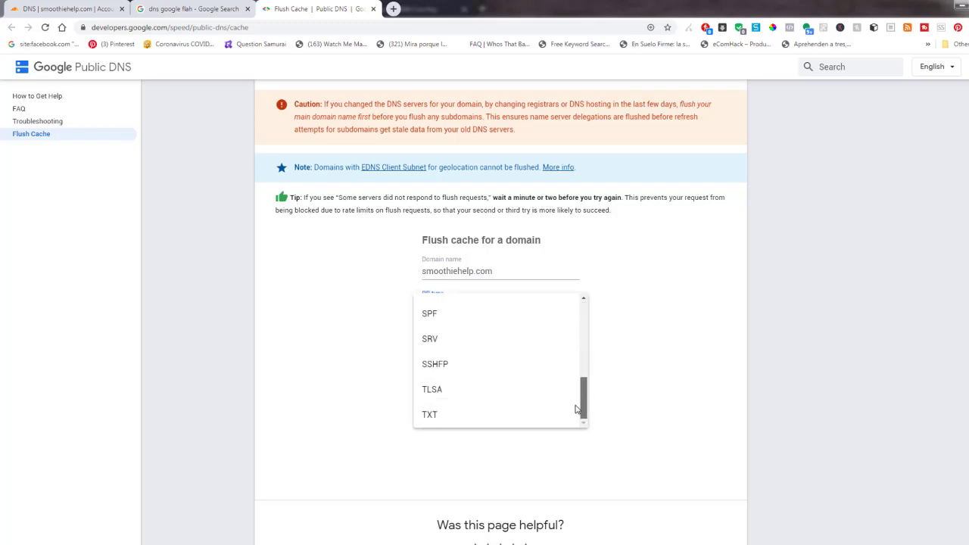
{"action": "left_click", "coordinate": [496, 415]}
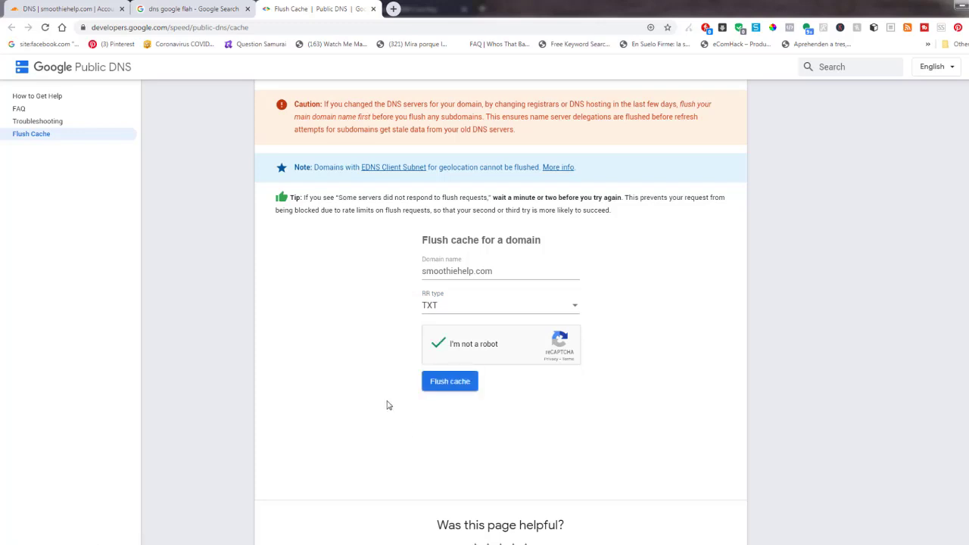
{"action": "left_click", "coordinate": [456, 381]}
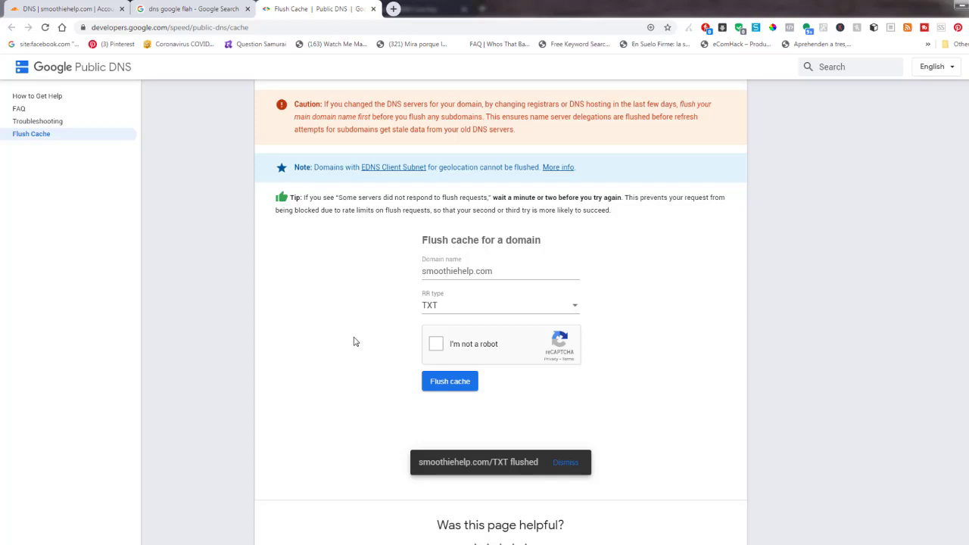
{"action": "left_click", "coordinate": [72, 10]}
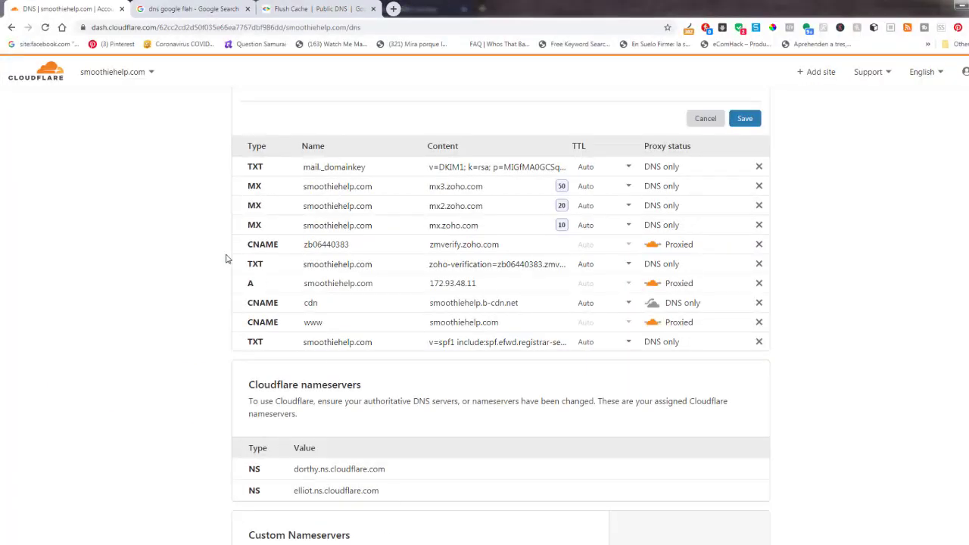
Copy the Zoho SPF value v=spf1 include:zoho.com ~all
{"action": "scroll", "coordinate": [307, 318], "scroll_direction": "up", "scroll_amount": 1}
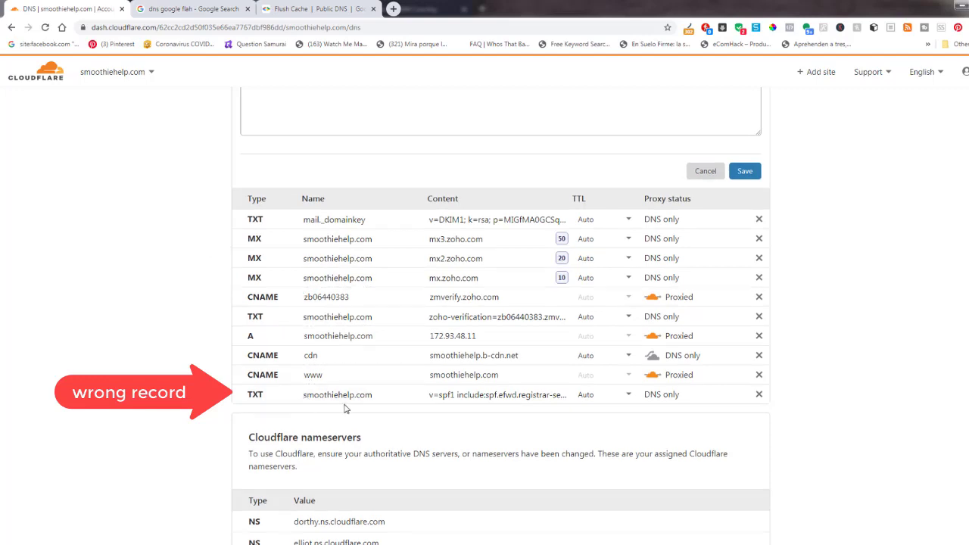
{"action": "left_click", "coordinate": [468, 403]}
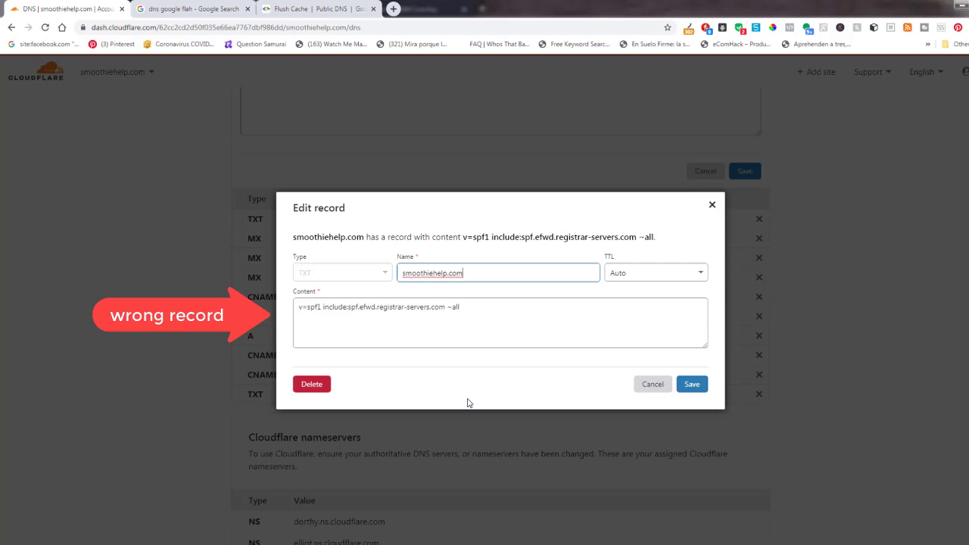
{"action": "left_click", "coordinate": [652, 384]}
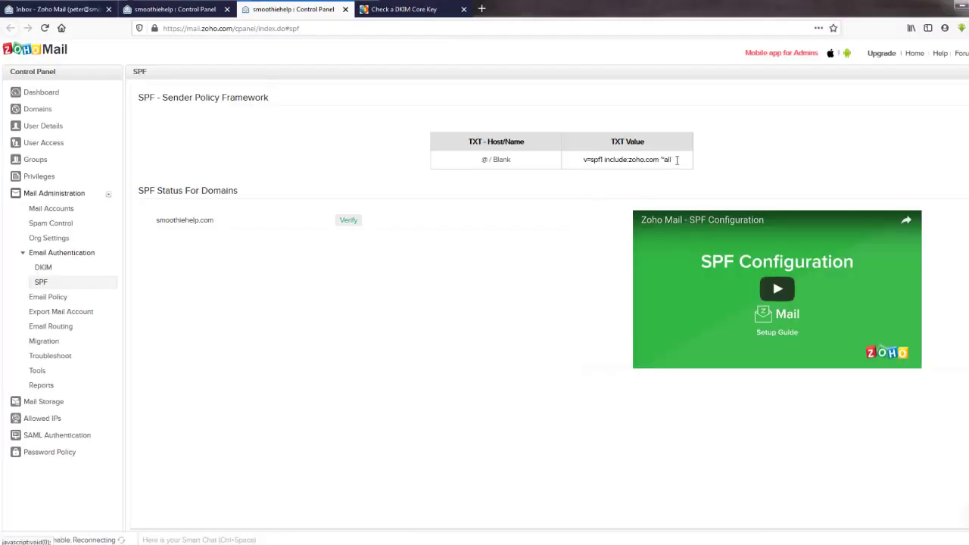
{"action": "left_click_drag", "start_coordinate": [677, 159], "coordinate": [582, 161]}
{"action": "right_click", "coordinate": [604, 161]}
{"action": "left_click", "coordinate": [631, 196]}
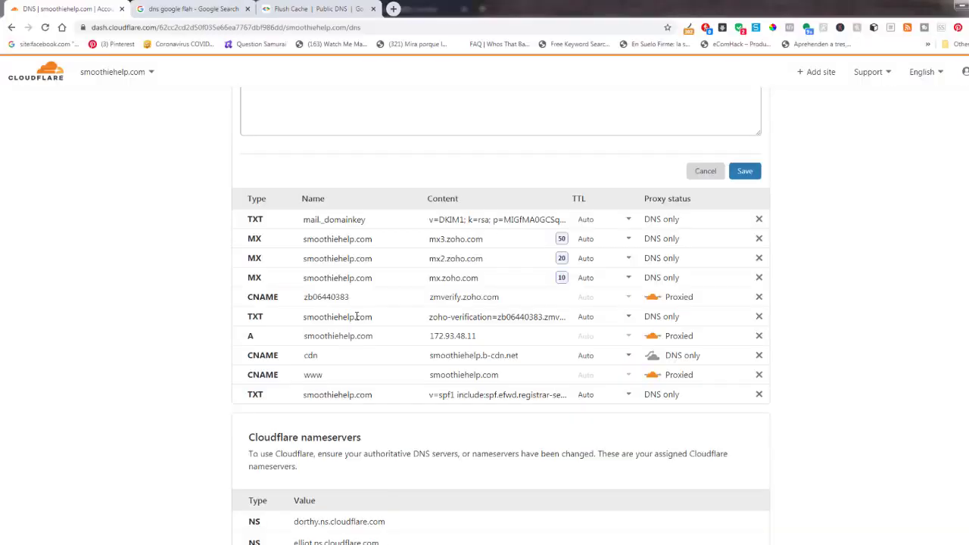
Replace the root TXT record's registrar content with the copied Zoho SPF value and save
{"action": "left_click", "coordinate": [516, 402]}
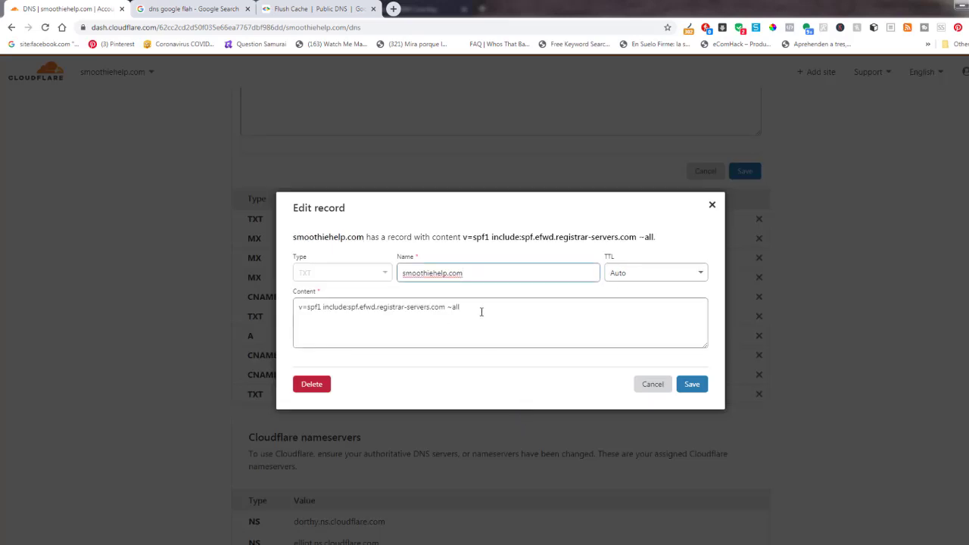
{"action": "left_click_drag", "start_coordinate": [481, 312], "coordinate": [266, 308]}
{"action": "right_click", "coordinate": [327, 306]}
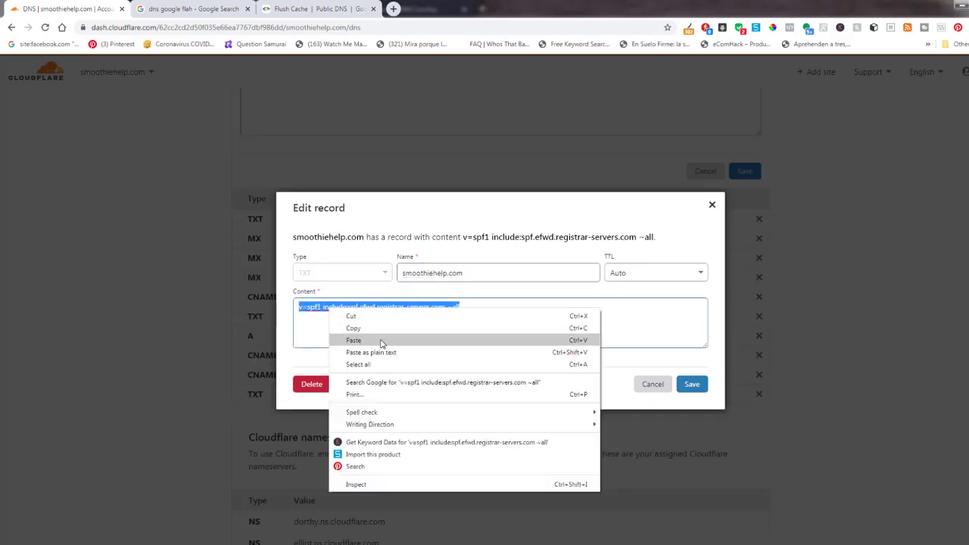
{"action": "left_click", "coordinate": [381, 341]}
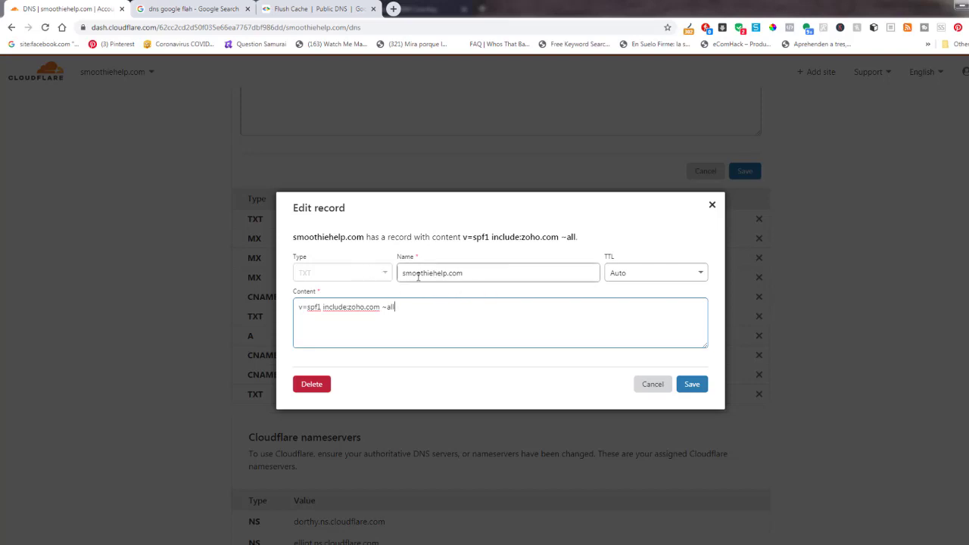
{"action": "left_click", "coordinate": [691, 385]}
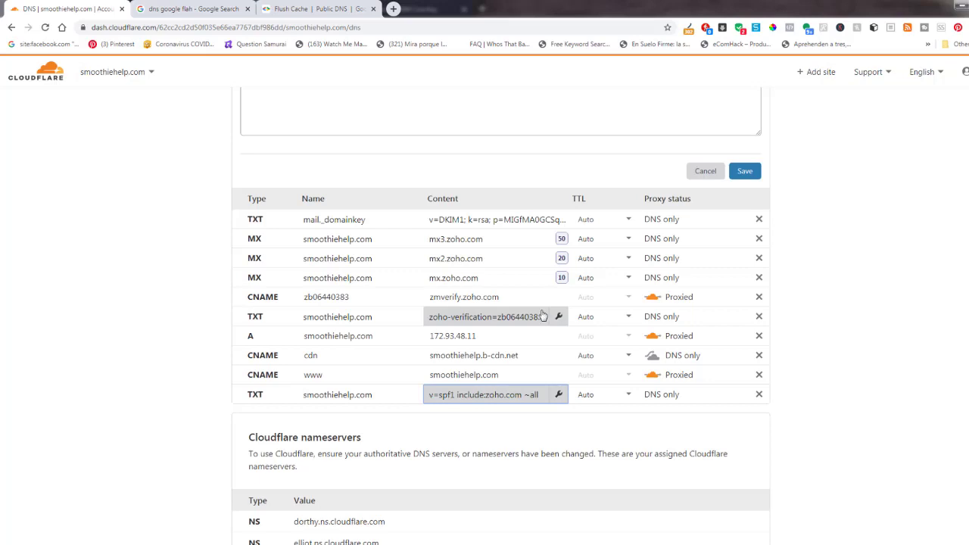
Retry SPF verification for smoothiehelp.com four times, dismissing each 'unable to get TXT record' warning
{"action": "scroll", "coordinate": [542, 315], "scroll_direction": "down", "scroll_amount": 2}
{"action": "scroll", "coordinate": [542, 314], "scroll_direction": "up", "scroll_amount": 2}
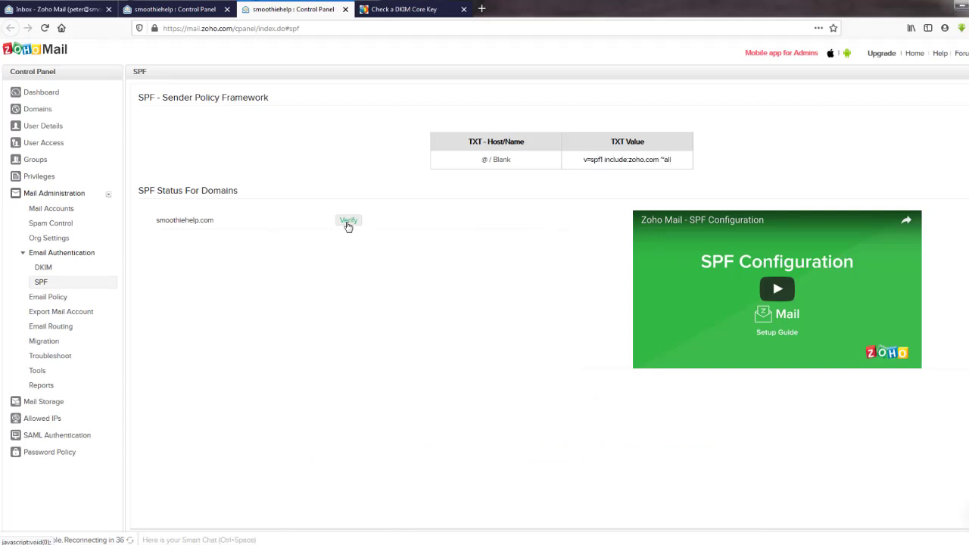
{"action": "left_click", "coordinate": [347, 223]}
{"action": "left_click", "coordinate": [679, 325]}
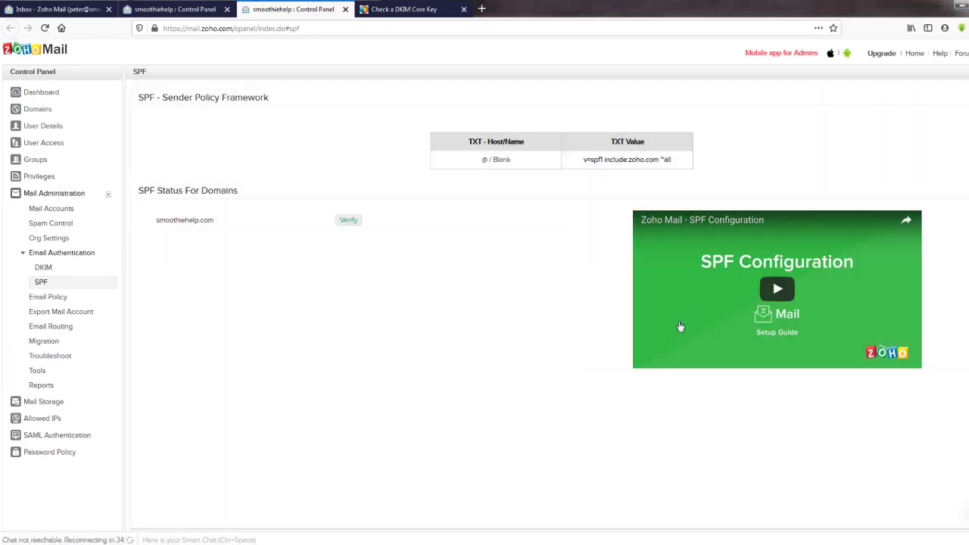
{"action": "left_click", "coordinate": [351, 224]}
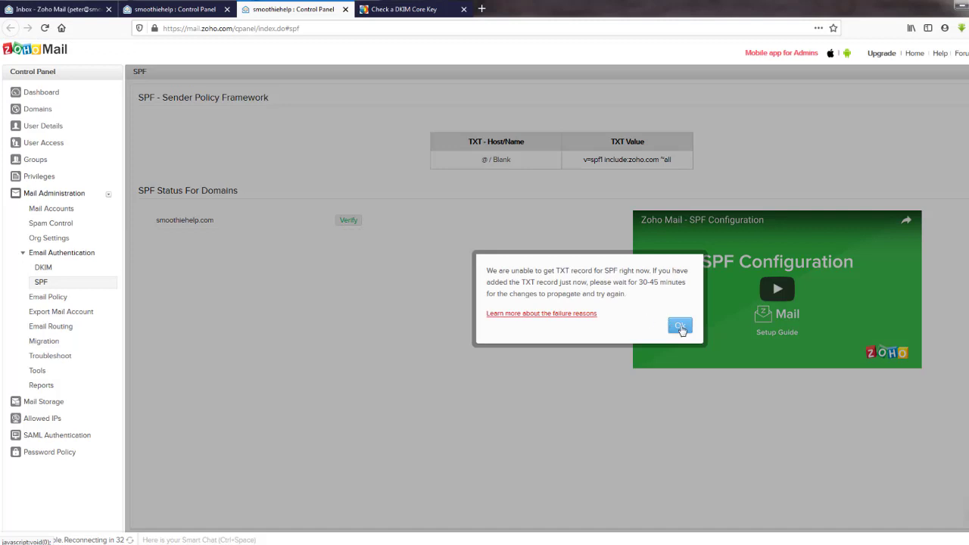
{"action": "left_click", "coordinate": [679, 327]}
{"action": "left_click", "coordinate": [355, 224]}
{"action": "left_click", "coordinate": [680, 326]}
{"action": "left_click", "coordinate": [350, 220]}
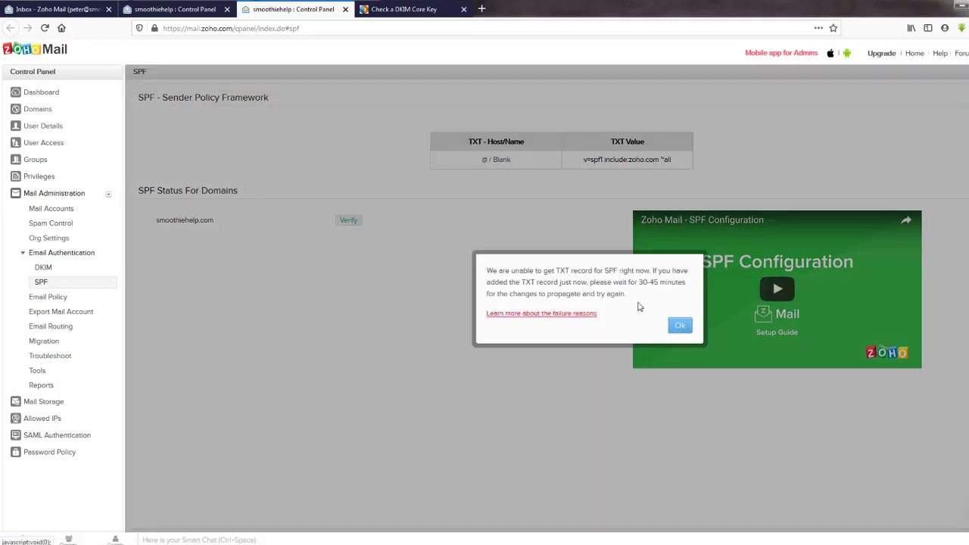
{"action": "left_click", "coordinate": [679, 326]}
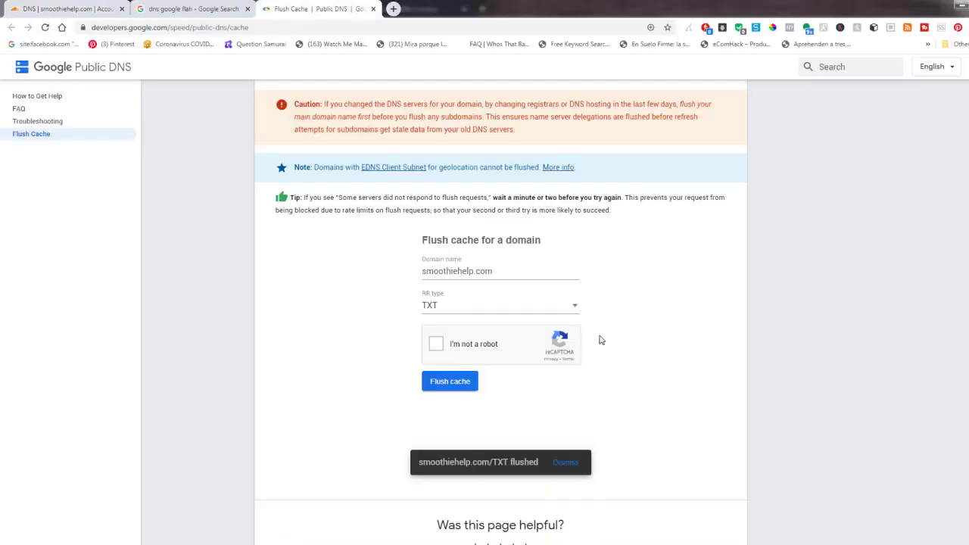
Pass the reCAPTCHA, flush smoothiehelp.com's TXT cache again, and dismiss the flushed notice
{"action": "left_click", "coordinate": [436, 343]}
{"action": "left_click", "coordinate": [440, 383]}
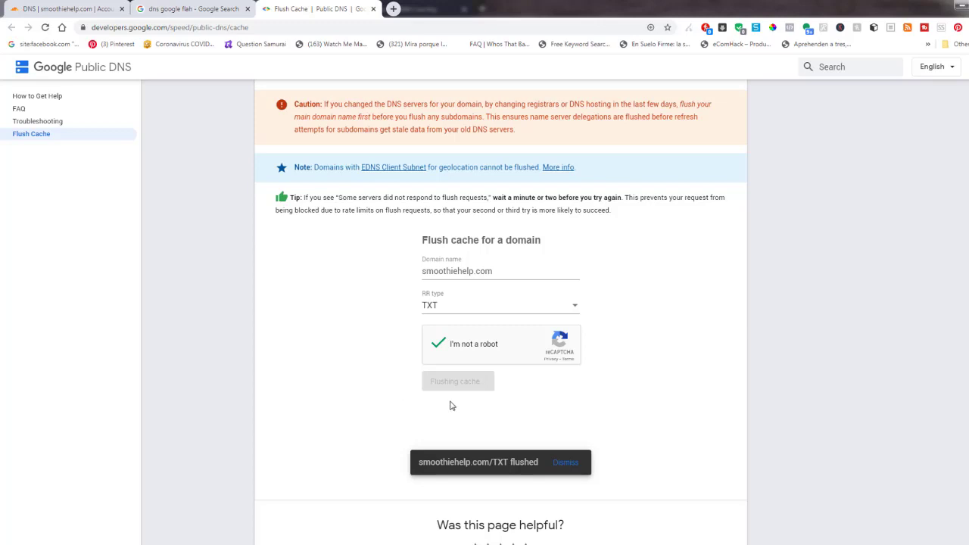
{"action": "left_click", "coordinate": [560, 461]}
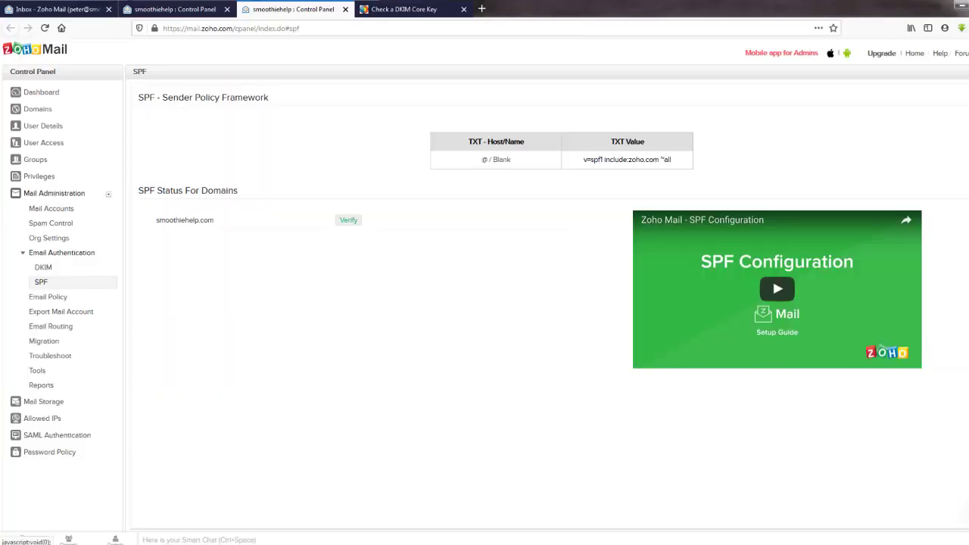
Retry SPF verification, reload the SPF page, and retry again, dismissing both failure warnings
{"action": "left_click", "coordinate": [348, 221]}
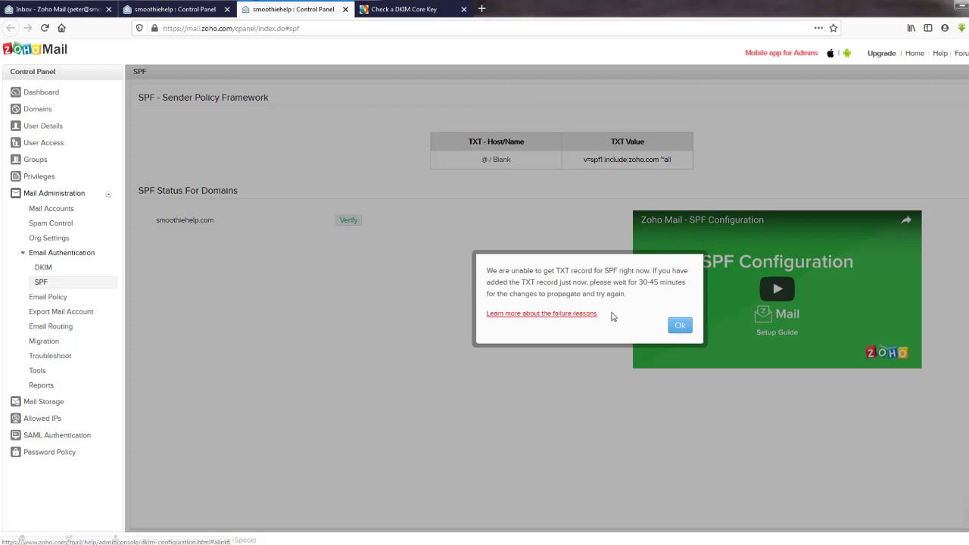
{"action": "left_click", "coordinate": [676, 326]}
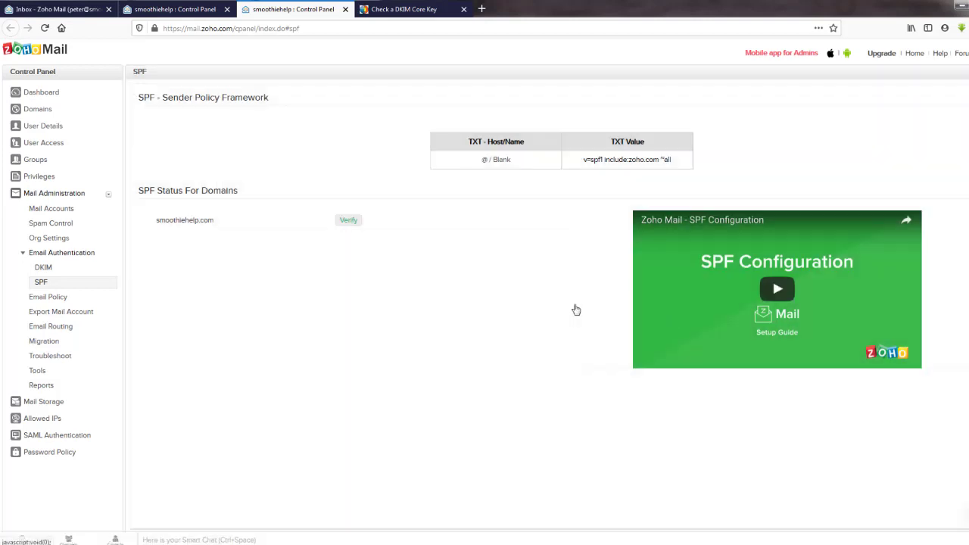
{"action": "right_click", "coordinate": [400, 304]}
{"action": "left_click", "coordinate": [464, 310]}
{"action": "left_click", "coordinate": [347, 221]}
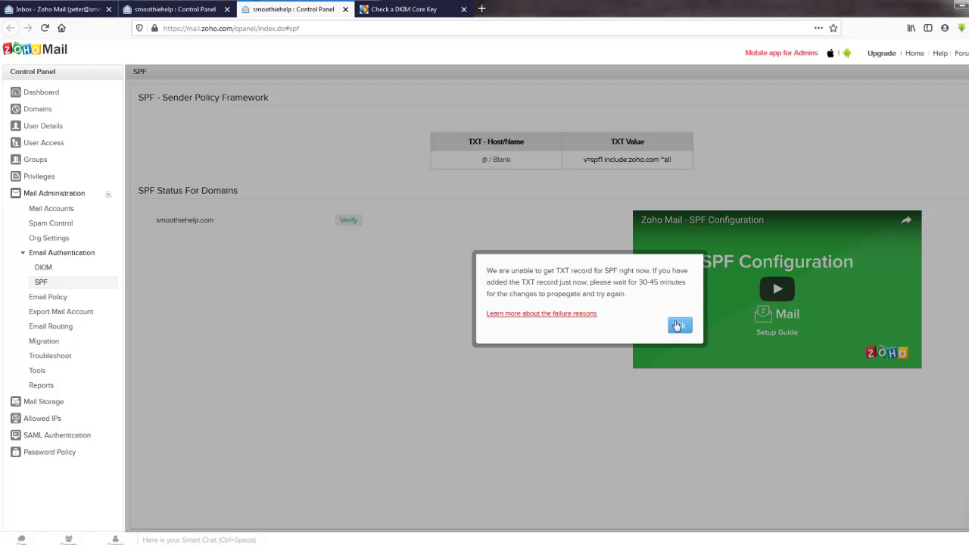
{"action": "left_click", "coordinate": [680, 325]}
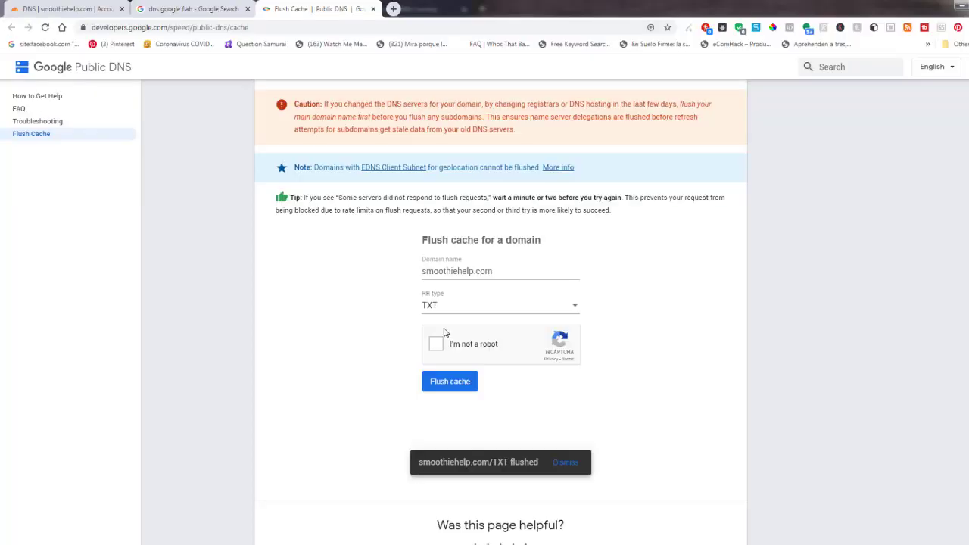
Change the root SPF TXT record's name from smoothiehelp.com to @ and save it
{"action": "left_click", "coordinate": [57, 9]}
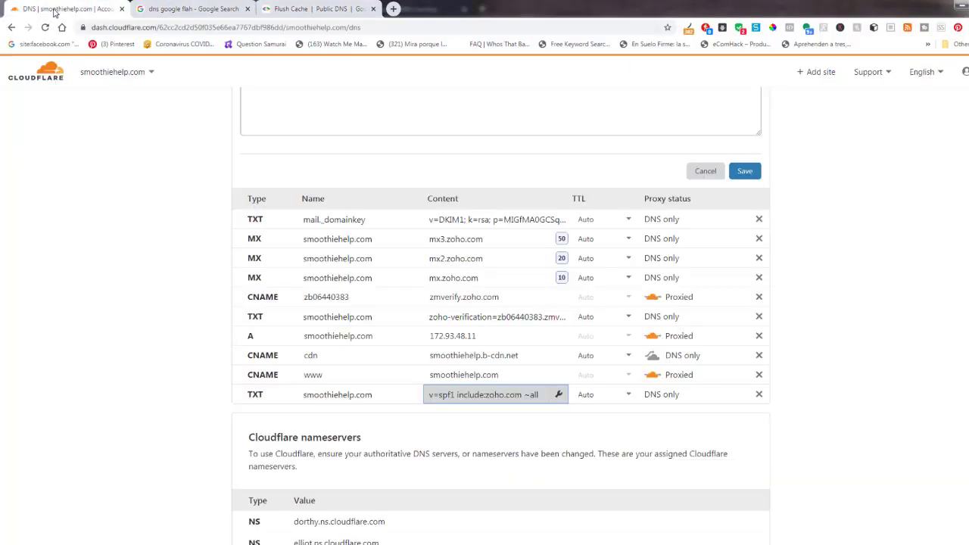
{"action": "left_click", "coordinate": [361, 400]}
{"action": "left_click_drag", "start_coordinate": [472, 271], "coordinate": [358, 267]}
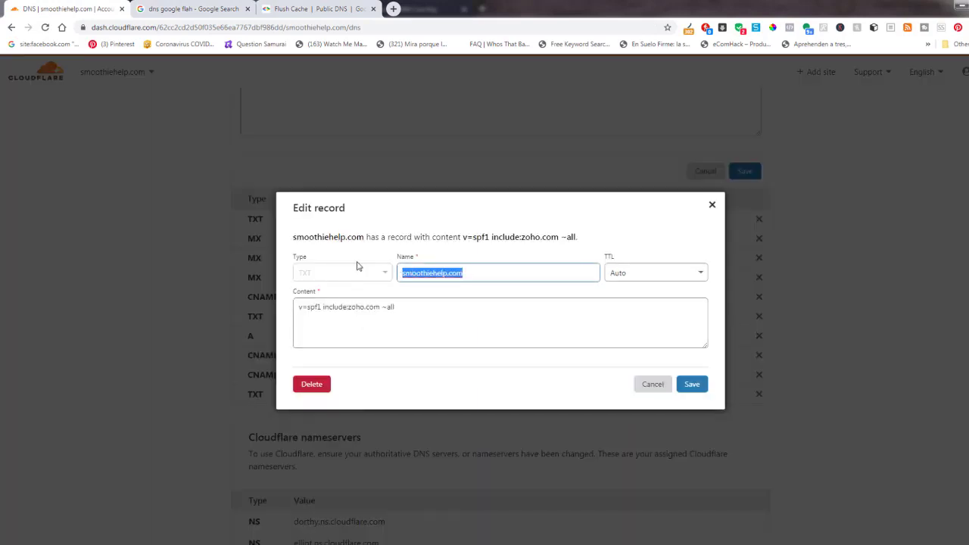
{"action": "key", "text": "BackSpace"}
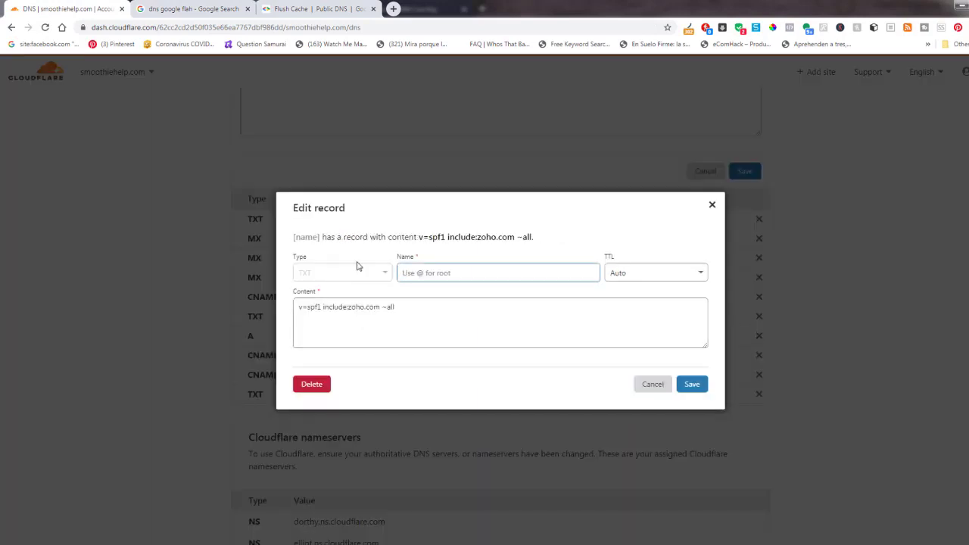
{"action": "left_click", "coordinate": [693, 386]}
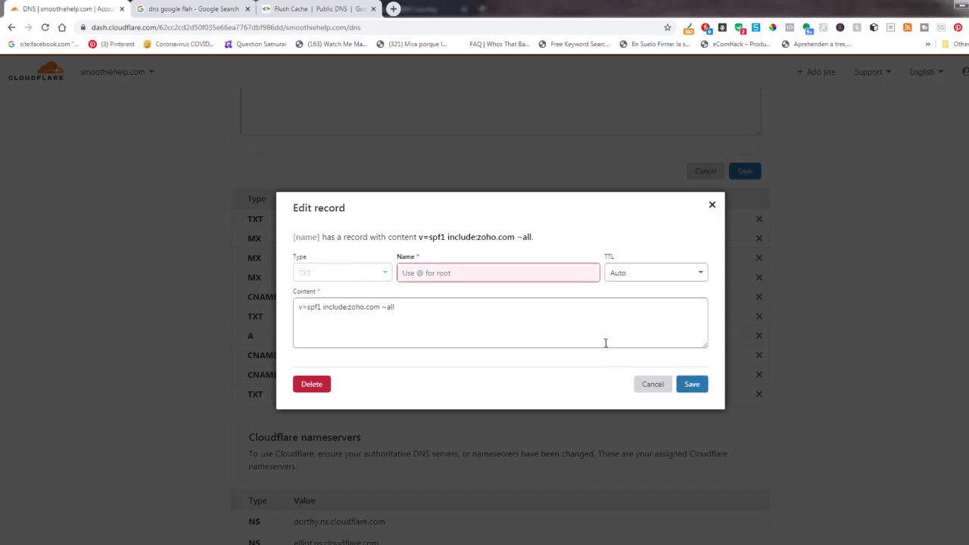
{"action": "left_click", "coordinate": [501, 278]}
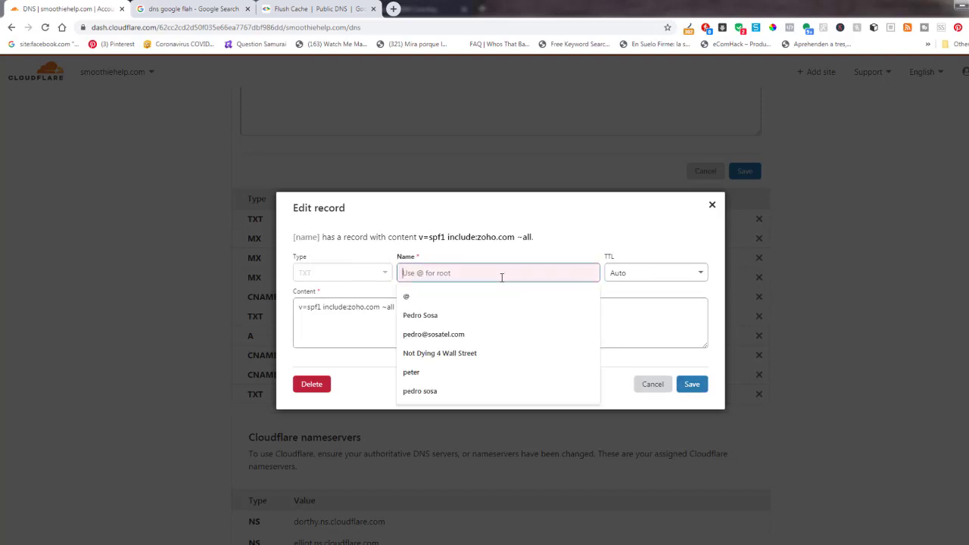
{"action": "type", "text": "@"}
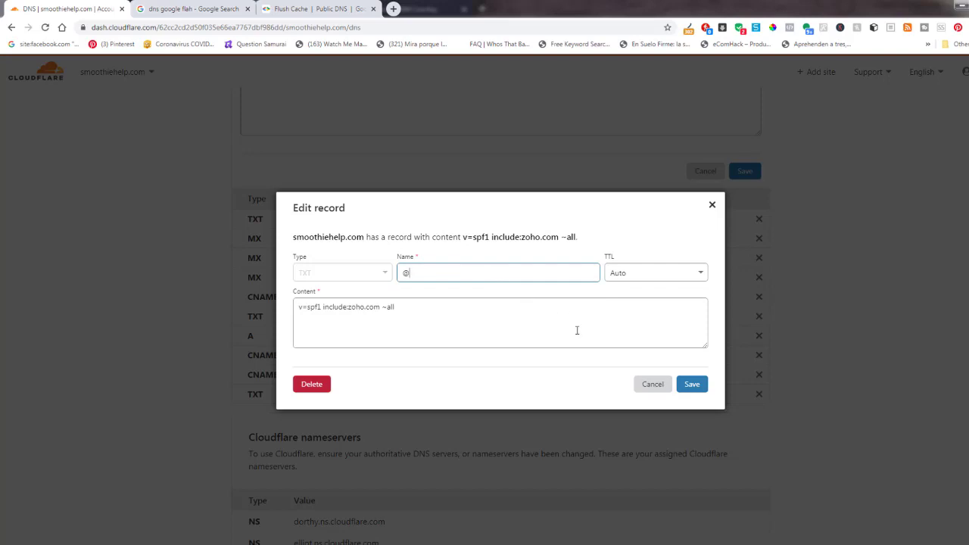
{"action": "left_click", "coordinate": [519, 321]}
{"action": "left_click", "coordinate": [691, 383]}
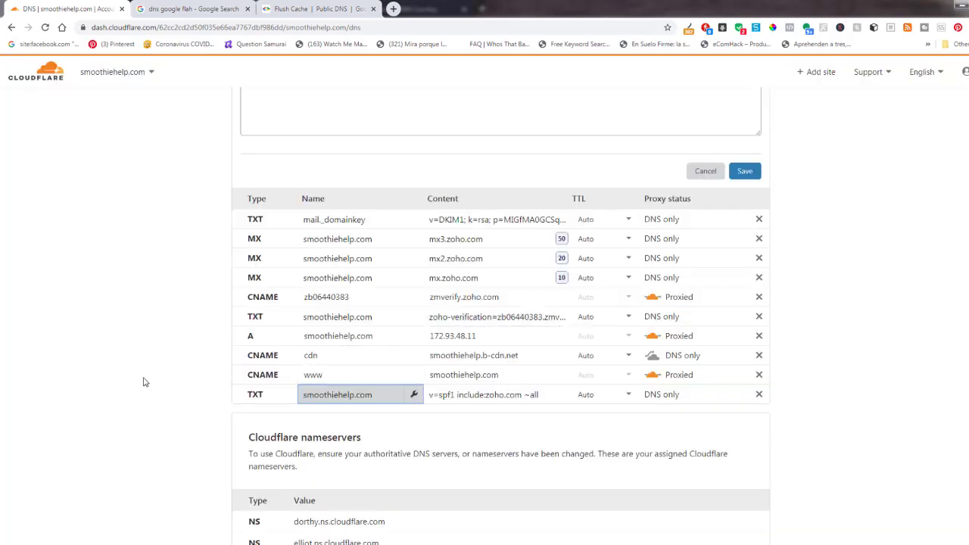
Scroll the DNS list to confirm the v=spf1 include:zoho.com ~all TXT record is listed
{"action": "scroll", "coordinate": [165, 376], "scroll_direction": "down", "scroll_amount": 2}
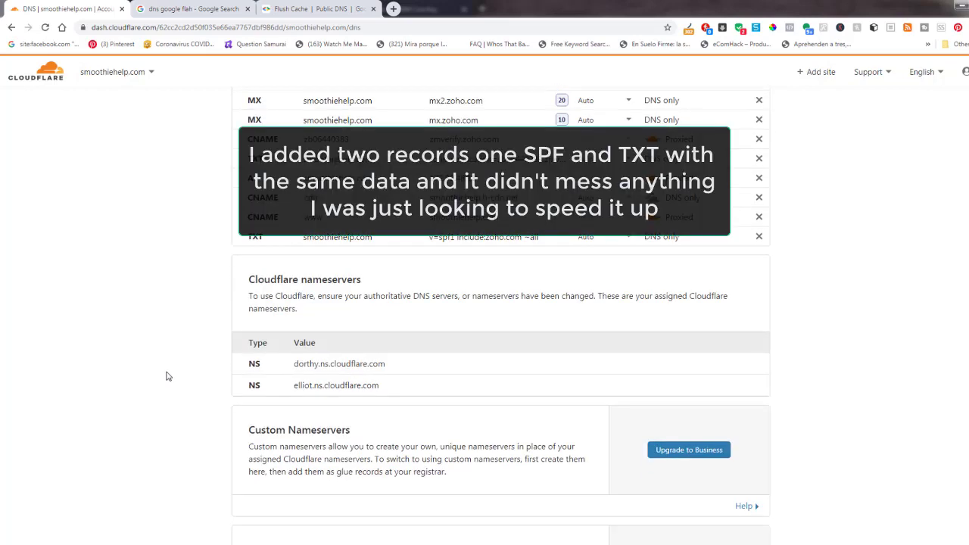
{"action": "scroll", "coordinate": [168, 375], "scroll_direction": "up", "scroll_amount": 3}
{"action": "scroll", "coordinate": [170, 374], "scroll_direction": "up", "scroll_amount": 1}
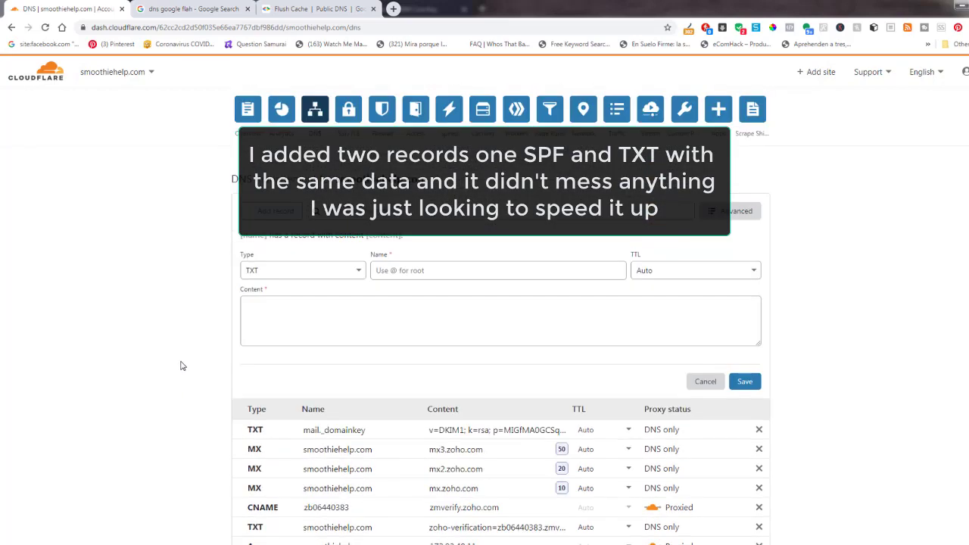
{"action": "middle_click", "coordinate": [166, 361]}
{"action": "scroll", "coordinate": [166, 361], "scroll_direction": "down", "scroll_amount": 4}
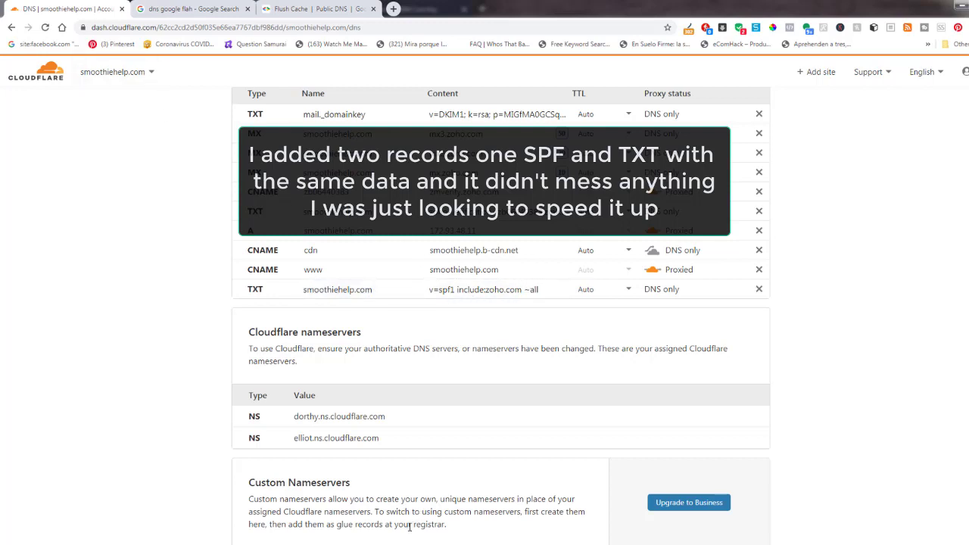
{"action": "key", "text": "alt+Tab"}
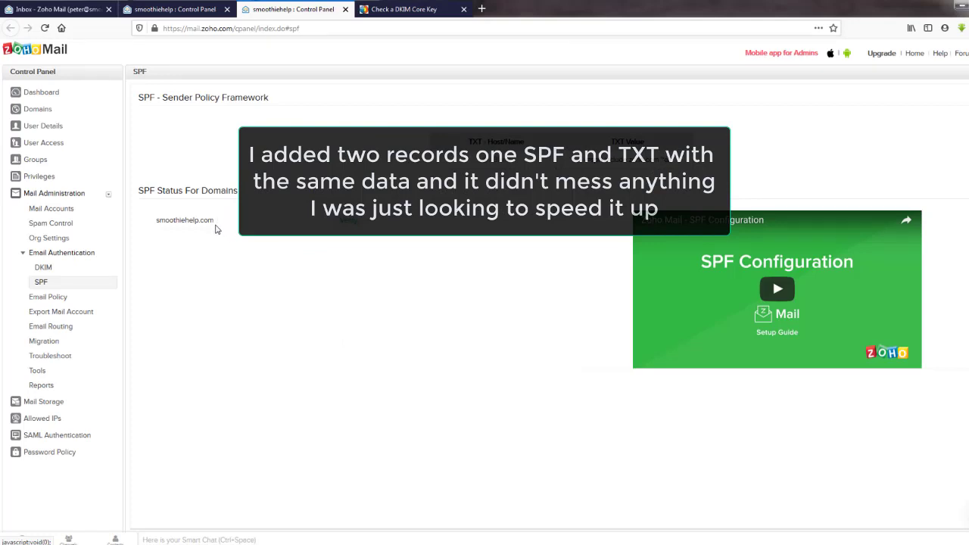
Retry SPF verification, dismiss the failure, and check the DKIM page for smoothiehelp.com
{"action": "left_click", "coordinate": [349, 225]}
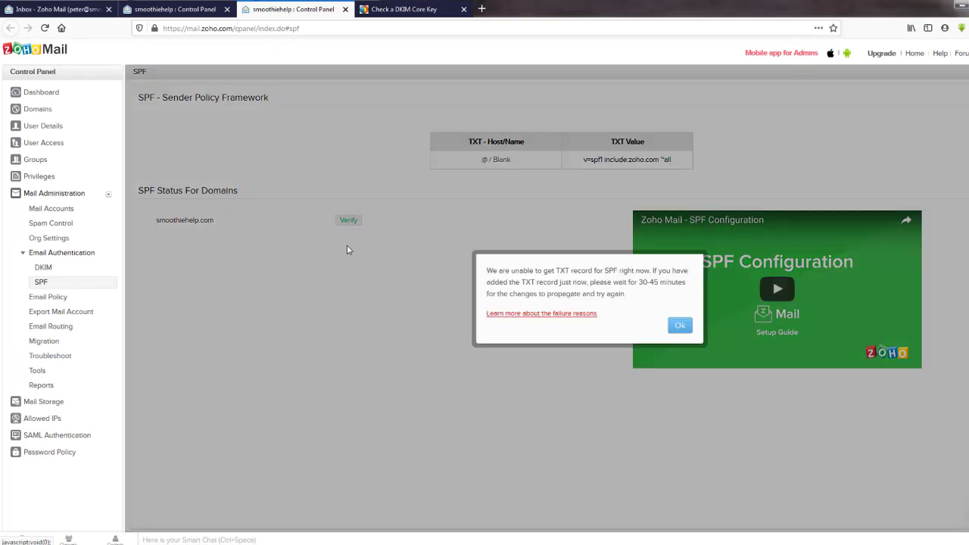
{"action": "left_click", "coordinate": [679, 325]}
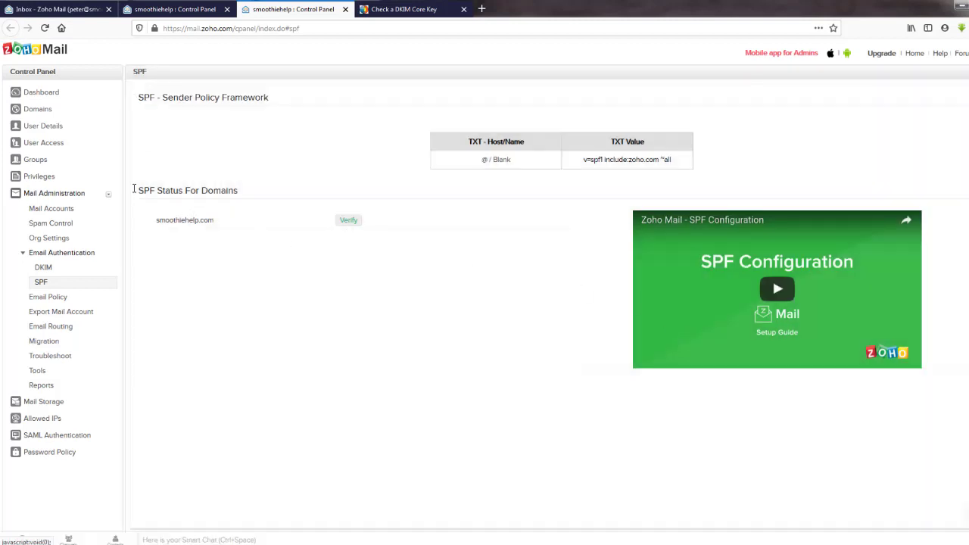
{"action": "left_click", "coordinate": [43, 267]}
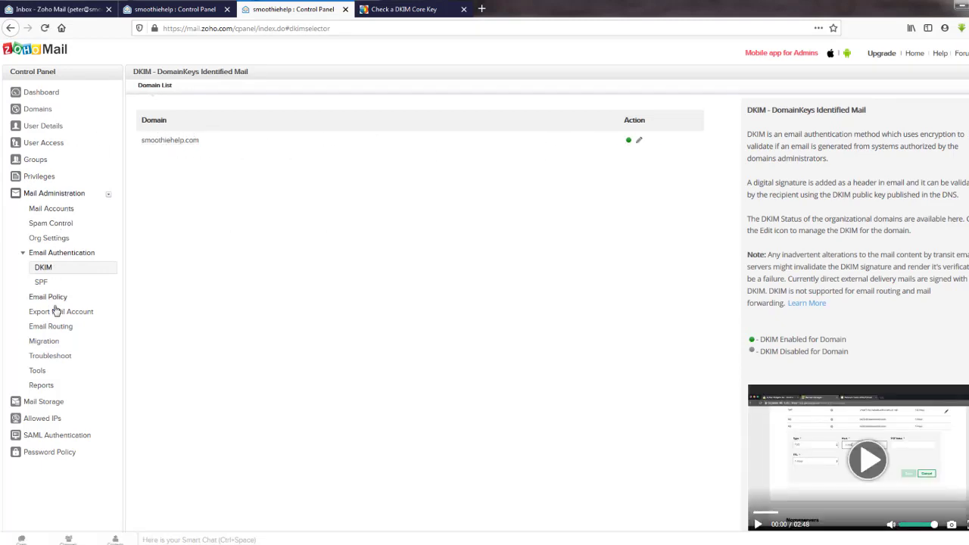
{"action": "left_click", "coordinate": [40, 283]}
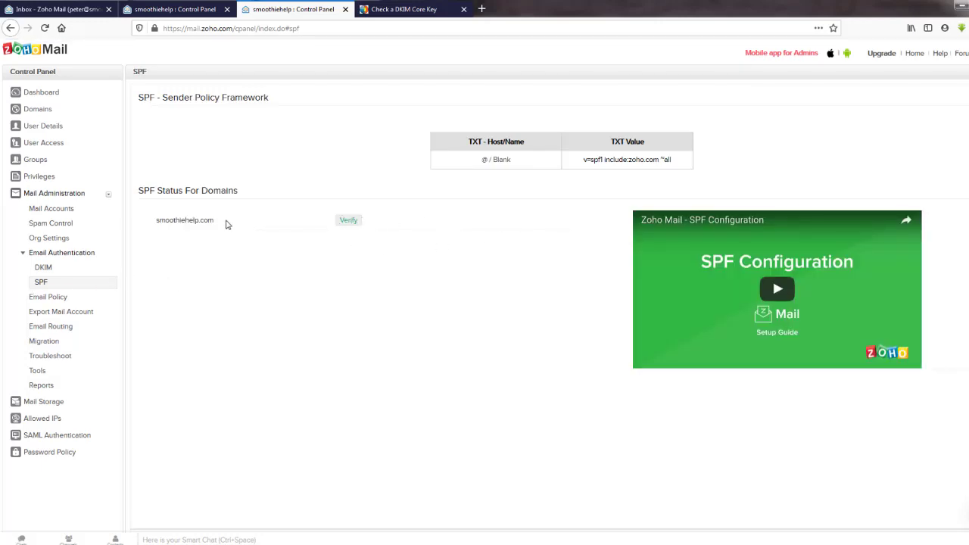
Retry SPF verification for smoothiehelp.com once more and dismiss the repeated failure
{"action": "left_click", "coordinate": [347, 220]}
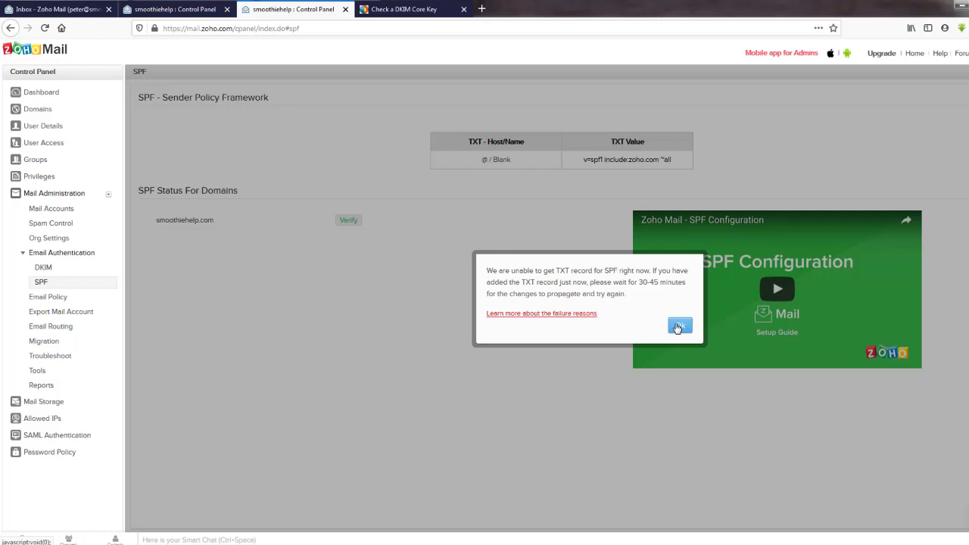
{"action": "left_click", "coordinate": [679, 327]}
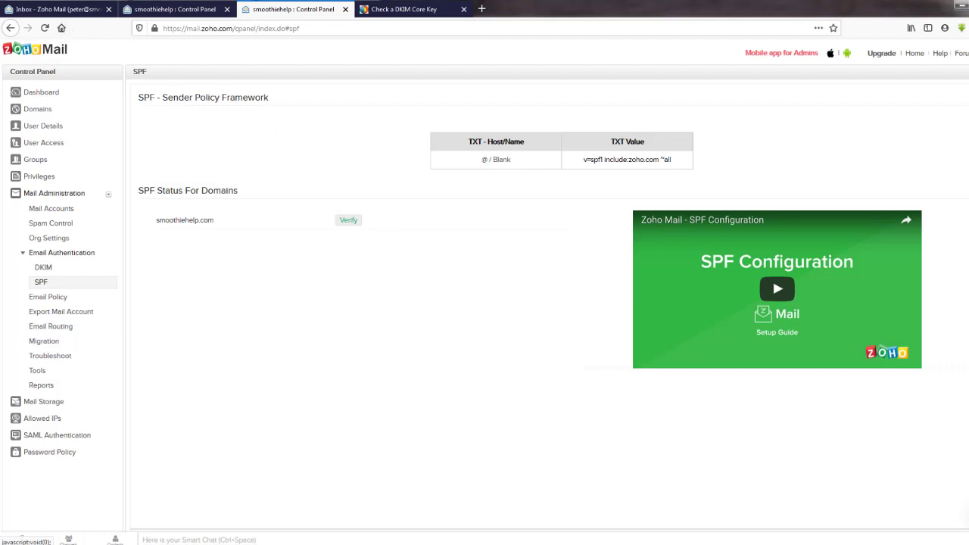
{"action": "left_click", "coordinate": [376, 543]}
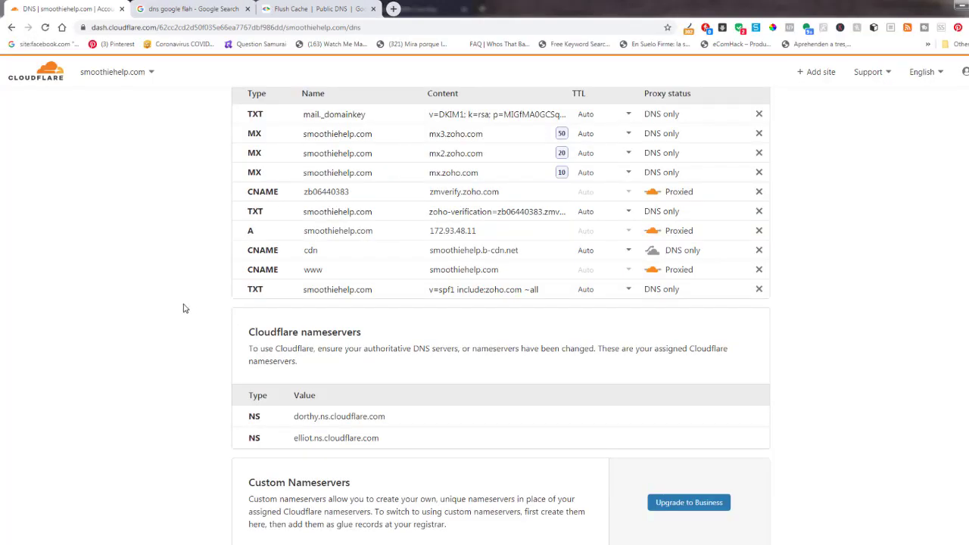
Copy the root TXT record's SPF content, then delete that TXT record
{"action": "scroll", "coordinate": [183, 308], "scroll_direction": "up", "scroll_amount": 2}
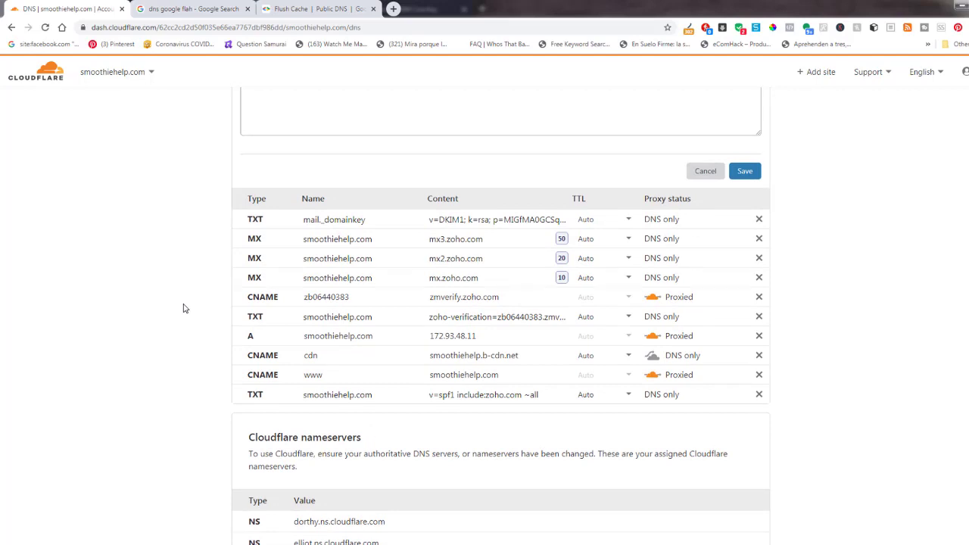
{"action": "left_click", "coordinate": [470, 397]}
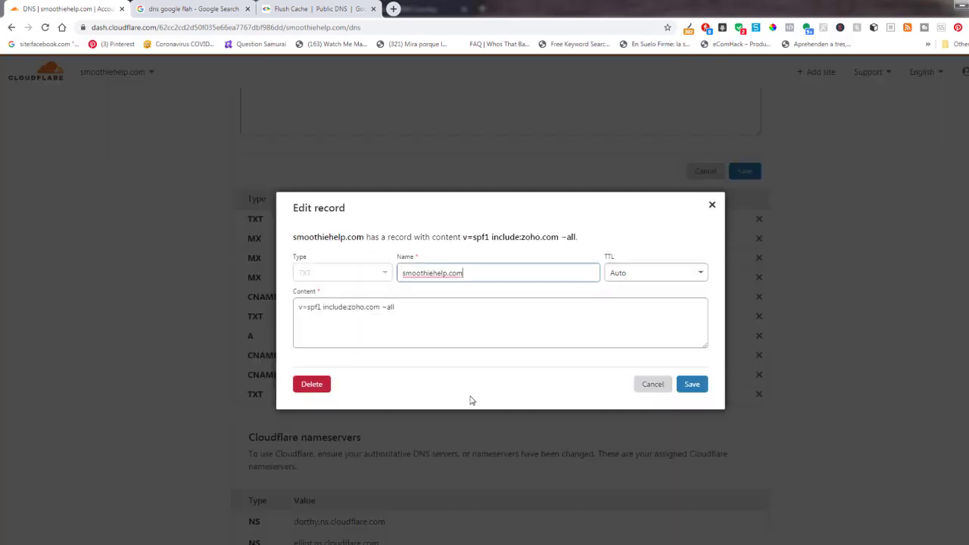
{"action": "left_click_drag", "start_coordinate": [413, 306], "coordinate": [265, 307]}
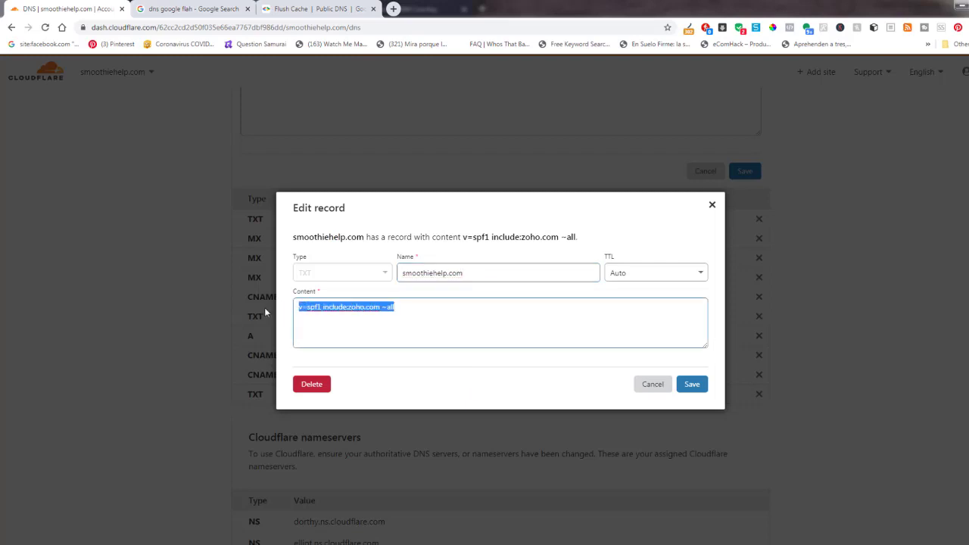
{"action": "right_click", "coordinate": [341, 305]}
{"action": "left_click", "coordinate": [391, 325]}
{"action": "left_click", "coordinate": [711, 205]}
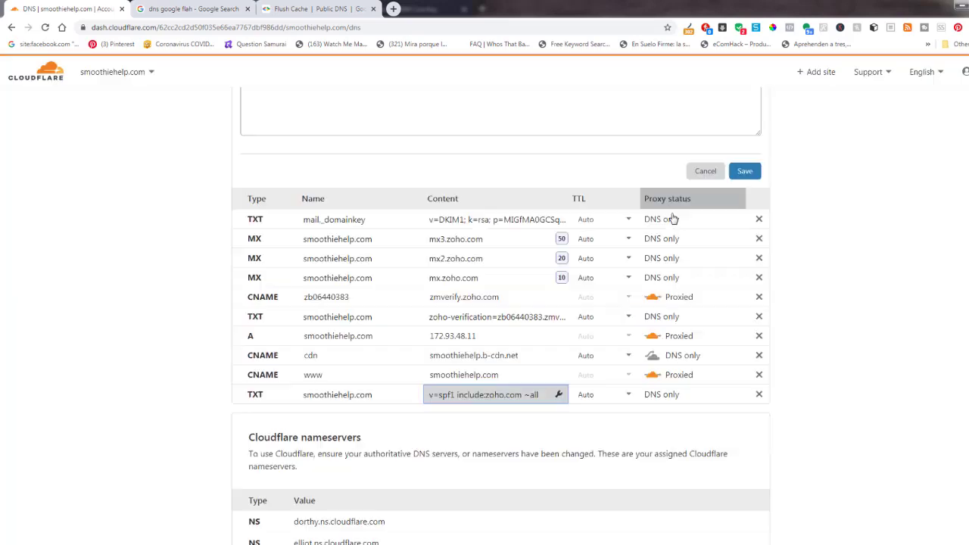
{"action": "left_click", "coordinate": [759, 395]}
{"action": "left_click", "coordinate": [672, 357]}
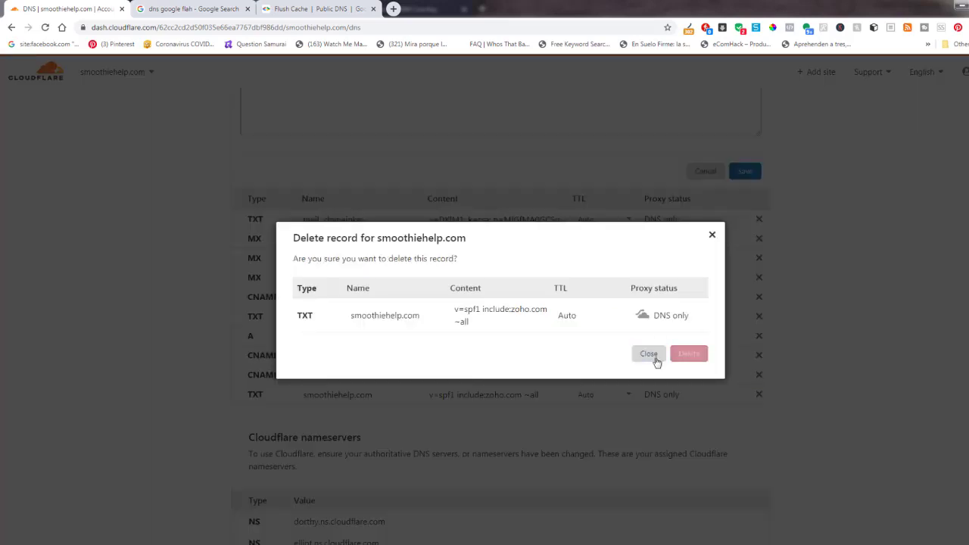
Add an SPF-type record named @ with content v=spf1 include:zoho.com ~all and save
{"action": "scroll", "coordinate": [242, 257], "scroll_direction": "up", "scroll_amount": 3}
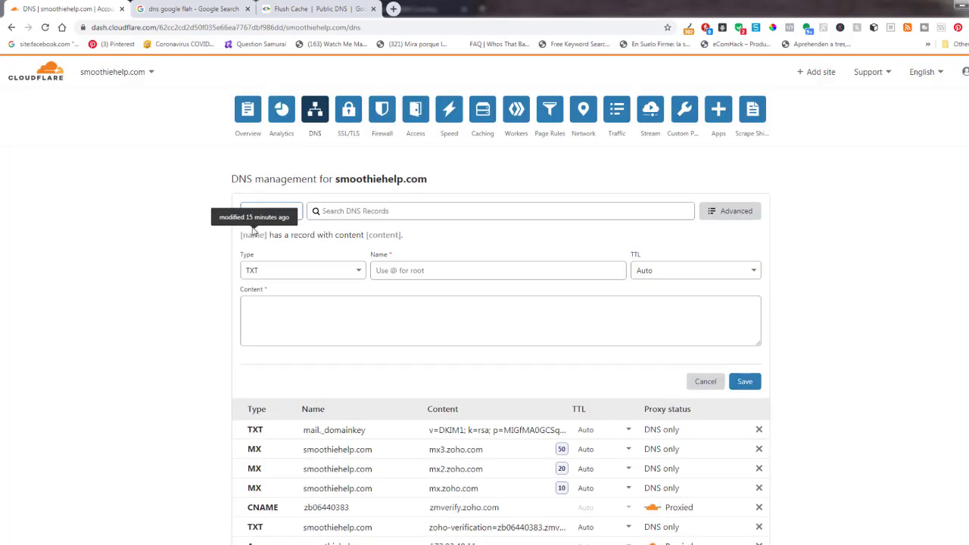
{"action": "left_click", "coordinate": [265, 270]}
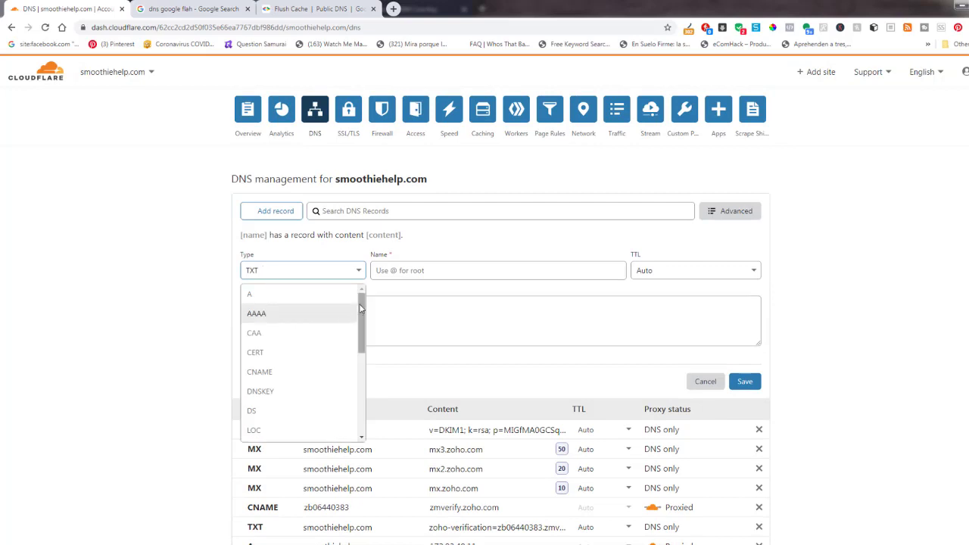
{"action": "left_click_drag", "start_coordinate": [362, 309], "coordinate": [366, 413]}
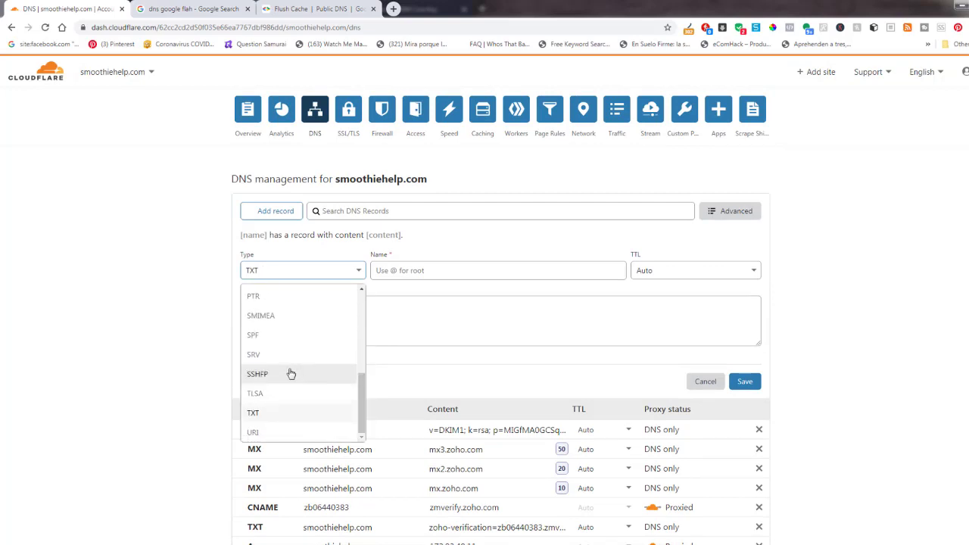
{"action": "left_click", "coordinate": [268, 336]}
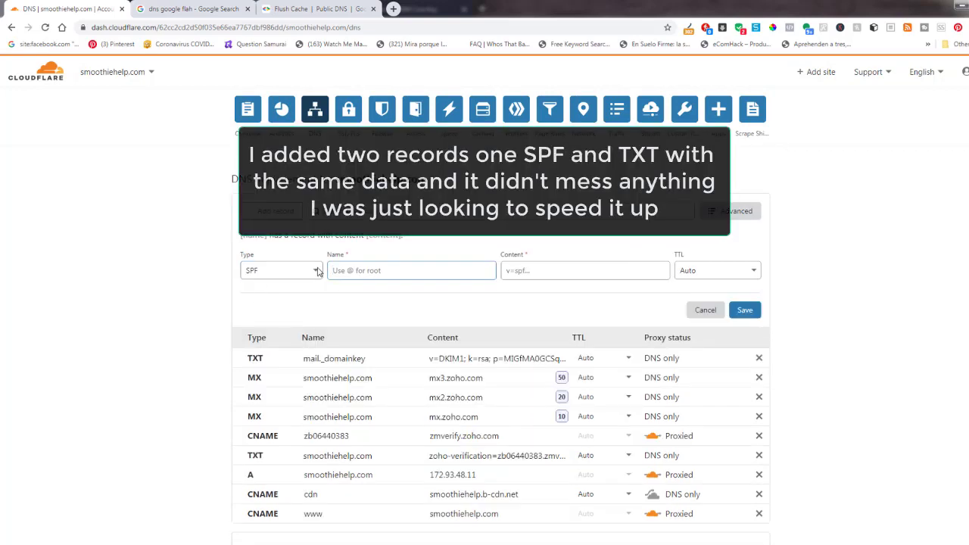
{"action": "left_click", "coordinate": [382, 269]}
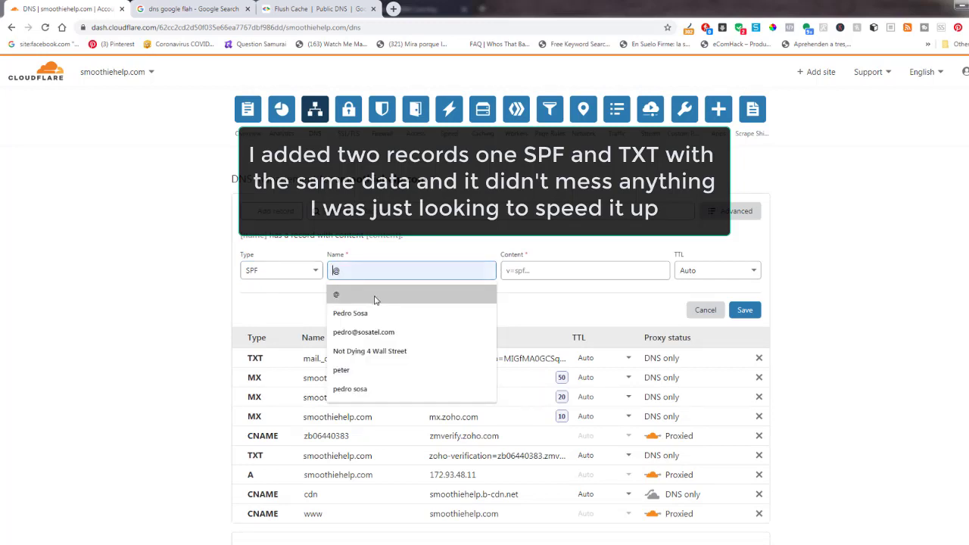
{"action": "left_click", "coordinate": [374, 296]}
{"action": "left_click", "coordinate": [530, 270]}
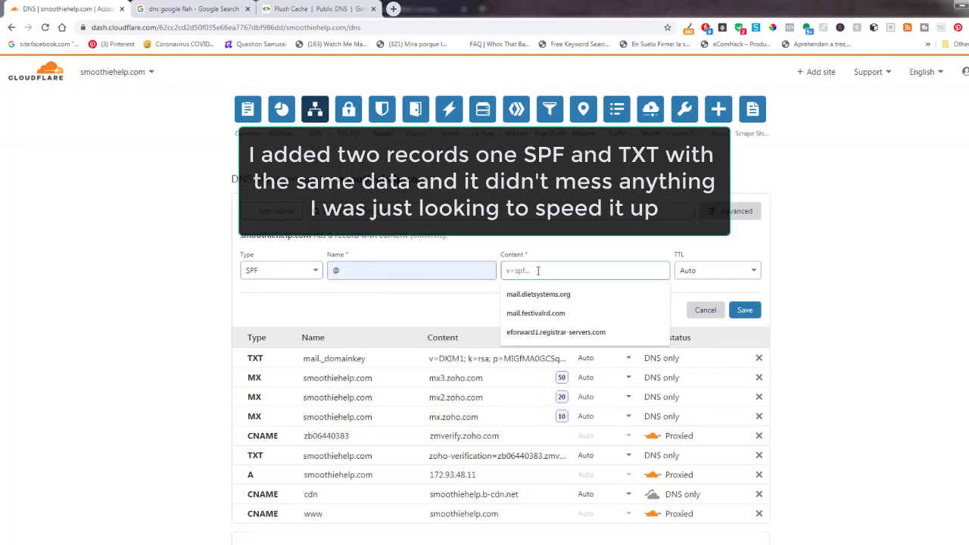
{"action": "key", "text": "ctrl+v"}
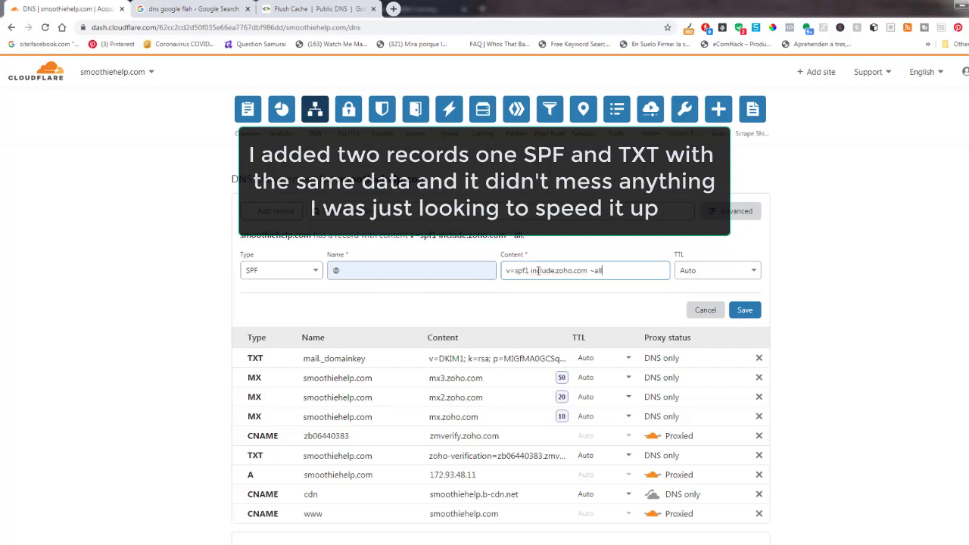
{"action": "left_click", "coordinate": [744, 310]}
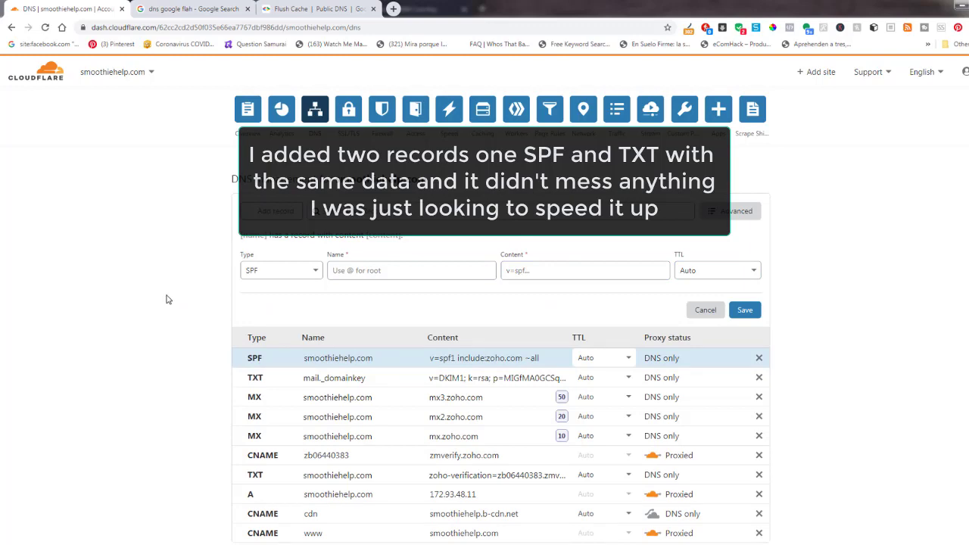
Scroll the DNS records list to confirm the new SPF record appears
{"action": "scroll", "coordinate": [168, 300], "scroll_direction": "down", "scroll_amount": 3}
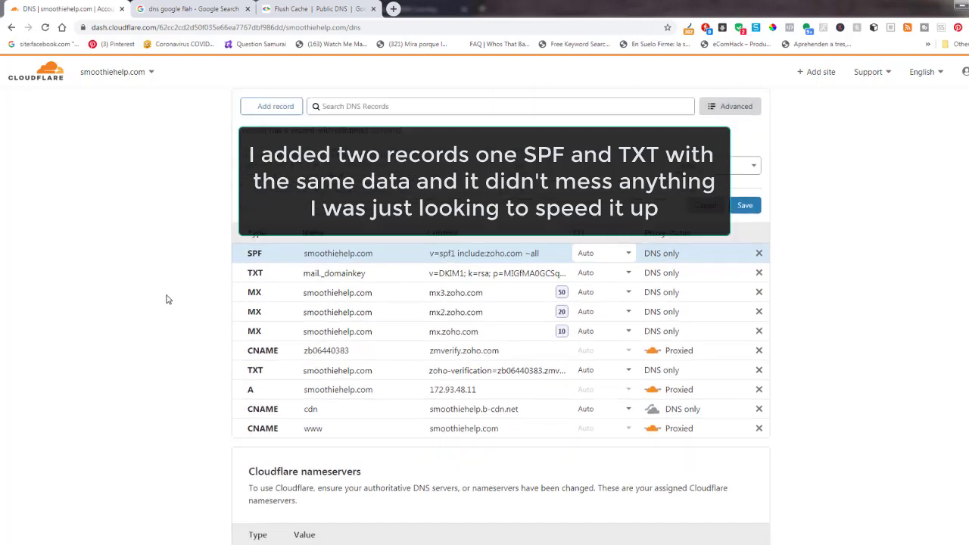
{"action": "scroll", "coordinate": [168, 298], "scroll_direction": "up", "scroll_amount": 1}
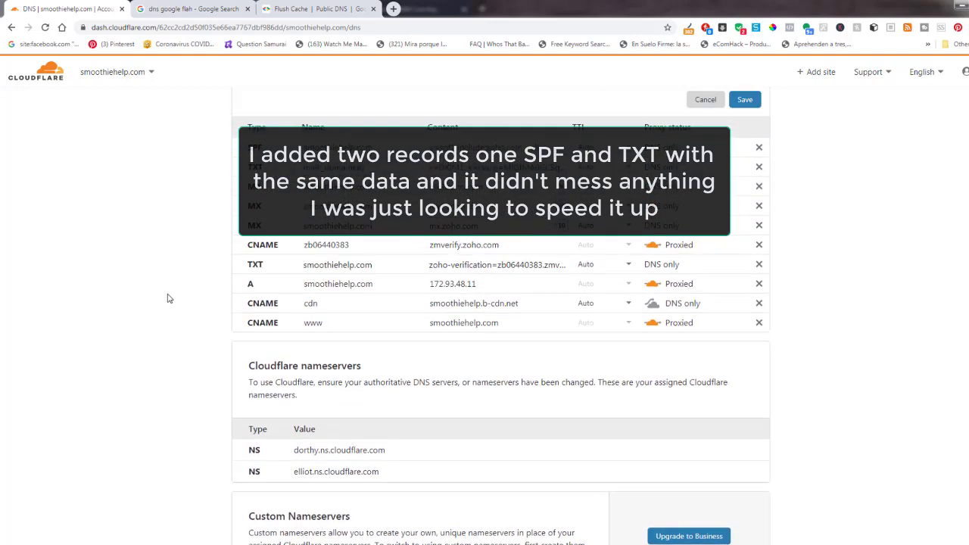
{"action": "scroll", "coordinate": [149, 233], "scroll_direction": "up", "scroll_amount": 1}
{"action": "right_click", "coordinate": [151, 216]}
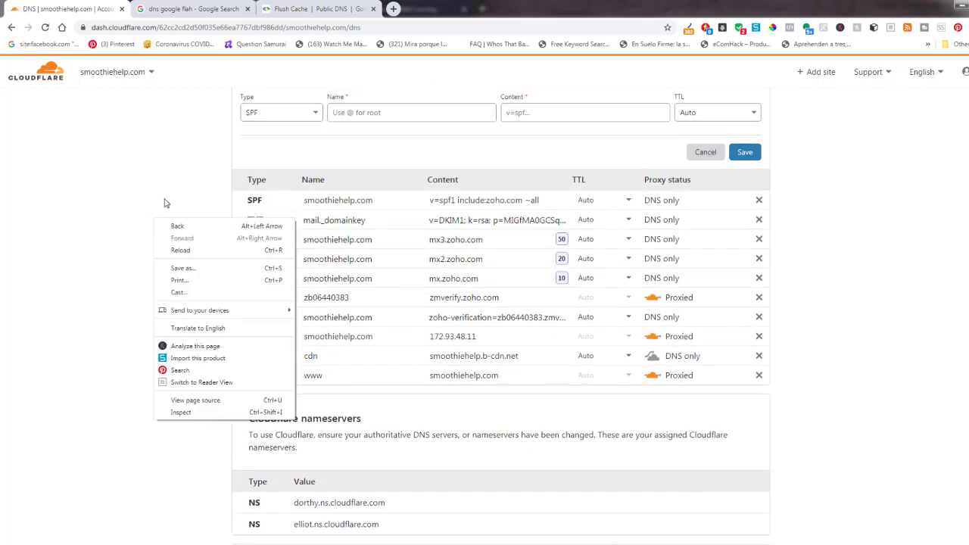
{"action": "left_click", "coordinate": [162, 170]}
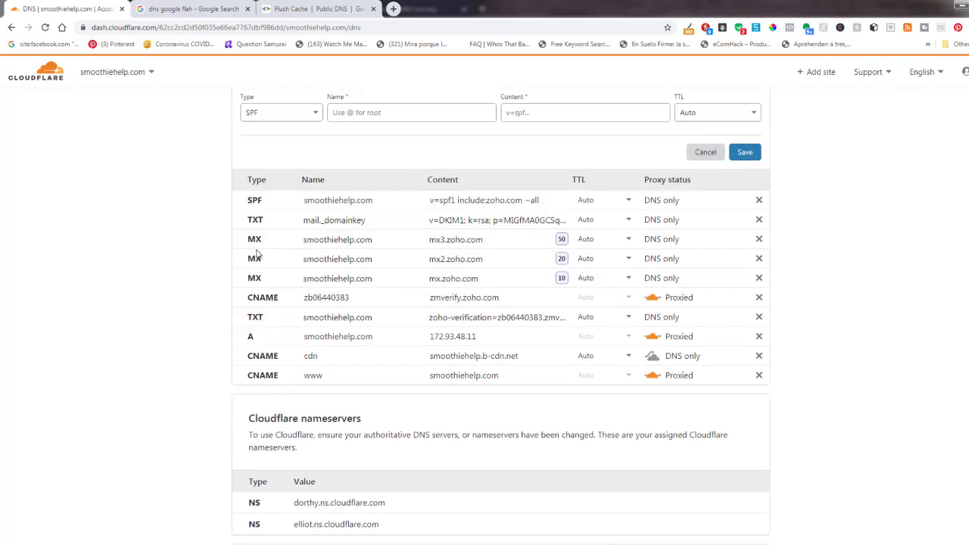
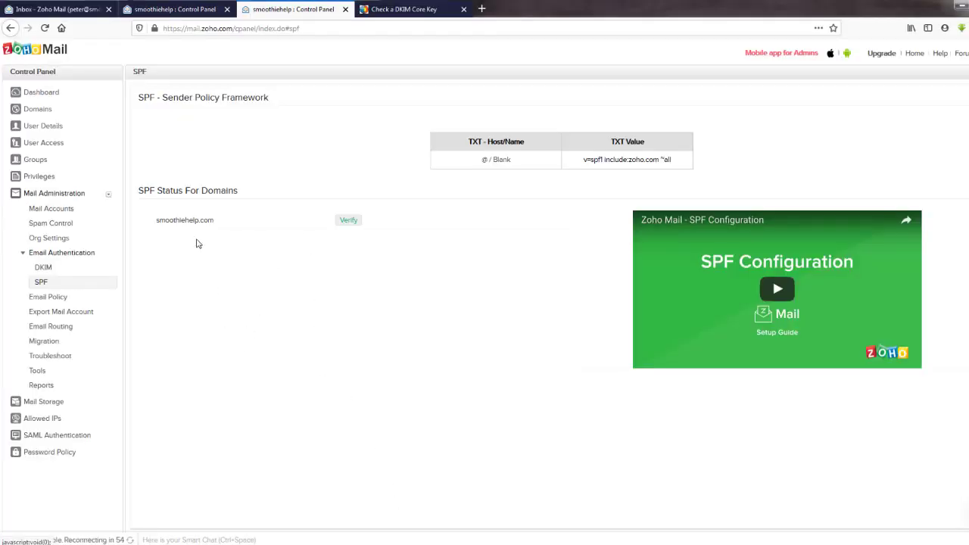
Retry the smoothiehelp.com SPF verification twice, checking Spam Control between, then view Cloudflare DNS records
{"action": "left_click", "coordinate": [348, 221]}
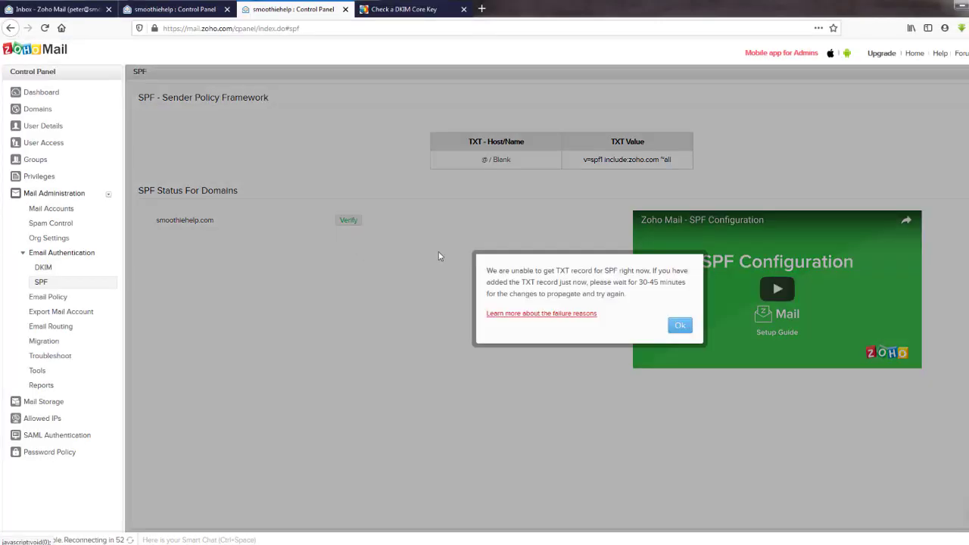
{"action": "left_click", "coordinate": [680, 326]}
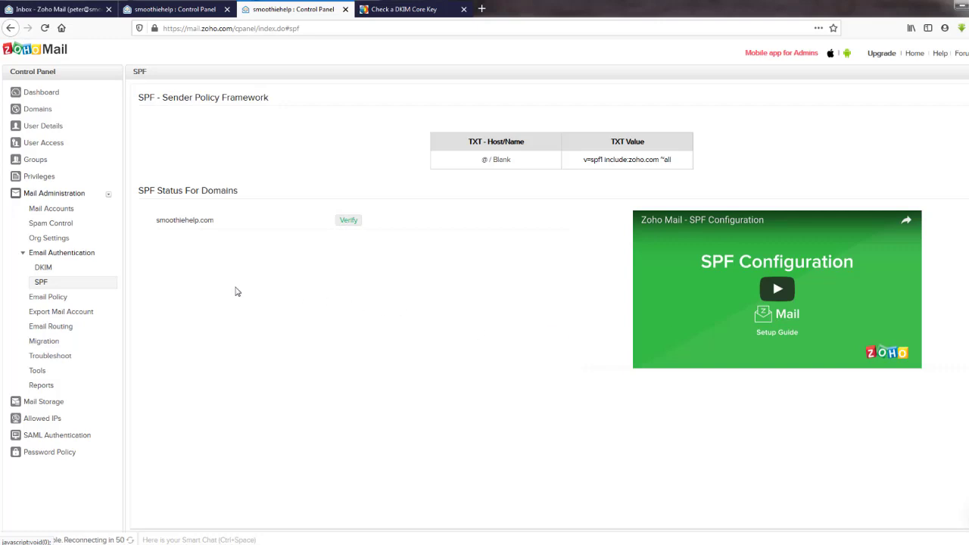
{"action": "left_click", "coordinate": [35, 225]}
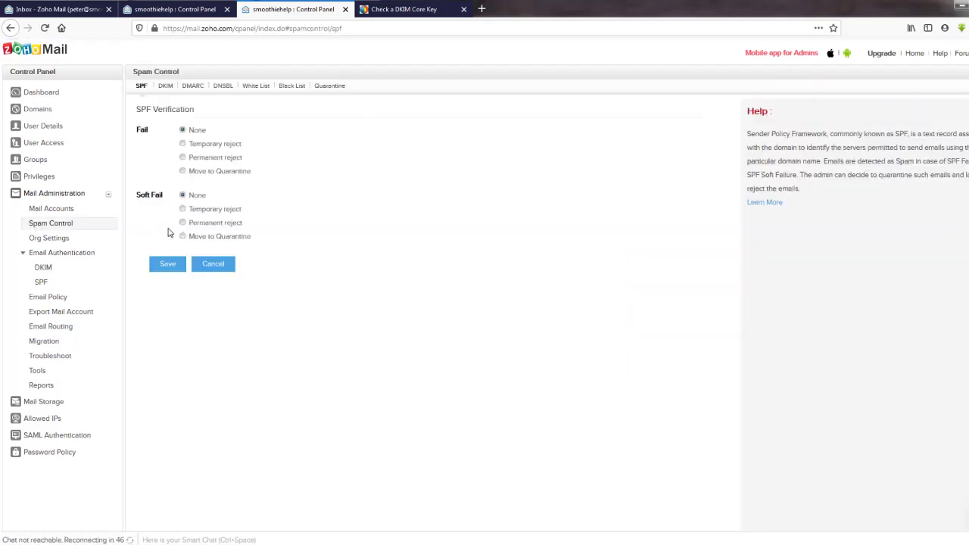
{"action": "left_click", "coordinate": [40, 282]}
{"action": "left_click", "coordinate": [342, 223]}
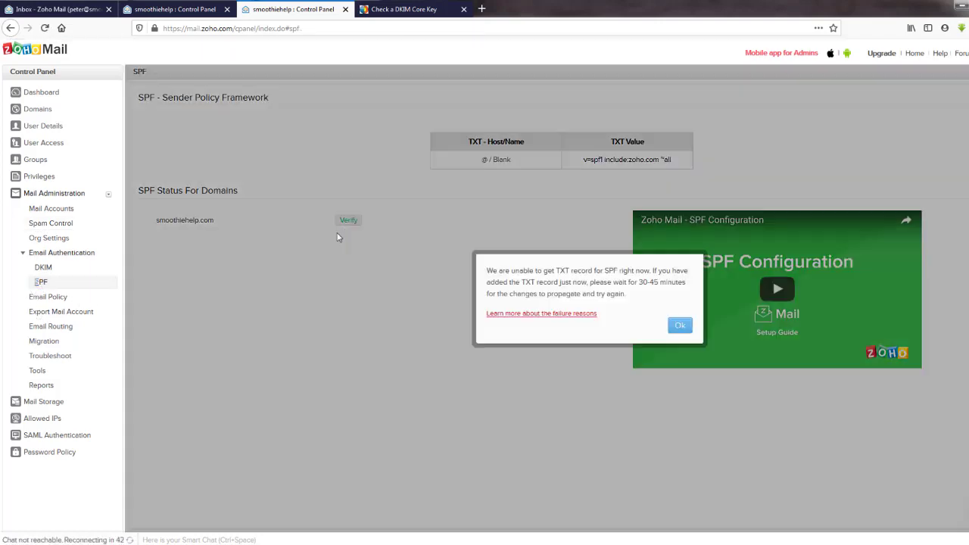
{"action": "left_click", "coordinate": [679, 325]}
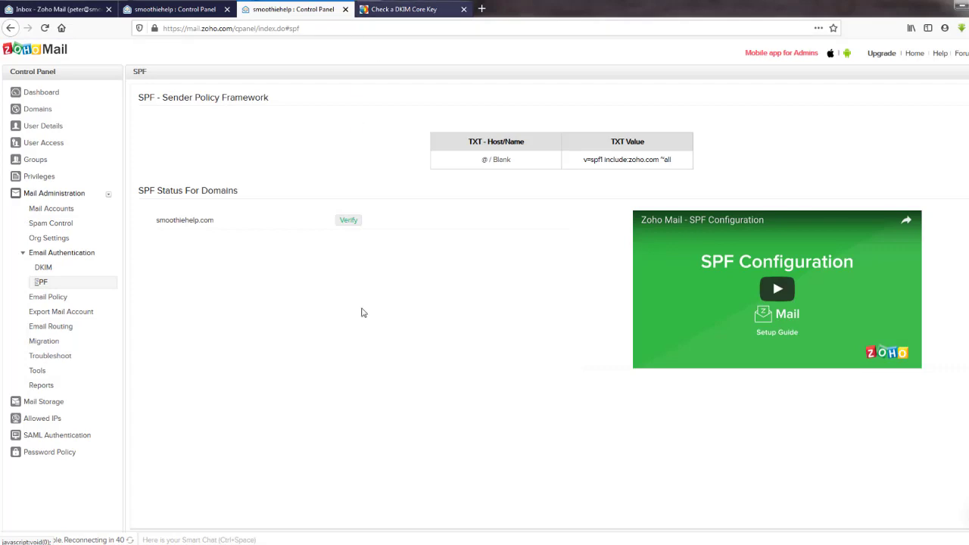
{"action": "left_click", "coordinate": [379, 527]}
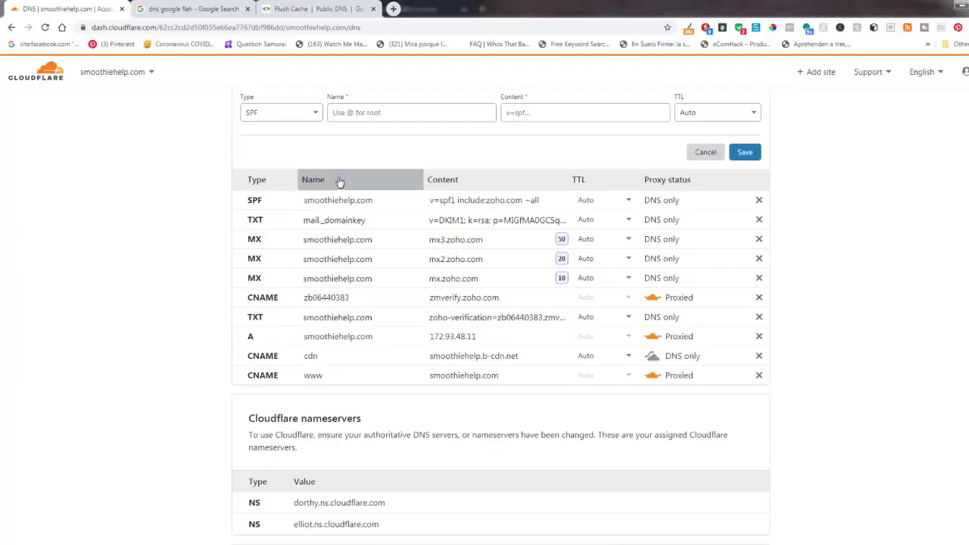
Flush the Google Public DNS cache for smoothiehelp.com with record type SPF
{"action": "left_click", "coordinate": [310, 8]}
{"action": "left_click", "coordinate": [517, 305]}
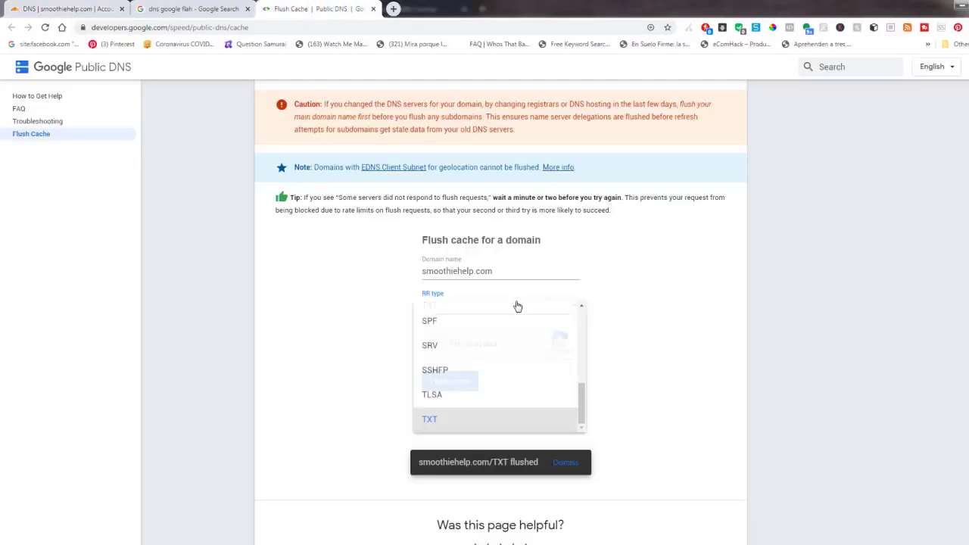
{"action": "left_click", "coordinate": [488, 323]}
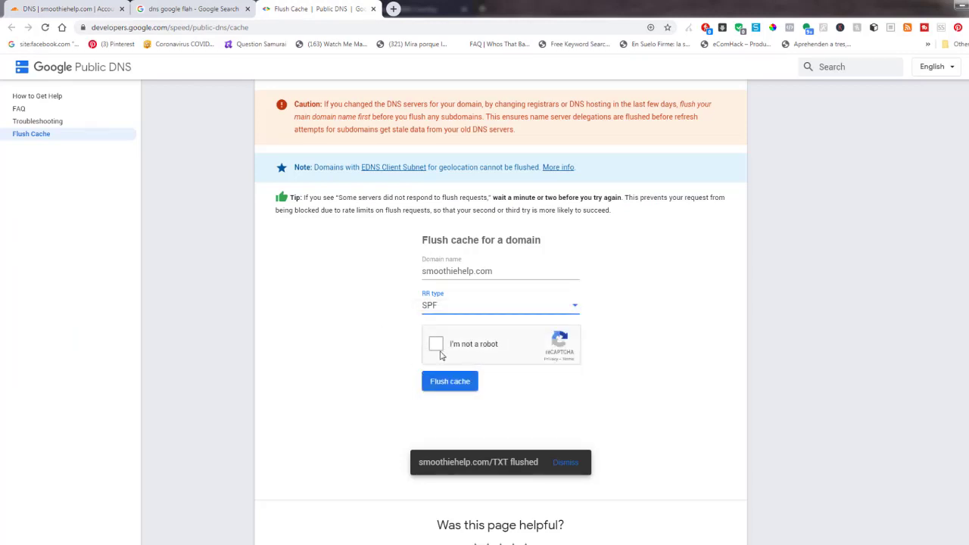
{"action": "left_click", "coordinate": [436, 345]}
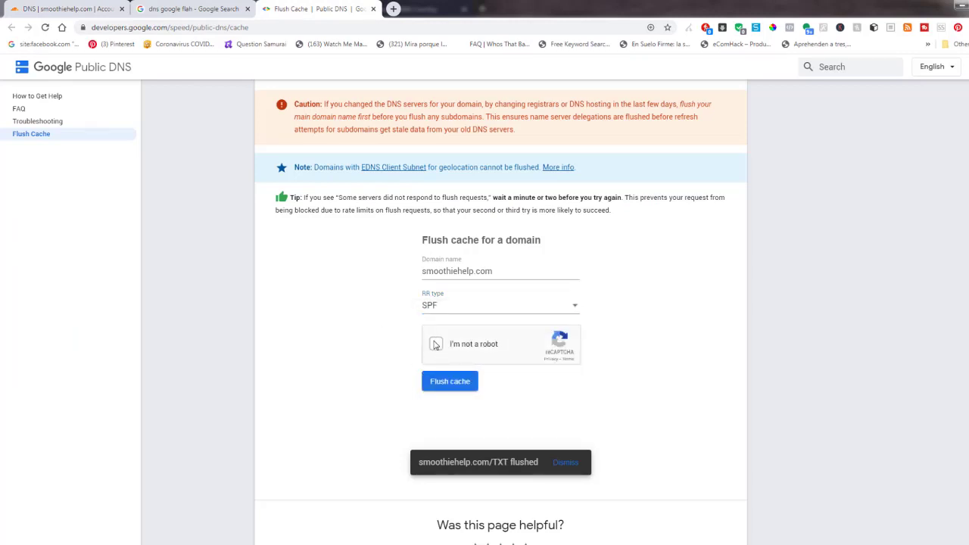
{"action": "left_click", "coordinate": [439, 388]}
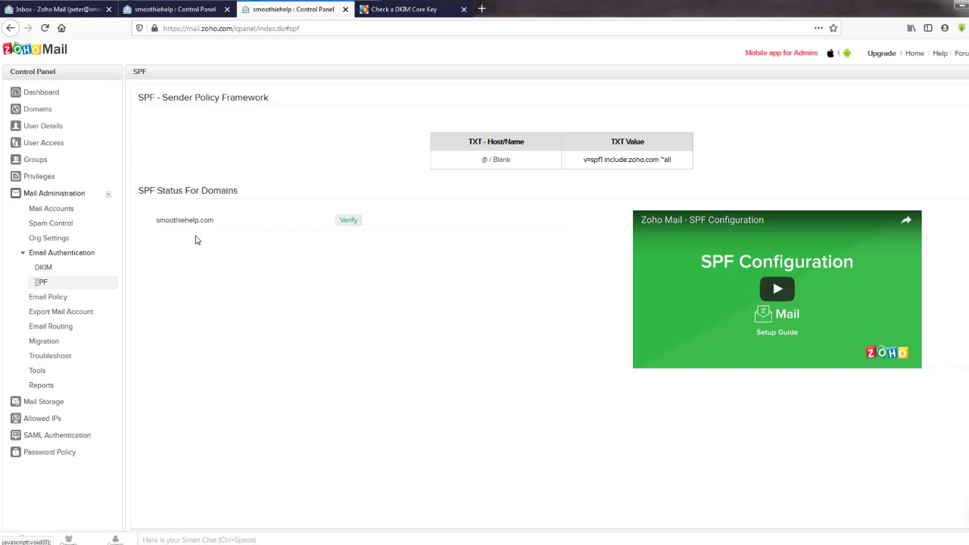
Return to the SPF page via DKIM and retry verification, which fails again
{"action": "left_click", "coordinate": [42, 268]}
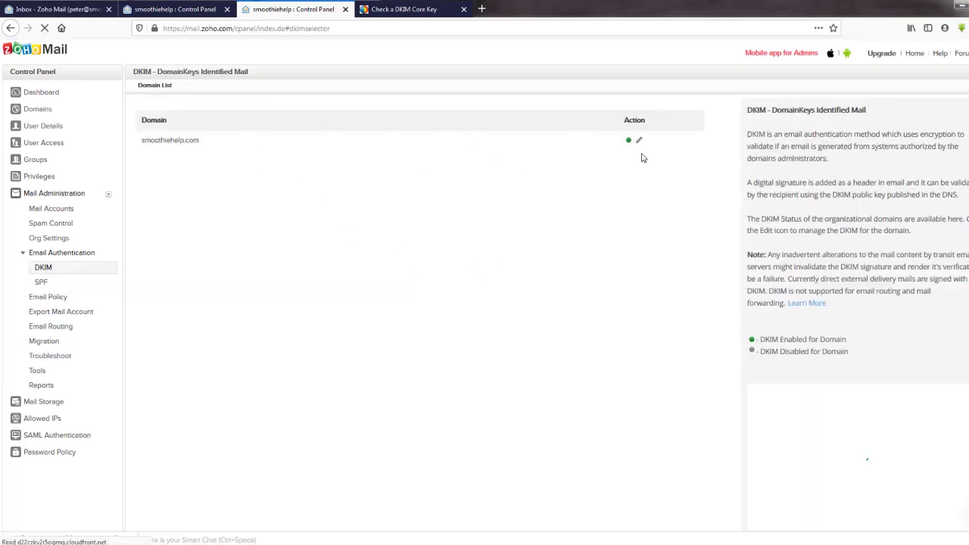
{"action": "left_click", "coordinate": [40, 282]}
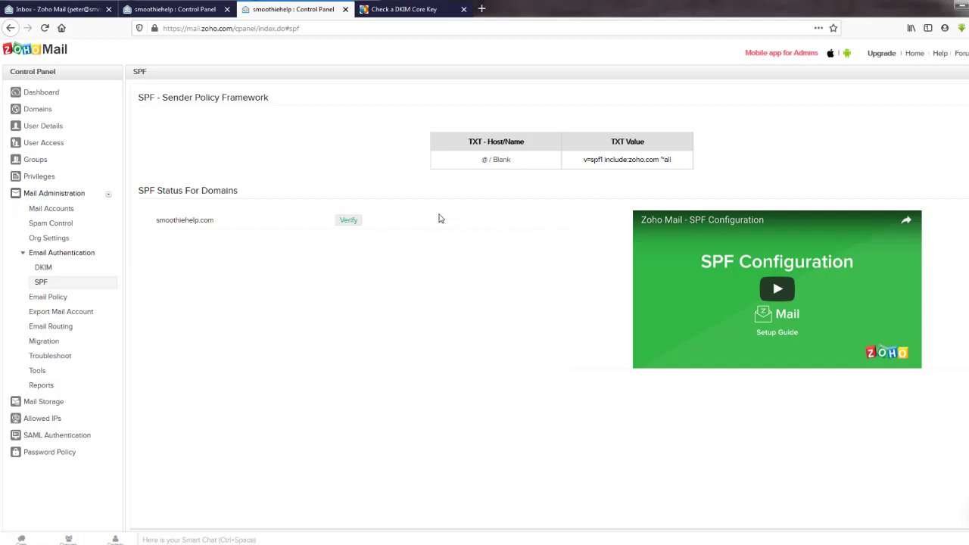
{"action": "left_click", "coordinate": [350, 220]}
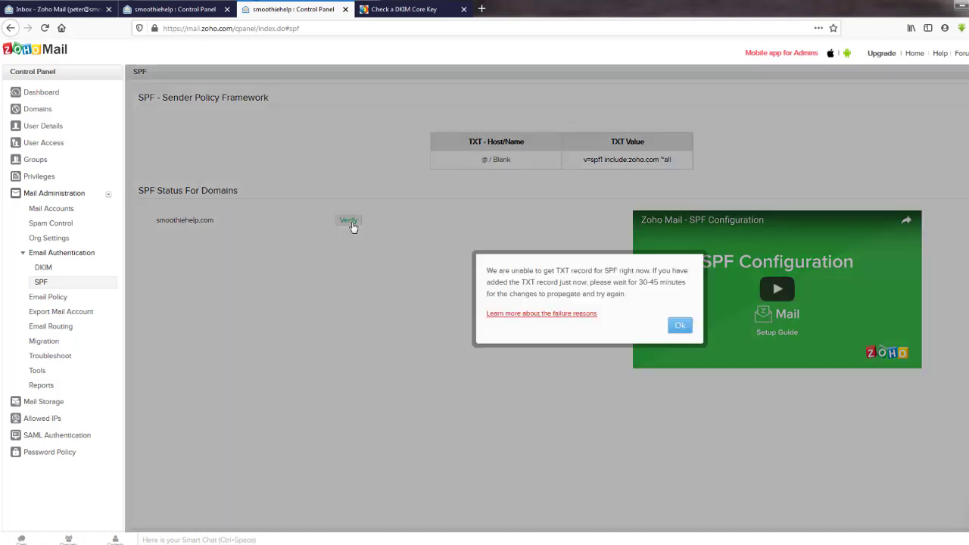
{"action": "left_click", "coordinate": [679, 326]}
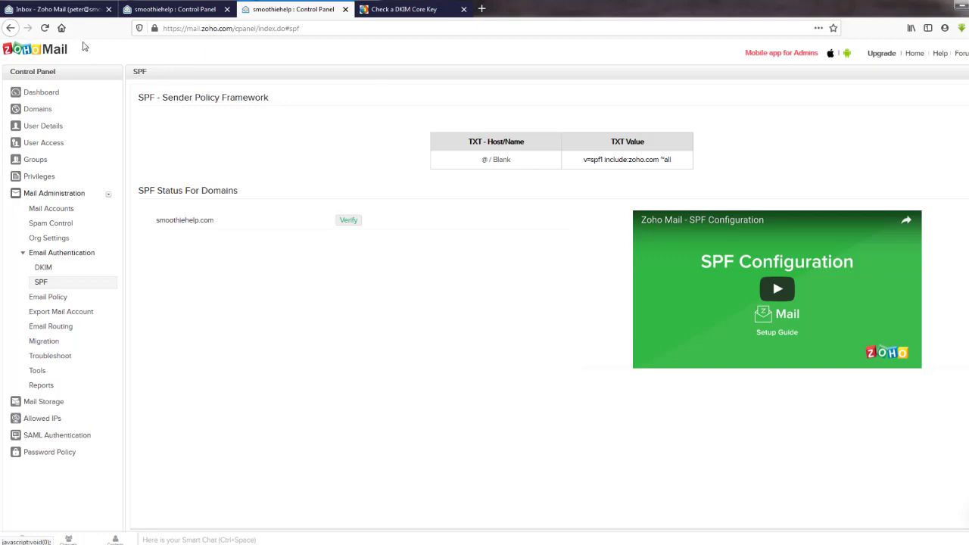
Reload the control panel, retry SPF verification once more, then view Email Routing options
{"action": "left_click", "coordinate": [45, 28]}
{"action": "left_click", "coordinate": [350, 221]}
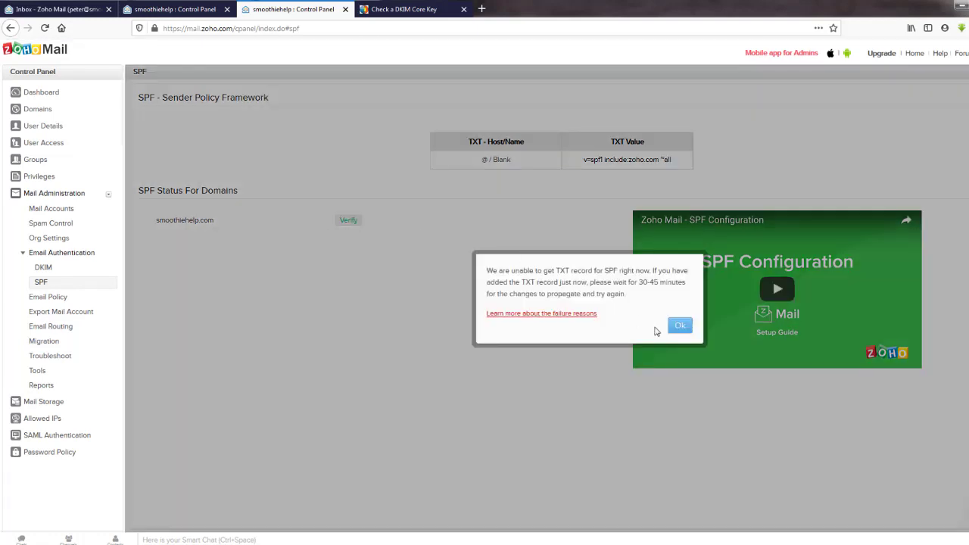
{"action": "left_click", "coordinate": [678, 327]}
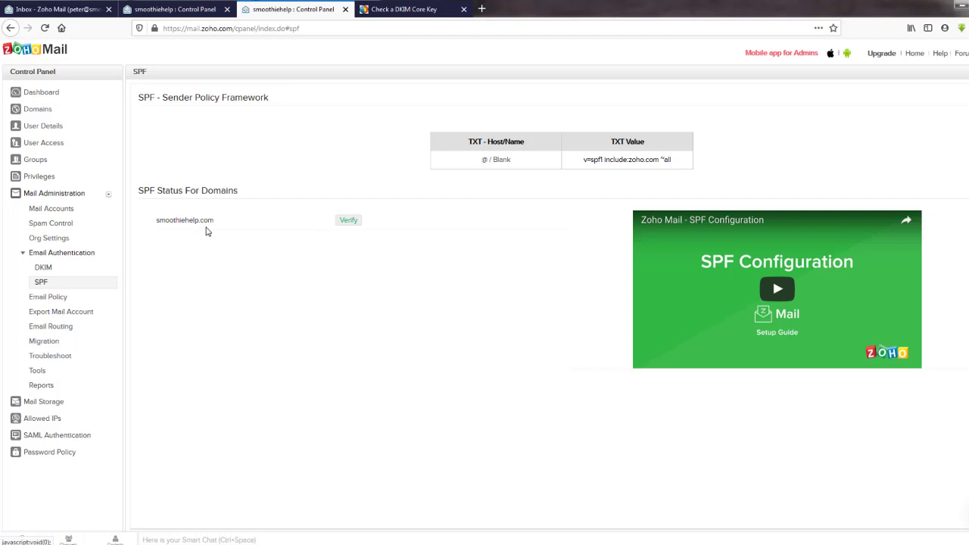
{"action": "left_click", "coordinate": [65, 326]}
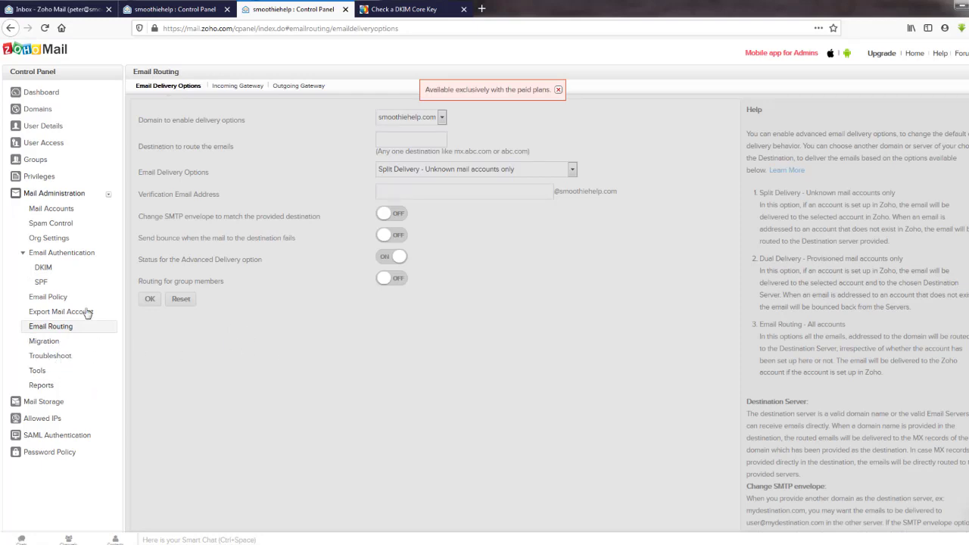
Review the User Details account list, then go to the organization dashboard
{"action": "left_click", "coordinate": [34, 126]}
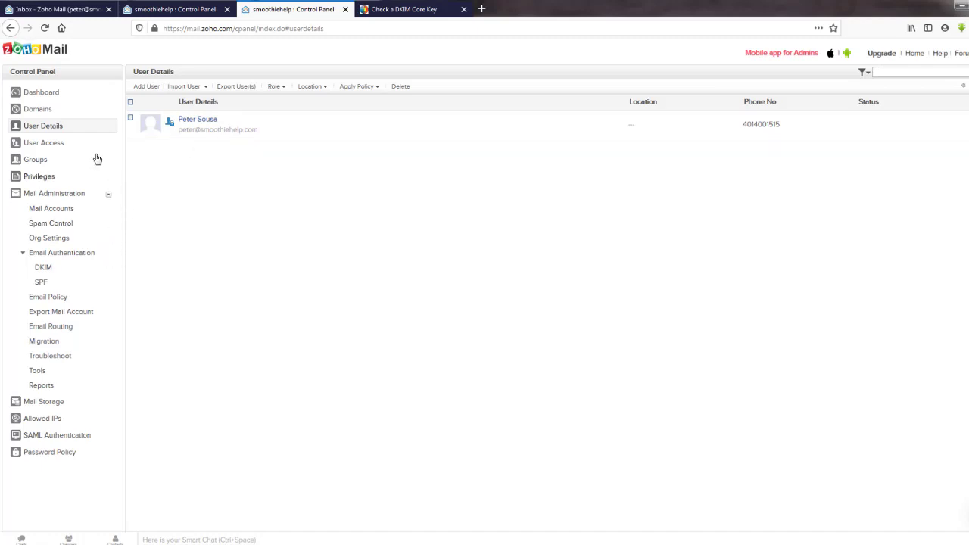
{"action": "left_click", "coordinate": [54, 129]}
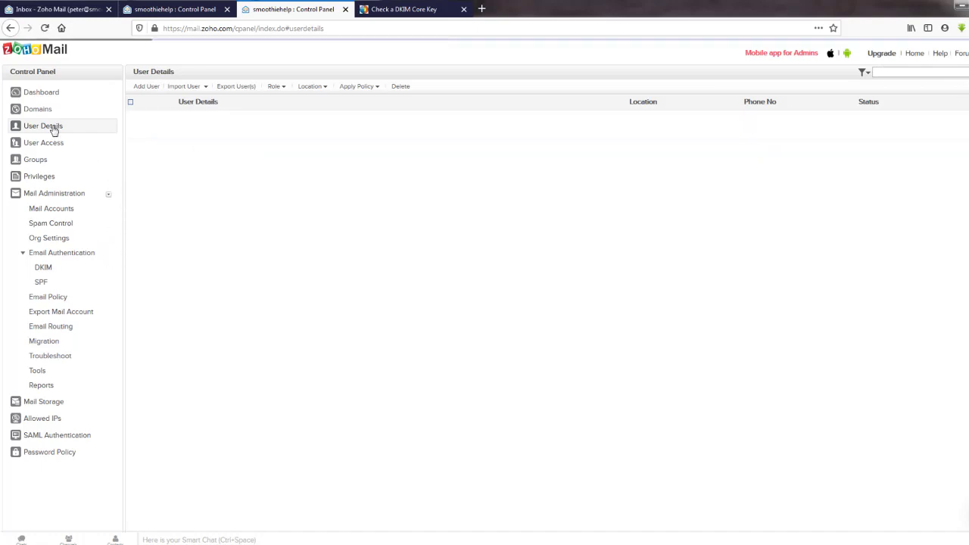
{"action": "left_click", "coordinate": [32, 94]}
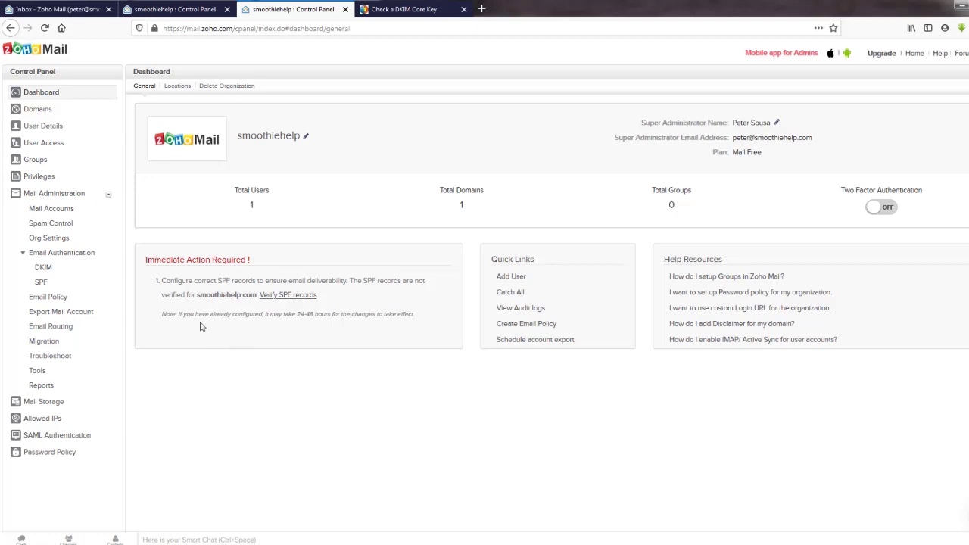
Retry SPF verification from the dashboard alert, which fails, and return to Dashboard
{"action": "left_click", "coordinate": [295, 295]}
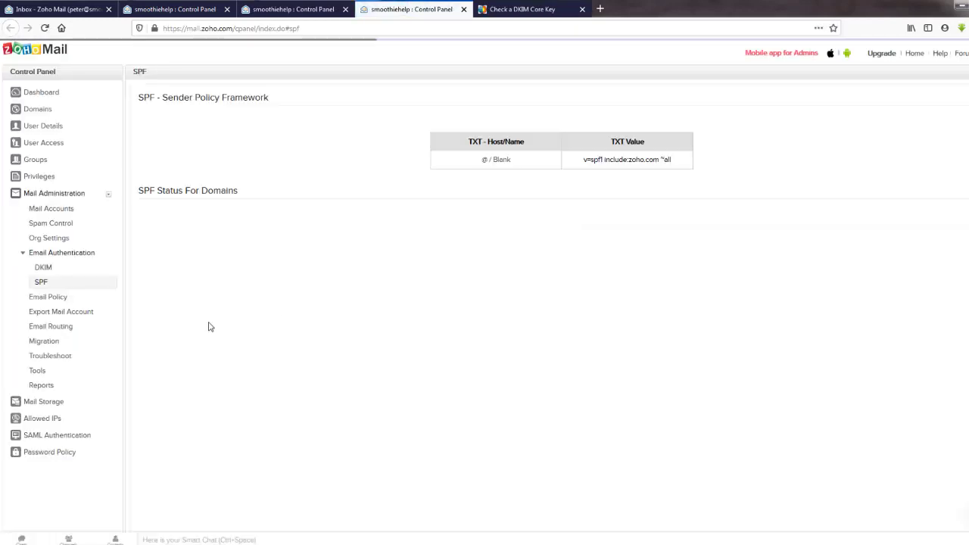
{"action": "left_click", "coordinate": [358, 220]}
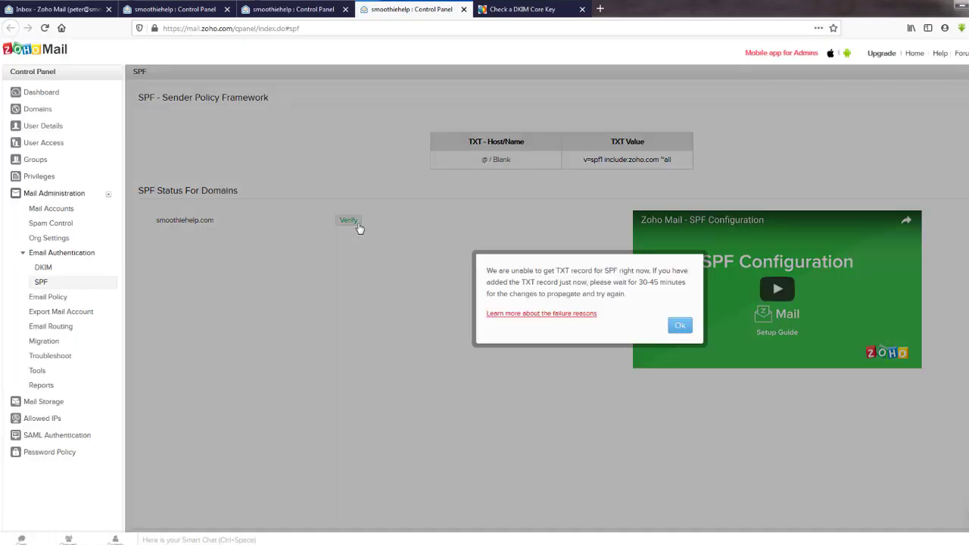
{"action": "left_click", "coordinate": [679, 325]}
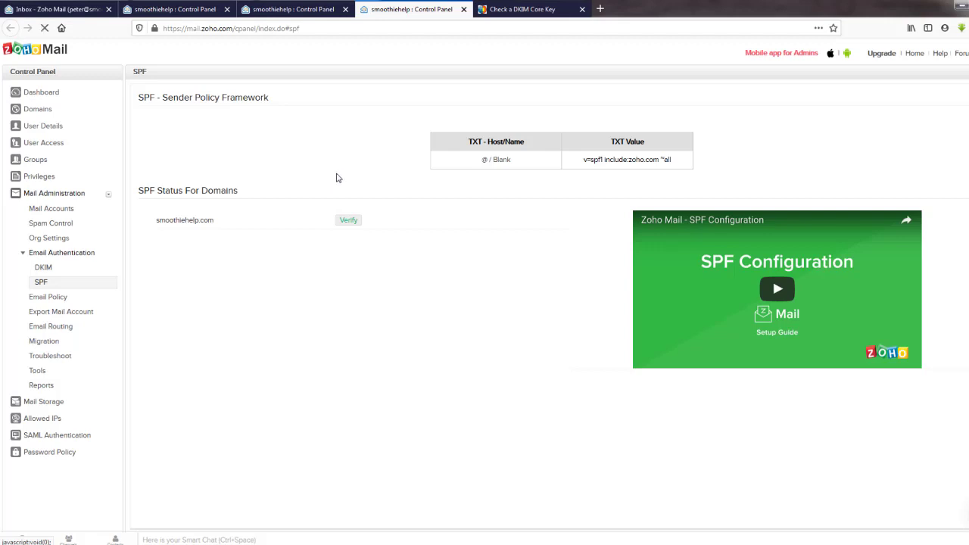
{"action": "left_click", "coordinate": [32, 94]}
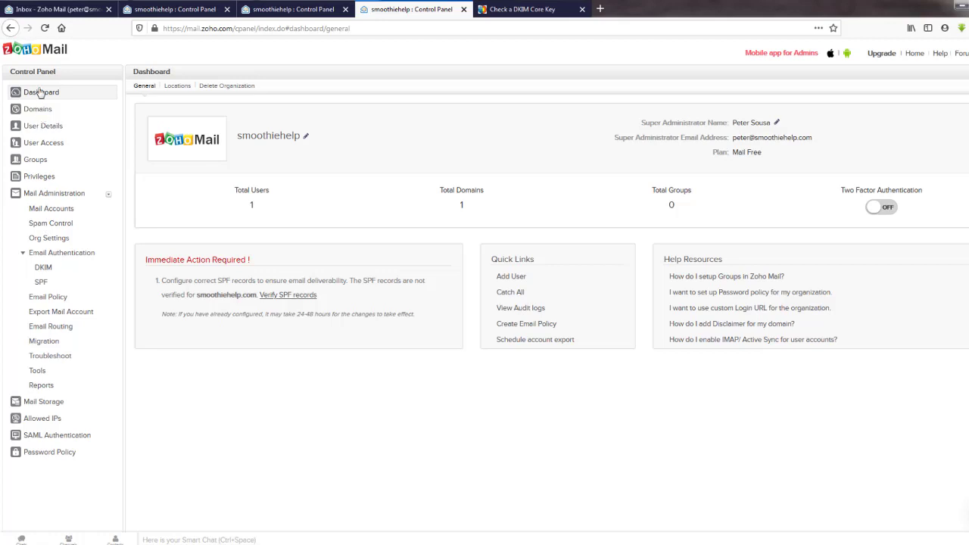
Add a new user with first and last name, keeping the auto-filled e-mail address
{"action": "left_click", "coordinate": [513, 277]}
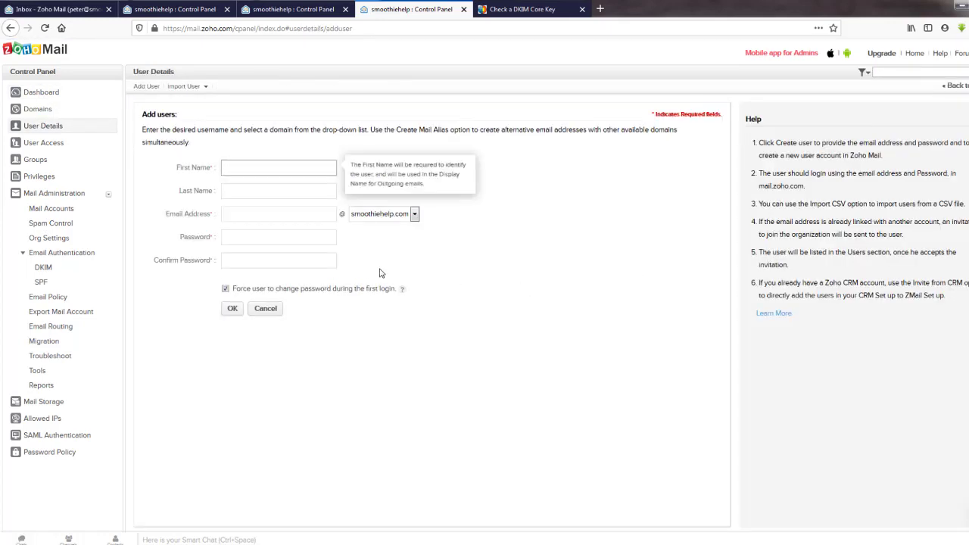
{"action": "type", "text": "Joe"}
{"action": "key", "text": "Tab"}
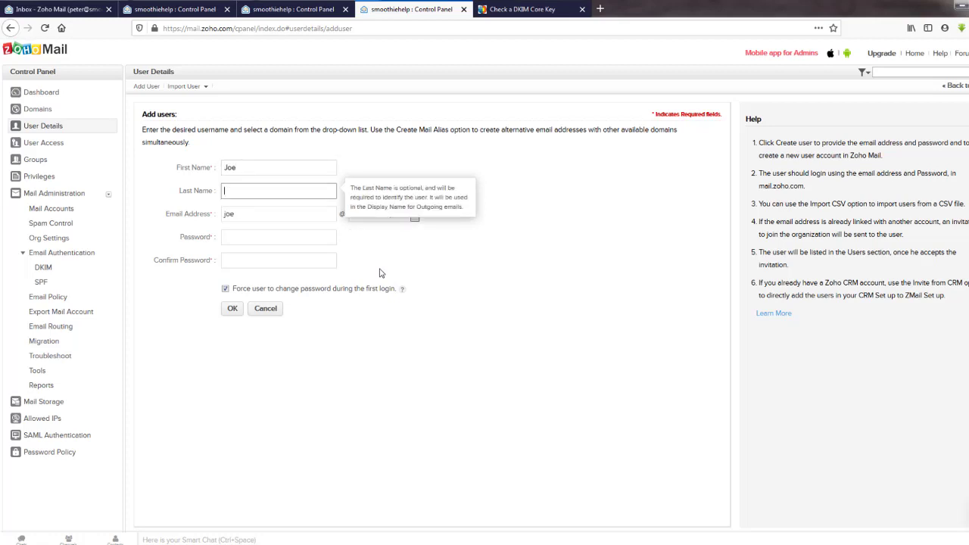
{"action": "type", "text": "Blow"}
{"action": "key", "text": "Tab"}
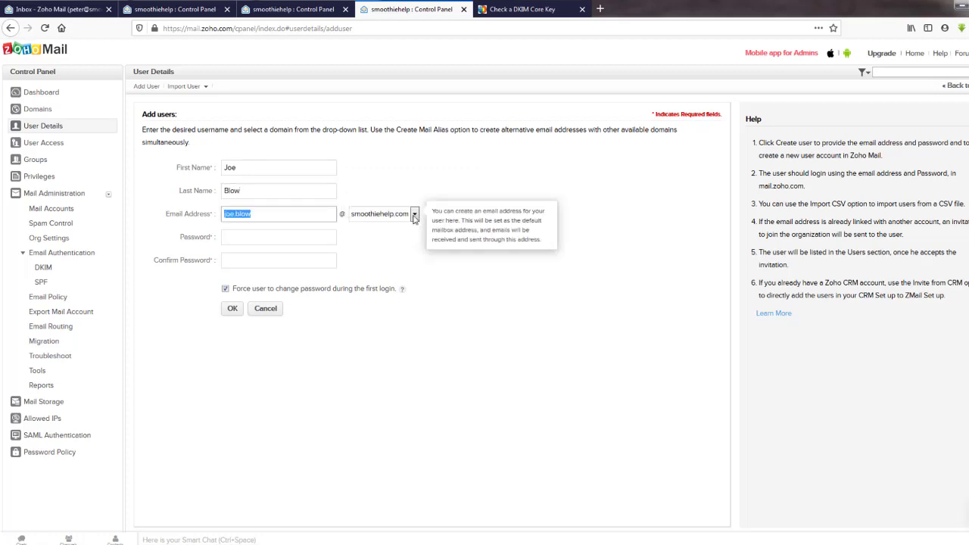
{"action": "left_click", "coordinate": [552, 363]}
Set and confirm the new user's password including a special character, then create the user
{"action": "left_click", "coordinate": [254, 238]}
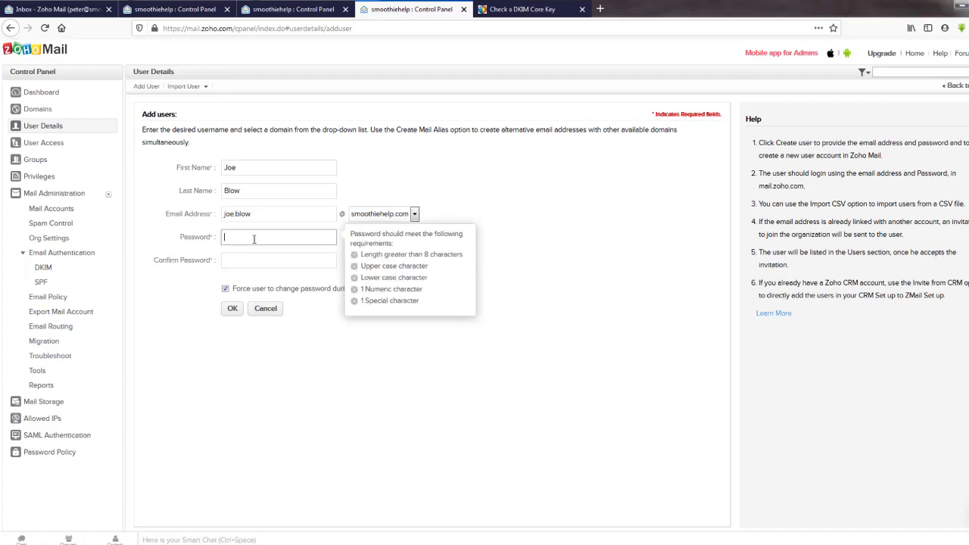
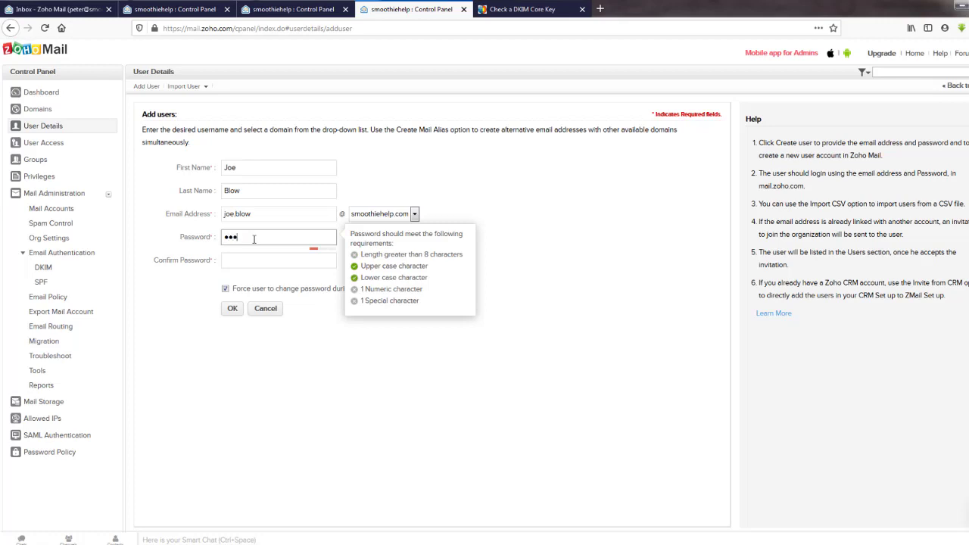
{"action": "key", "text": "BackSpace"}
{"action": "key", "text": "Tab"}
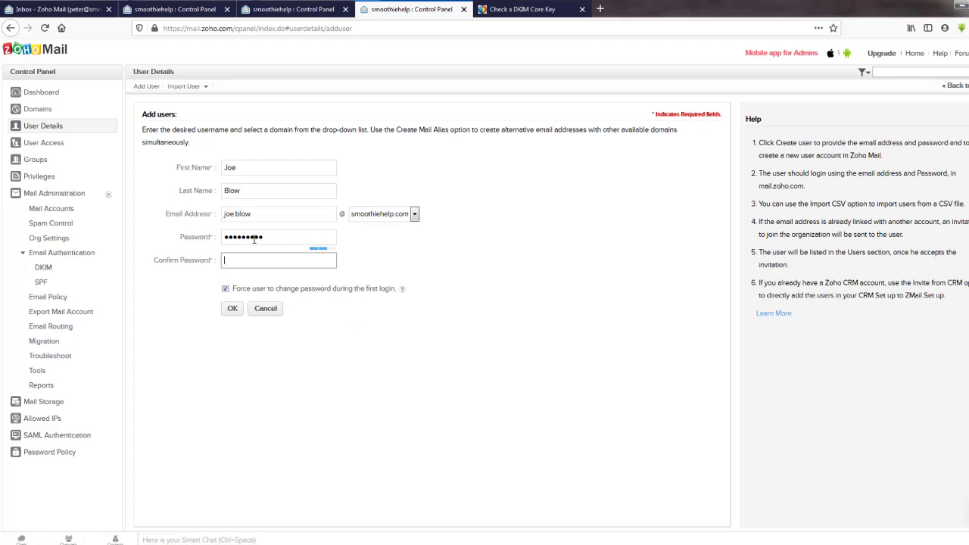
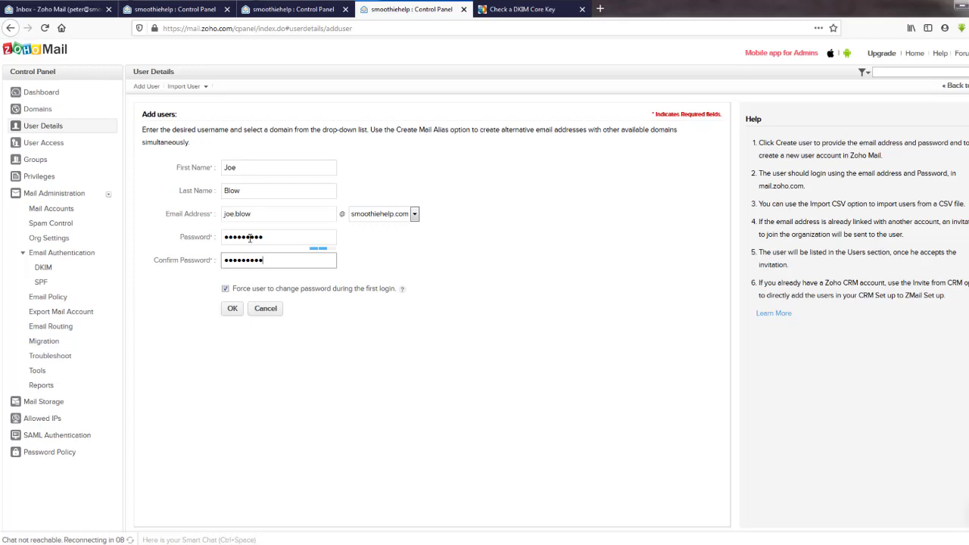
{"action": "left_click", "coordinate": [230, 307]}
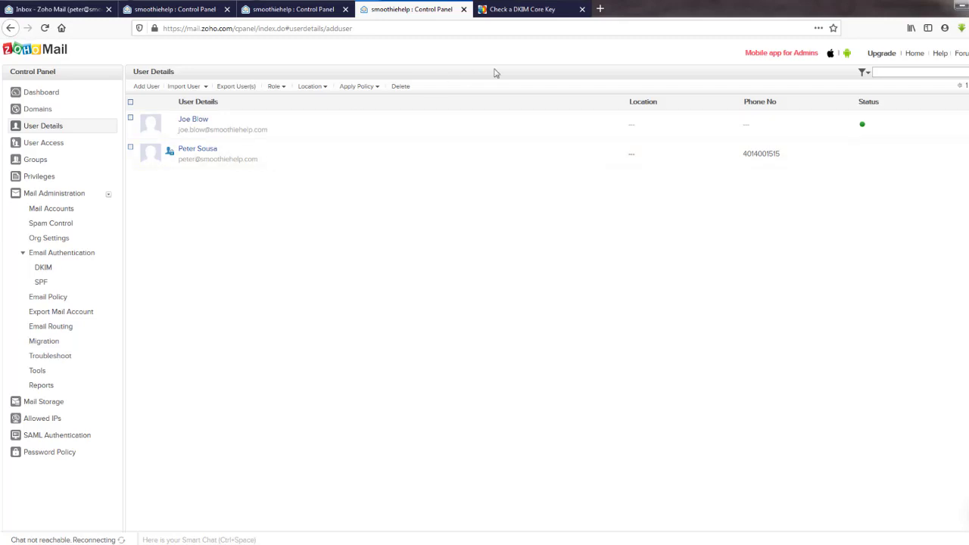
Switch to the 'Check a DKIM Core Key' tab and close it
{"action": "left_click", "coordinate": [537, 11]}
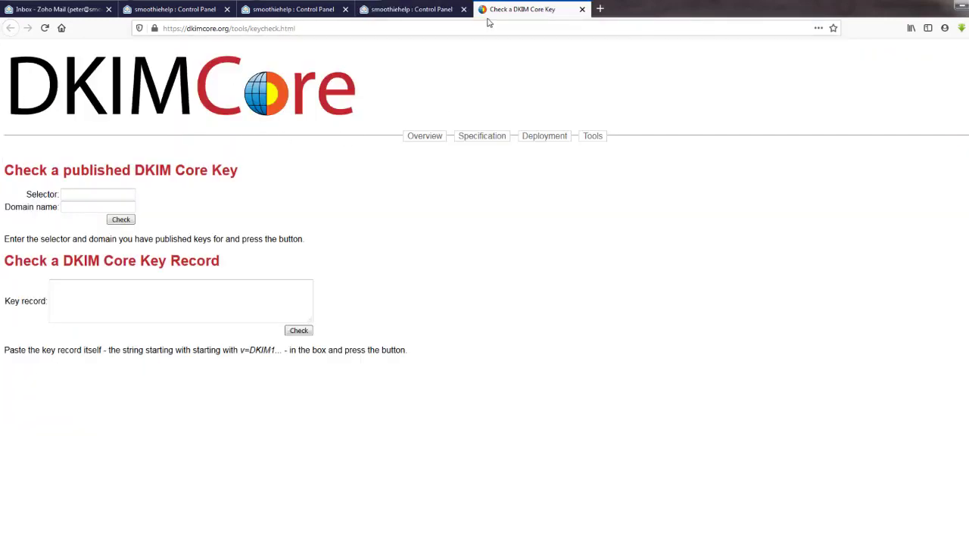
{"action": "left_click", "coordinate": [582, 10]}
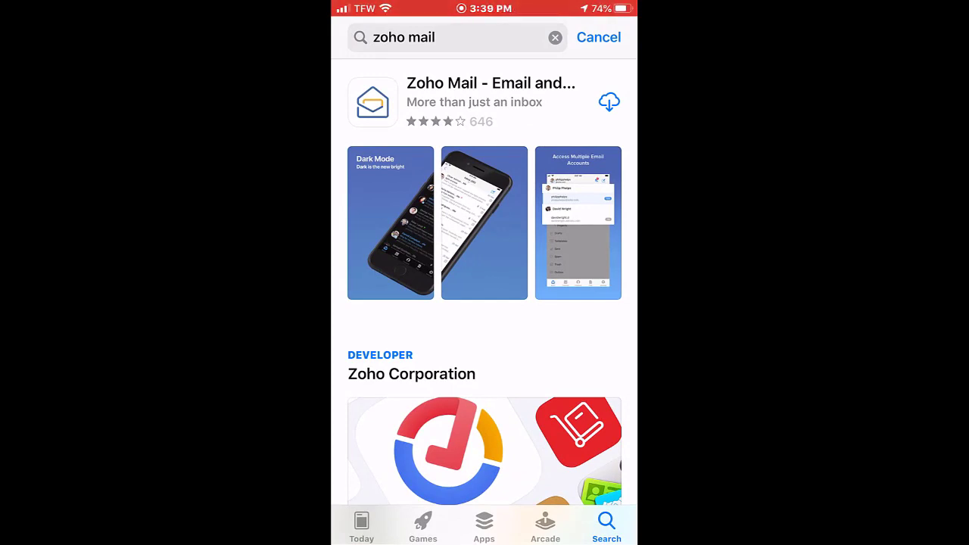
Install and launch the Zoho Mail app from the App Store, then begin sign-in
{"action": "left_click", "coordinate": [609, 101]}
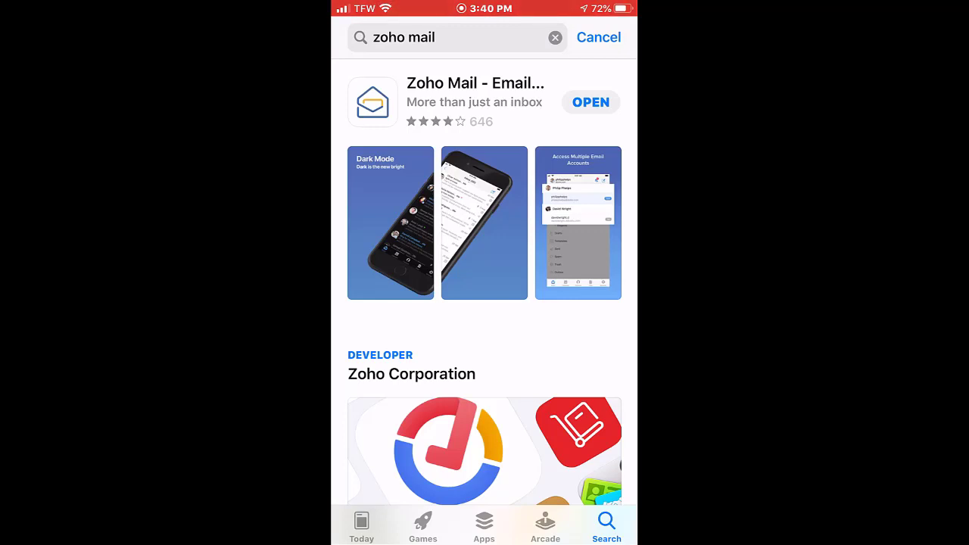
{"action": "left_click", "coordinate": [590, 102]}
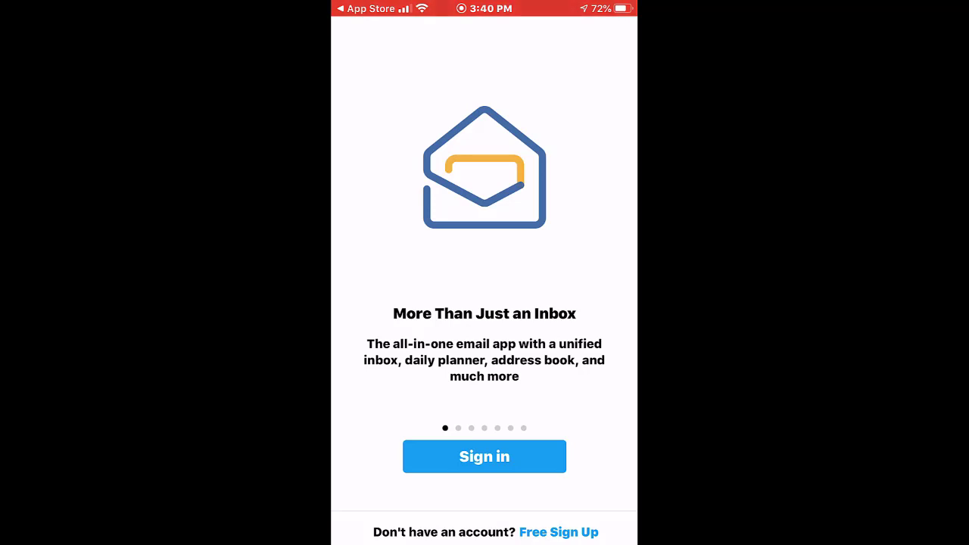
{"action": "left_click", "coordinate": [484, 456]}
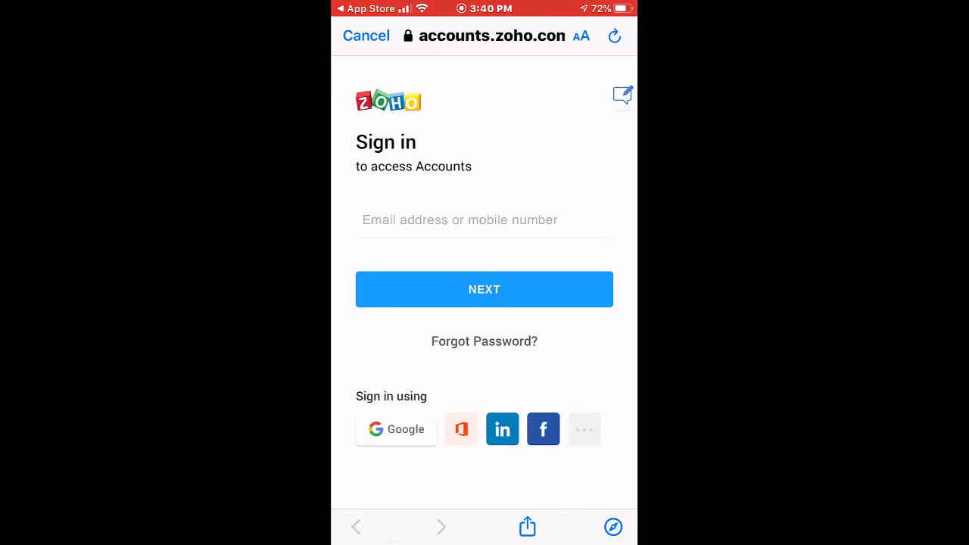
Sign in with the new user's smoothiehelp.com e-mail address and password
{"action": "left_click", "coordinate": [459, 219]}
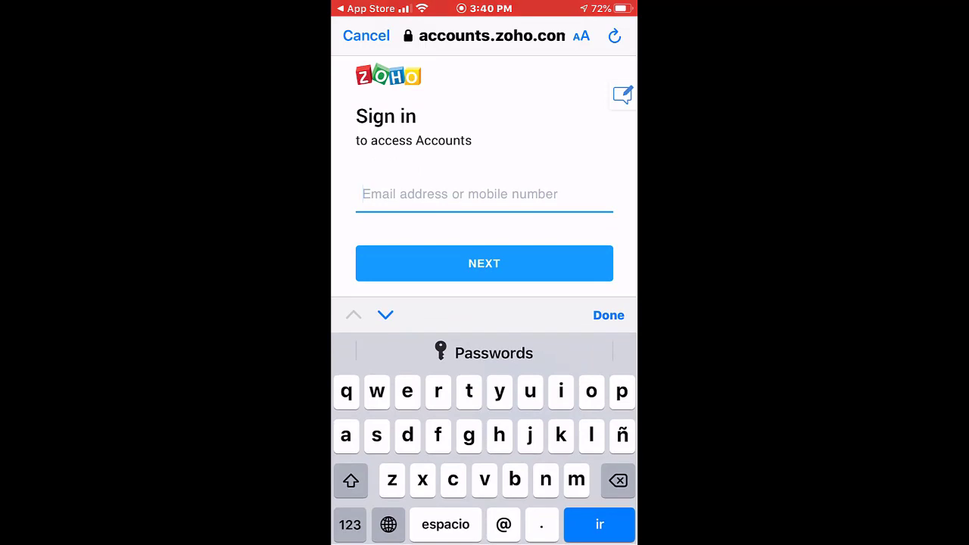
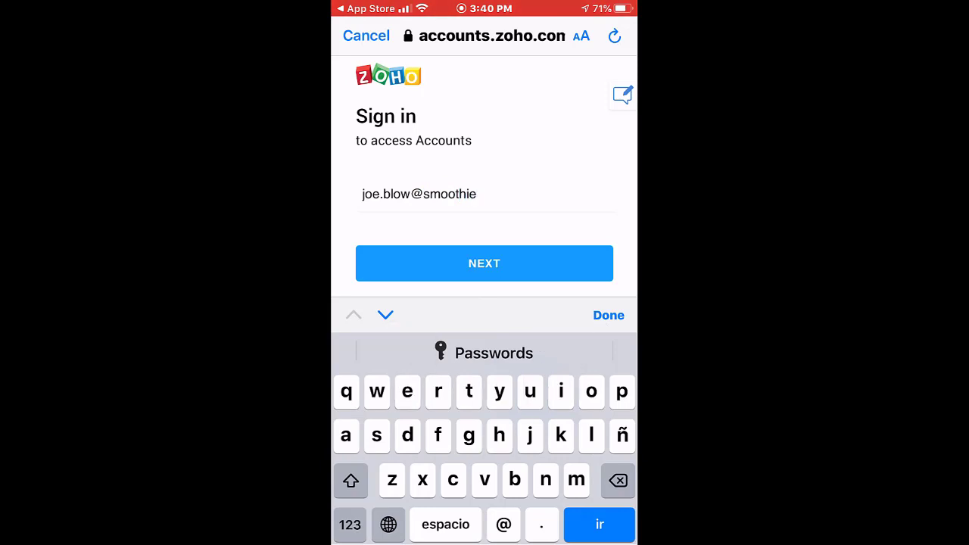
{"action": "key", "text": "Return"}
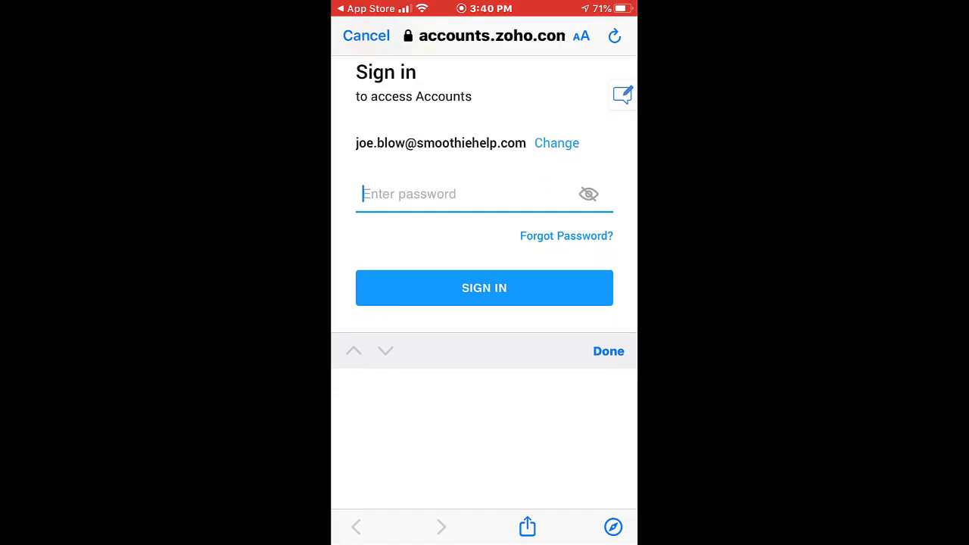
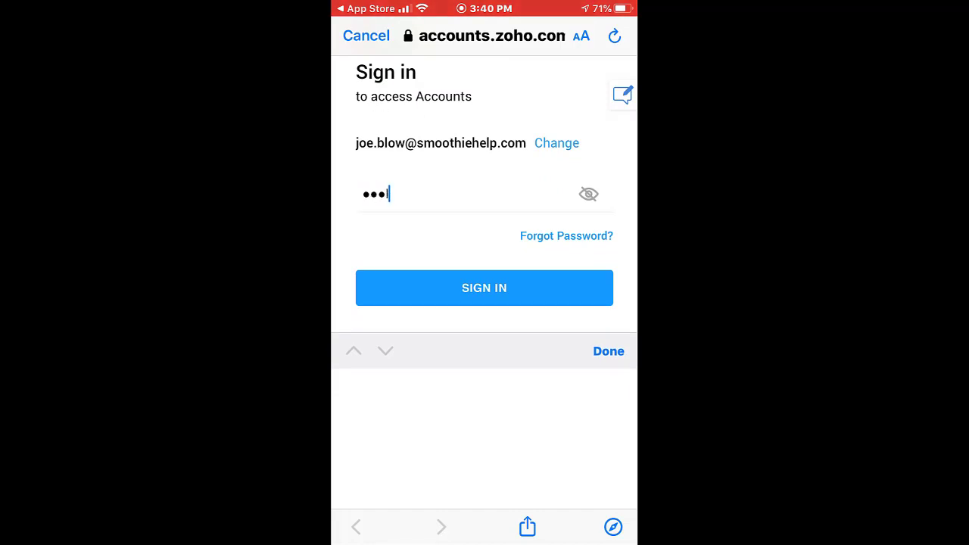
{"action": "key", "text": "Return"}
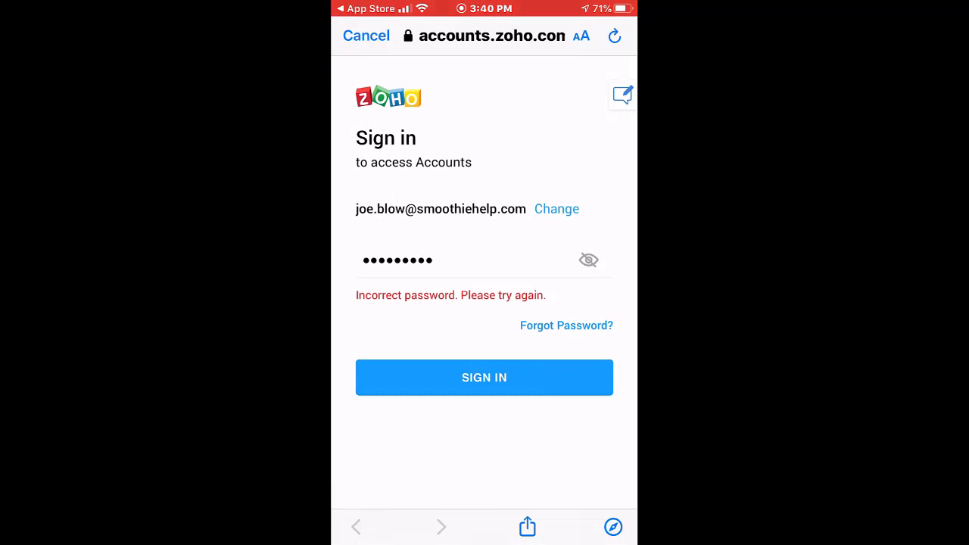
Reveal the password, correct its typo, and resubmit to sign in
{"action": "left_click", "coordinate": [454, 259]}
{"action": "left_click", "coordinate": [589, 260]}
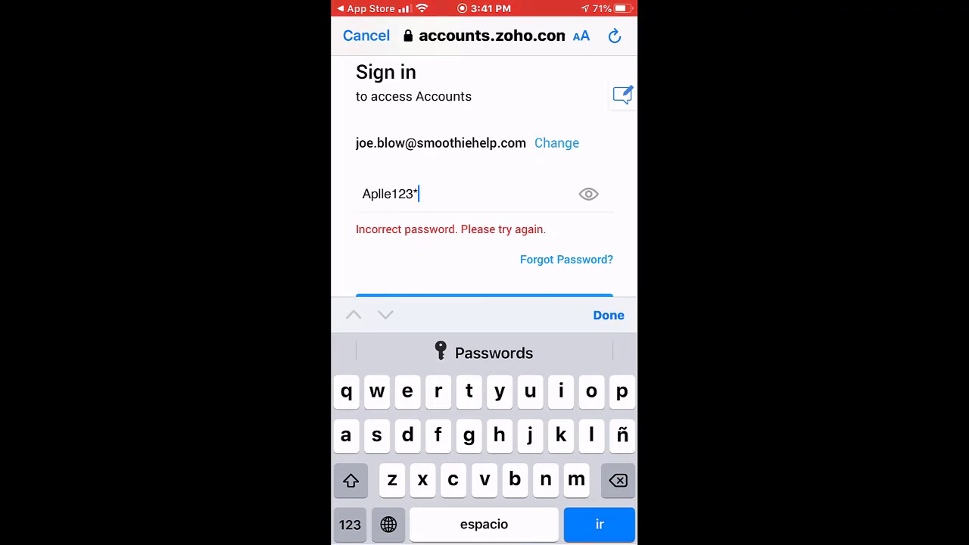
{"action": "mouse_move", "coordinate": [483, 523]}
{"action": "left_mouse_down"}
{"action": "mouse_move", "coordinate": [443, 524]}
{"action": "mouse_move", "coordinate": [492, 524]}
{"action": "left_mouse_up"}
{"action": "type", "text": "p"}
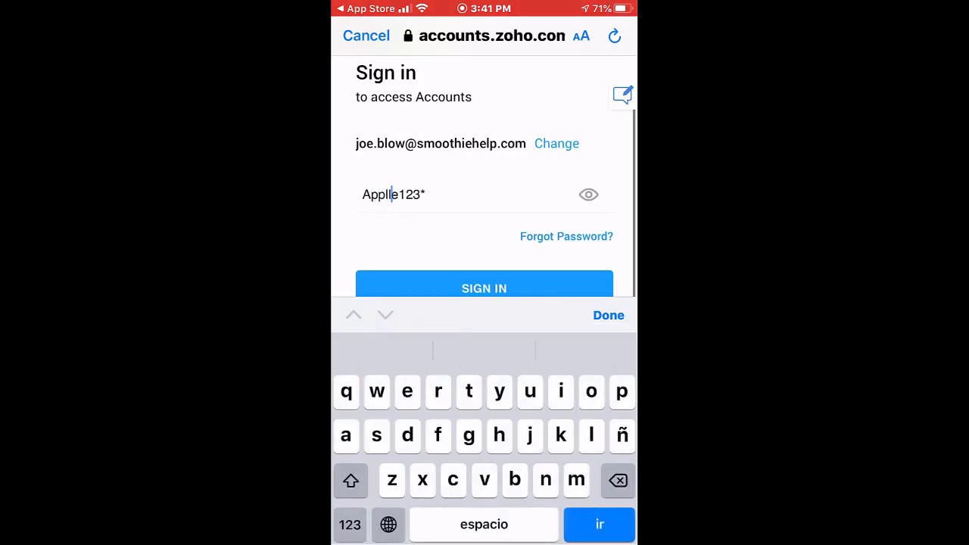
{"action": "key", "text": "BackSpace"}
{"action": "key", "text": "Return"}
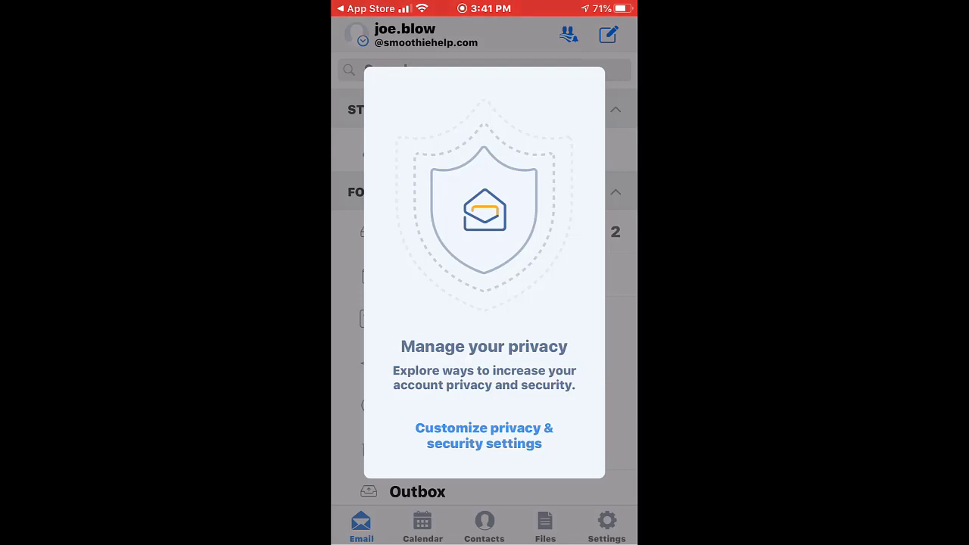
Allow Zoho Mail push notifications from the privacy and security settings
{"action": "left_click", "coordinate": [483, 436]}
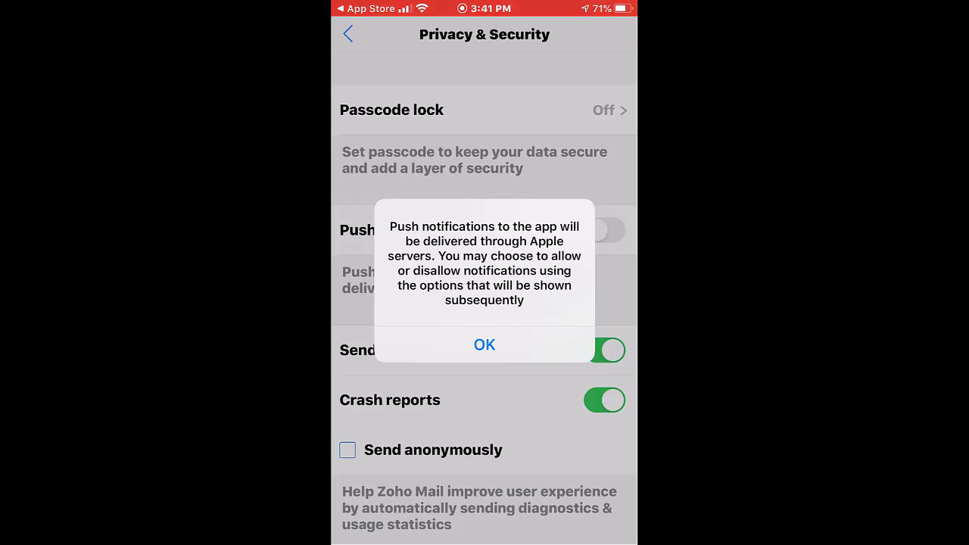
{"action": "left_click", "coordinate": [484, 344]}
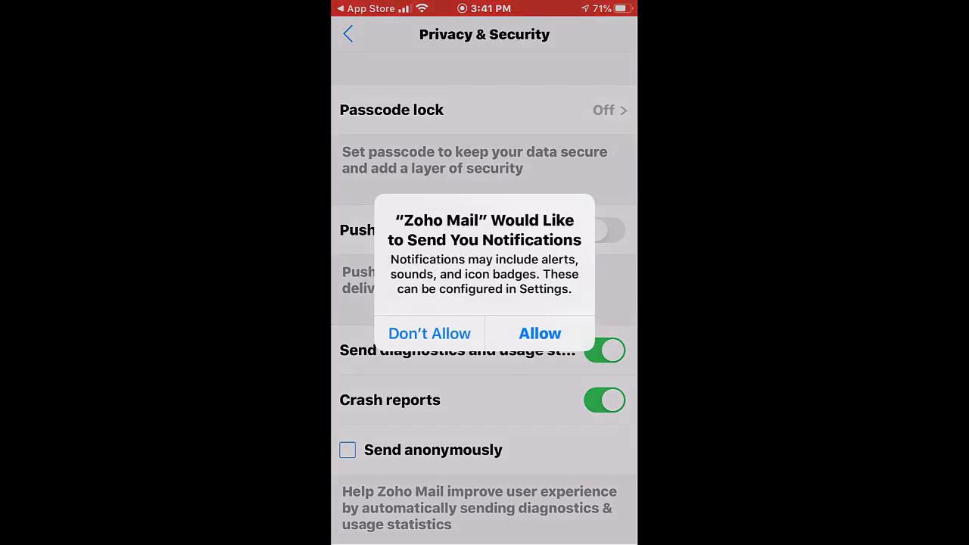
{"action": "left_click", "coordinate": [539, 333]}
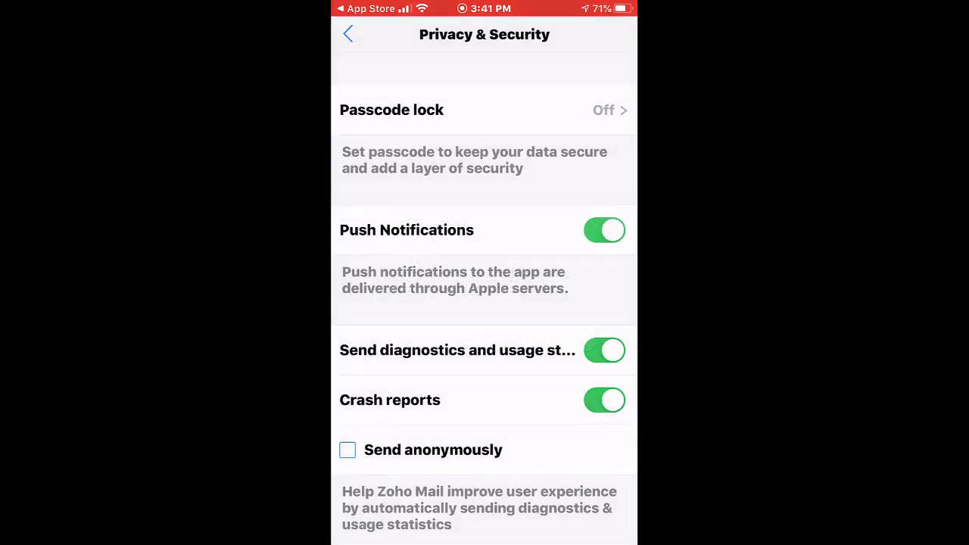
{"action": "left_click", "coordinate": [347, 33]}
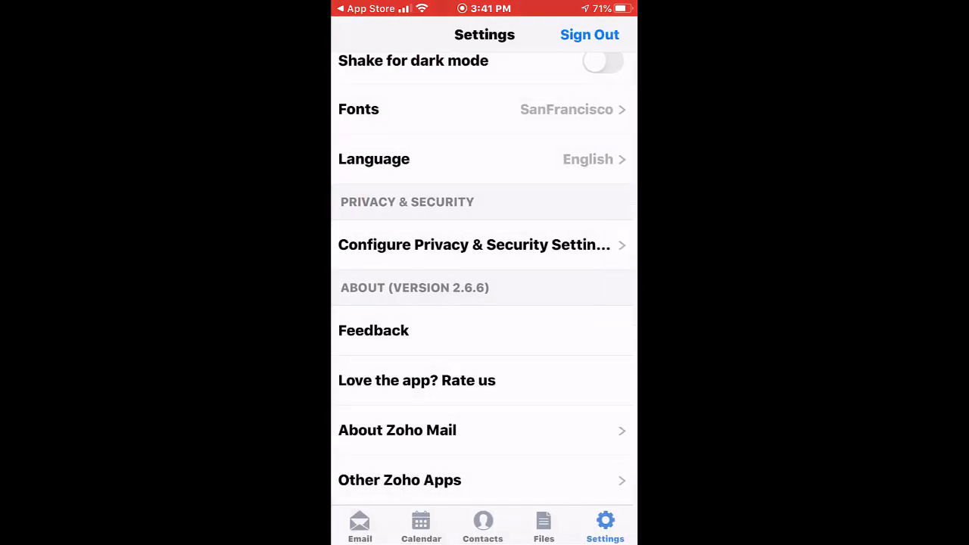
Read the Welcome to Zoho Mail email in the Inbox, then start a new message
{"action": "left_click", "coordinate": [361, 526]}
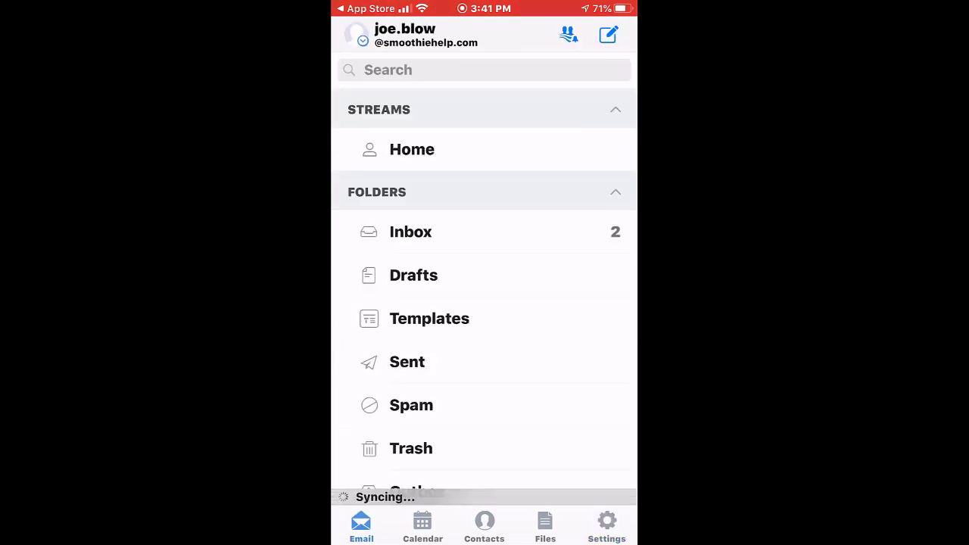
{"action": "left_click", "coordinate": [410, 231]}
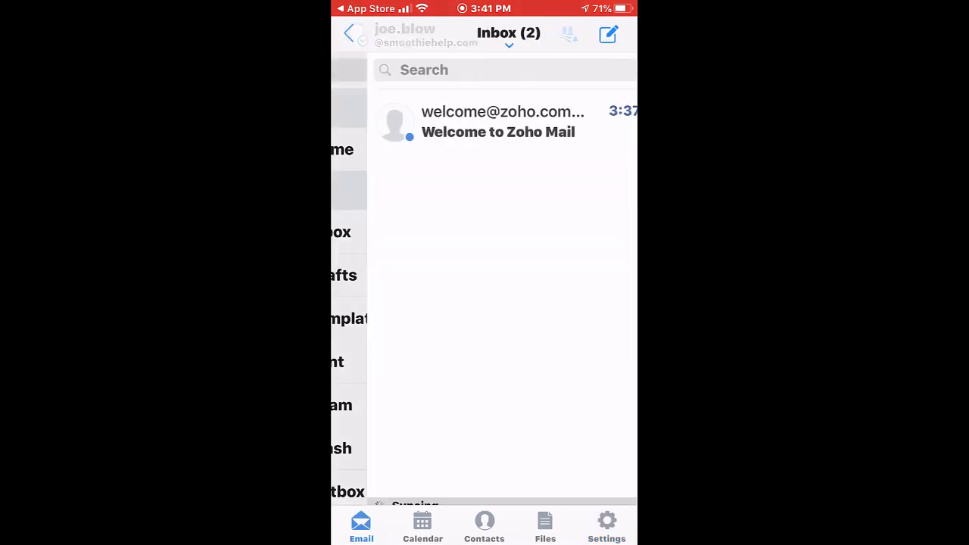
{"action": "left_click", "coordinate": [464, 119]}
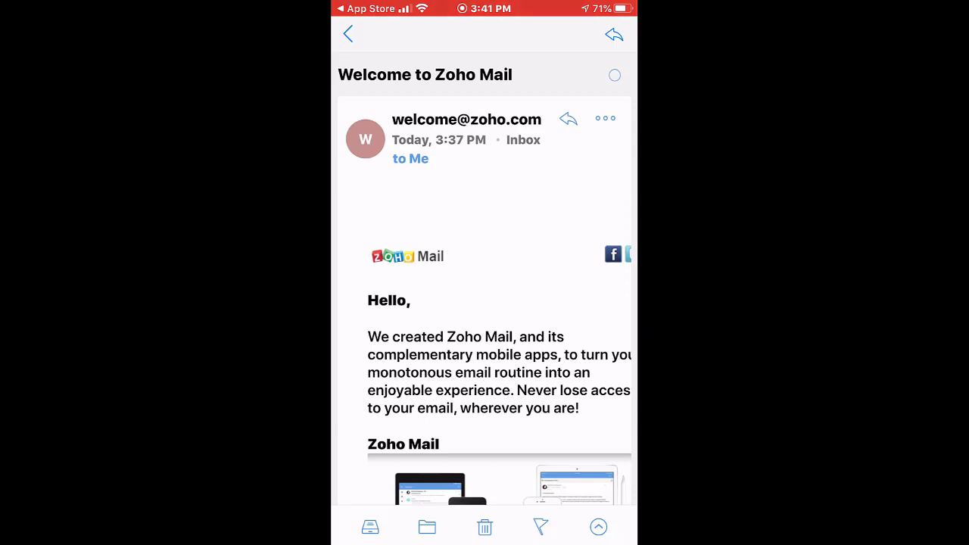
{"action": "left_click", "coordinate": [347, 34]}
{"action": "left_click", "coordinate": [608, 33]}
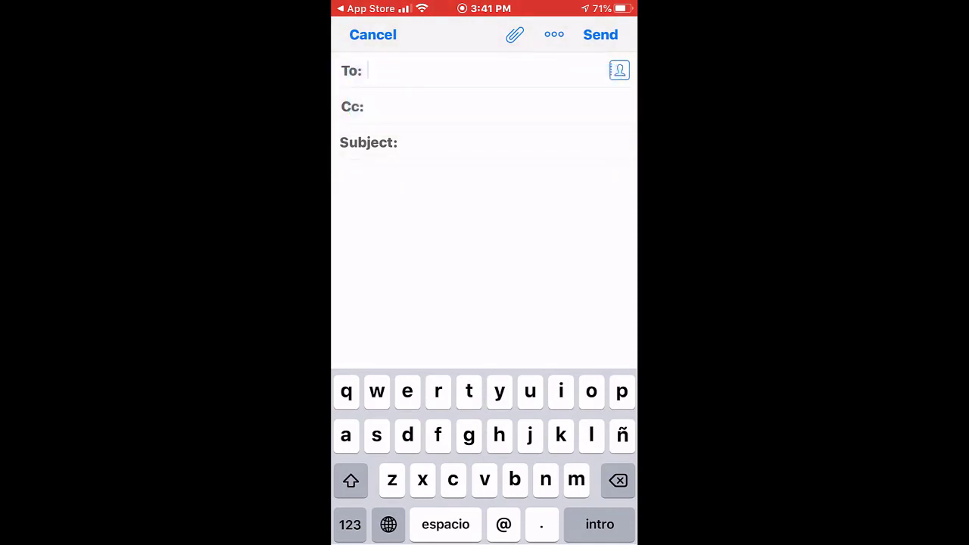
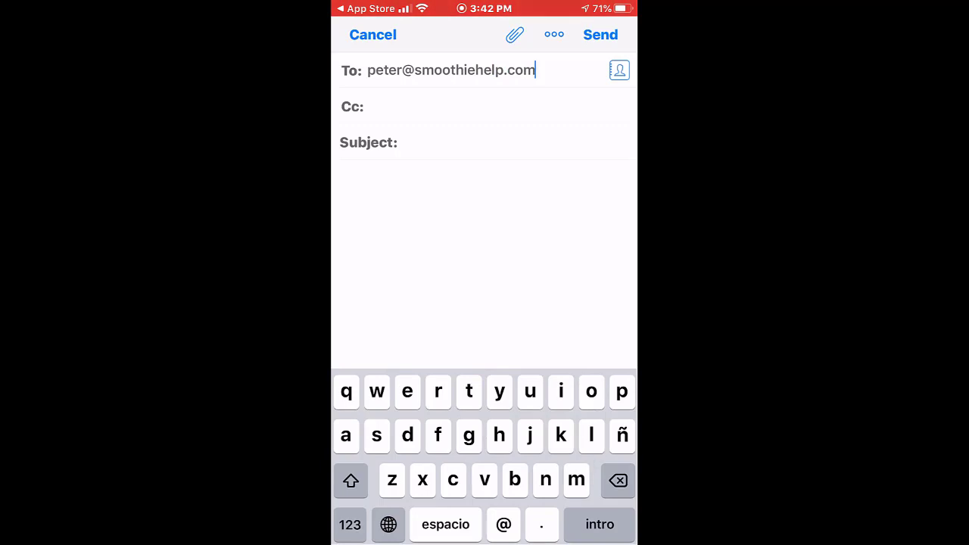
Enter the colleague's smoothiehelp.com address as the message recipient
{"action": "key", "text": "Return"}
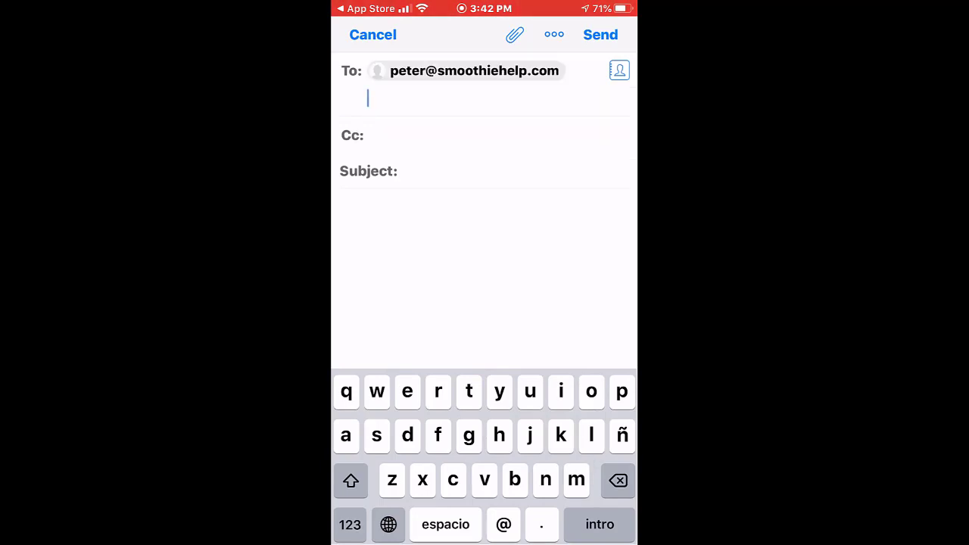
Give the message subject 'hello' and body 'test', then send it
{"action": "left_click", "coordinate": [454, 171]}
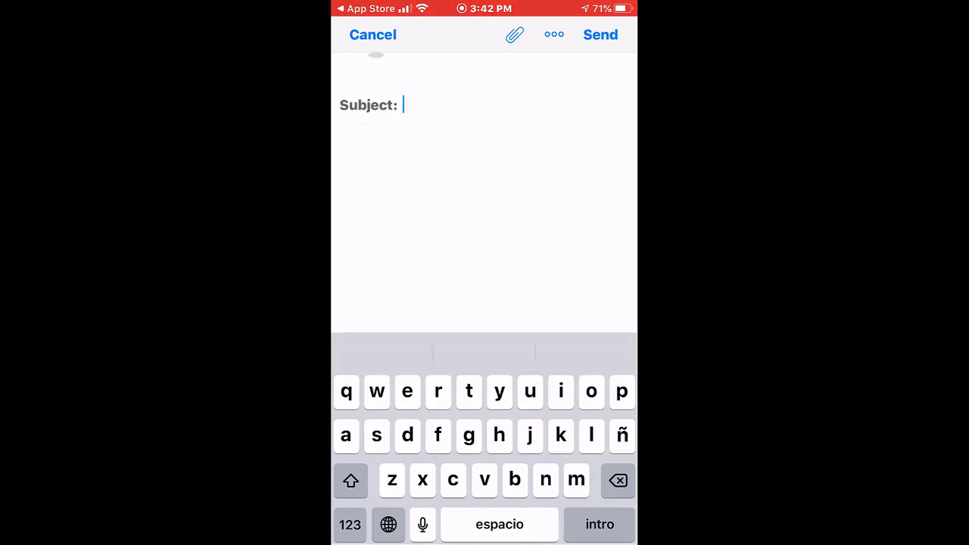
{"action": "type", "text": "hello"}
{"action": "left_click", "coordinate": [485, 353]}
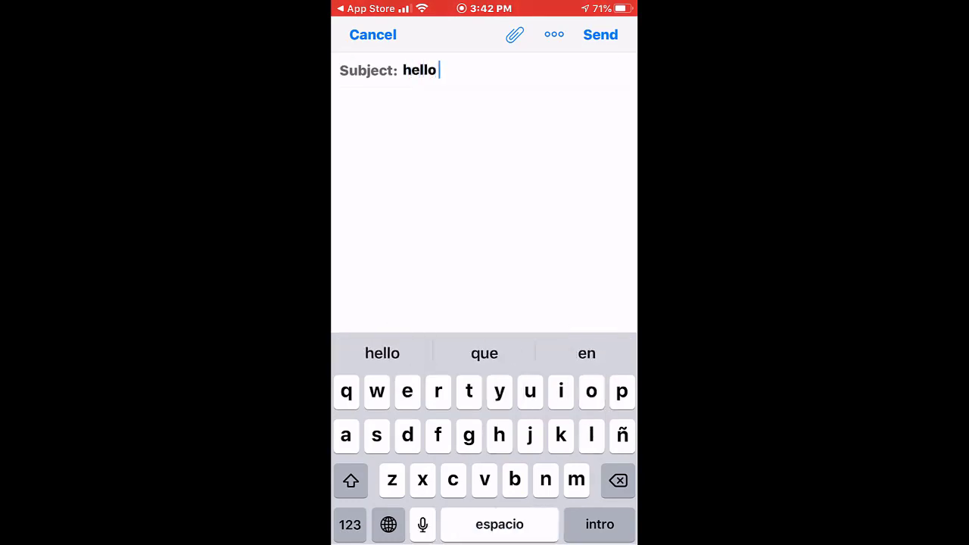
{"action": "left_click", "coordinate": [454, 189]}
{"action": "type", "text": "test"}
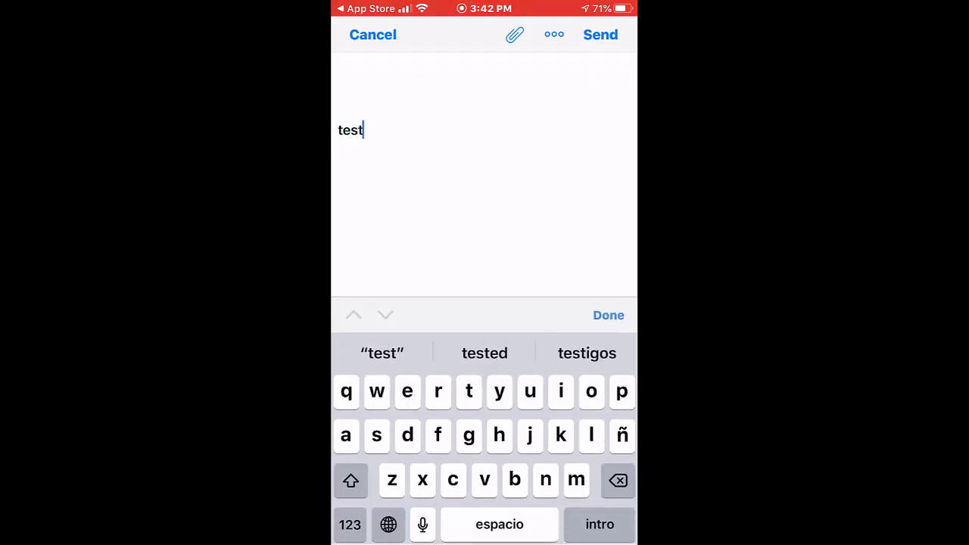
{"action": "left_click", "coordinate": [600, 34]}
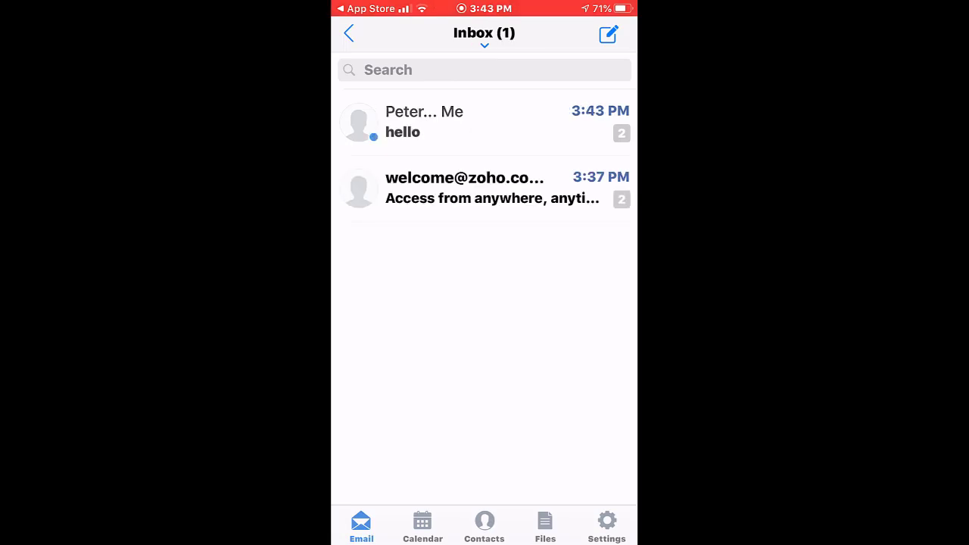
Read the 'got it thanks' reply in the hello thread, then start a new email
{"action": "left_click", "coordinate": [485, 121]}
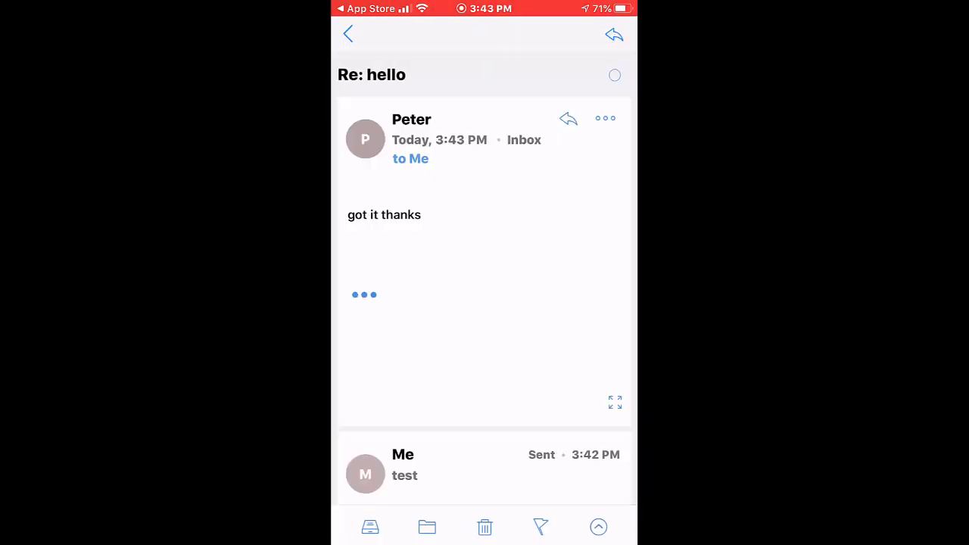
{"action": "left_click", "coordinate": [348, 34]}
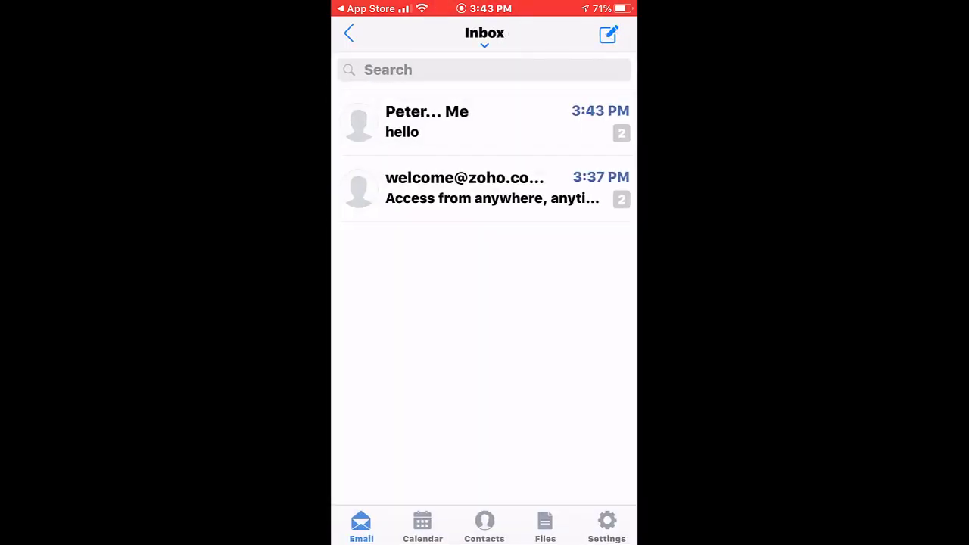
{"action": "left_click", "coordinate": [484, 9]}
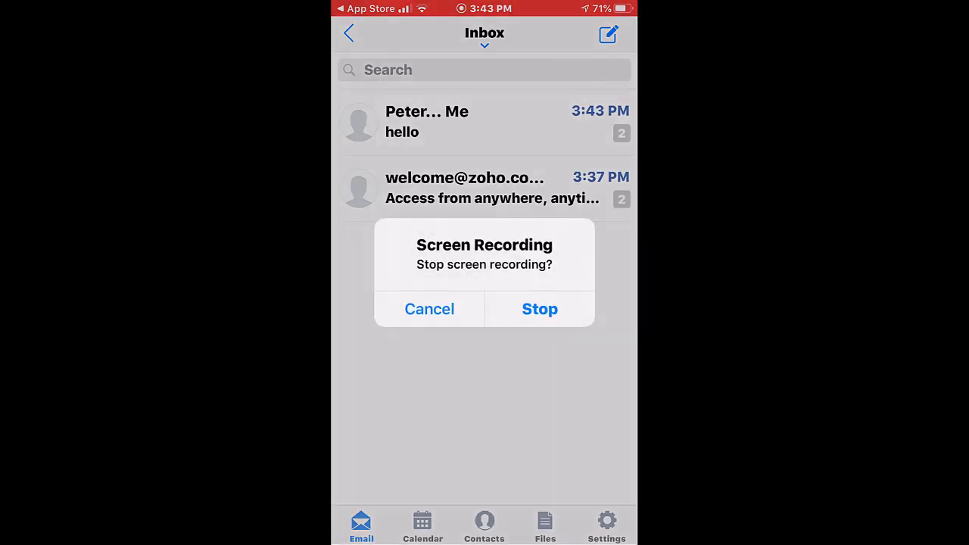
{"action": "left_click", "coordinate": [539, 309]}
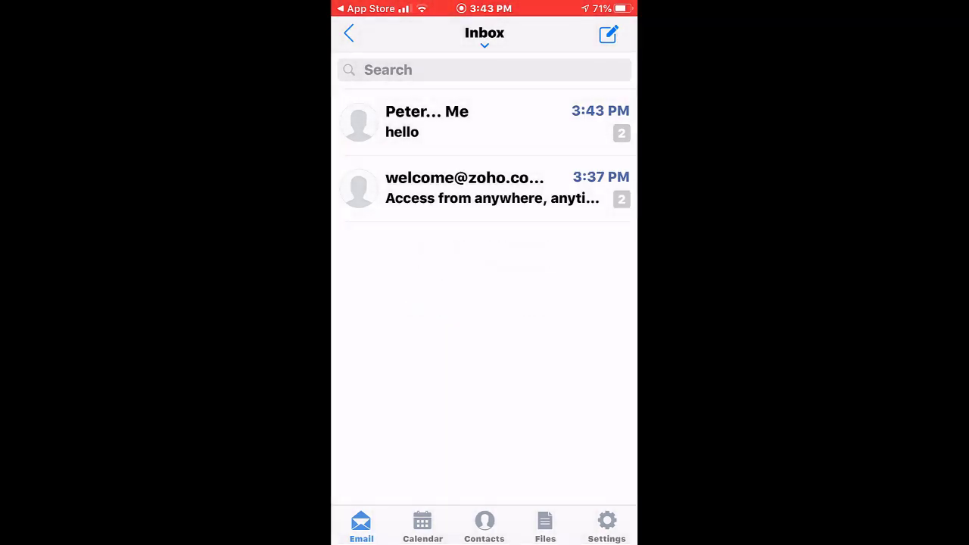
{"action": "left_click", "coordinate": [608, 34]}
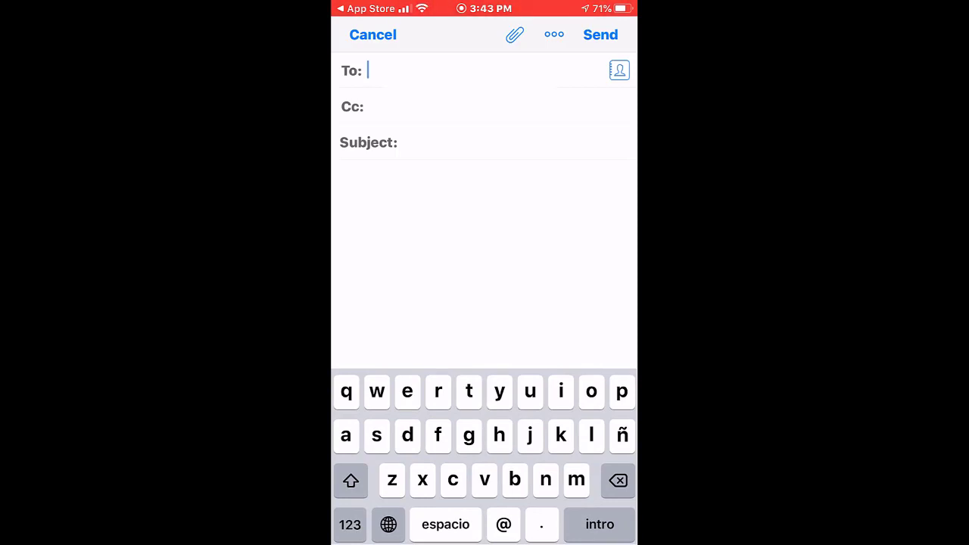
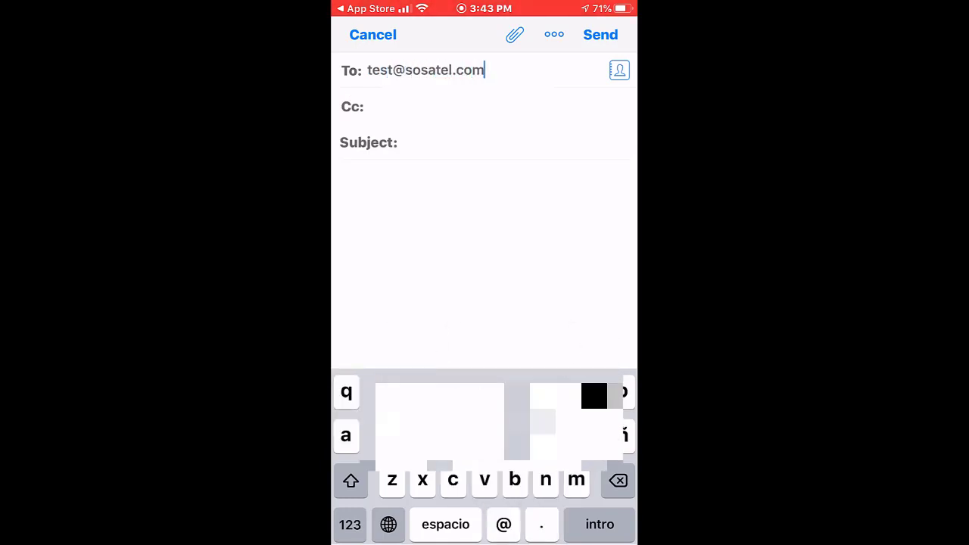
Send a test email with subject 'tdhdj' and body 'bdbdh' to the external sosatel.com address
{"action": "left_click", "coordinate": [454, 142]}
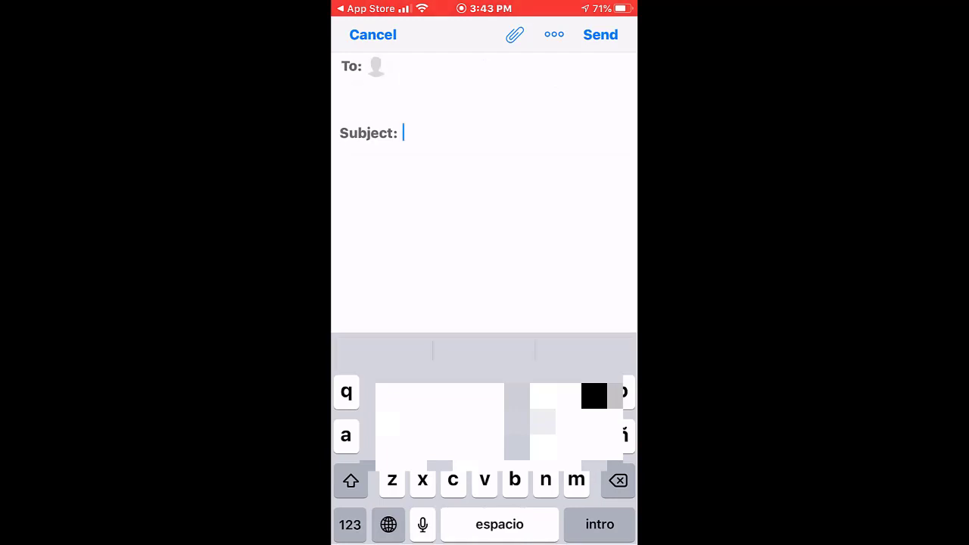
{"action": "type", "text": "tdhdj"}
{"action": "left_click", "coordinate": [337, 162]}
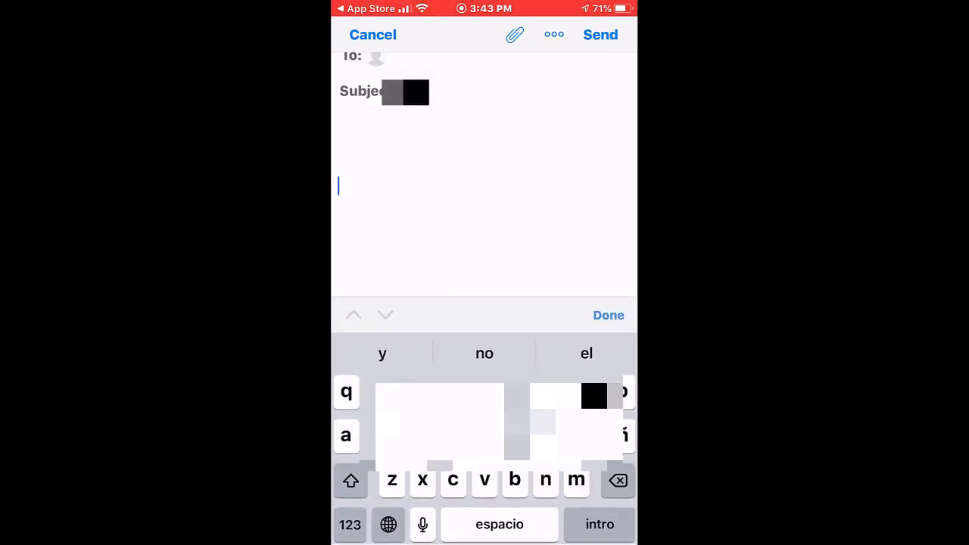
{"action": "type", "text": "bdbdh"}
{"action": "left_click", "coordinate": [601, 34]}
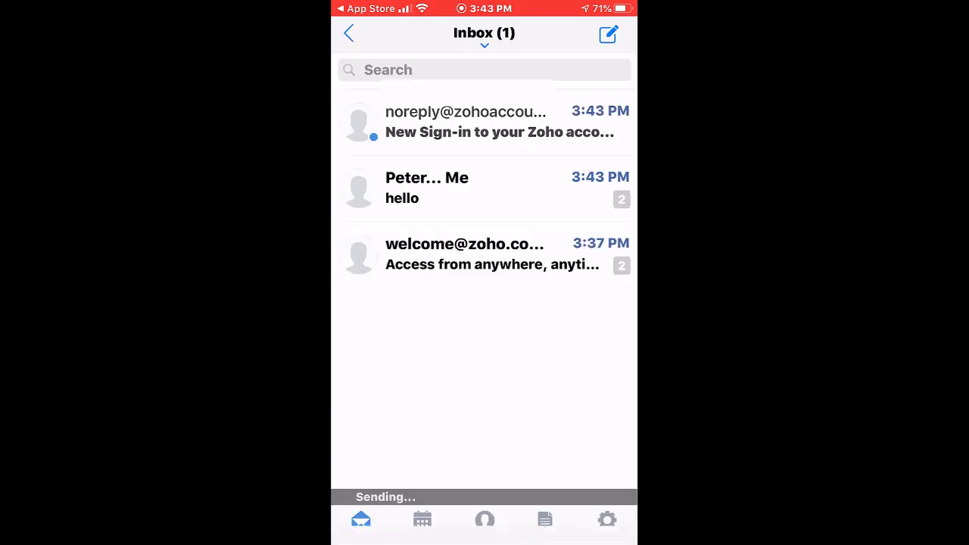
Read the new sign-in notification email, then go back to the Inbox folder
{"action": "left_click", "coordinate": [484, 121]}
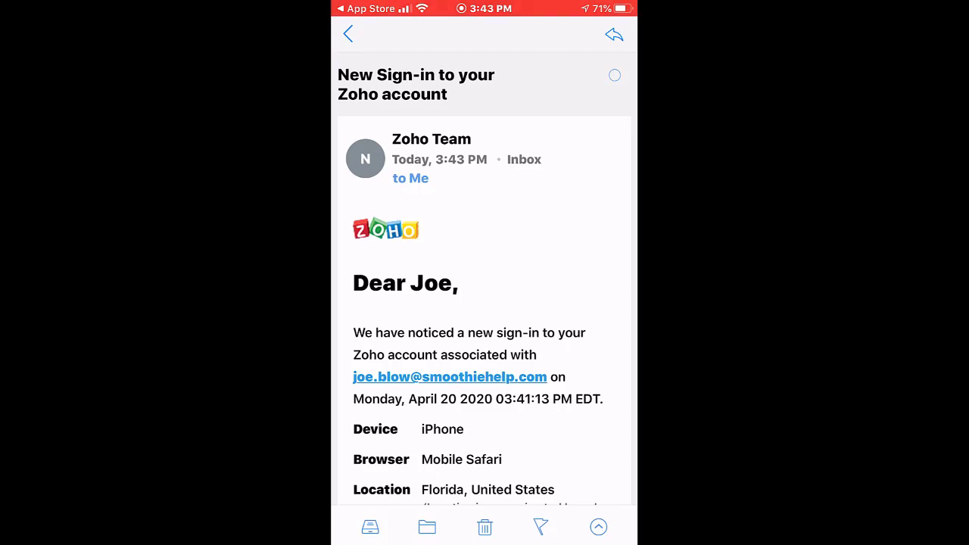
{"action": "left_click", "coordinate": [347, 33]}
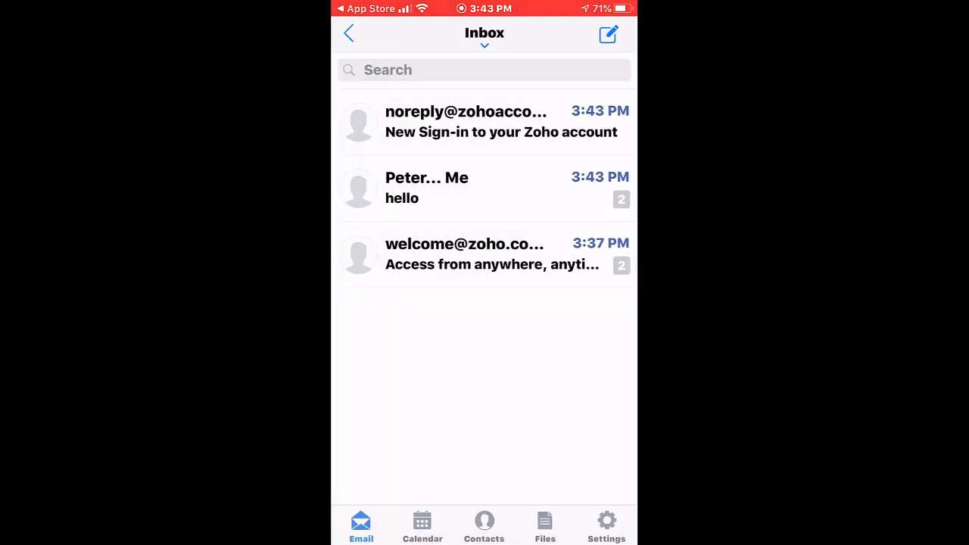
{"action": "left_click", "coordinate": [348, 33]}
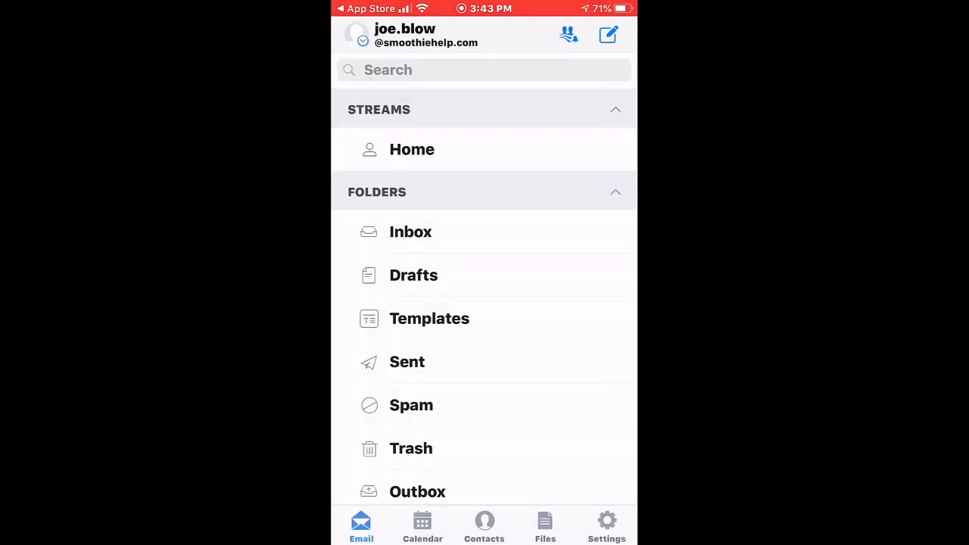
{"action": "left_click", "coordinate": [410, 231]}
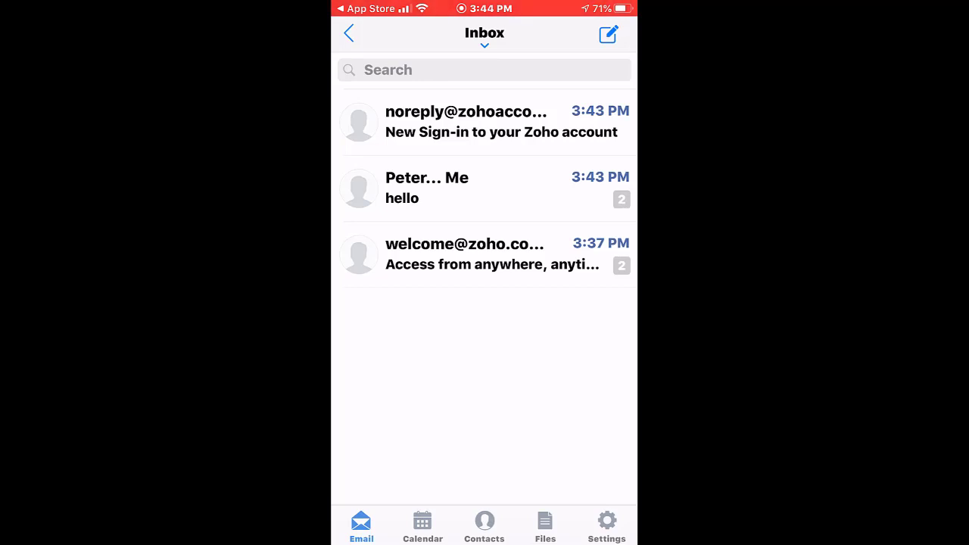
{"action": "left_click", "coordinate": [348, 32]}
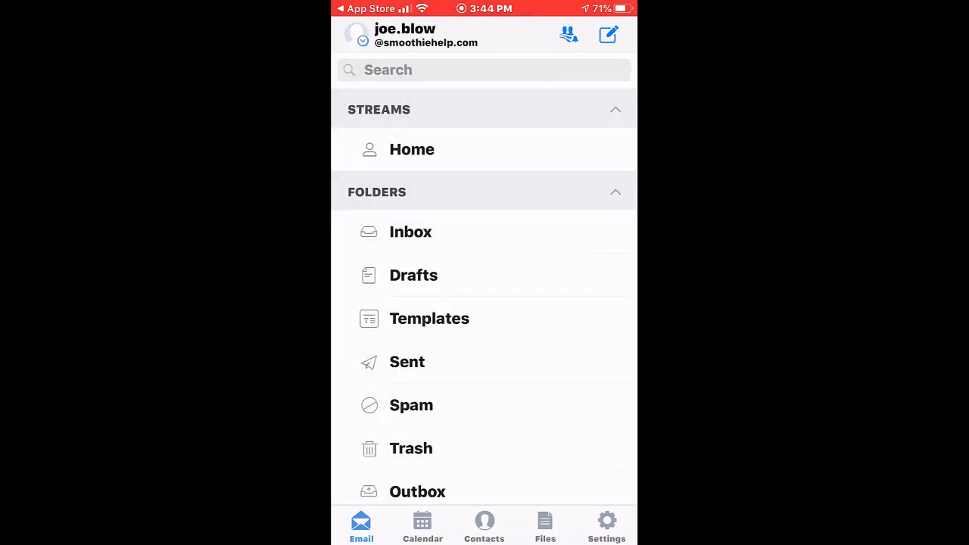
{"action": "left_click", "coordinate": [393, 231]}
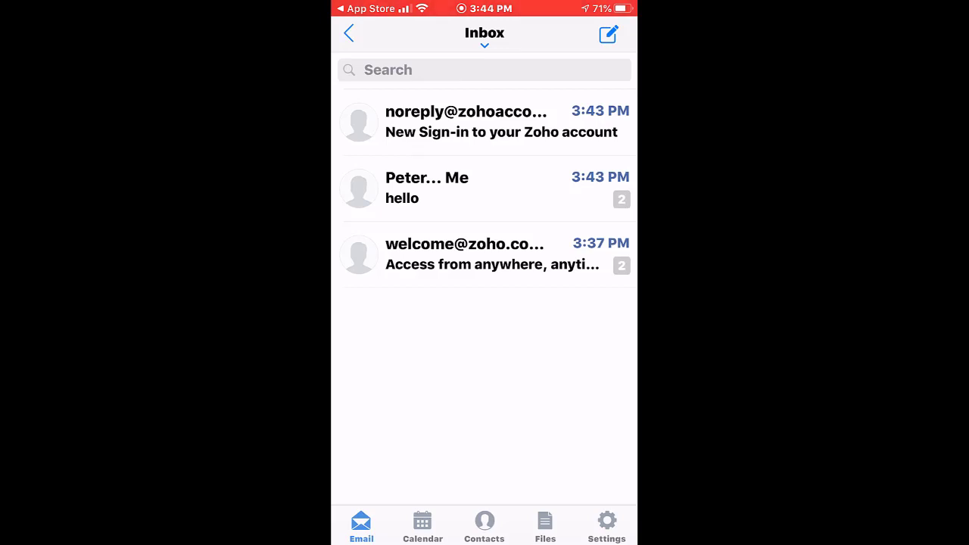
Refresh the inbox until the outside reply arrives, then open it
{"action": "left_click", "coordinate": [484, 121]}
{"action": "left_click", "coordinate": [347, 33]}
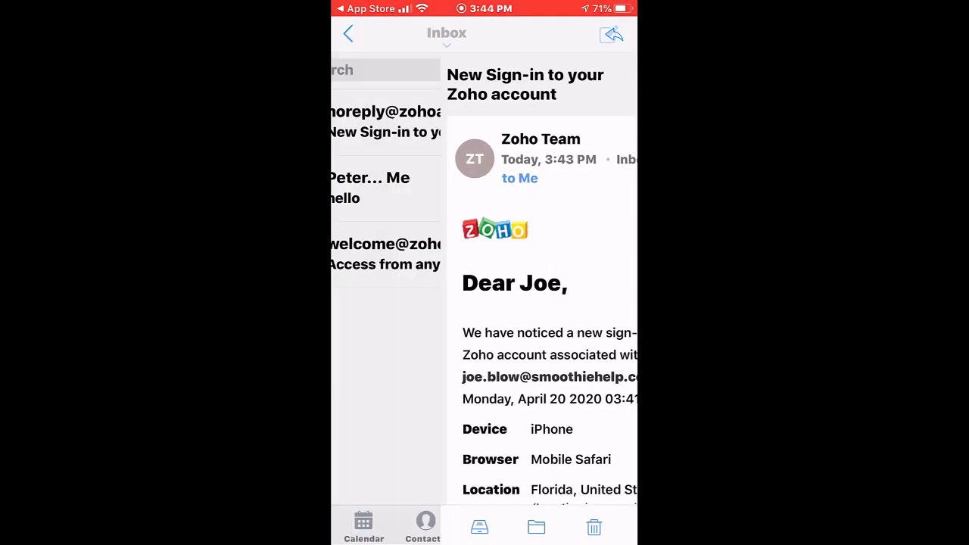
{"action": "left_click", "coordinate": [484, 189]}
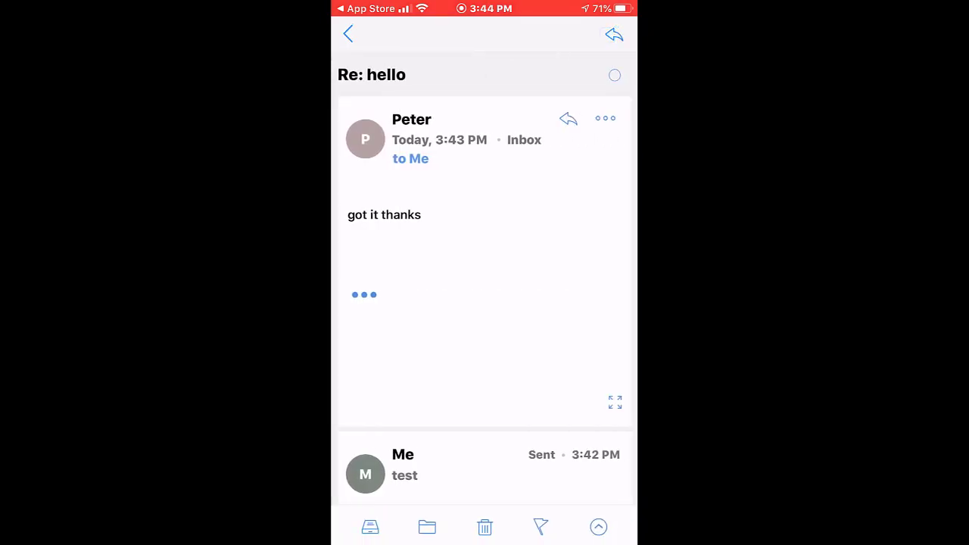
{"action": "left_click", "coordinate": [348, 33]}
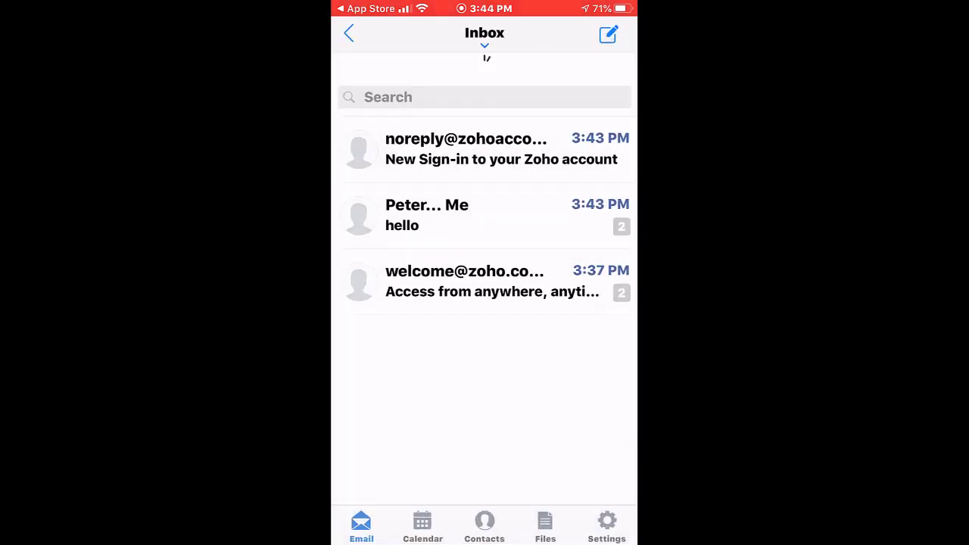
{"action": "left_click_drag", "start_coordinate": [484, 189], "coordinate": [485, 282]}
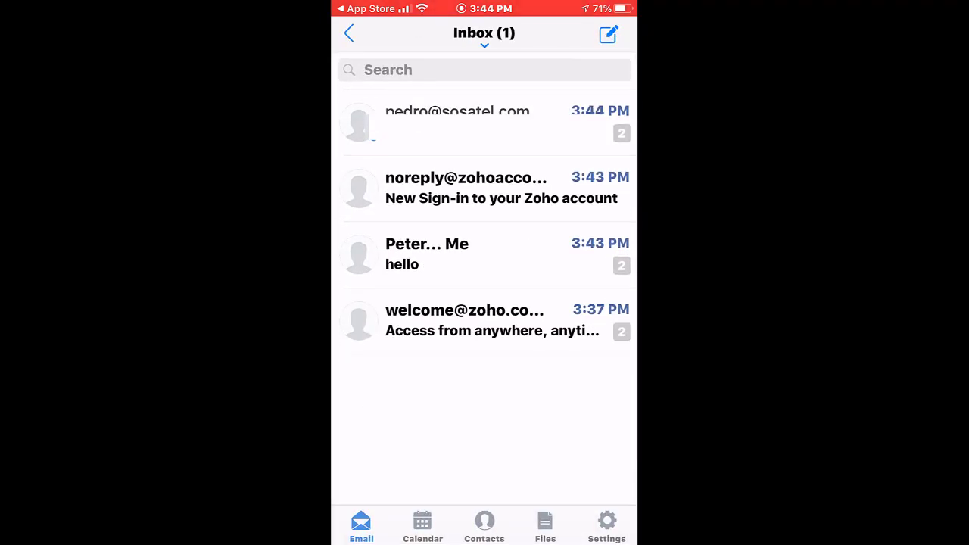
{"action": "left_click", "coordinate": [484, 121]}
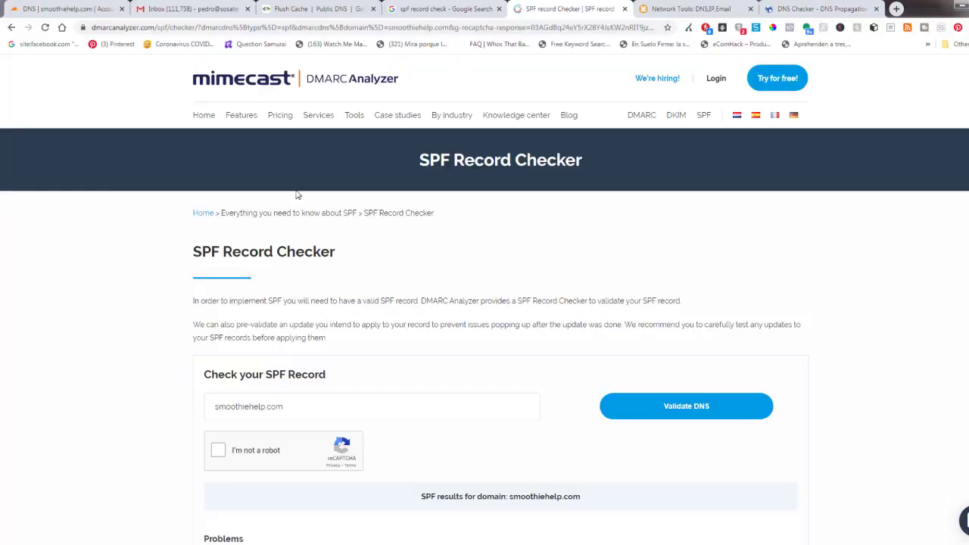
Review the SPF Record Checker results showing smoothiehelp.com's v=spf1 include:zoho.com ~all record
{"action": "left_click", "coordinate": [447, 10]}
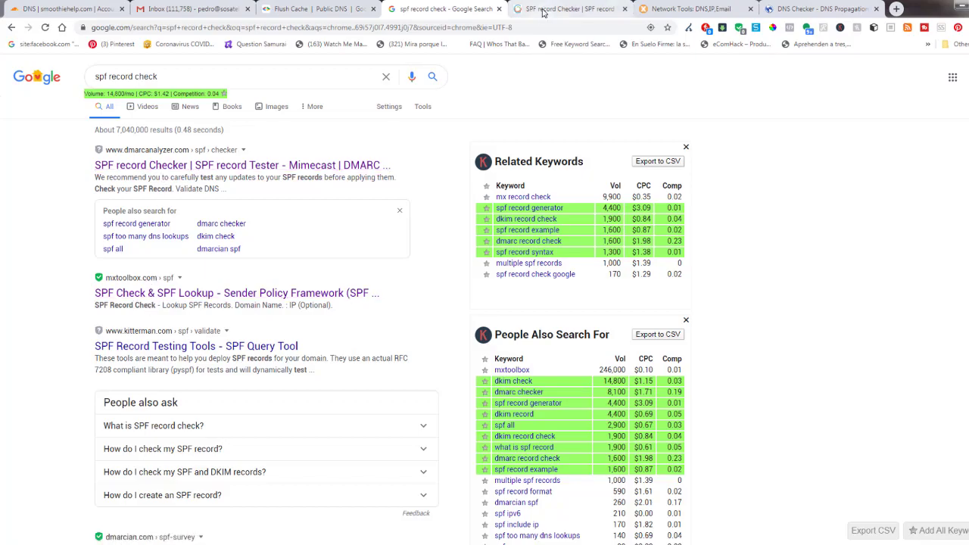
{"action": "left_click", "coordinate": [566, 9]}
{"action": "scroll", "coordinate": [280, 374], "scroll_direction": "down", "scroll_amount": 2}
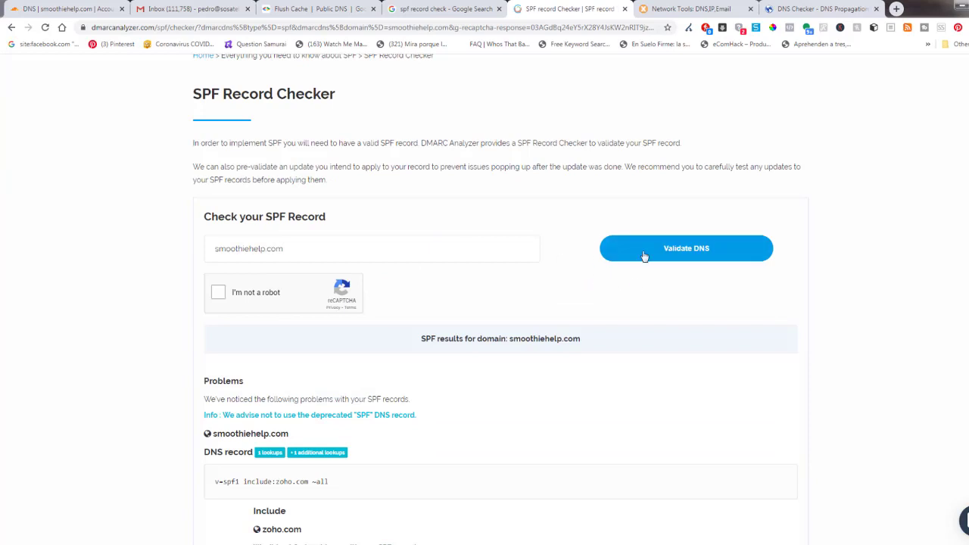
{"action": "scroll", "coordinate": [277, 393], "scroll_direction": "down", "scroll_amount": 3}
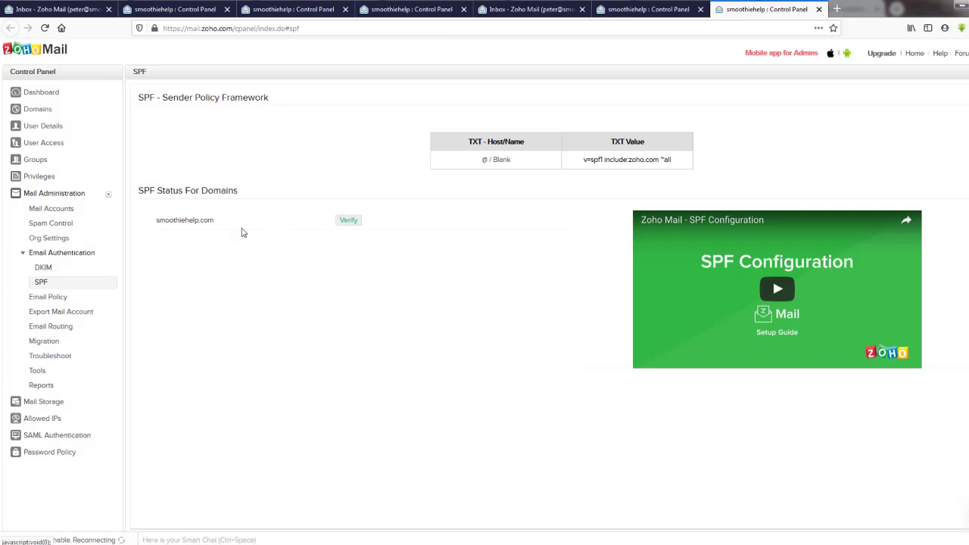
Verify smoothiehelp.com's SPF record on the Email Authentication SPF page
{"action": "left_click", "coordinate": [346, 222]}
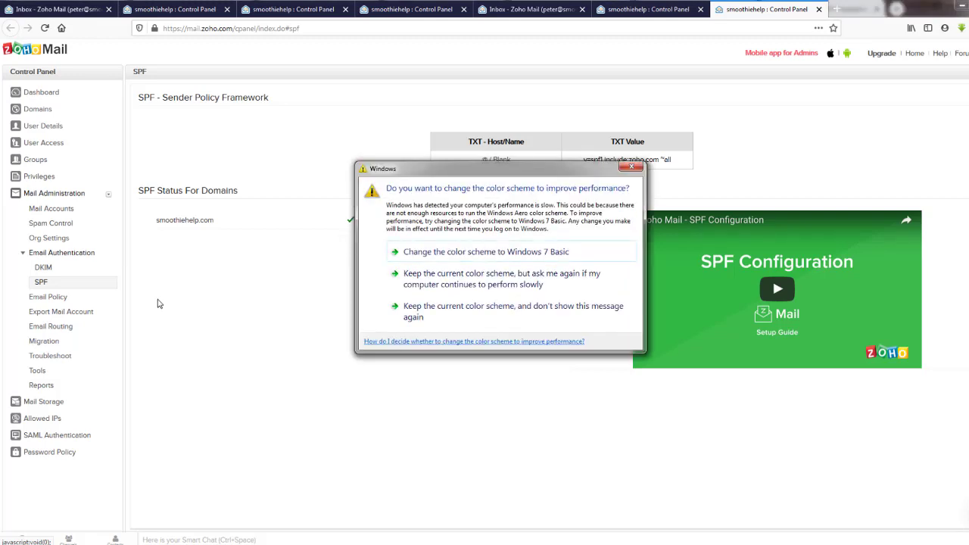
Close the Windows colour-scheme prompt covering the verified SPF page
{"action": "left_click", "coordinate": [632, 166]}
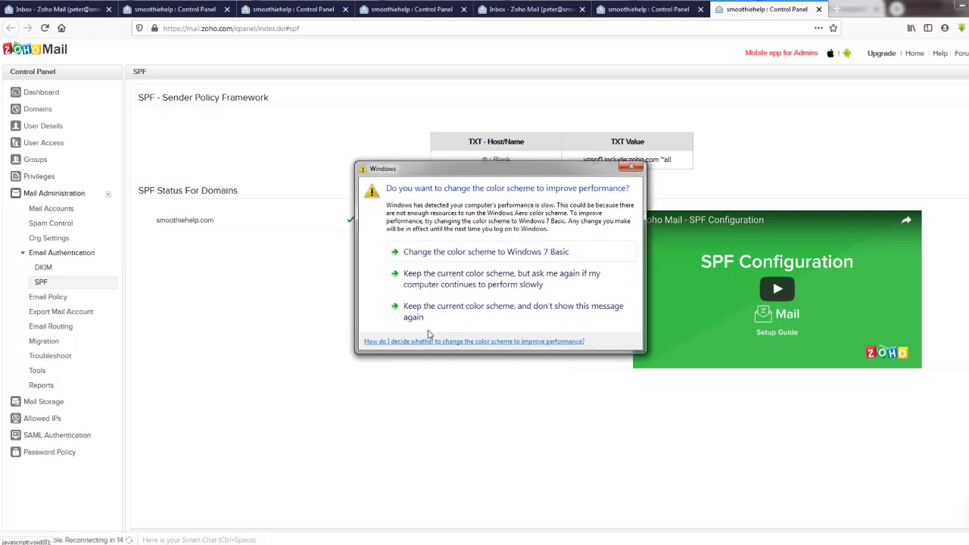
{"action": "left_click", "coordinate": [632, 167]}
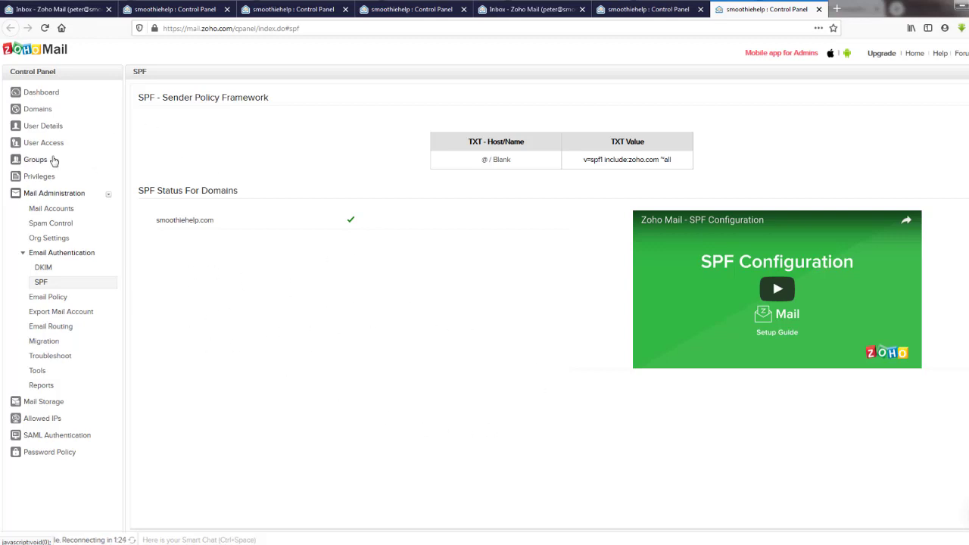
Check the organization's user list, then view the admin's My Account profile page
{"action": "left_click", "coordinate": [40, 145]}
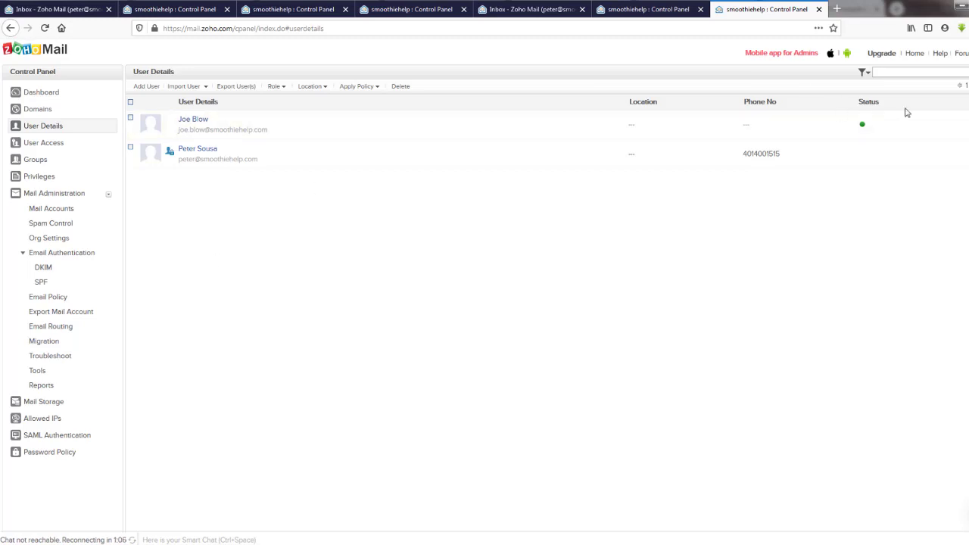
{"action": "left_click", "coordinate": [962, 76]}
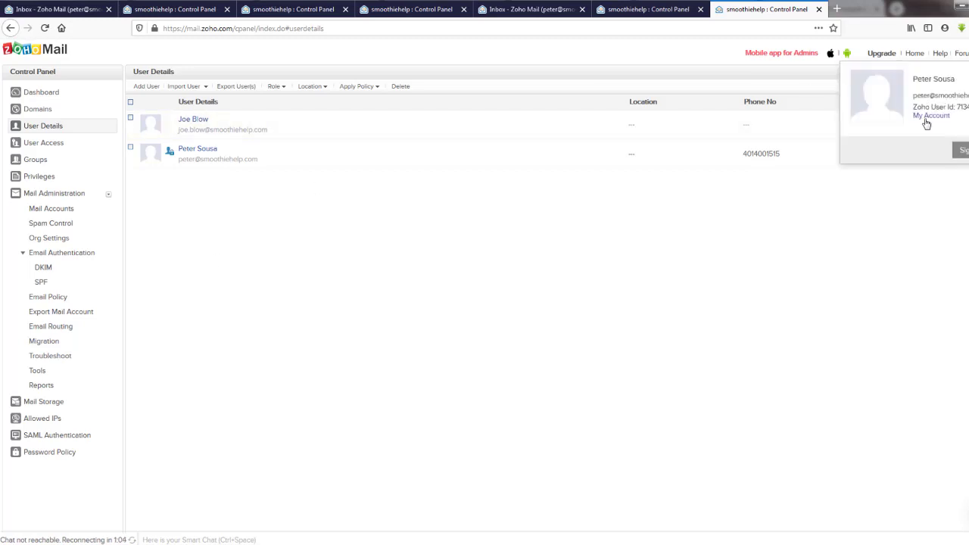
{"action": "left_click", "coordinate": [928, 118]}
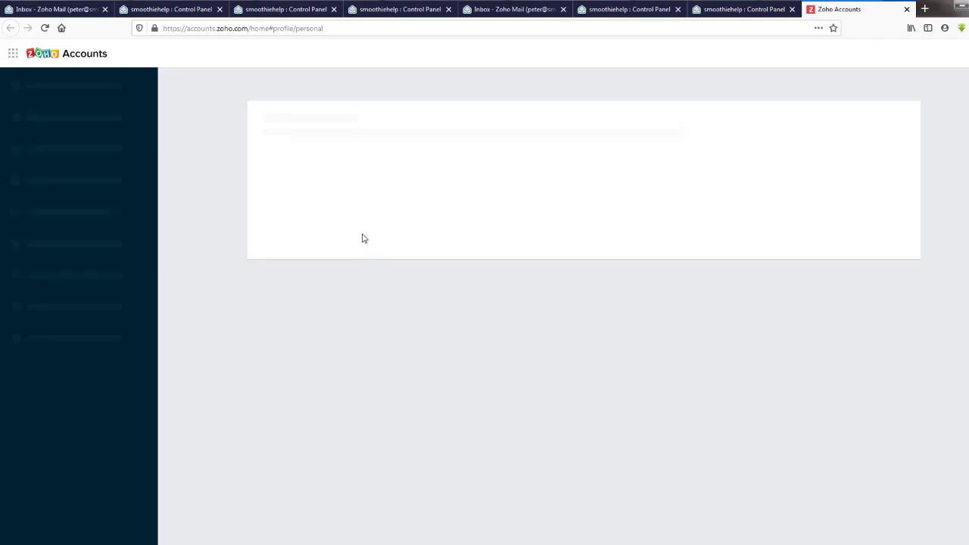
{"action": "scroll", "coordinate": [361, 289], "scroll_direction": "down", "scroll_amount": 2}
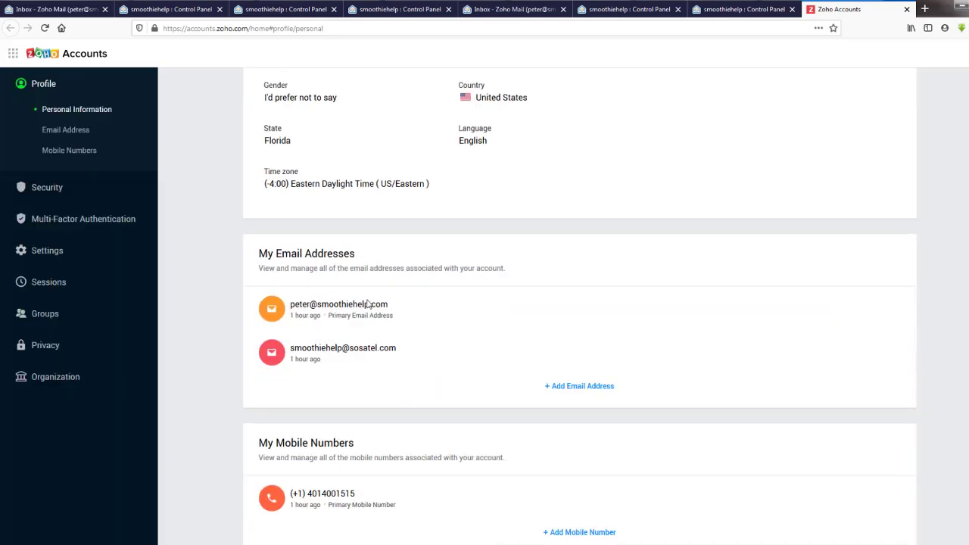
{"action": "scroll", "coordinate": [368, 305], "scroll_direction": "up", "scroll_amount": 2}
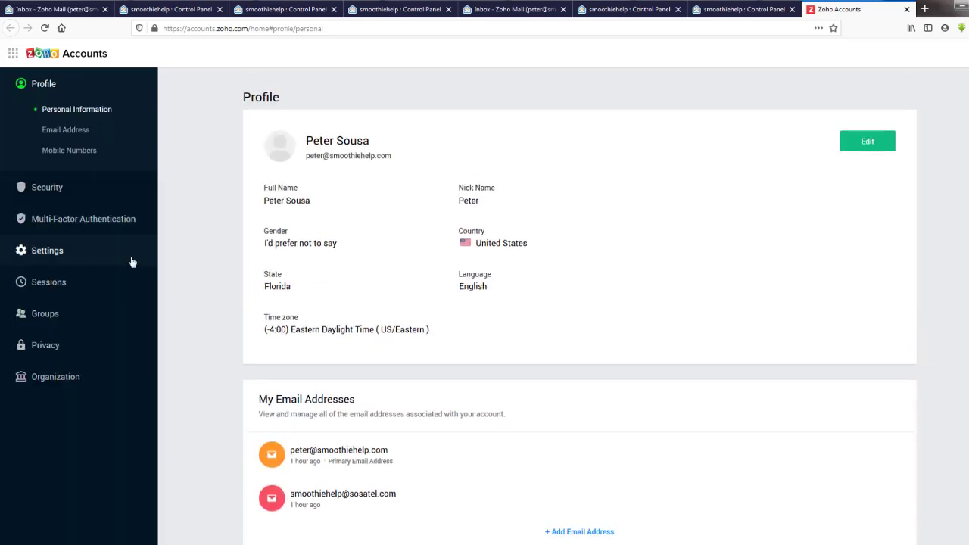
{"action": "left_click", "coordinate": [386, 12]}
Search 'zoho free email tier email accounts' and open the Zoho Mail Pricing & Editions page
{"action": "left_click", "coordinate": [277, 30]}
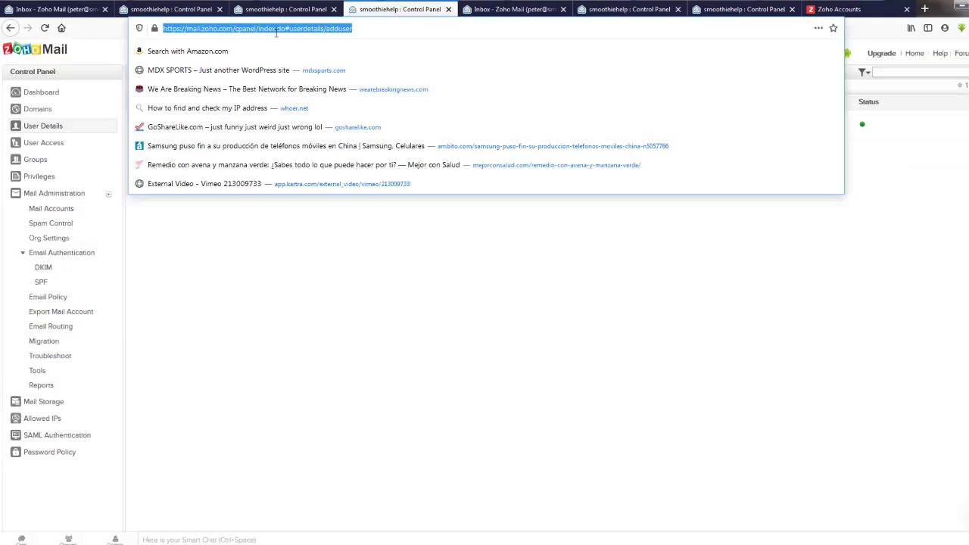
{"action": "type", "text": "zoho"}
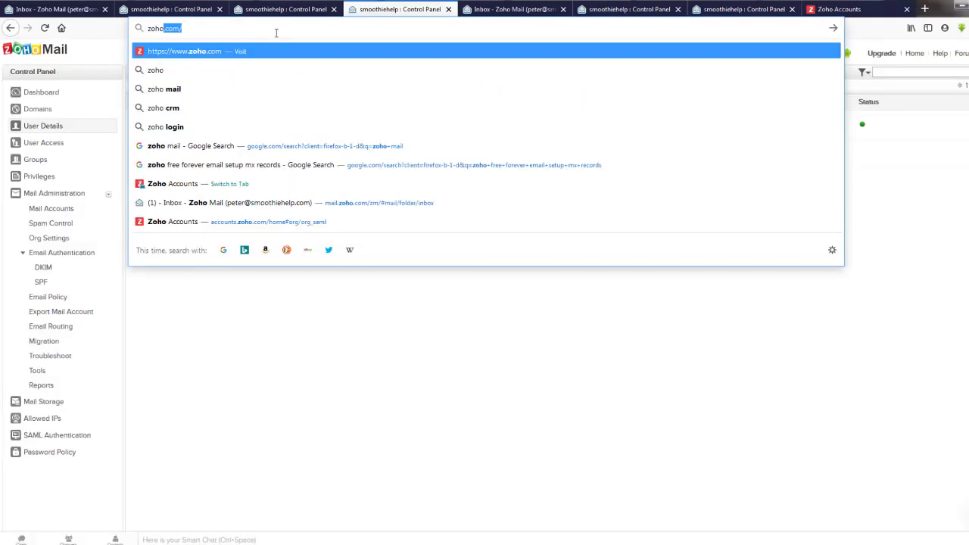
{"action": "type", "text": " free "}
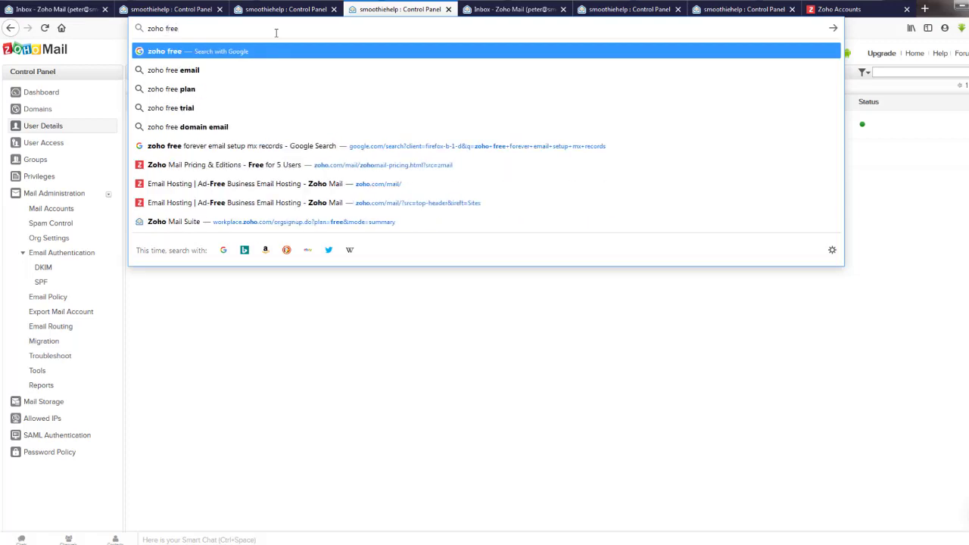
{"action": "type", "text": "email "}
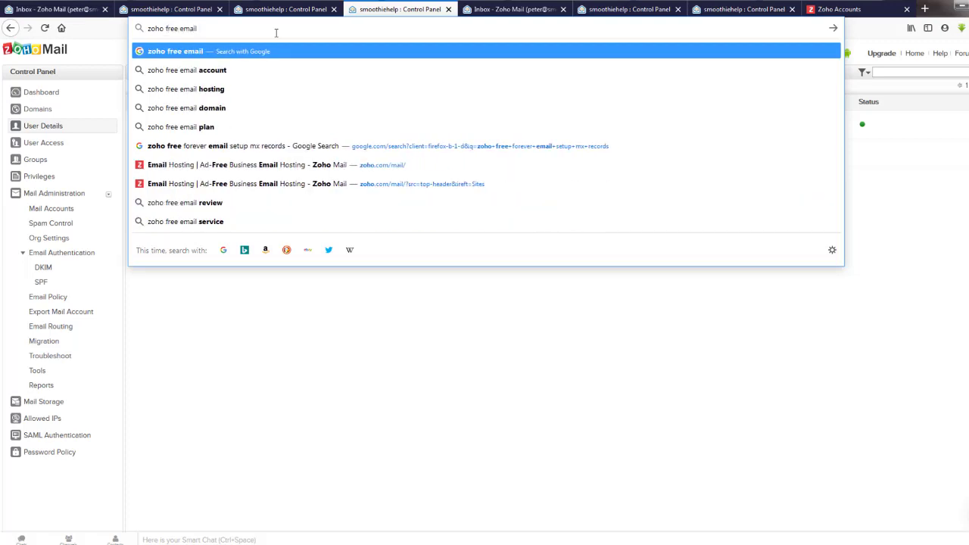
{"action": "type", "text": "tier "}
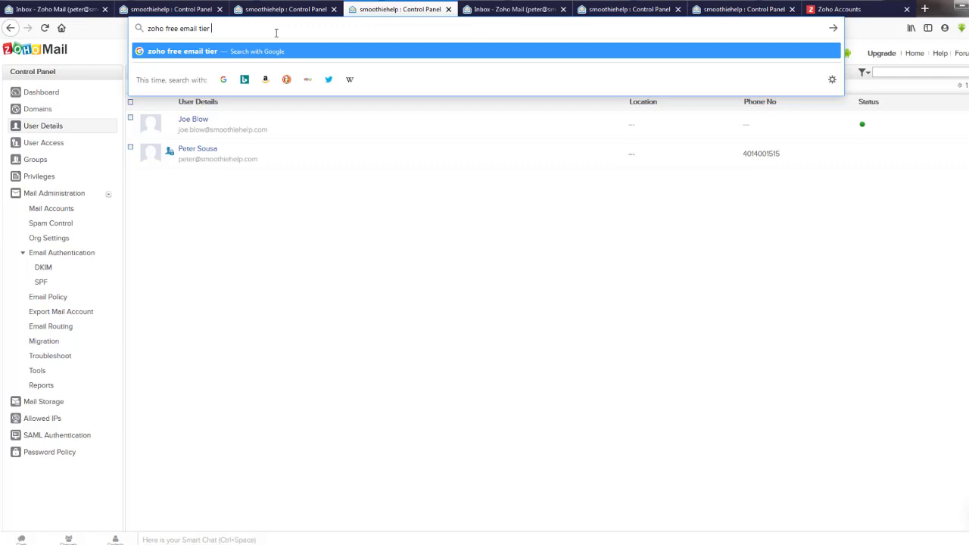
{"action": "type", "text": "email accounts"}
{"action": "key", "text": "Return"}
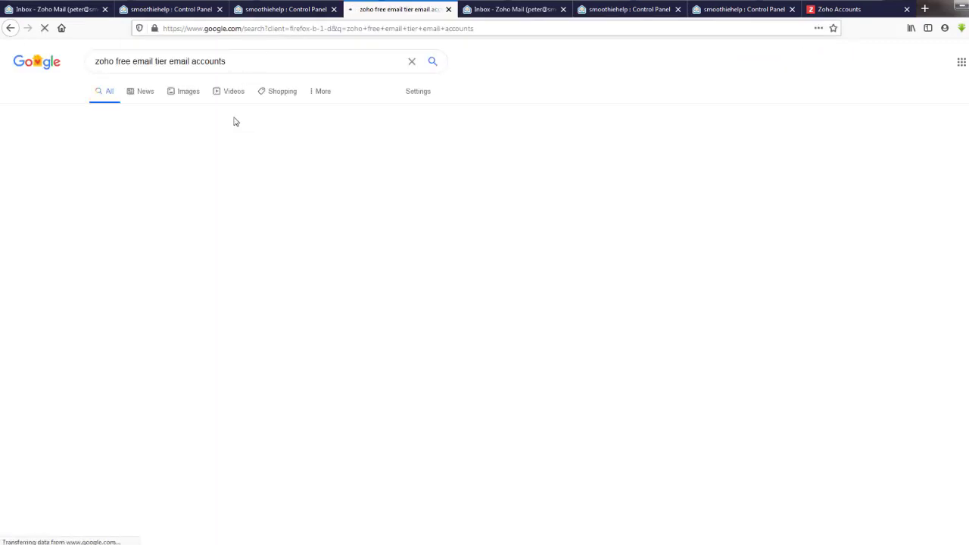
{"action": "left_click", "coordinate": [250, 151]}
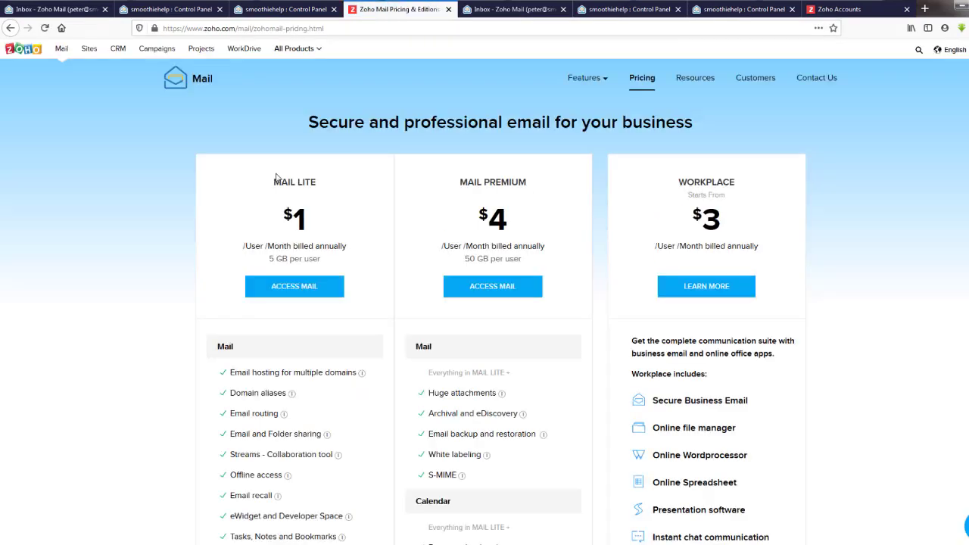
Highlight the Forever Free plan's user and storage limits on the pricing page
{"action": "scroll", "coordinate": [280, 182], "scroll_direction": "down", "scroll_amount": 6}
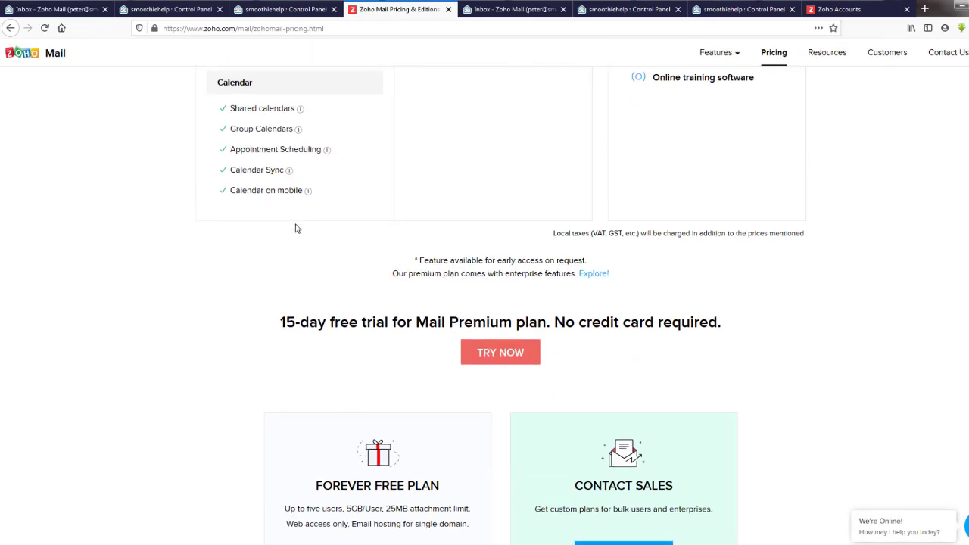
{"action": "scroll", "coordinate": [295, 228], "scroll_direction": "down", "scroll_amount": 1}
{"action": "scroll", "coordinate": [283, 231], "scroll_direction": "up", "scroll_amount": 2}
{"action": "scroll", "coordinate": [292, 245], "scroll_direction": "down", "scroll_amount": 6}
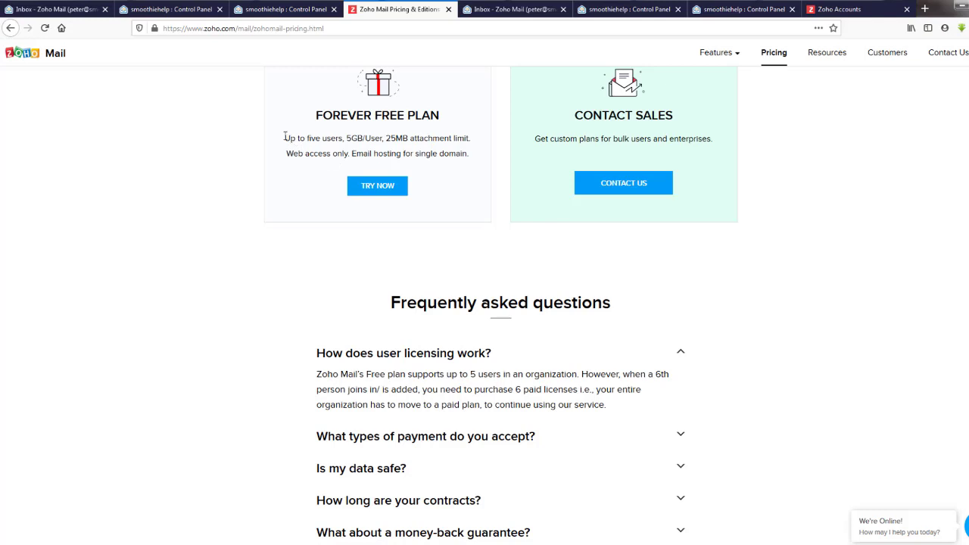
{"action": "left_click_drag", "start_coordinate": [285, 138], "coordinate": [475, 147]}
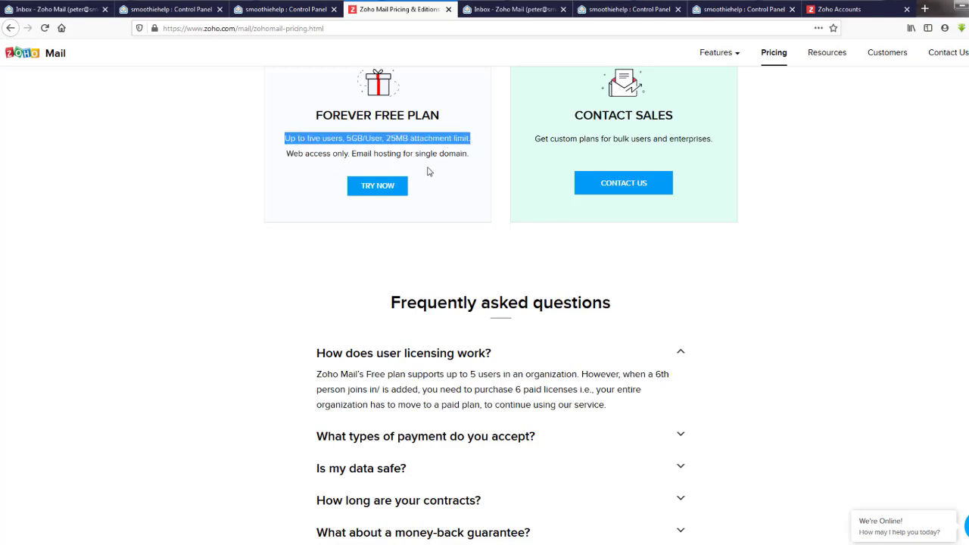
{"action": "scroll", "coordinate": [430, 176], "scroll_direction": "up", "scroll_amount": 3}
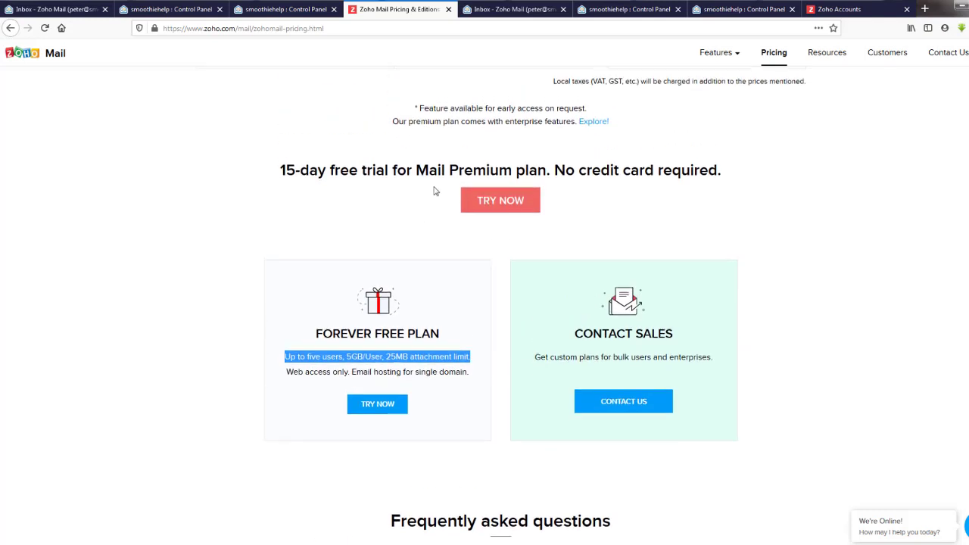
{"action": "scroll", "coordinate": [433, 190], "scroll_direction": "up", "scroll_amount": 5}
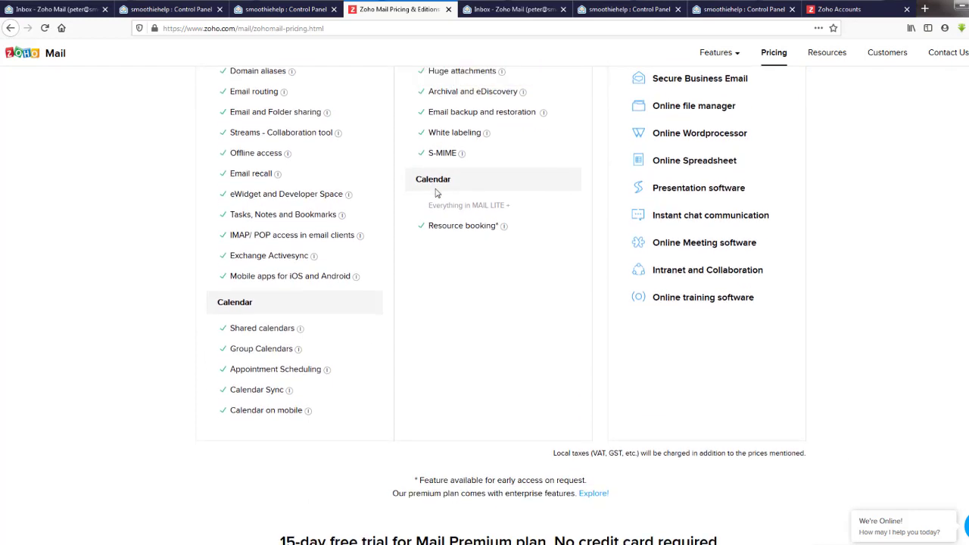
{"action": "mouse_move", "coordinate": [486, 235]}
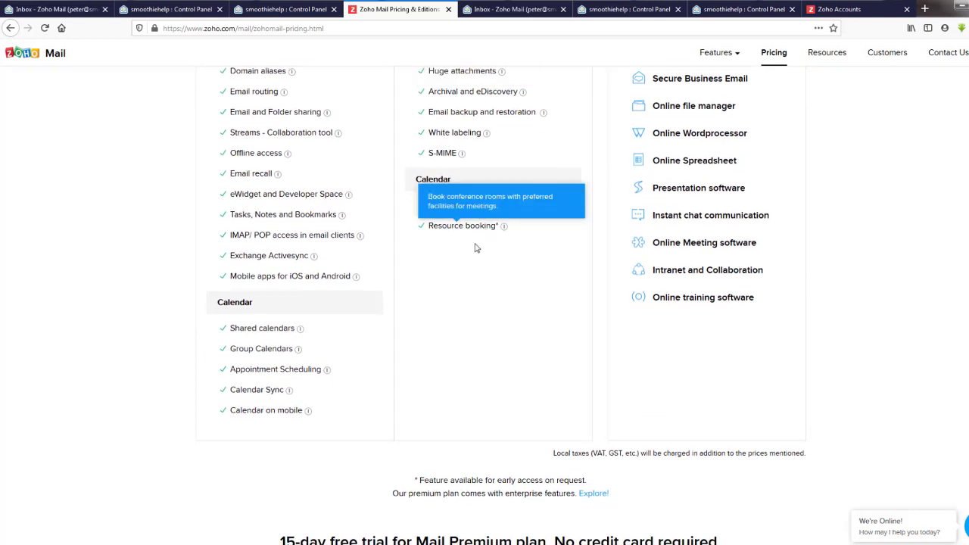
Compare the Mail Lite $1, Mail Premium $4 and Workplace $3 per-user monthly plans
{"action": "scroll", "coordinate": [482, 391], "scroll_direction": "up", "scroll_amount": 4}
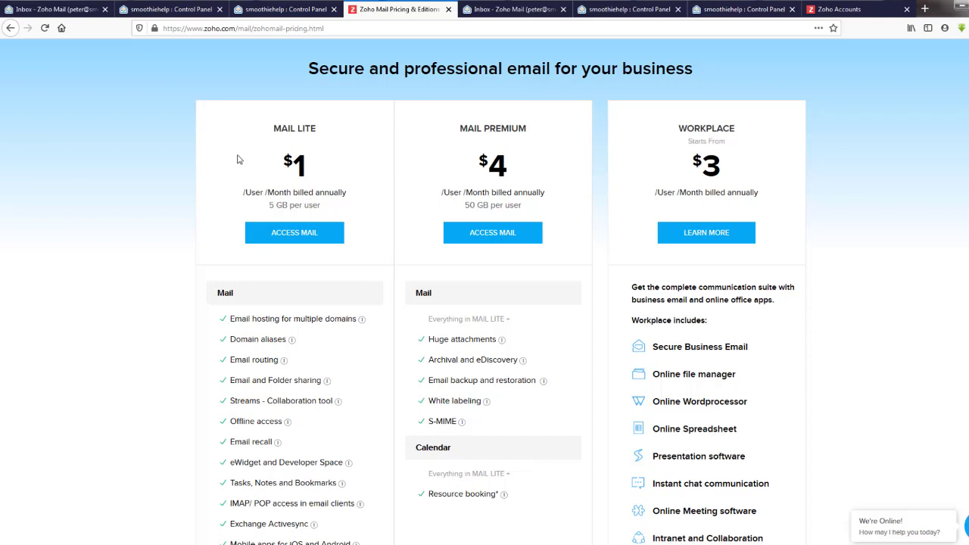
{"action": "scroll", "coordinate": [237, 160], "scroll_direction": "up", "scroll_amount": 1}
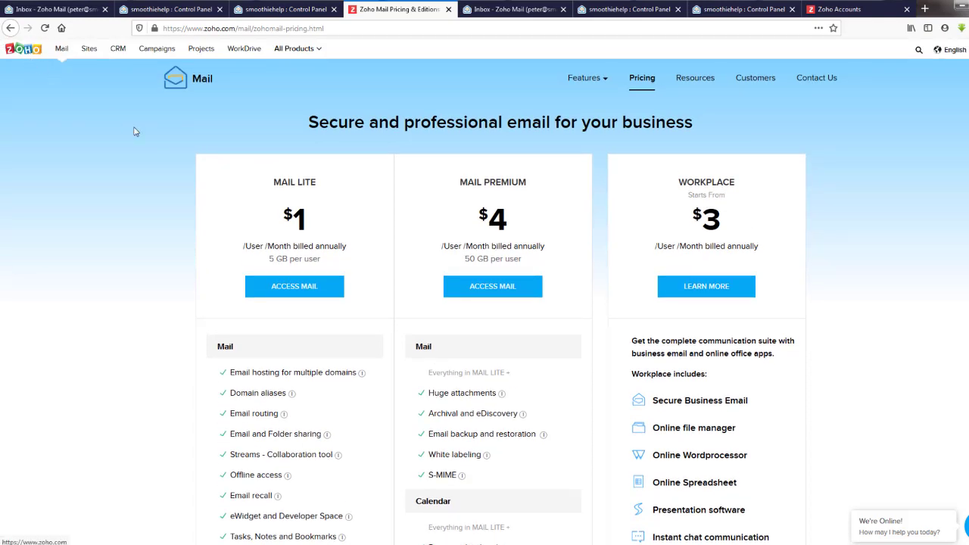
{"action": "scroll", "coordinate": [391, 363], "scroll_direction": "down", "scroll_amount": 10}
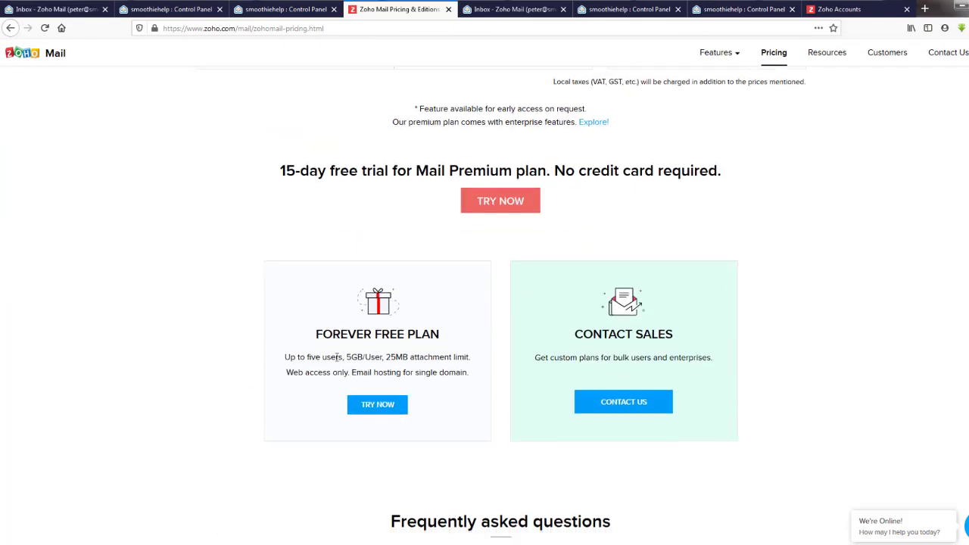
{"action": "scroll", "coordinate": [337, 357], "scroll_direction": "down", "scroll_amount": 5}
{"action": "scroll", "coordinate": [335, 357], "scroll_direction": "up", "scroll_amount": 12}
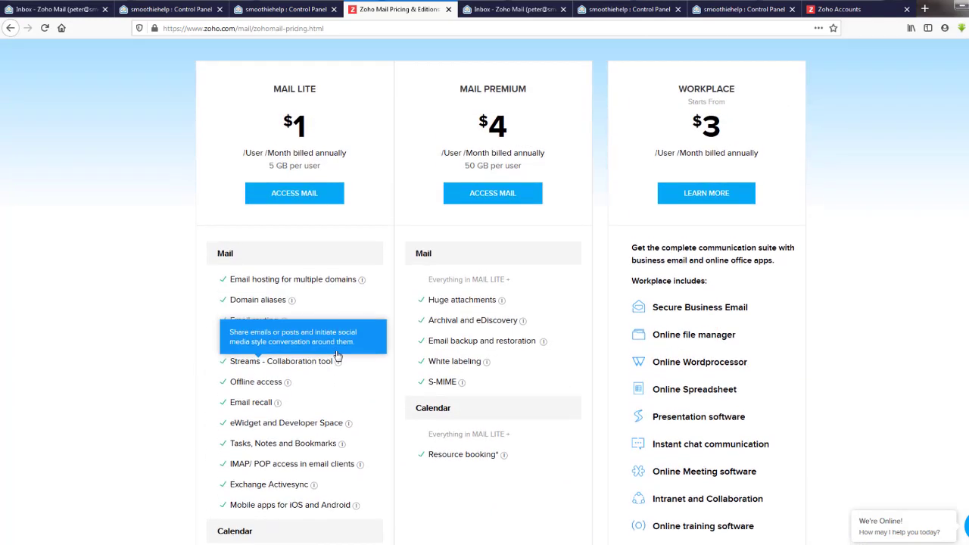
{"action": "scroll", "coordinate": [337, 356], "scroll_direction": "up", "scroll_amount": 2}
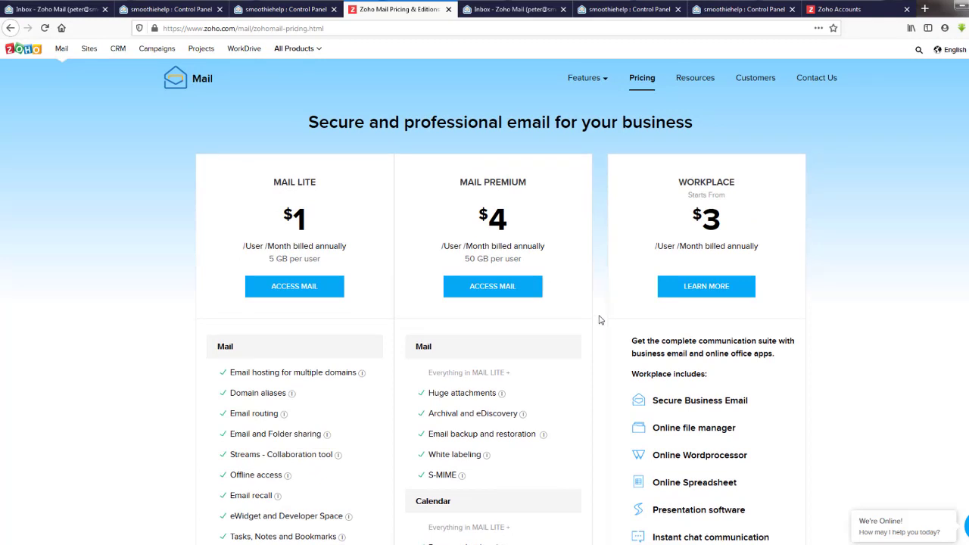
{"action": "scroll", "coordinate": [333, 350], "scroll_direction": "down", "scroll_amount": 3}
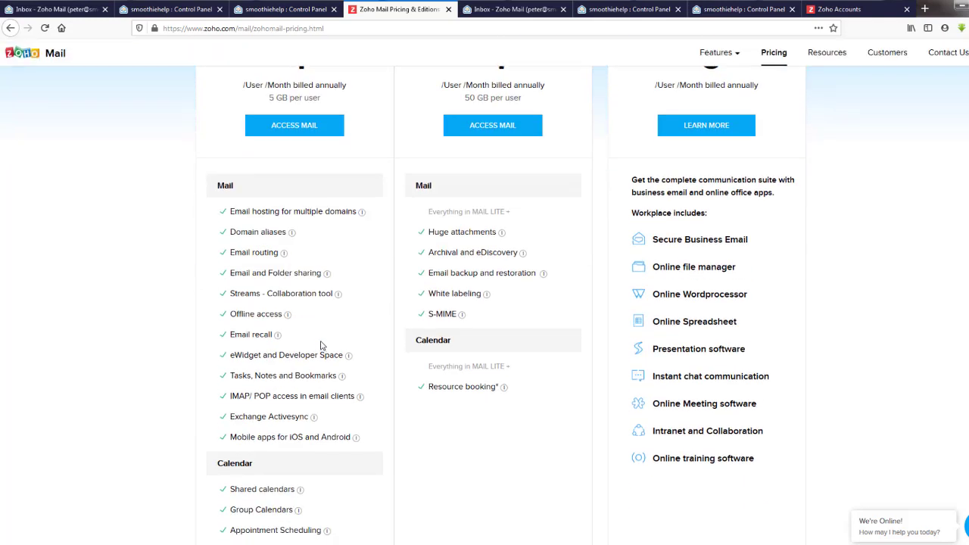
{"action": "scroll", "coordinate": [321, 346], "scroll_direction": "down", "scroll_amount": 2}
{"action": "scroll", "coordinate": [321, 346], "scroll_direction": "up", "scroll_amount": 6}
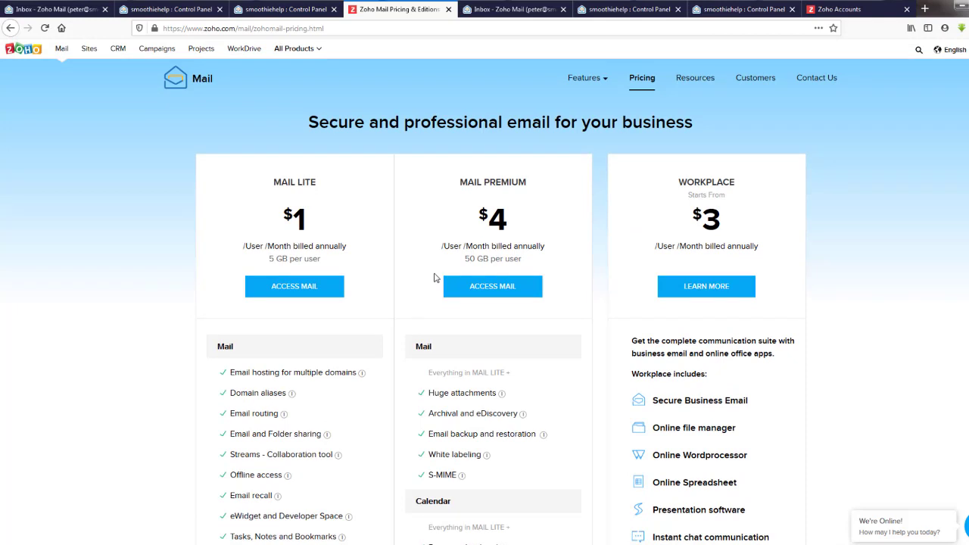